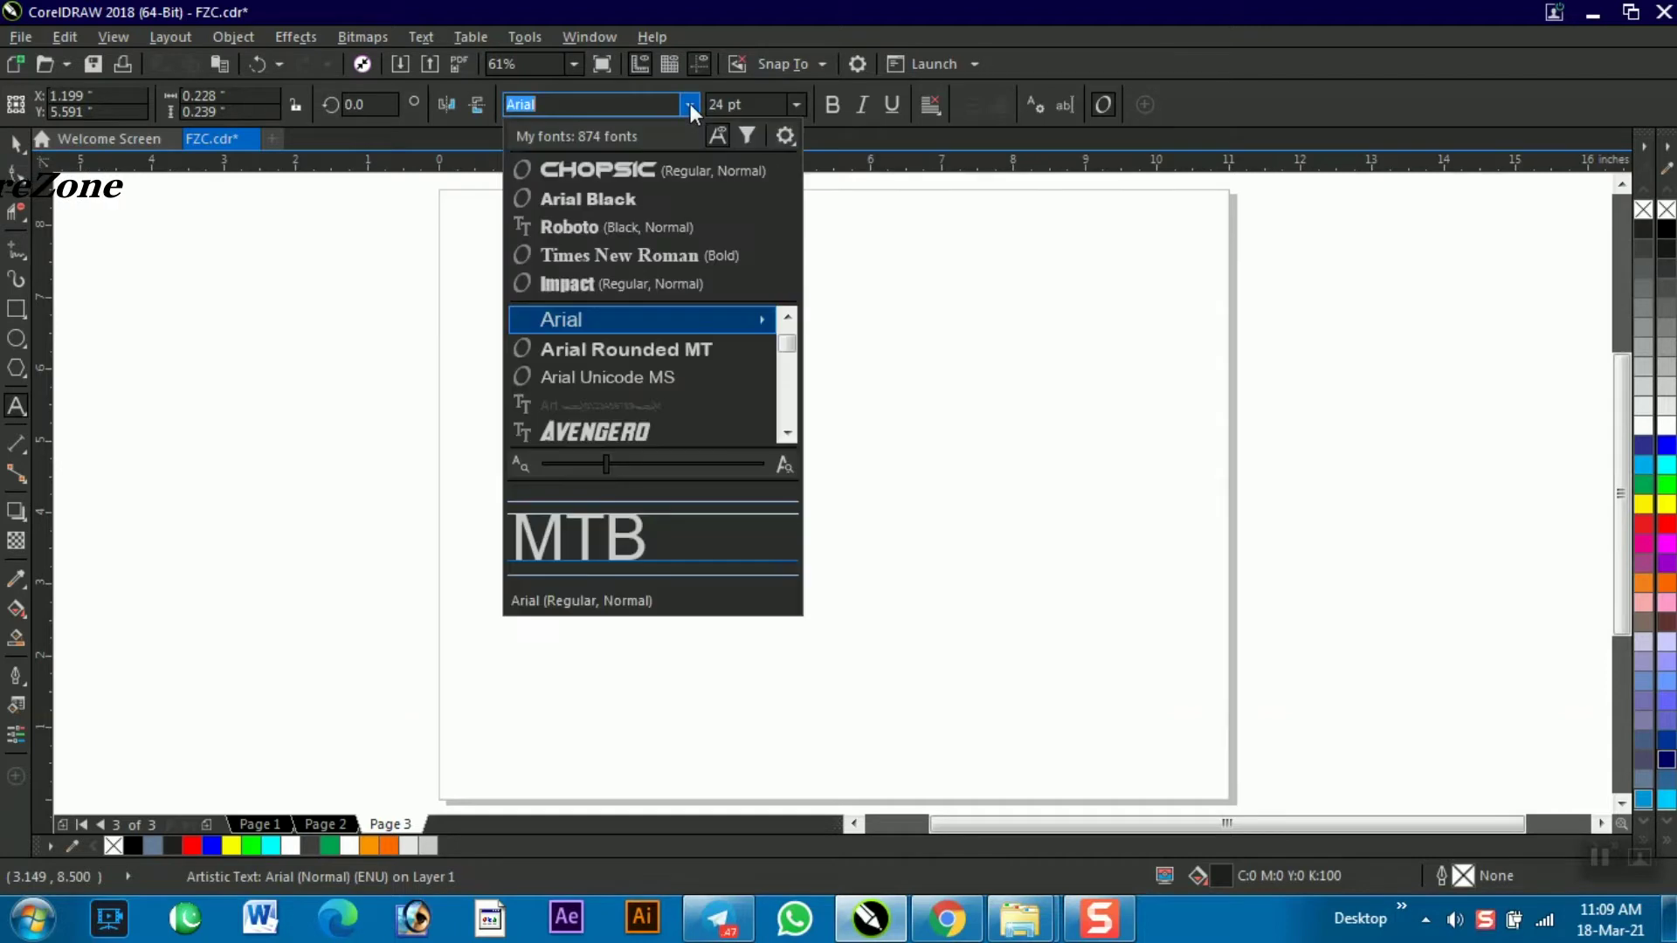
# Step: Set the MTB text in the Chopsic font, enlarge it to about 242 pt, and centre it roughly on the page
pyautogui.click(603, 171)
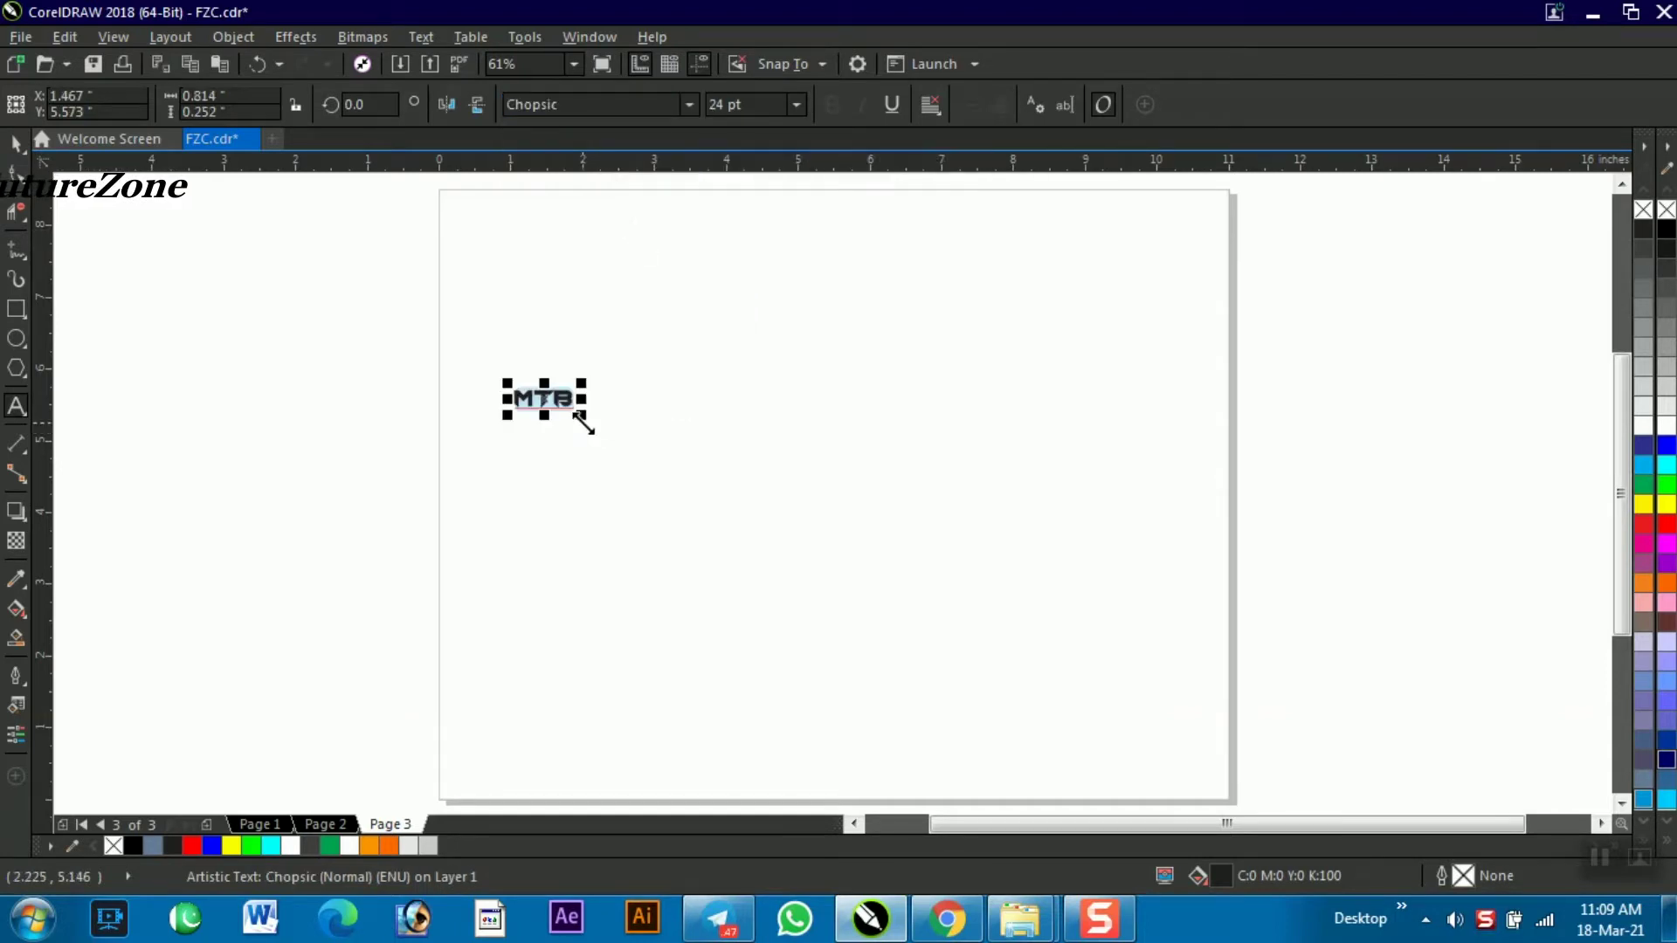
pyautogui.moveTo(581, 414); pyautogui.dragTo(1122, 685)
pyautogui.doubleClick(1043, 583)
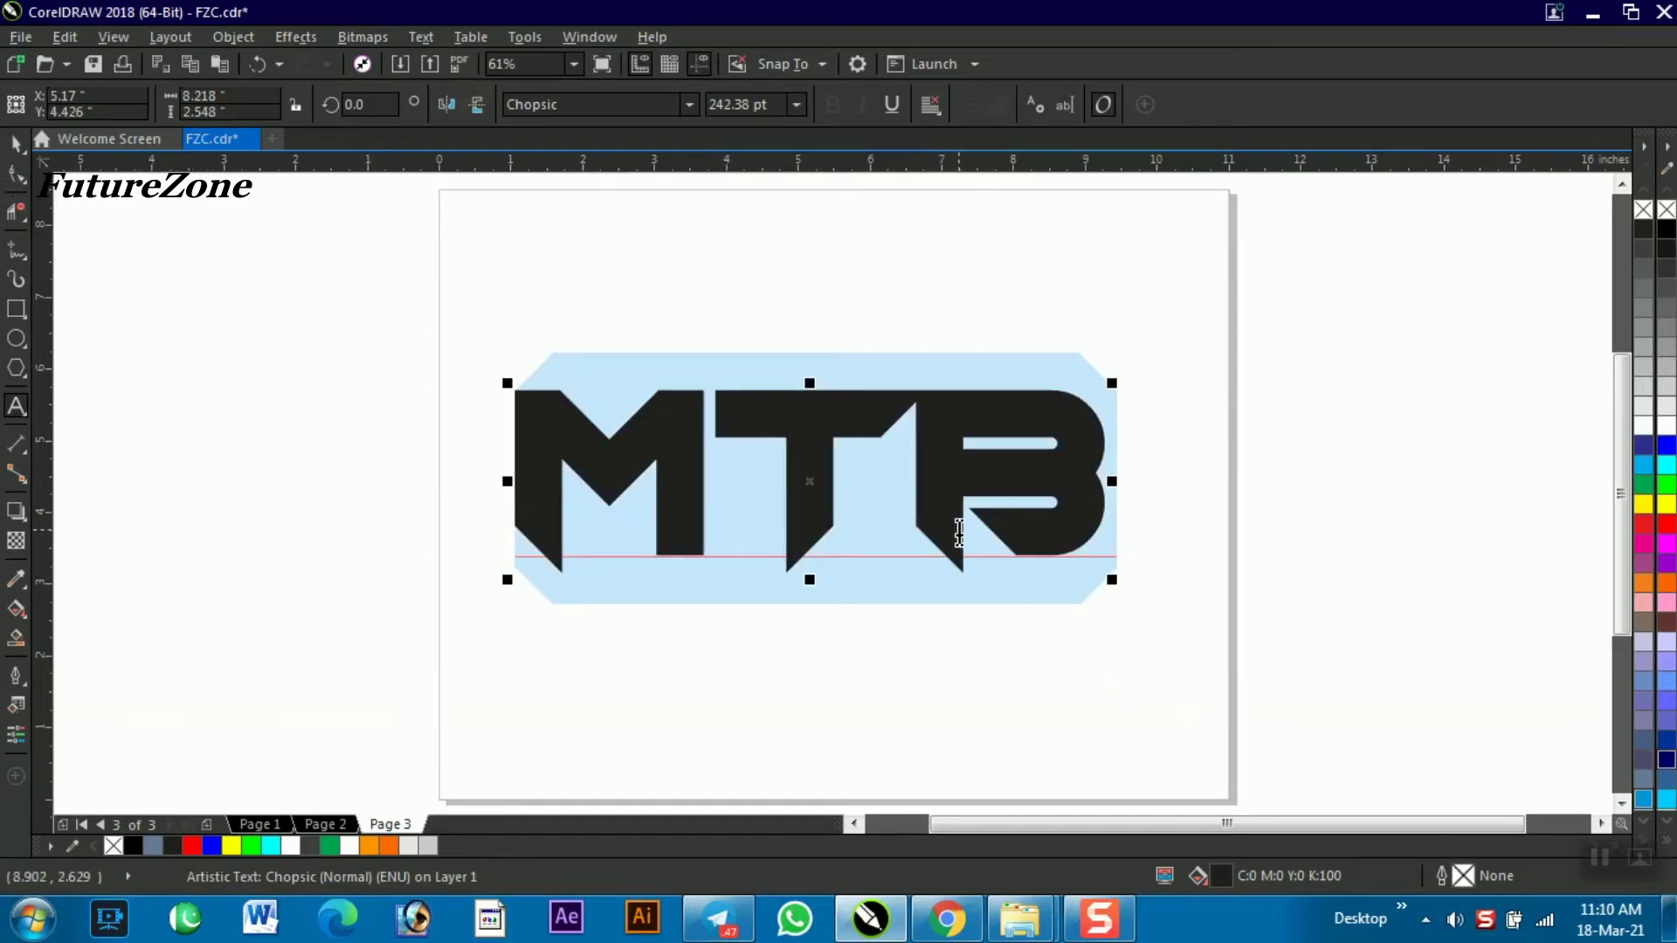
pyautogui.press('Escape')
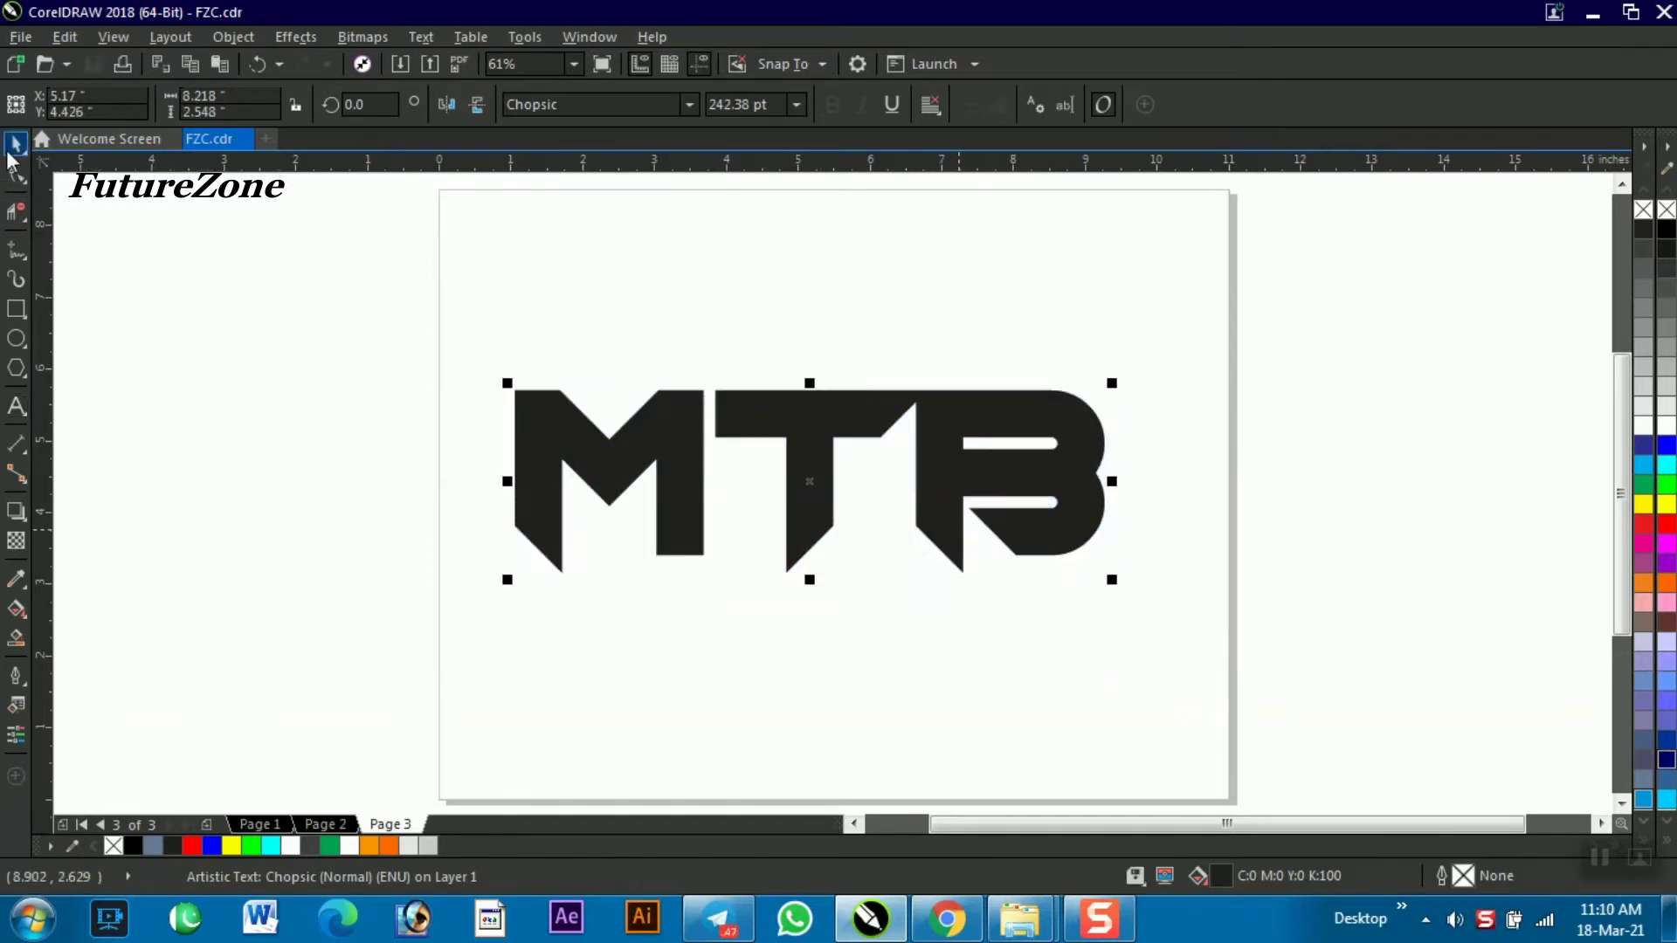
pyautogui.moveTo(815, 445)
pyautogui.mouseDown()
pyautogui.moveTo(790, 423)
pyautogui.moveTo(816, 432)
pyautogui.mouseUp()
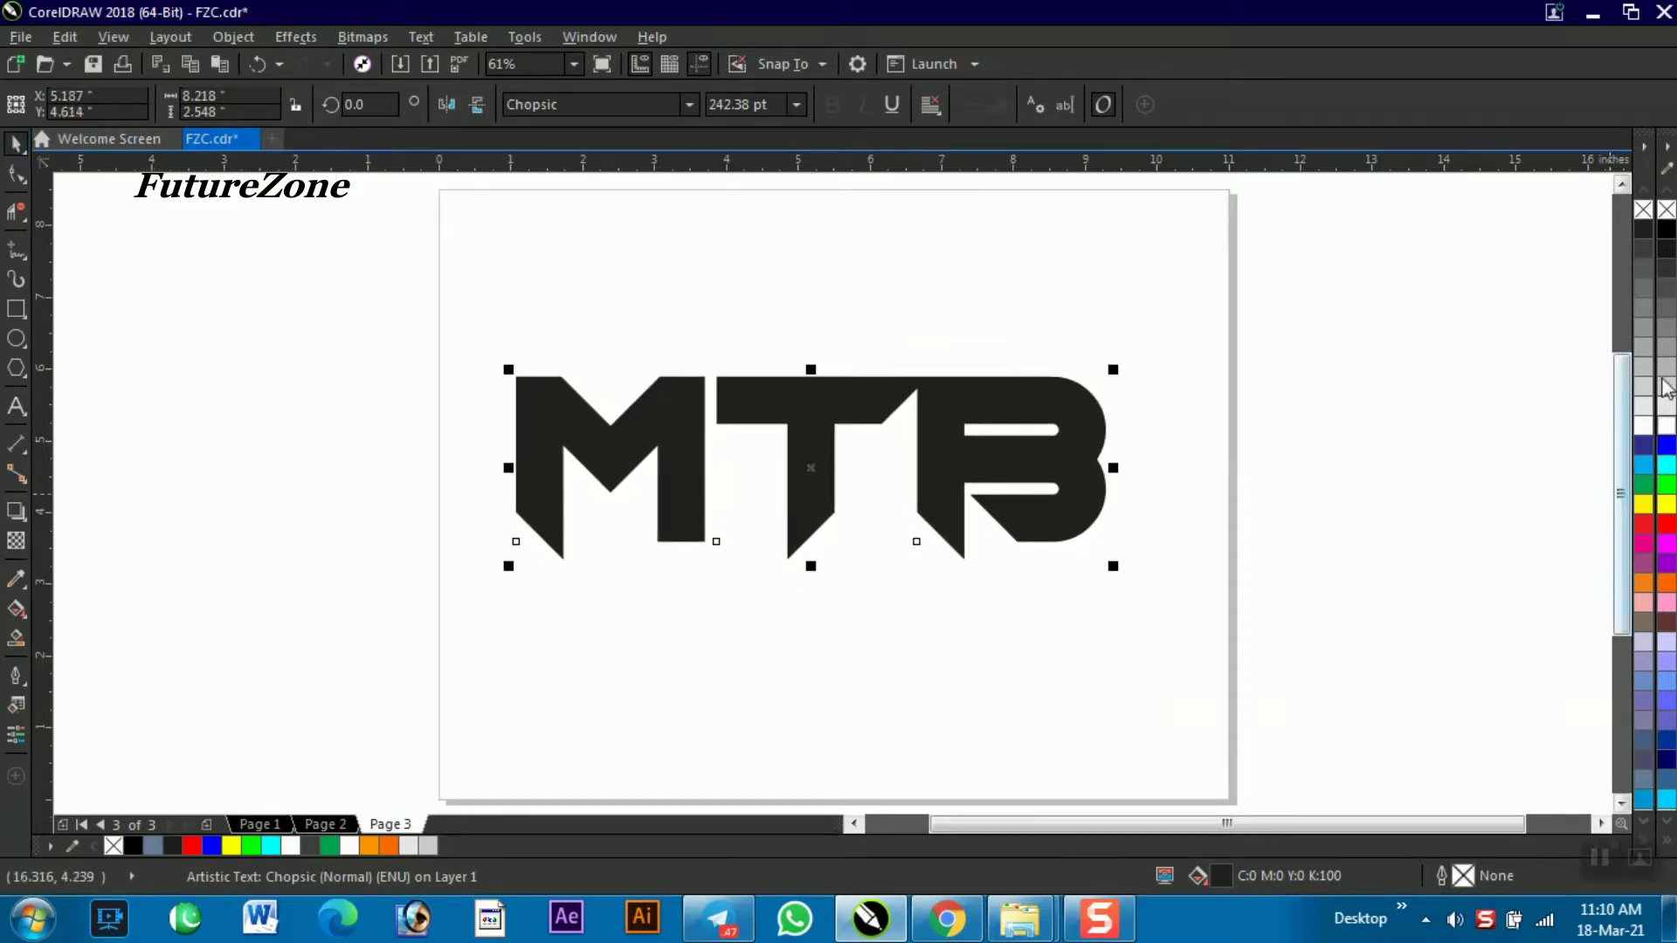
# Step: Remove the MTB text's fill, give it a black outline, and convert it to curves
pyautogui.click(1667, 210)
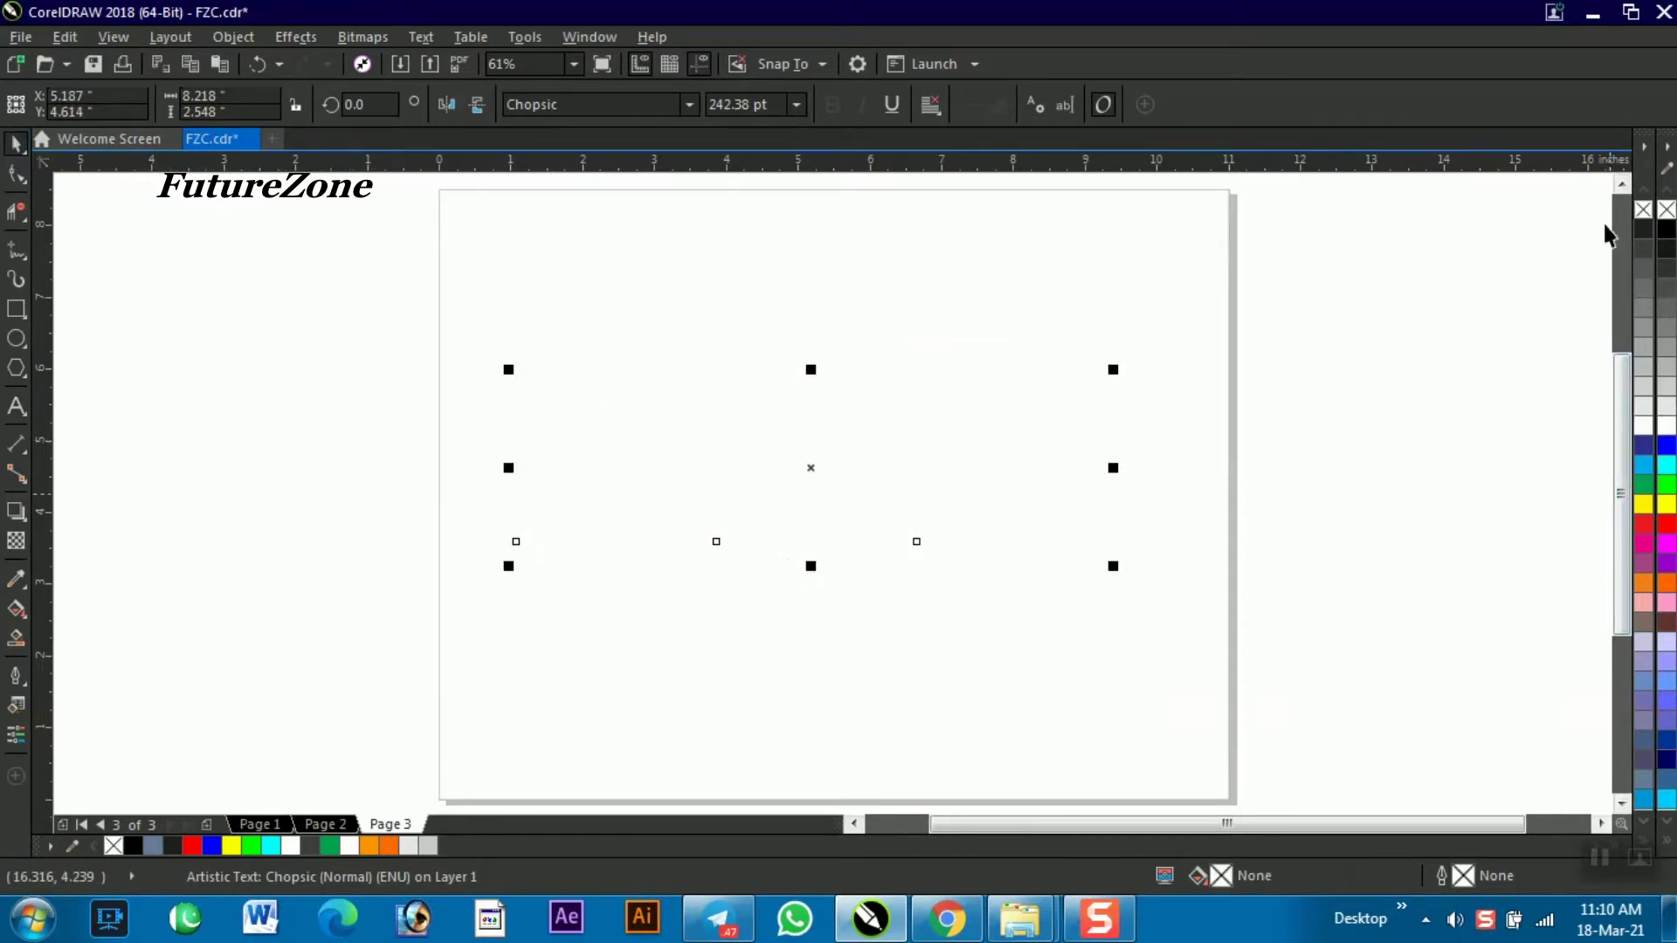
pyautogui.rightClick(1667, 230)
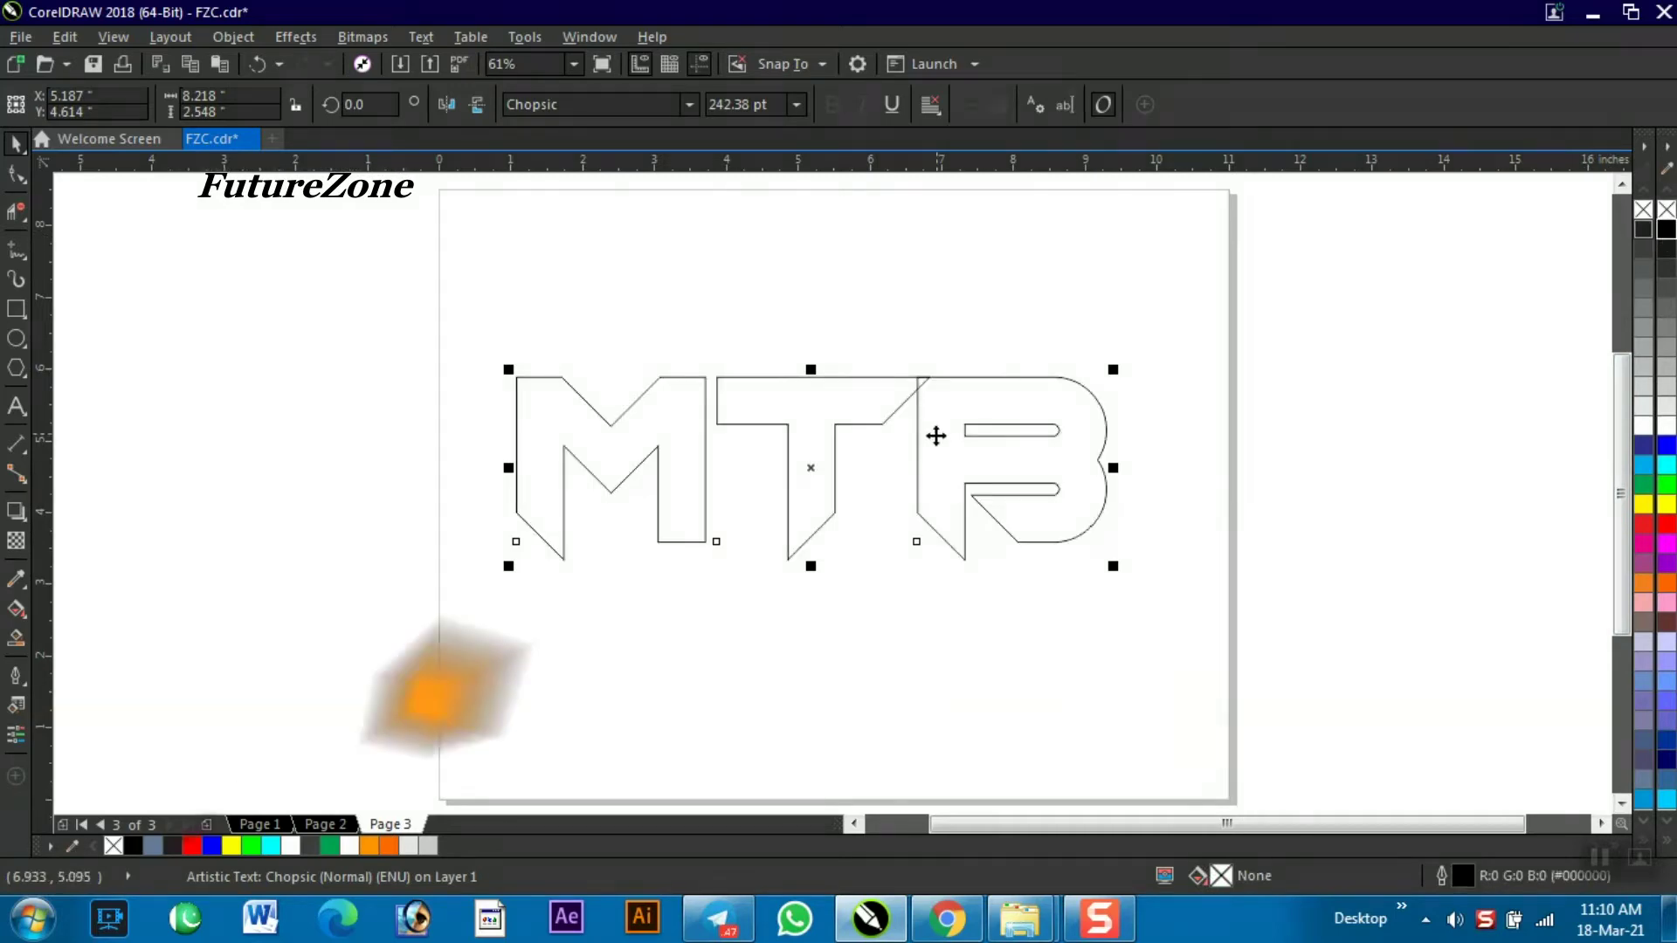
pyautogui.rightClick(564, 365)
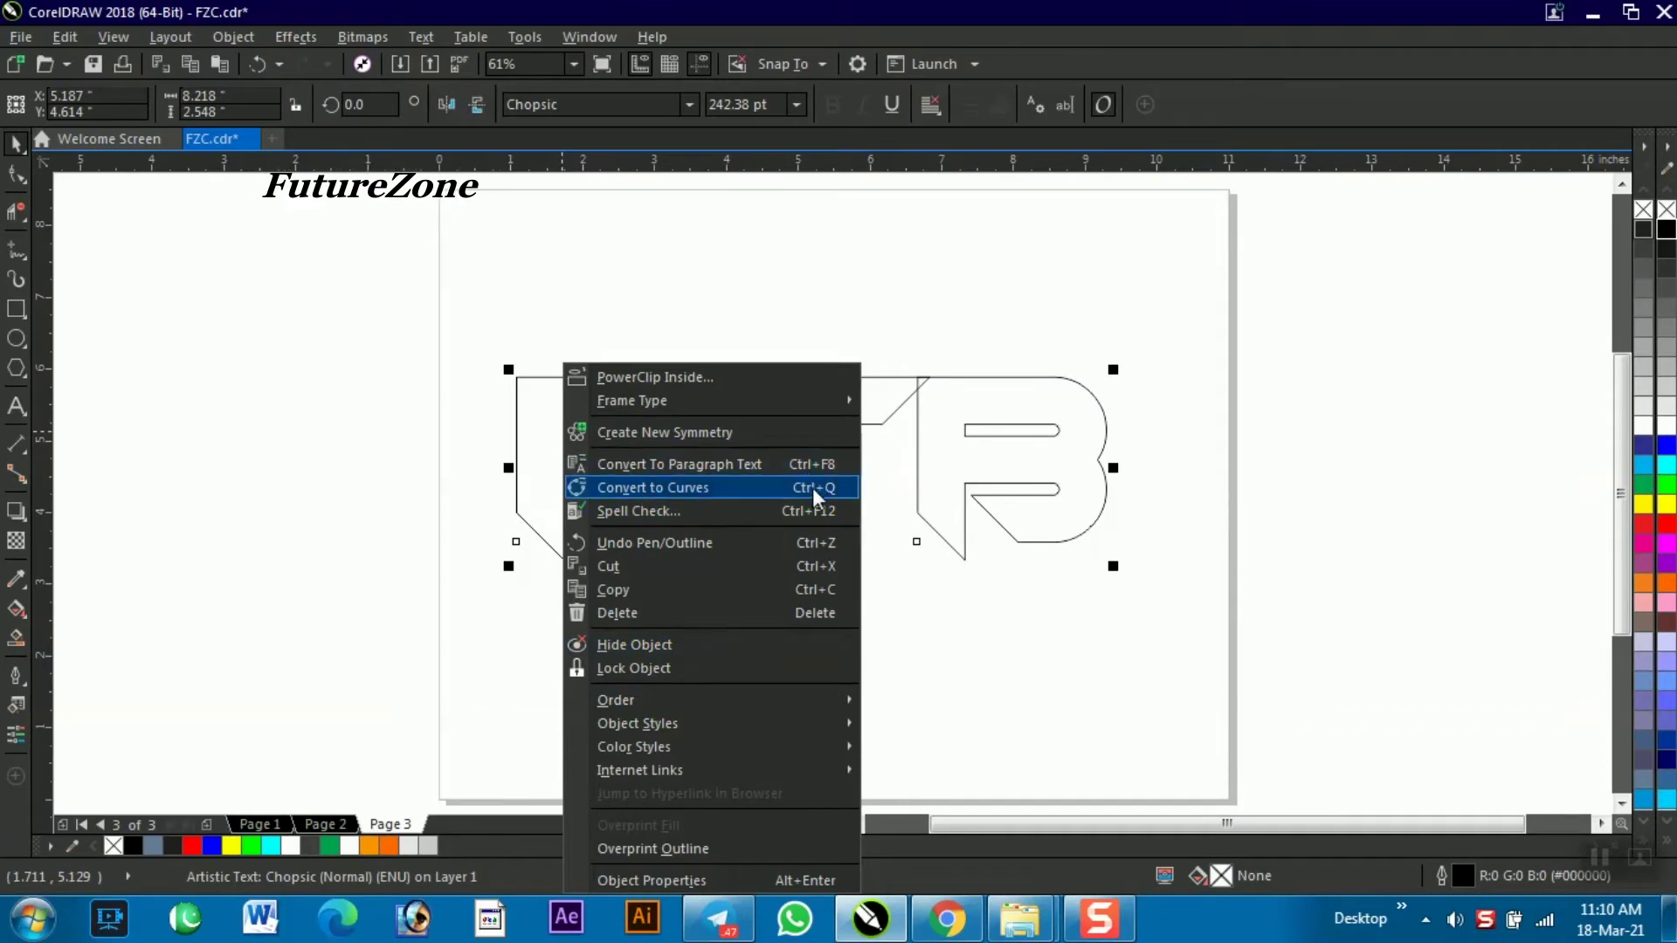
pyautogui.click(790, 490)
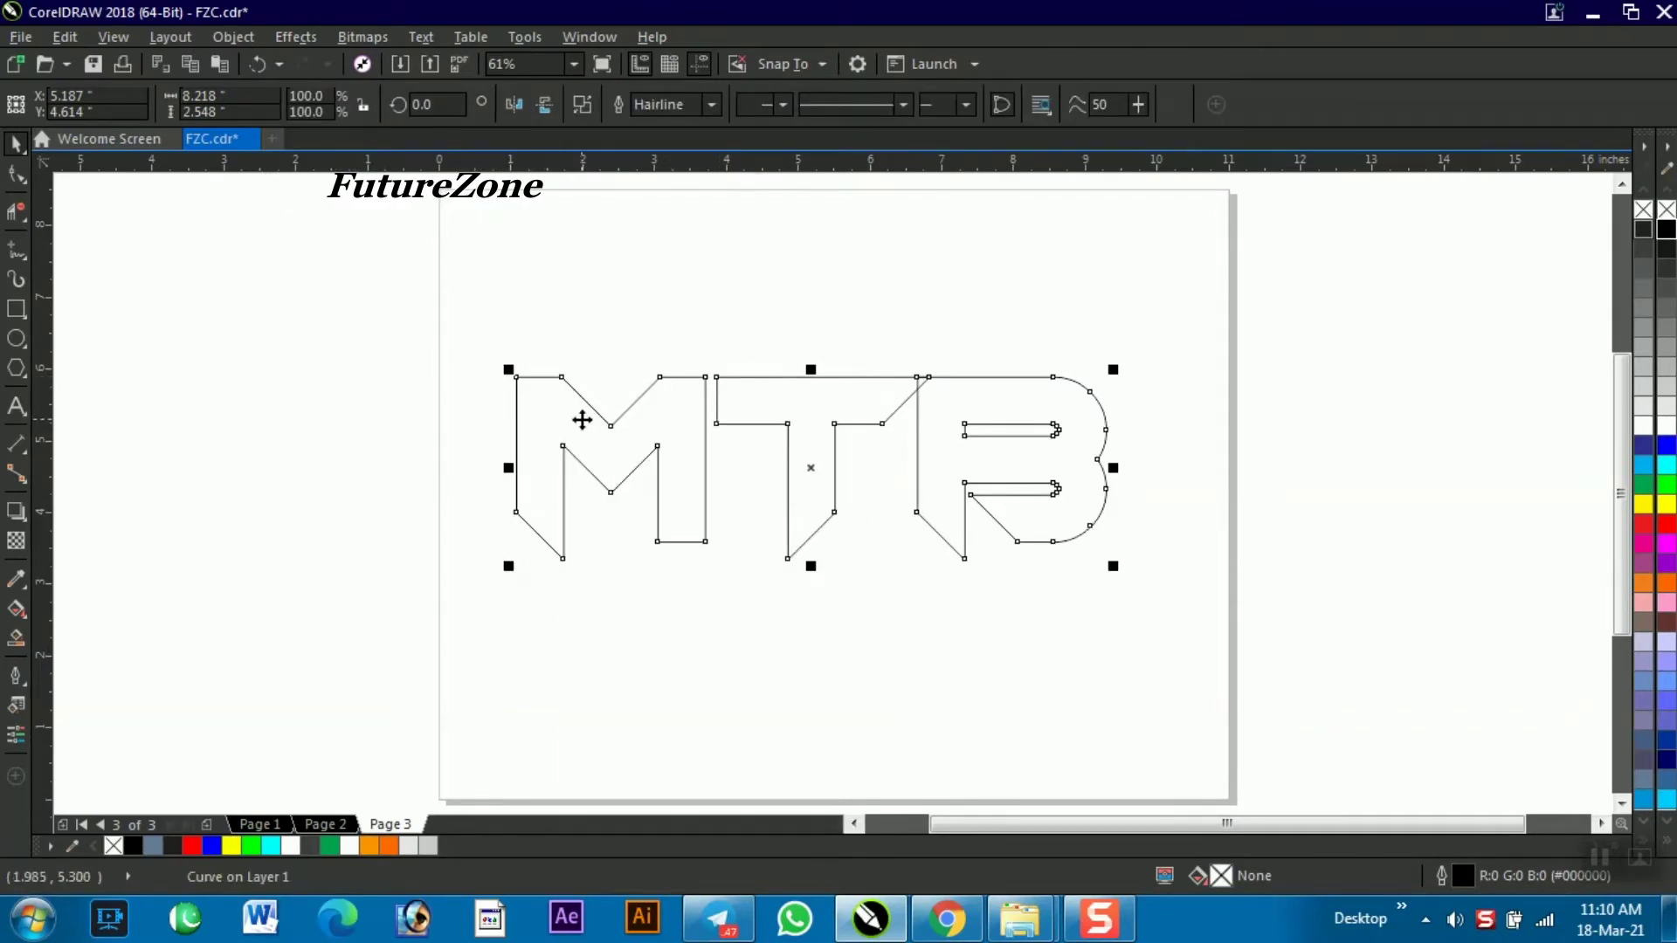
# Step: Break the MTB curve apart so that the M can be selected separately from the other letters
pyautogui.rightClick(583, 420)
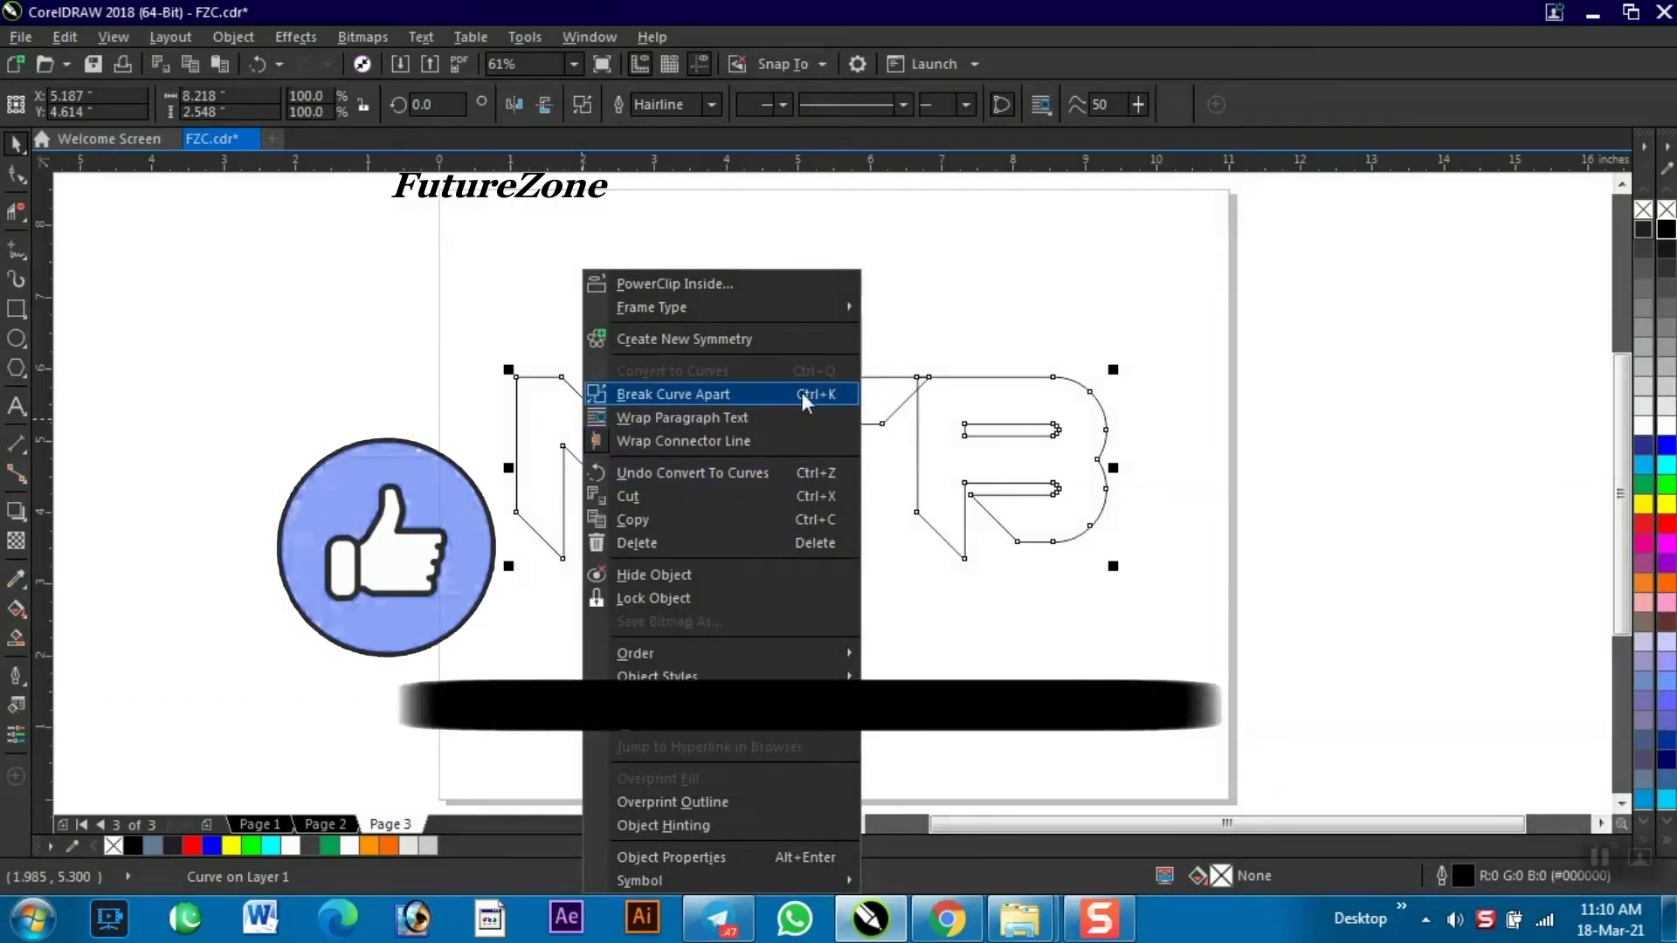
pyautogui.click(755, 395)
pyautogui.click(968, 422)
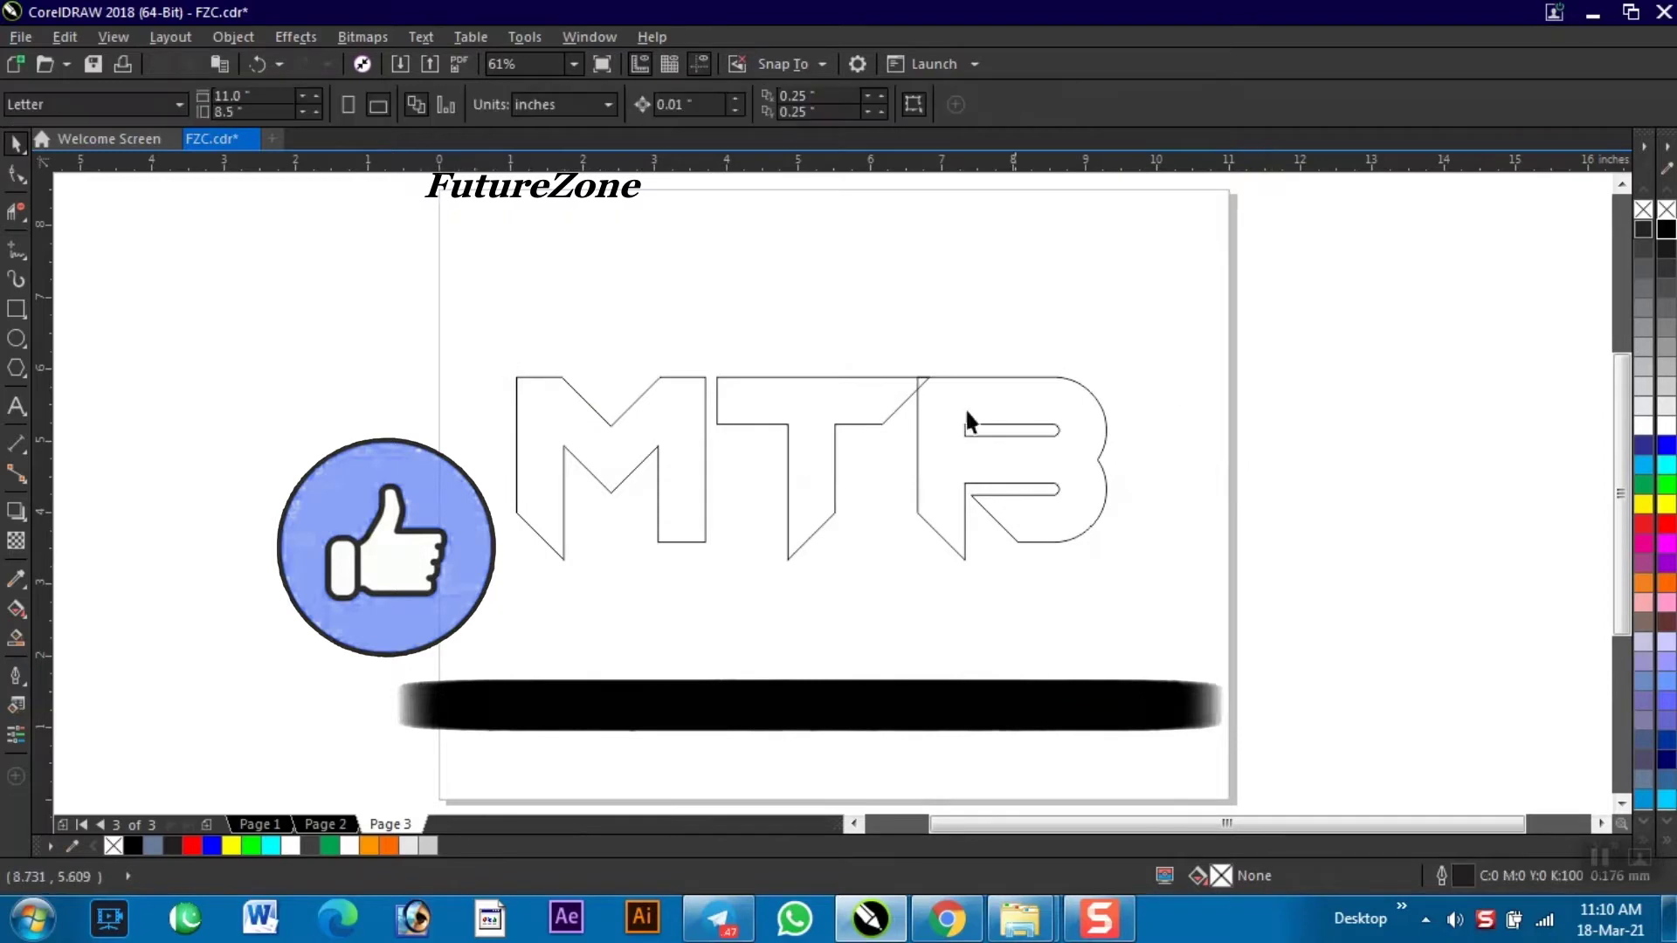
pyautogui.click(670, 430)
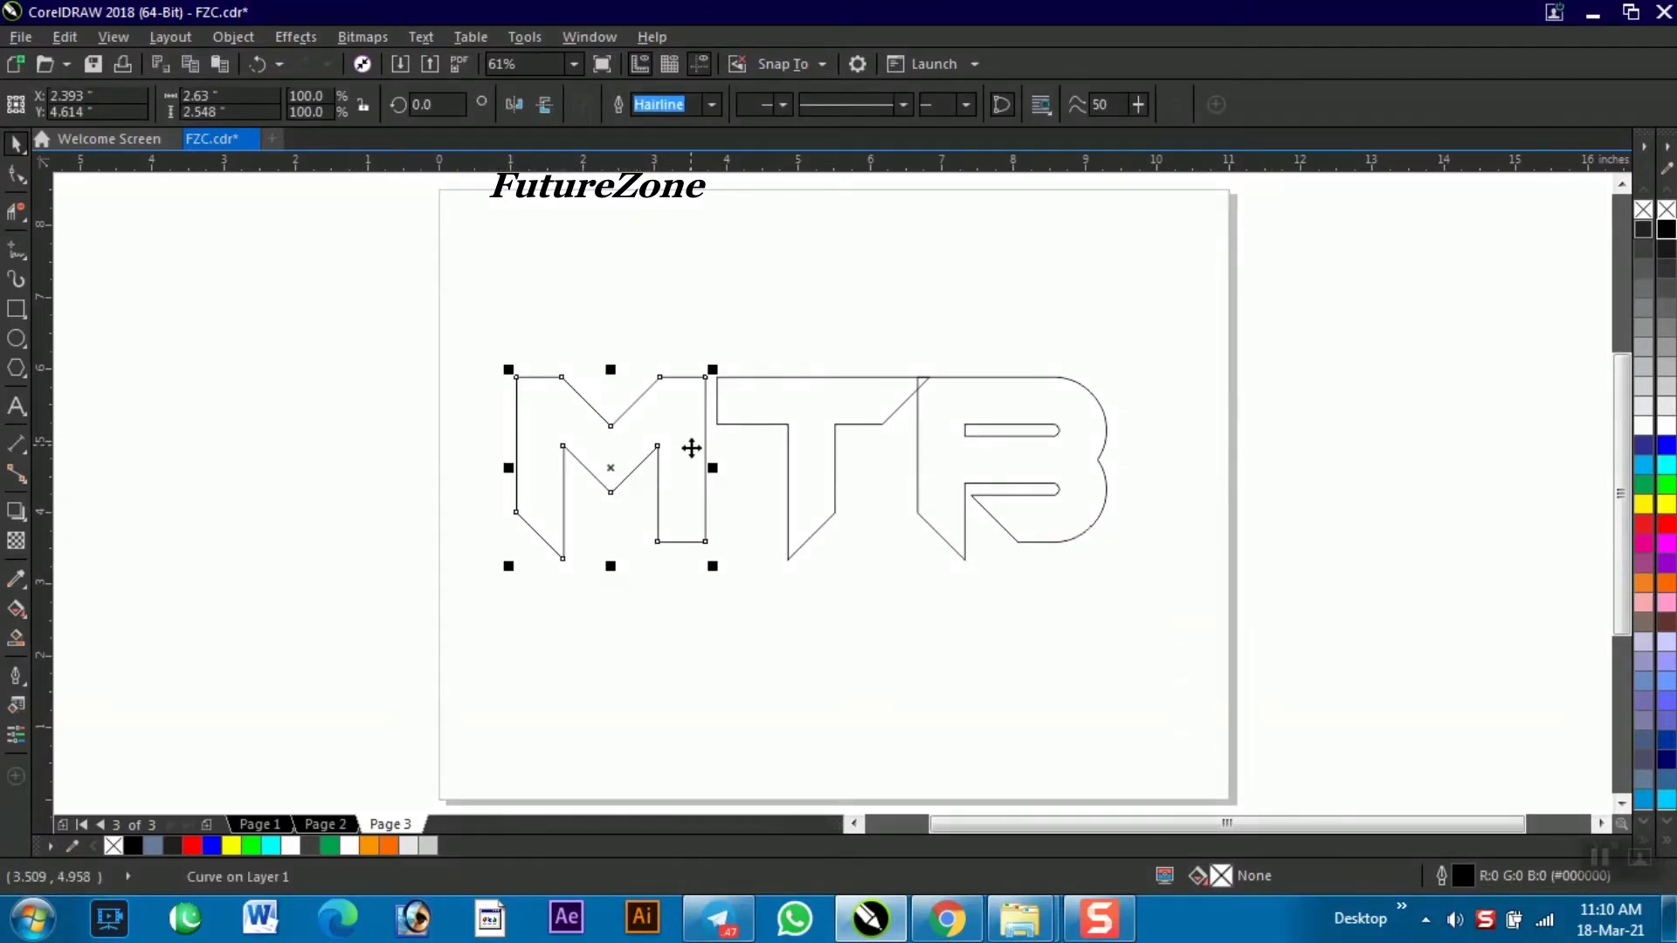
pyautogui.click(593, 329)
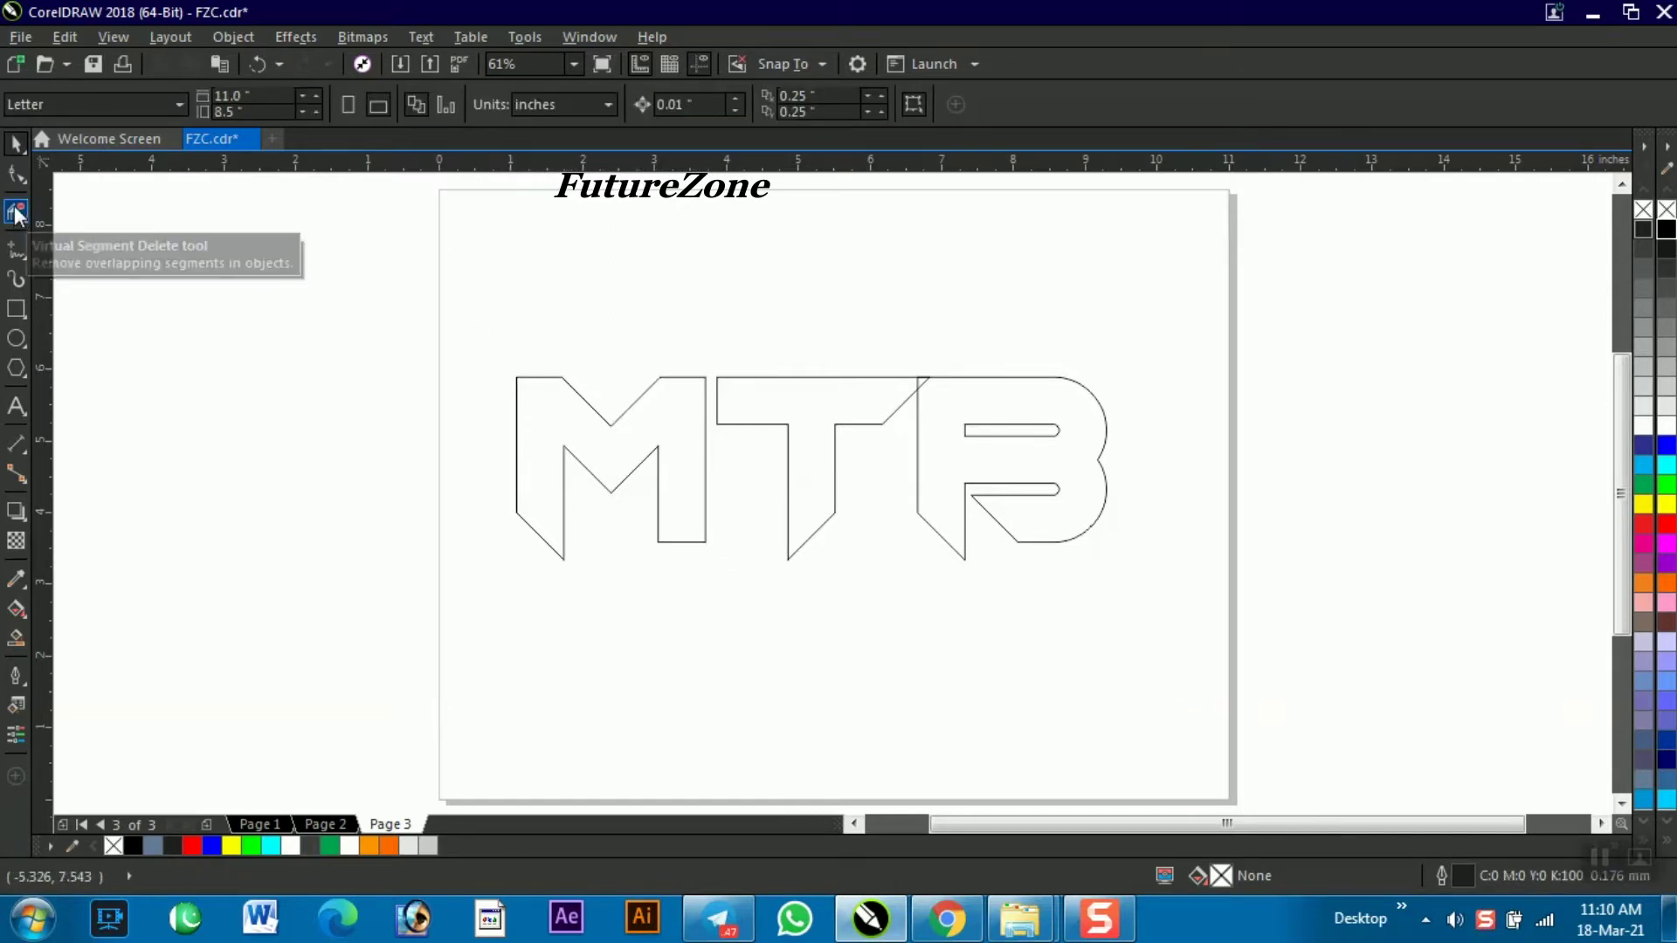
# Step: Lower the M's middle and right-leg nodes together so its right leg extends below the other letters
pyautogui.doubleClick(668, 430)
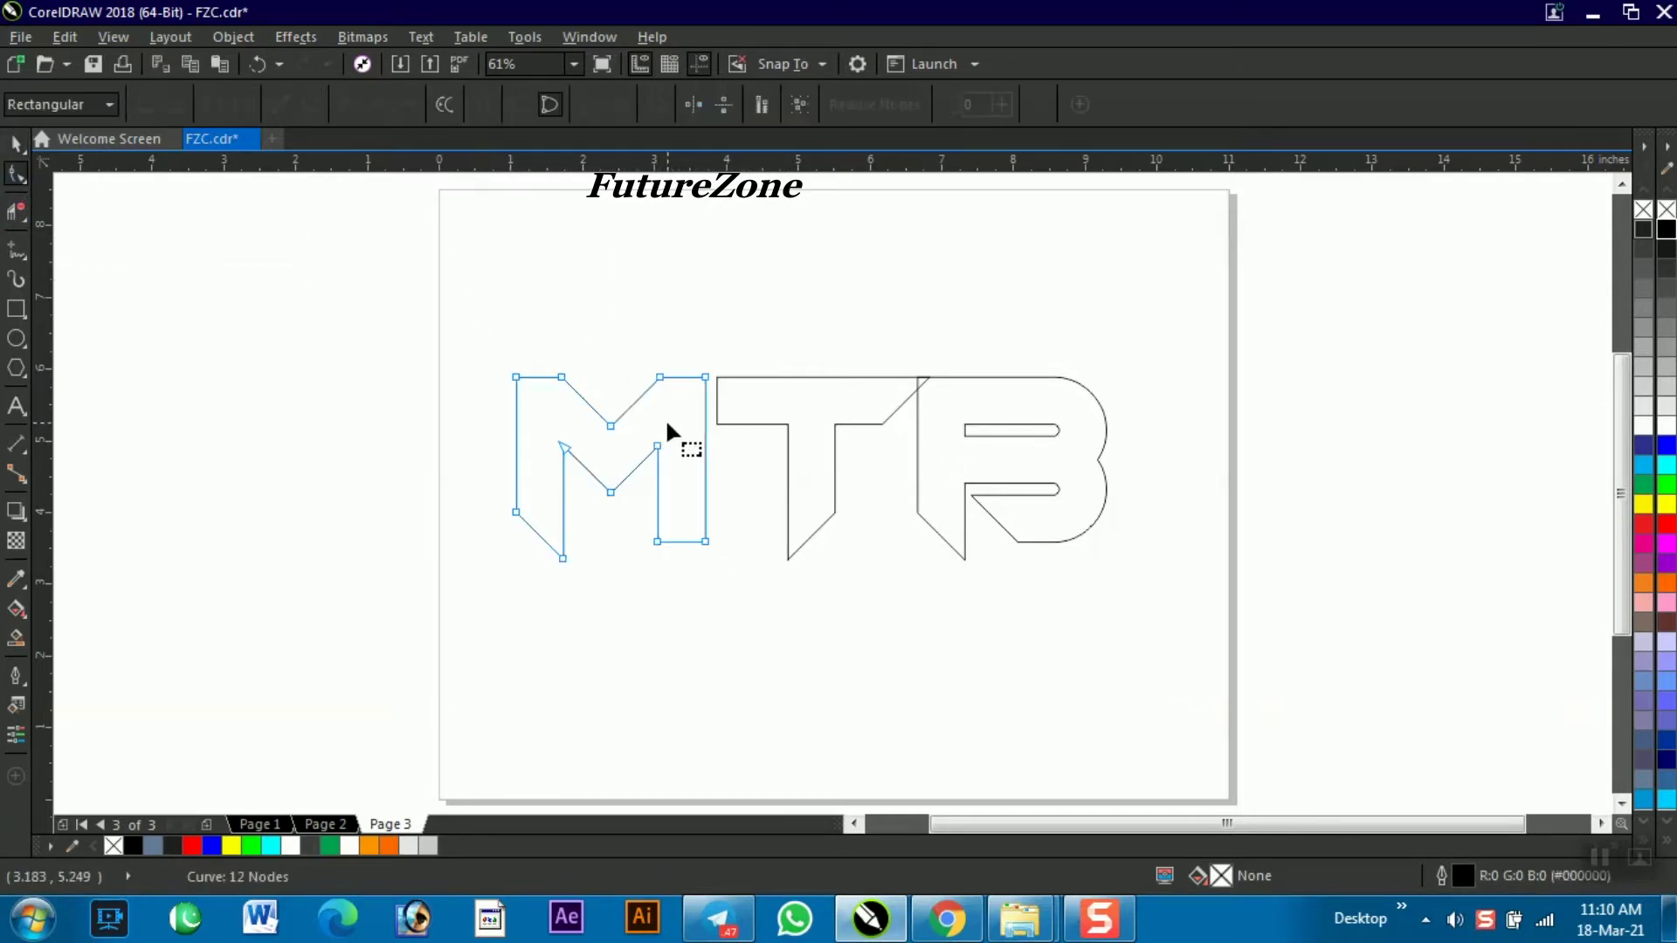
pyautogui.moveTo(614, 336); pyautogui.dragTo(709, 572)
pyautogui.hotkey('ctrl', 'z')
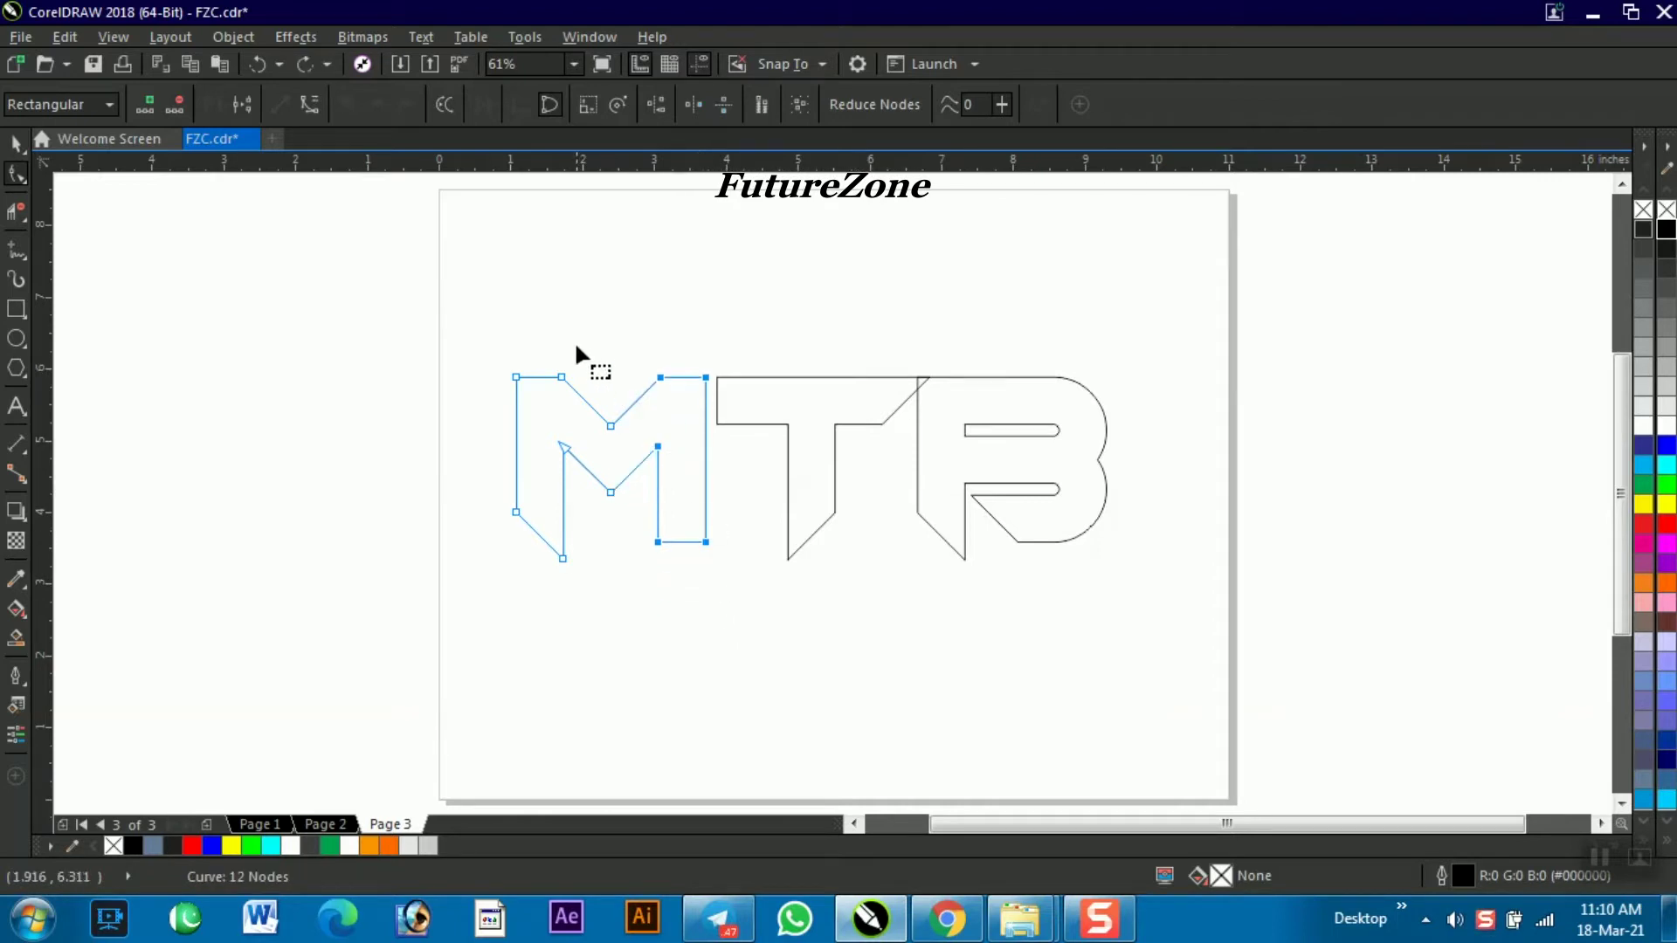
pyautogui.moveTo(587, 353); pyautogui.dragTo(709, 598)
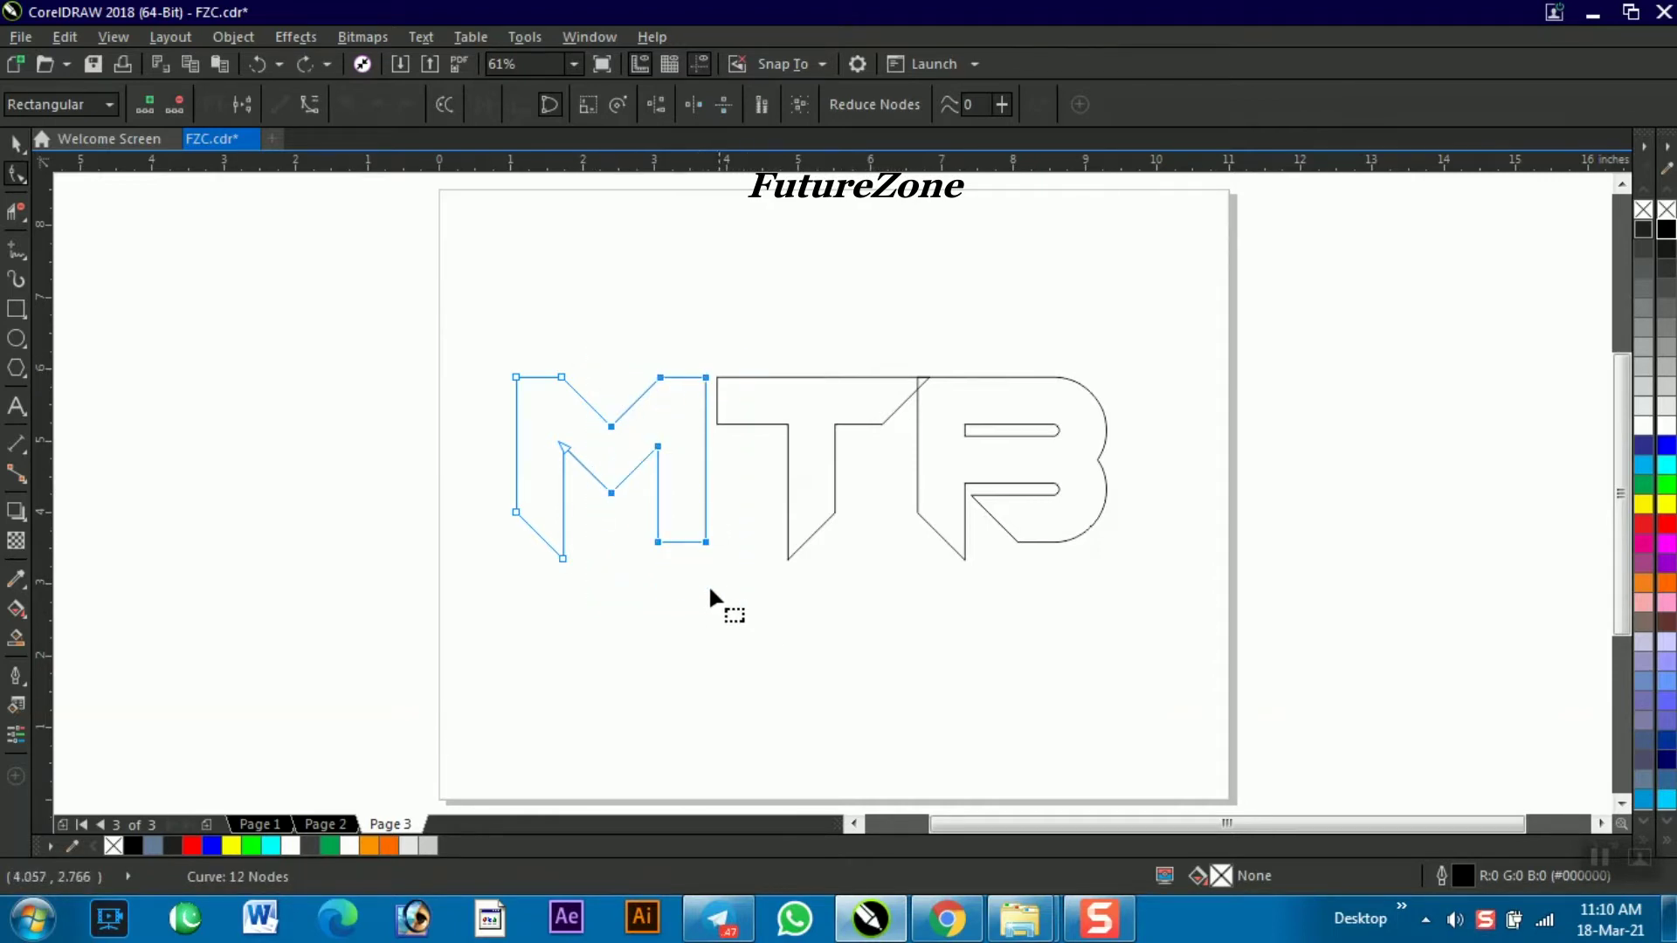
pyautogui.moveTo(706, 541); pyautogui.dragTo(706, 590)
# Step: Move the T and B together leftward so the T's crossbar sits over the M's lowered right leg
pyautogui.press('space')
pyautogui.moveTo(685, 300); pyautogui.dragTo(1209, 633)
pyautogui.moveTo(955, 466); pyautogui.dragTo(874, 474)
pyautogui.click(557, 412)
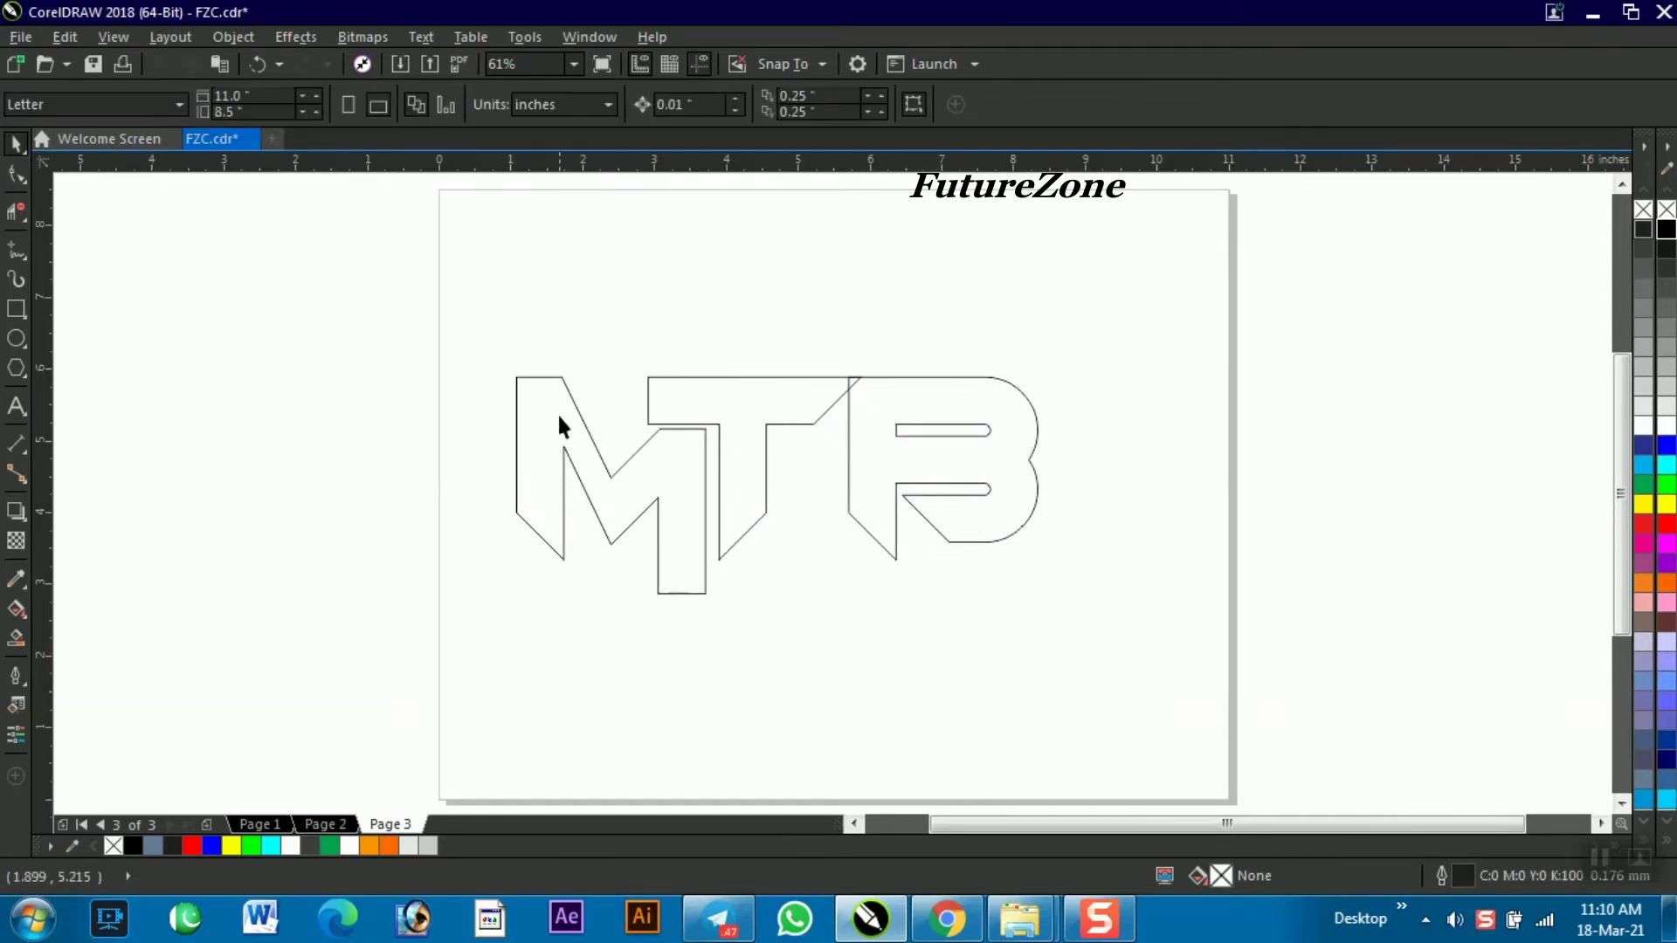
# Step: Shift the M's left-leg and middle nodes slightly right to narrow the letter
pyautogui.click(515, 377)
pyautogui.press('F10')
pyautogui.moveTo(605, 585); pyautogui.dragTo(631, 606)
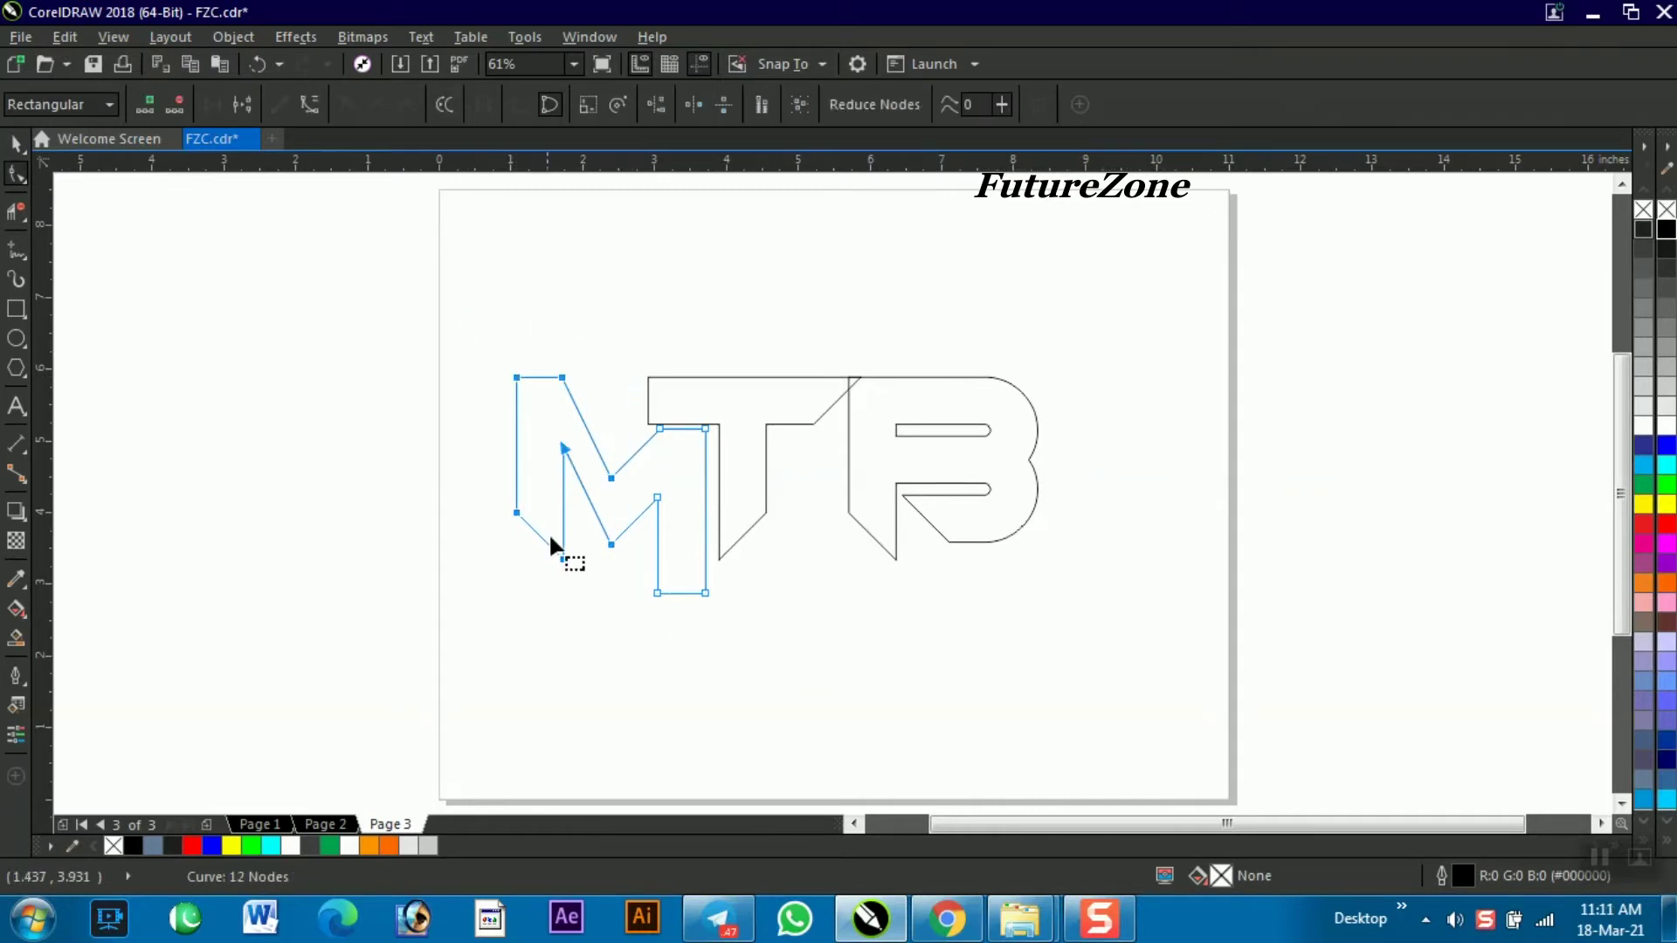
pyautogui.moveTo(561, 562); pyautogui.dragTo(588, 567)
# Step: Extend the left end of the T's crossbar slightly toward the M and move the B left to overlap the T
pyautogui.click(696, 423)
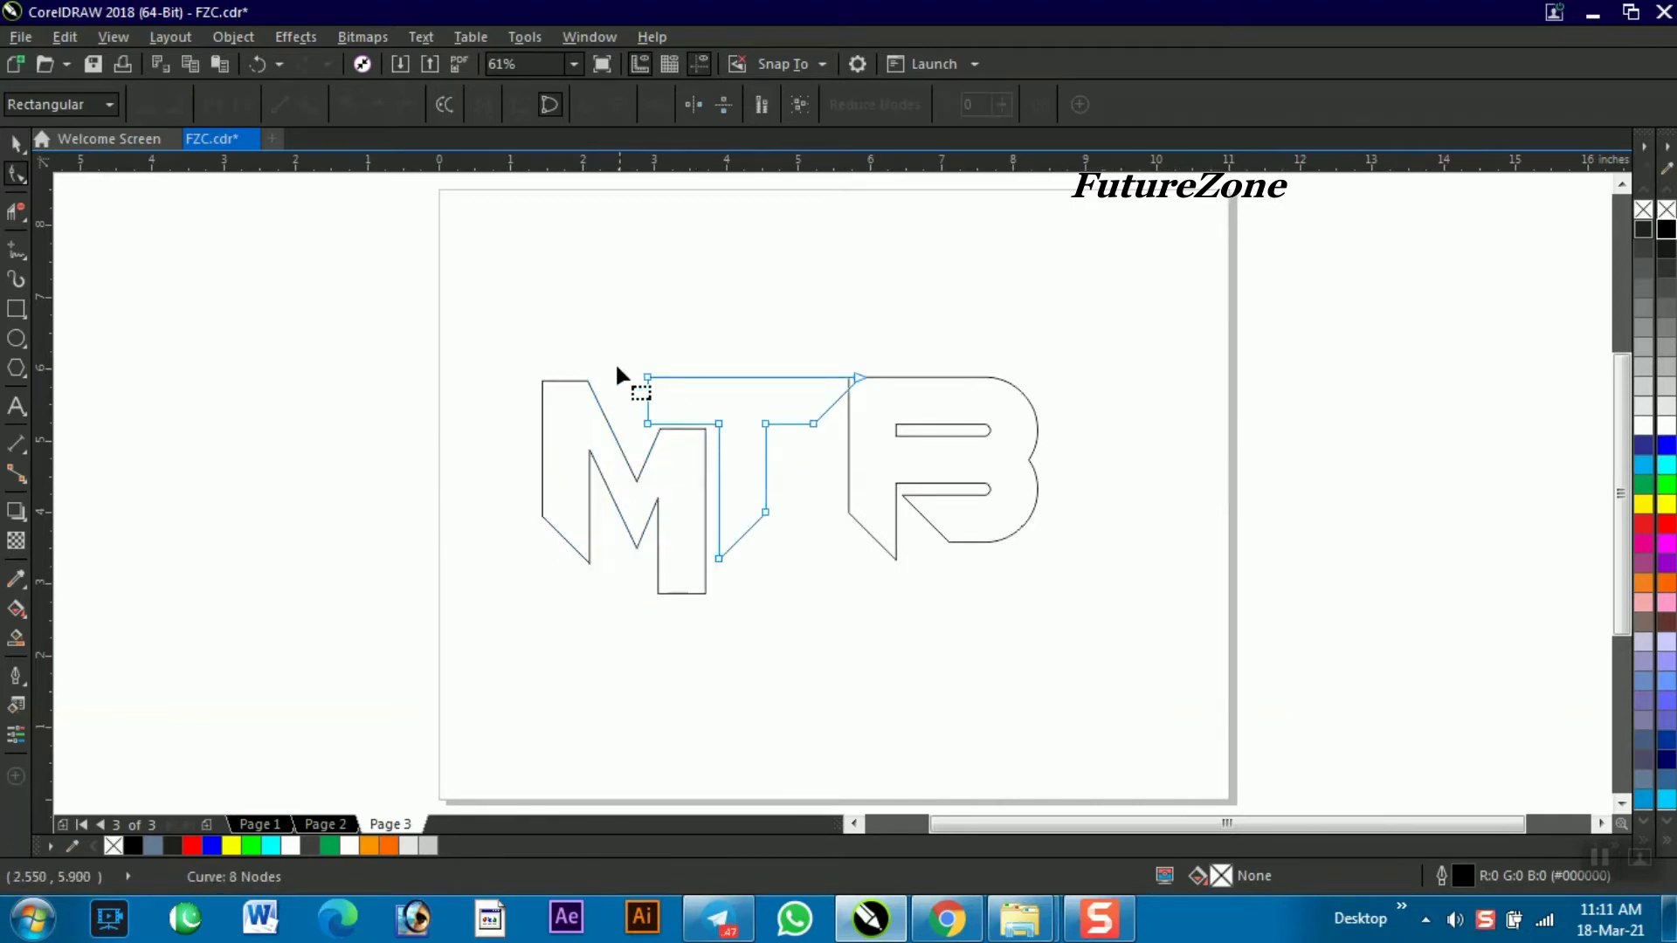
pyautogui.moveTo(680, 457); pyautogui.dragTo(625, 421)
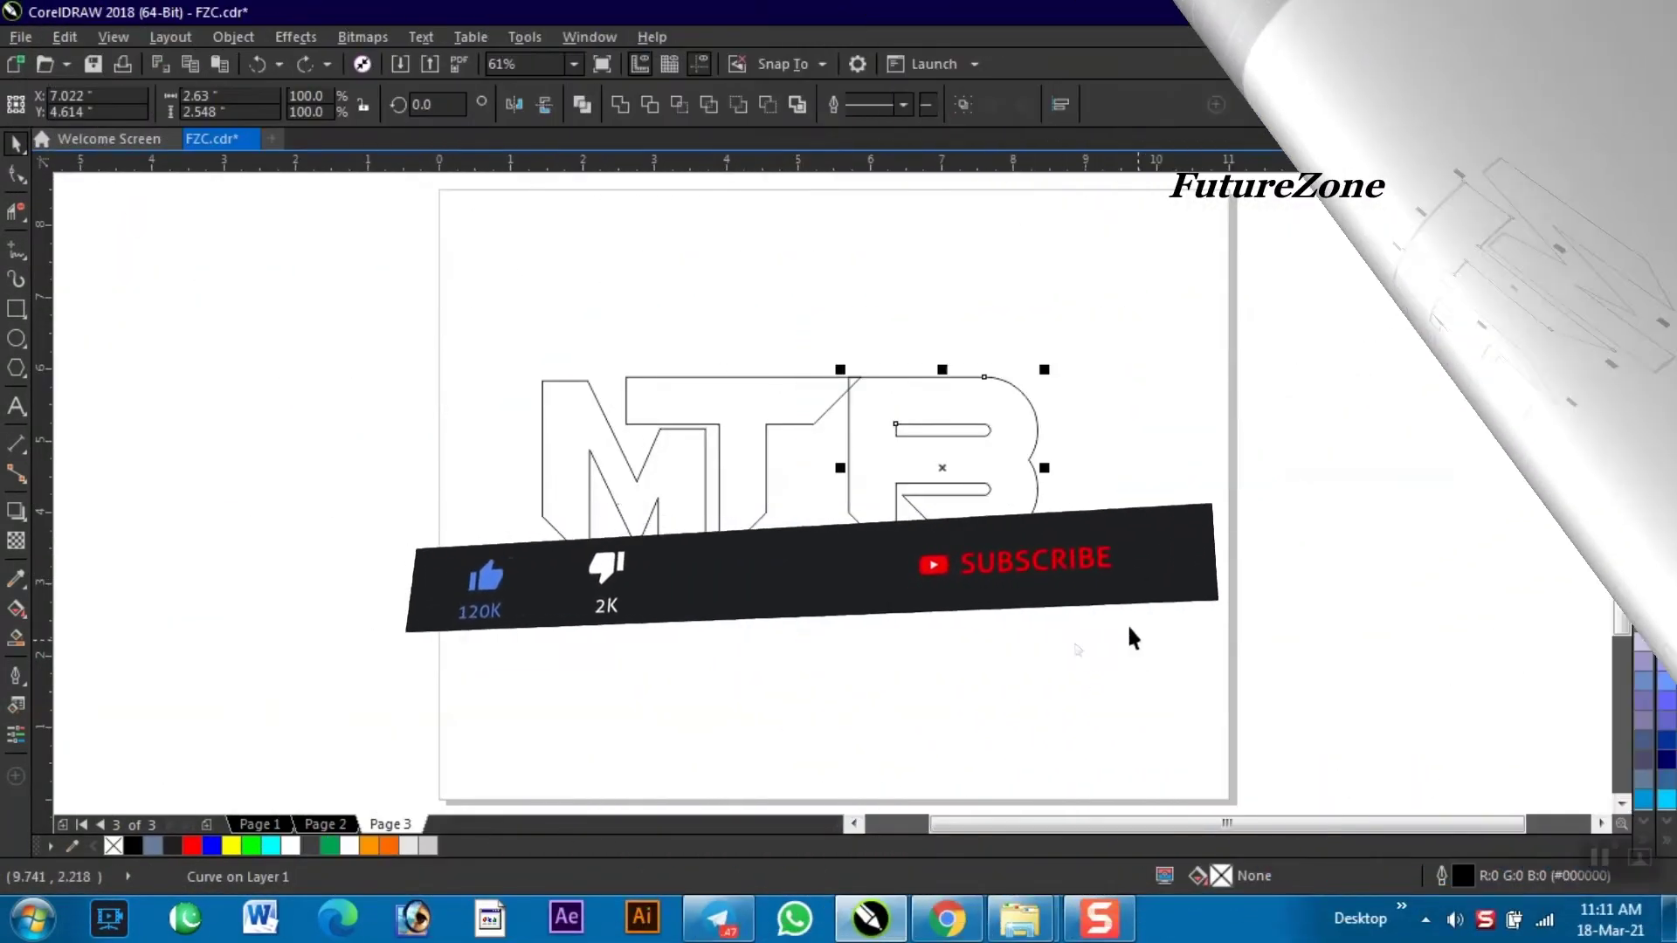
pyautogui.moveTo(981, 486); pyautogui.dragTo(932, 483)
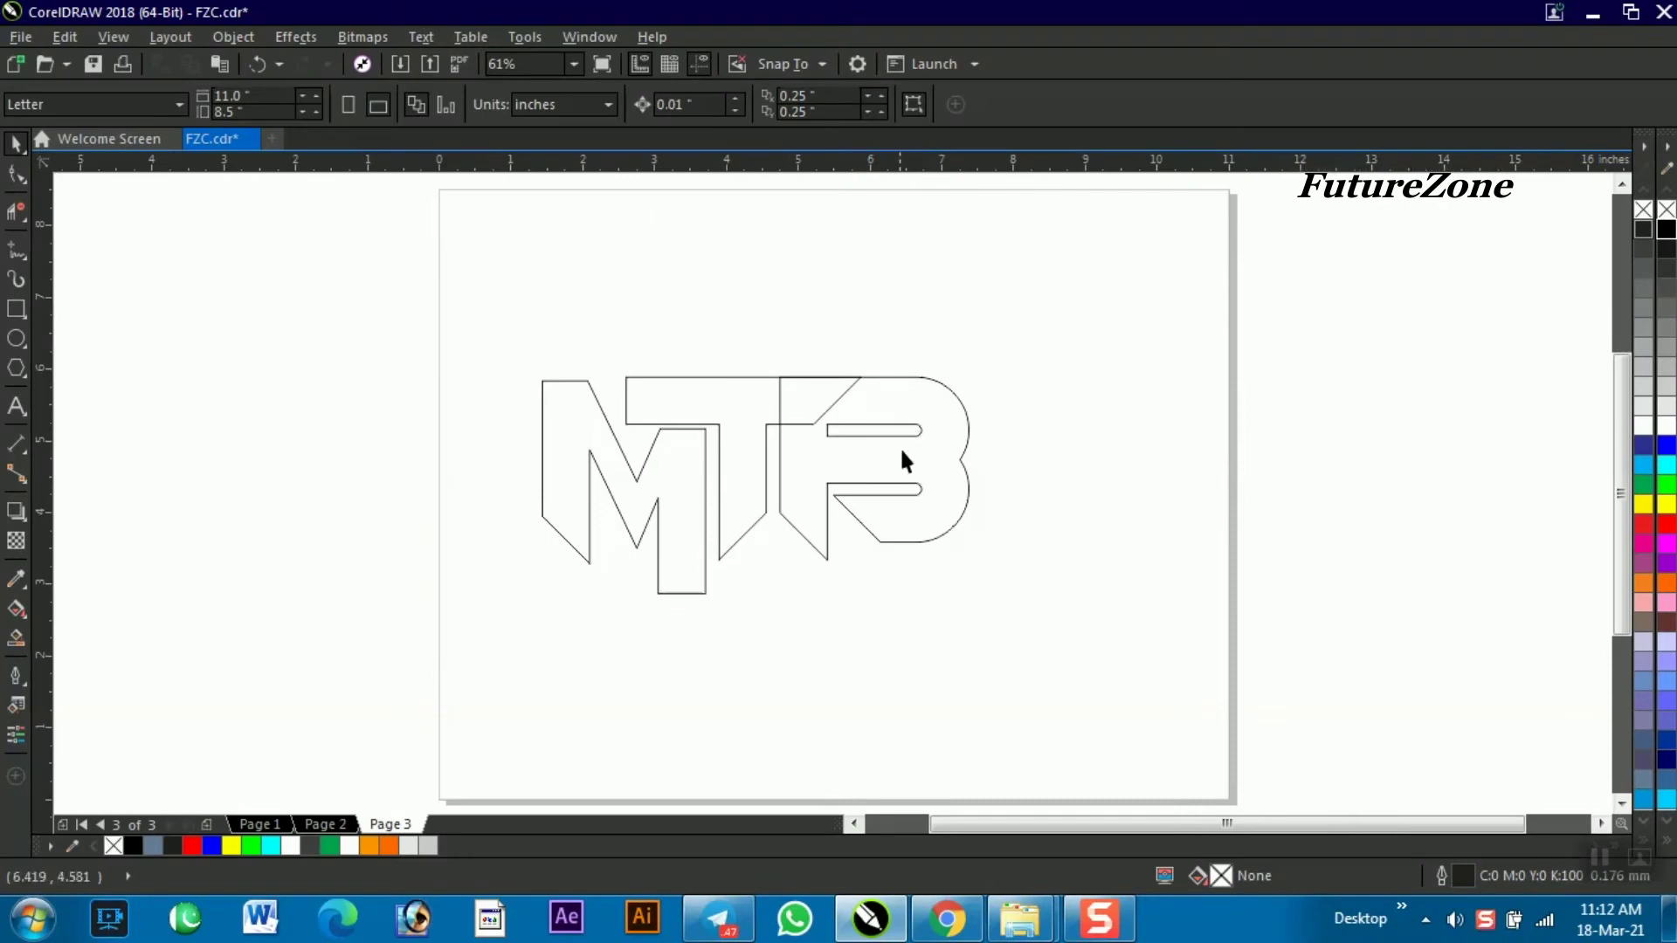
# Step: Extend the slanted right end of the T's crossbar horizontally until it passes the B's right edge
pyautogui.click(760, 407)
pyautogui.press('F10')
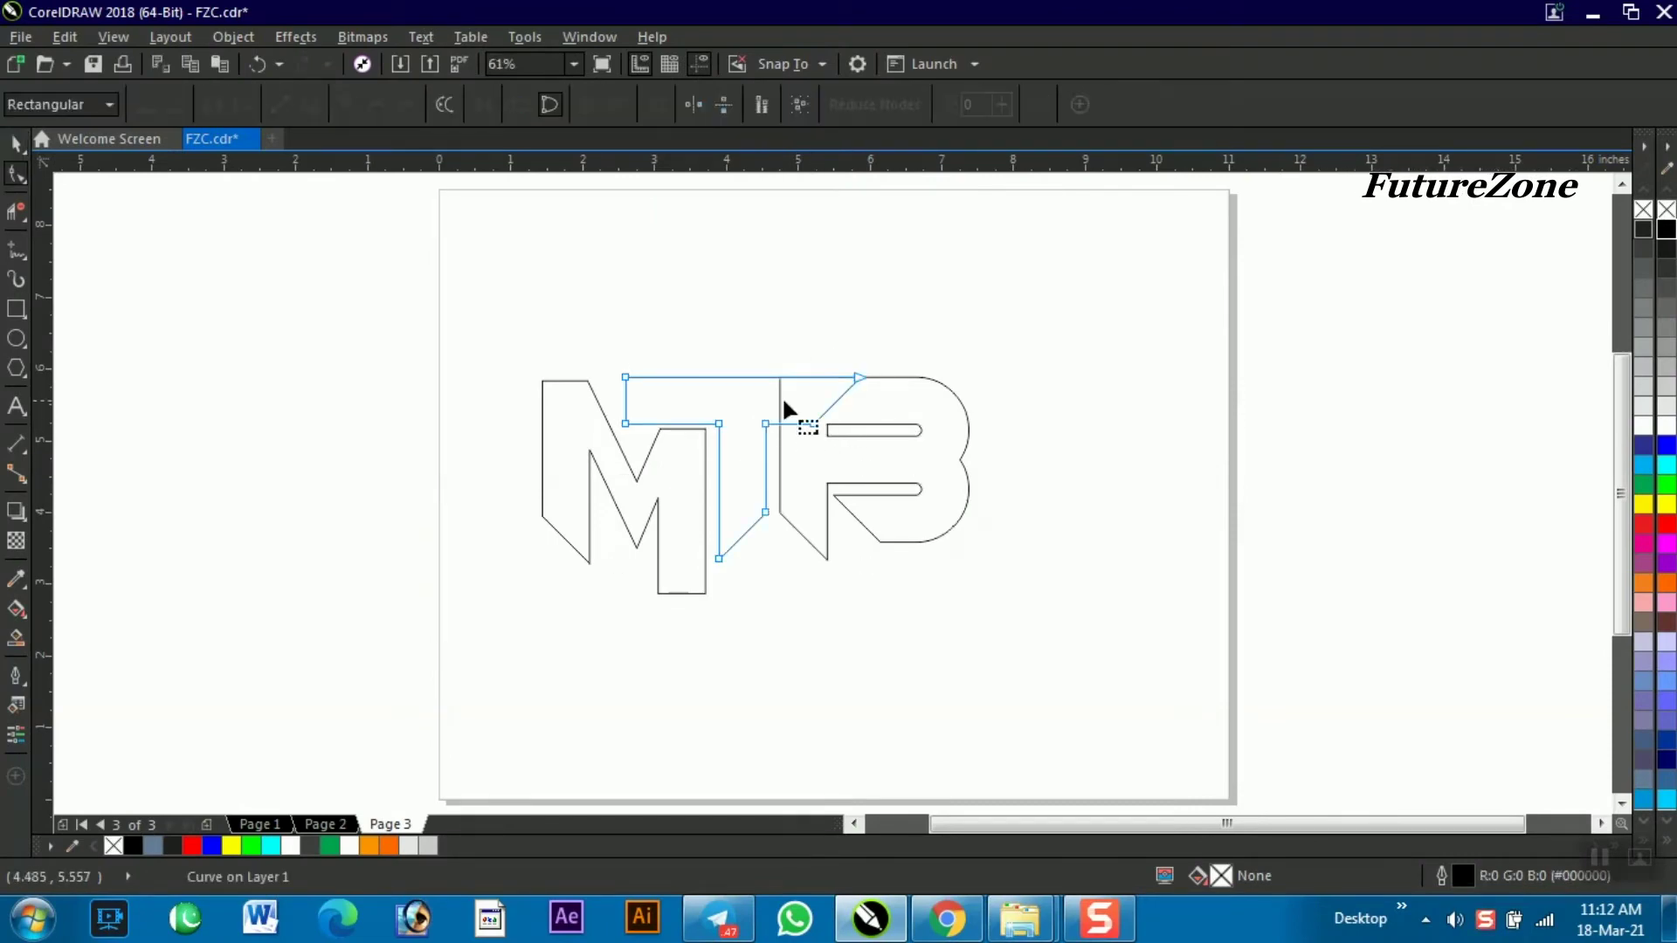
pyautogui.moveTo(789, 345); pyautogui.dragTo(902, 458)
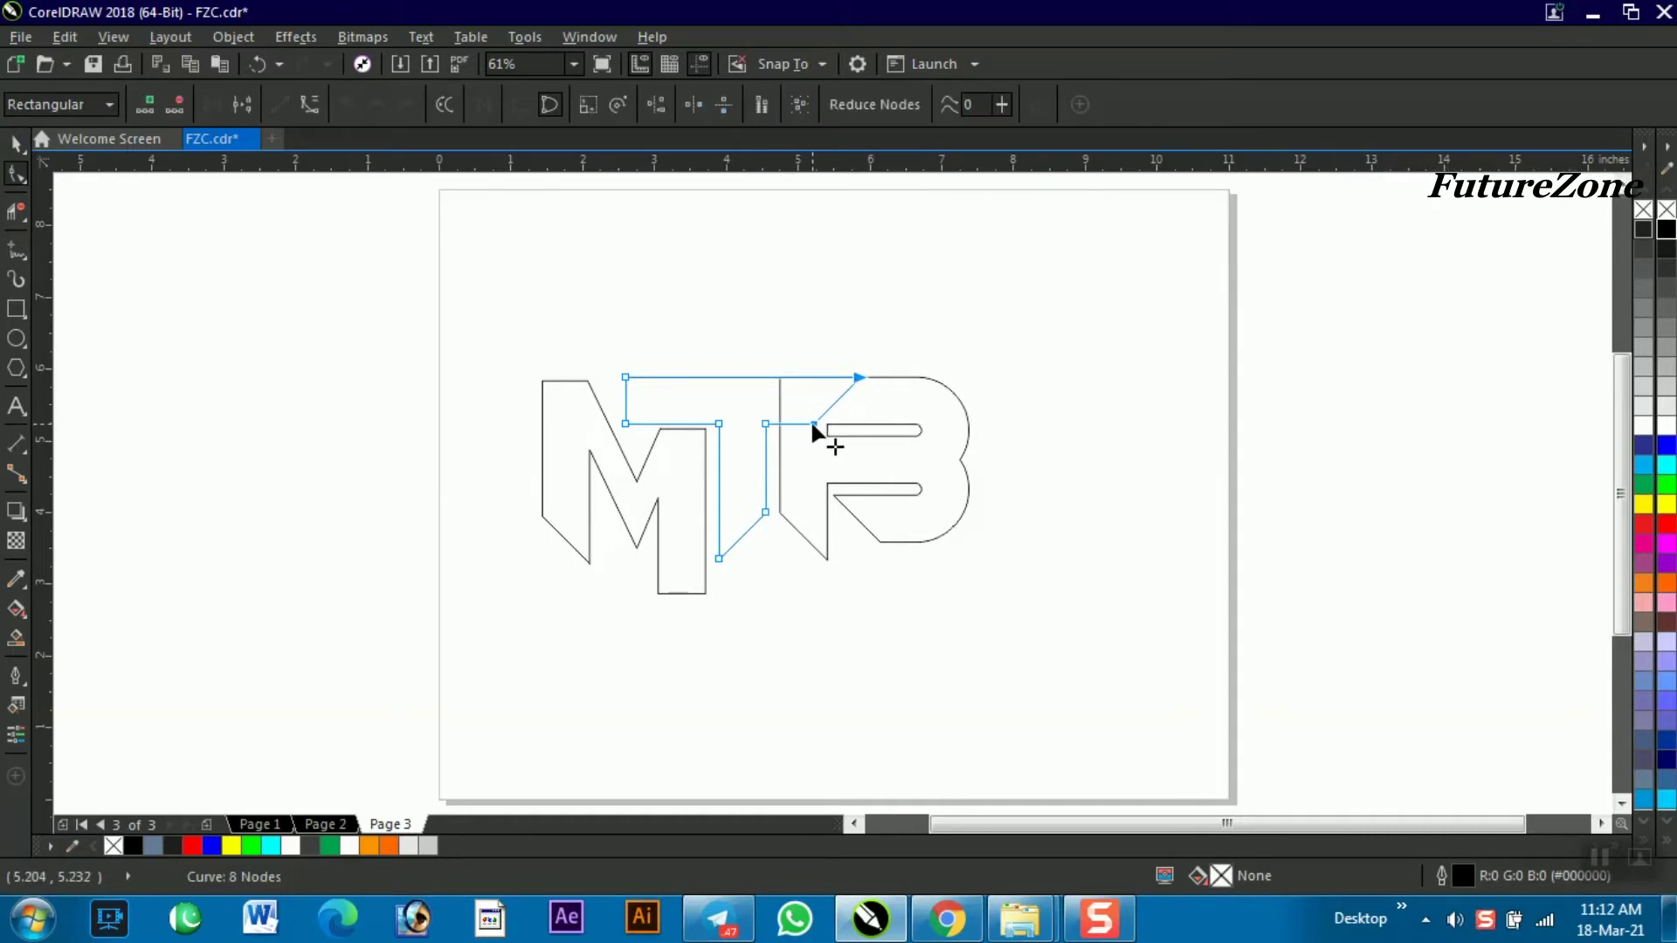
pyautogui.moveTo(992, 420); pyautogui.dragTo(980, 419)
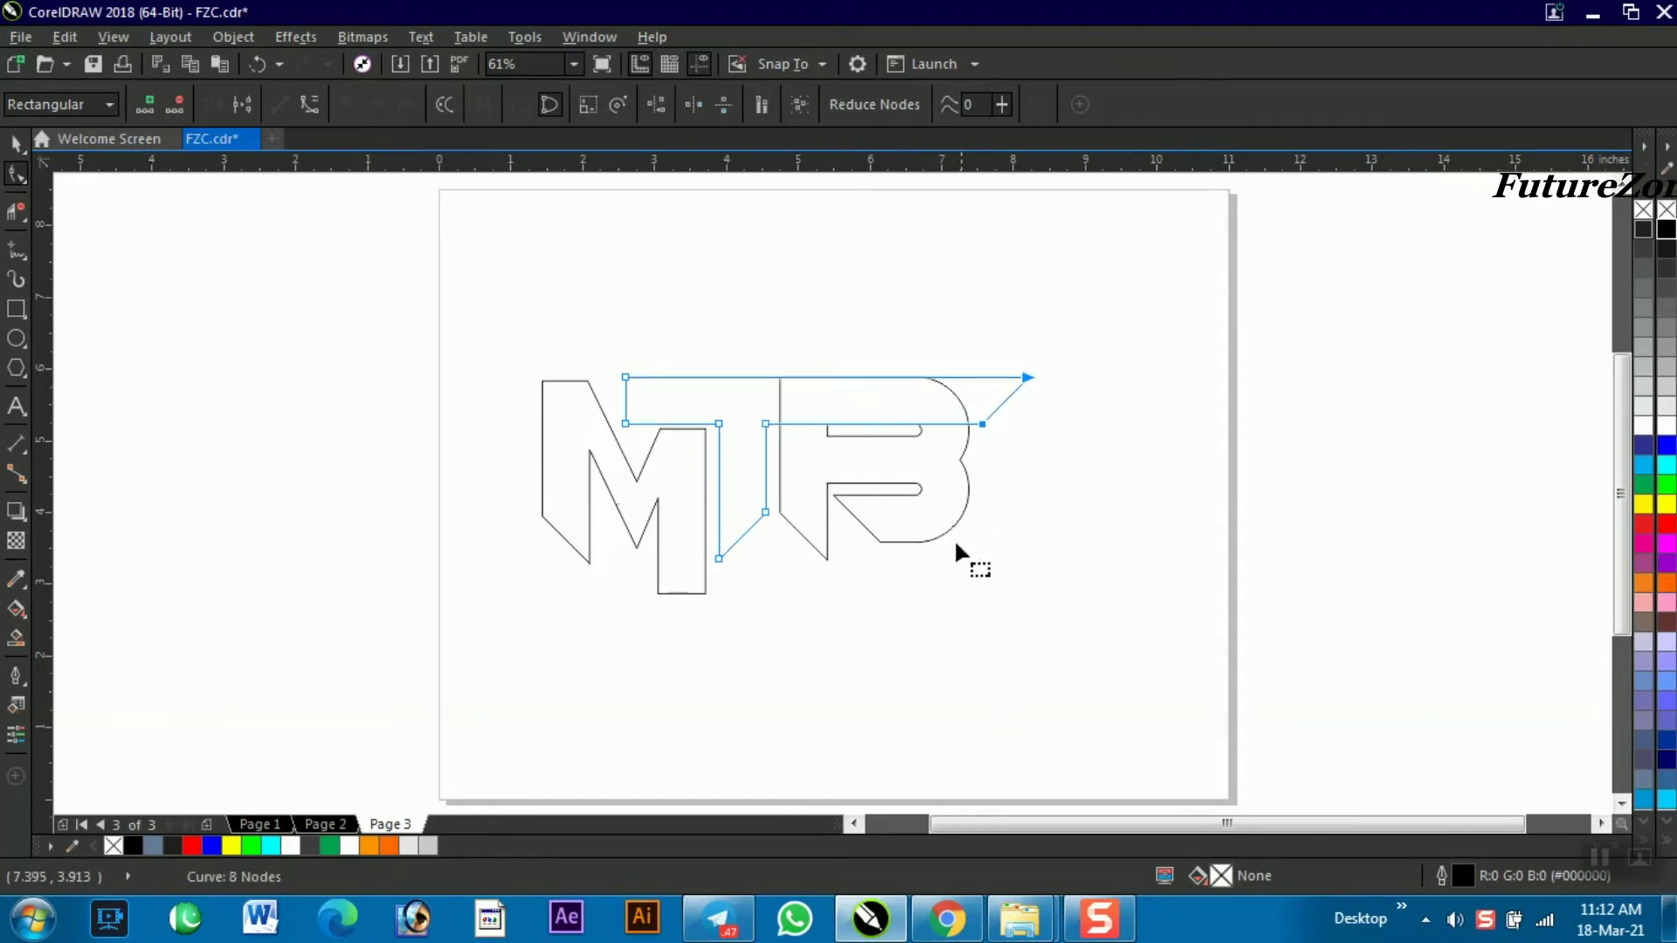
pyautogui.press('space')
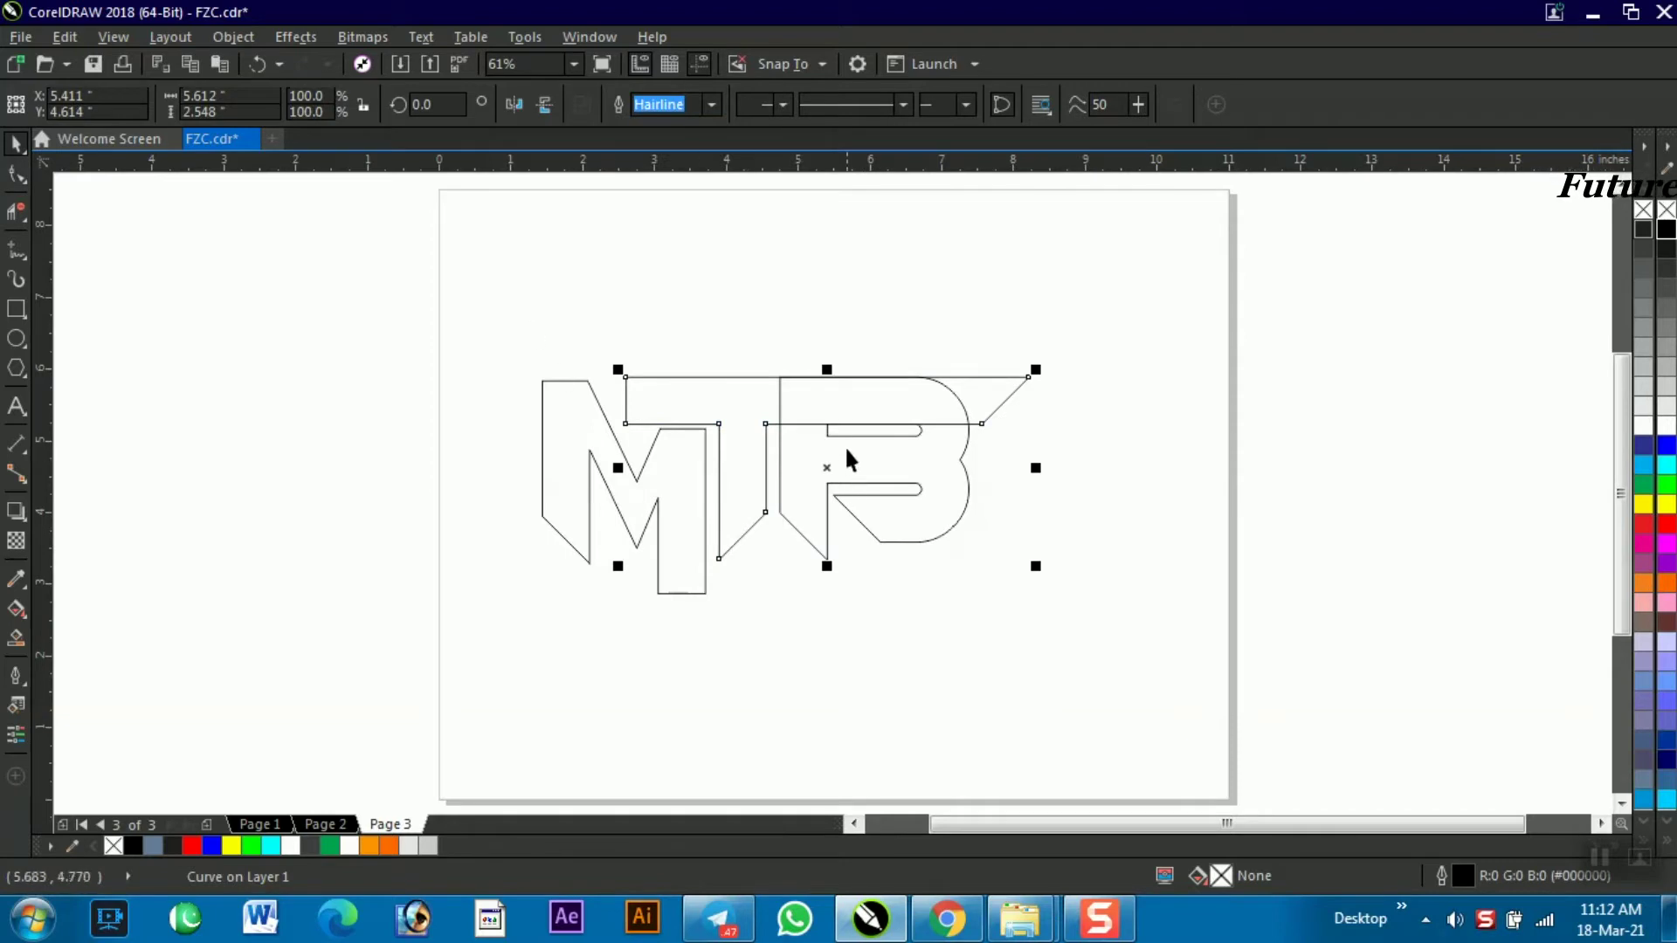
# Step: Add a node near the right end of the lower edge of the B's upper counter
pyautogui.scroll(3, 846, 444)
pyautogui.click(893, 423)
pyautogui.click(1204, 432)
pyautogui.click(907, 428)
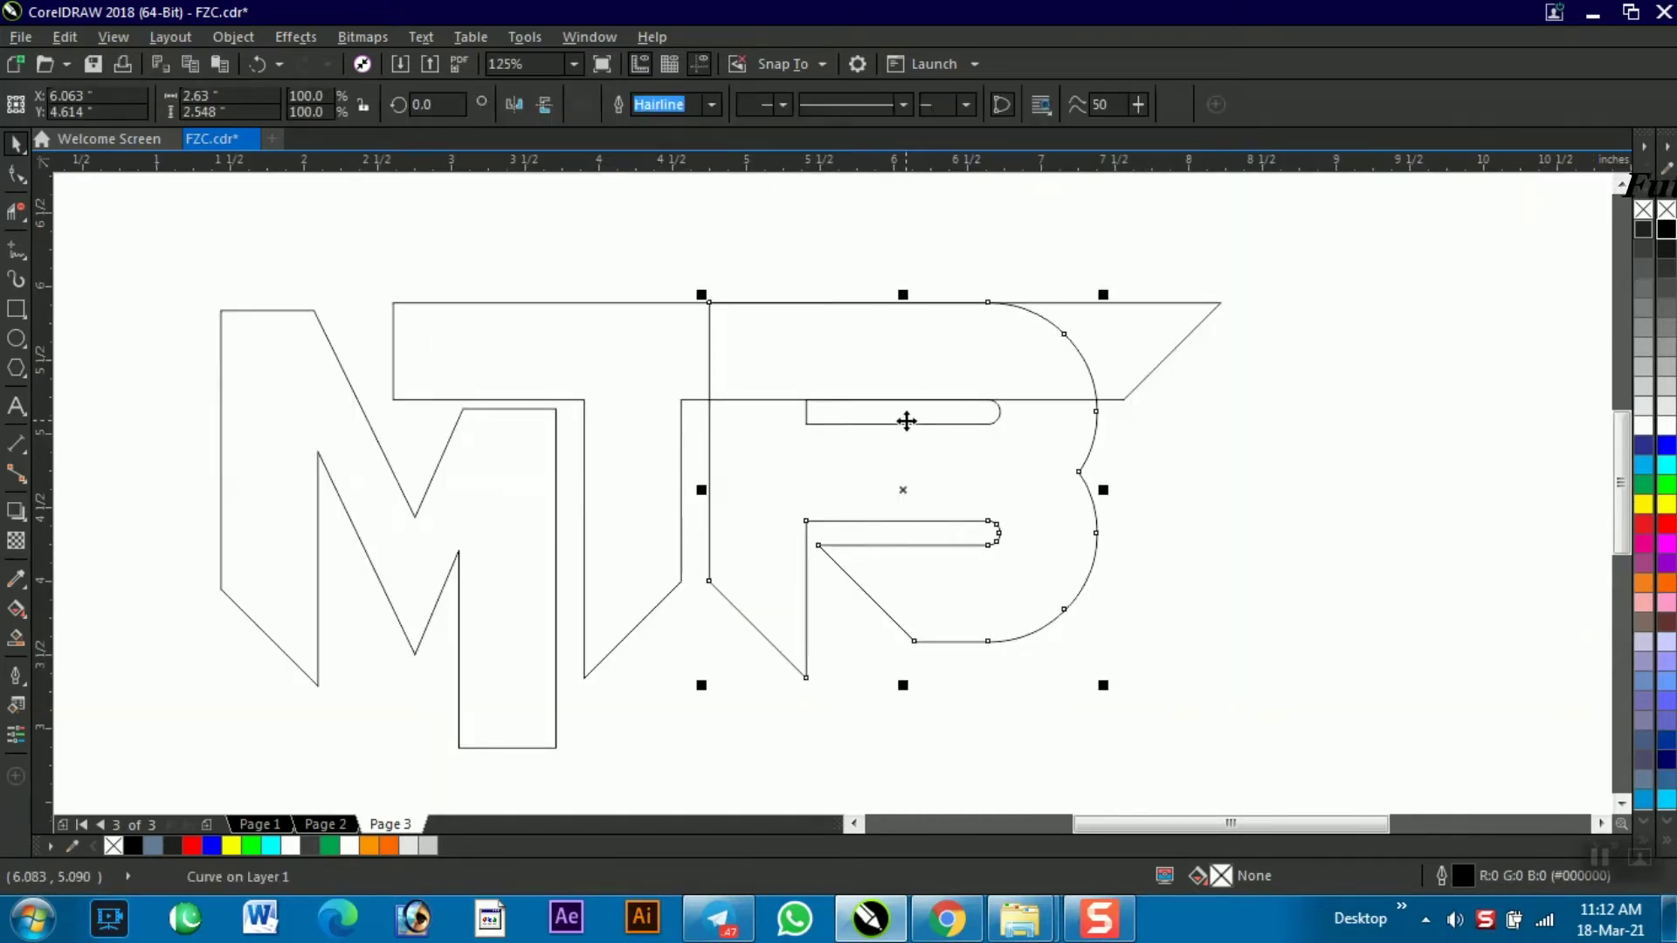
pyautogui.click(1003, 397)
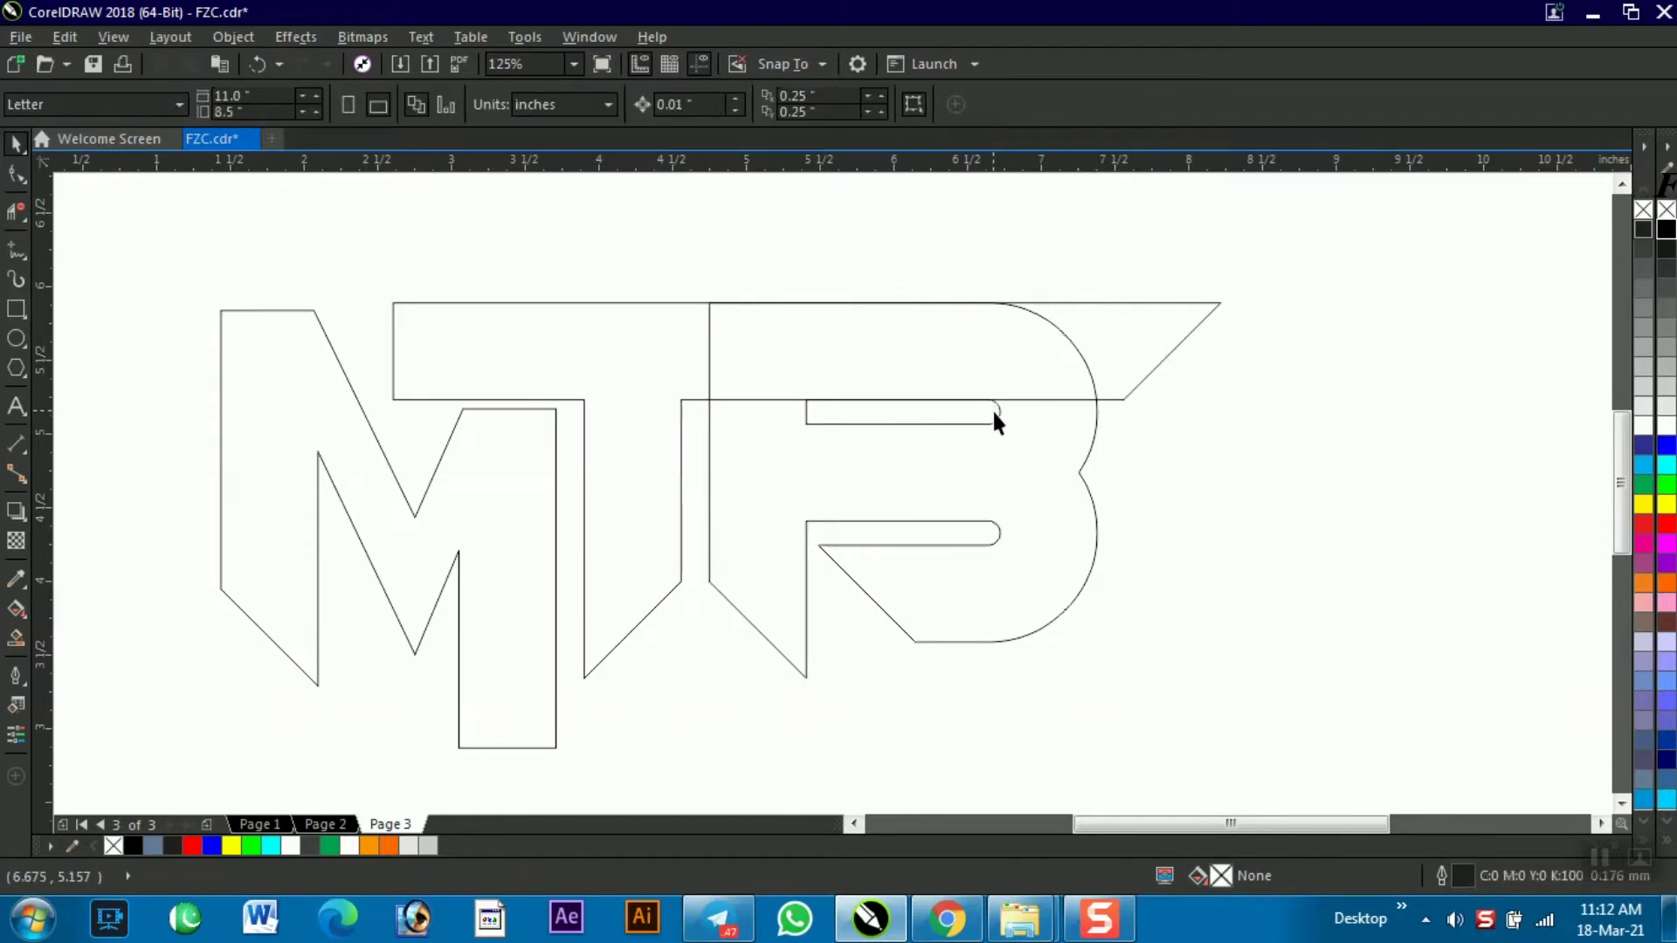
pyautogui.click(995, 413)
pyautogui.click(1196, 422)
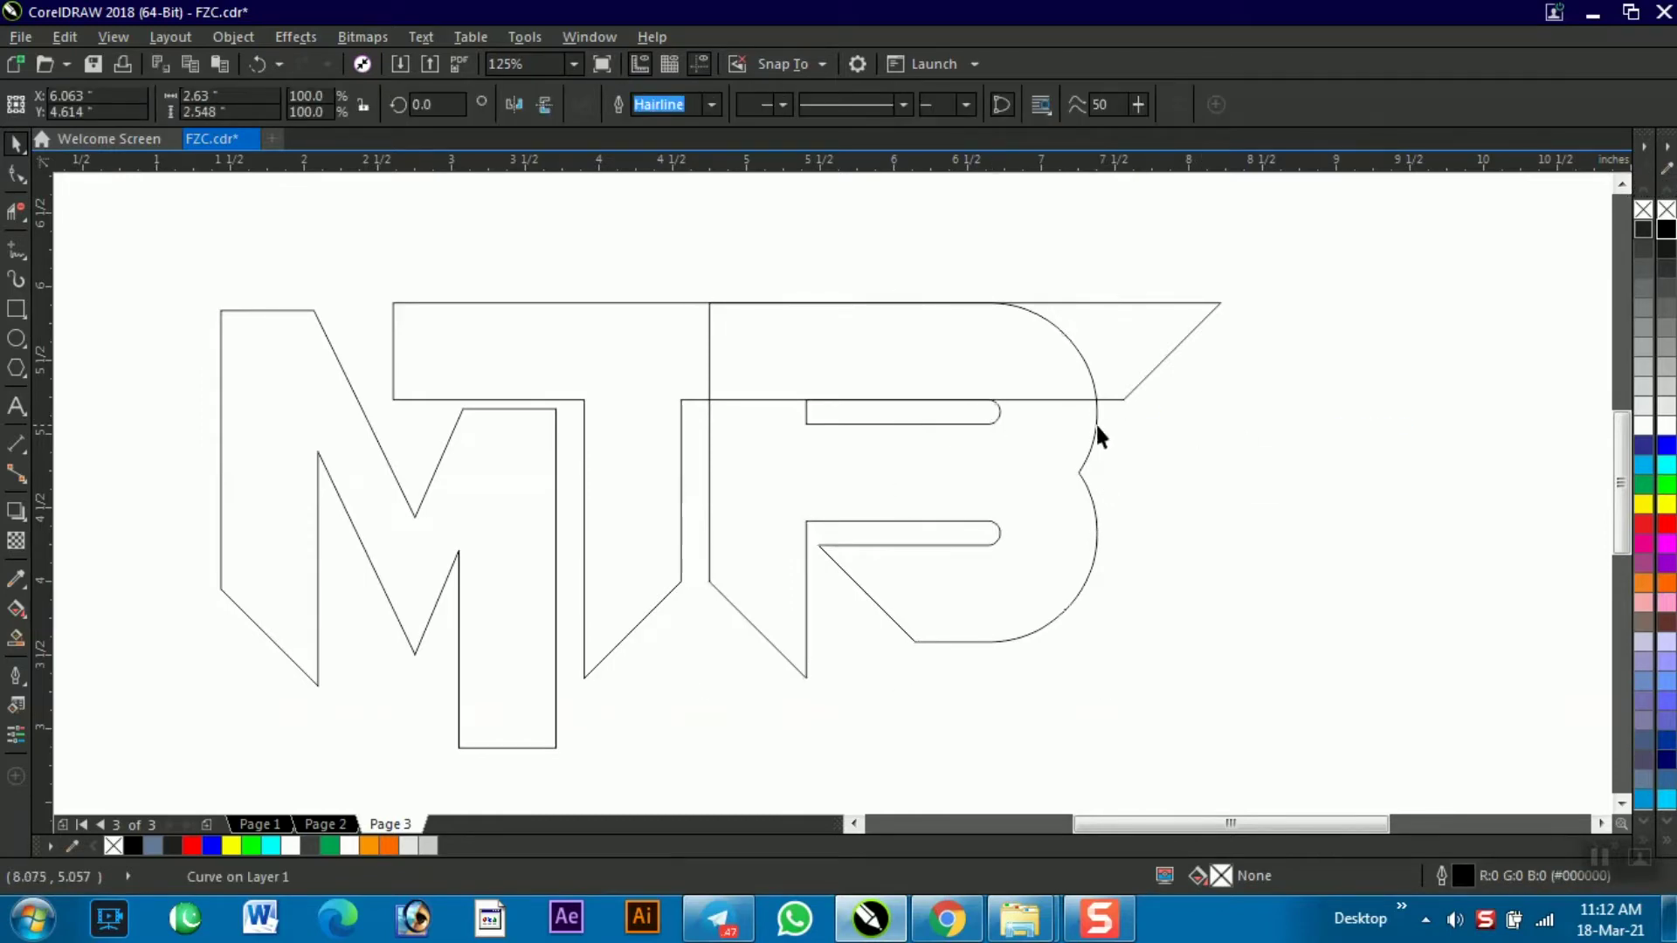
pyautogui.click(995, 412)
pyautogui.press('F10')
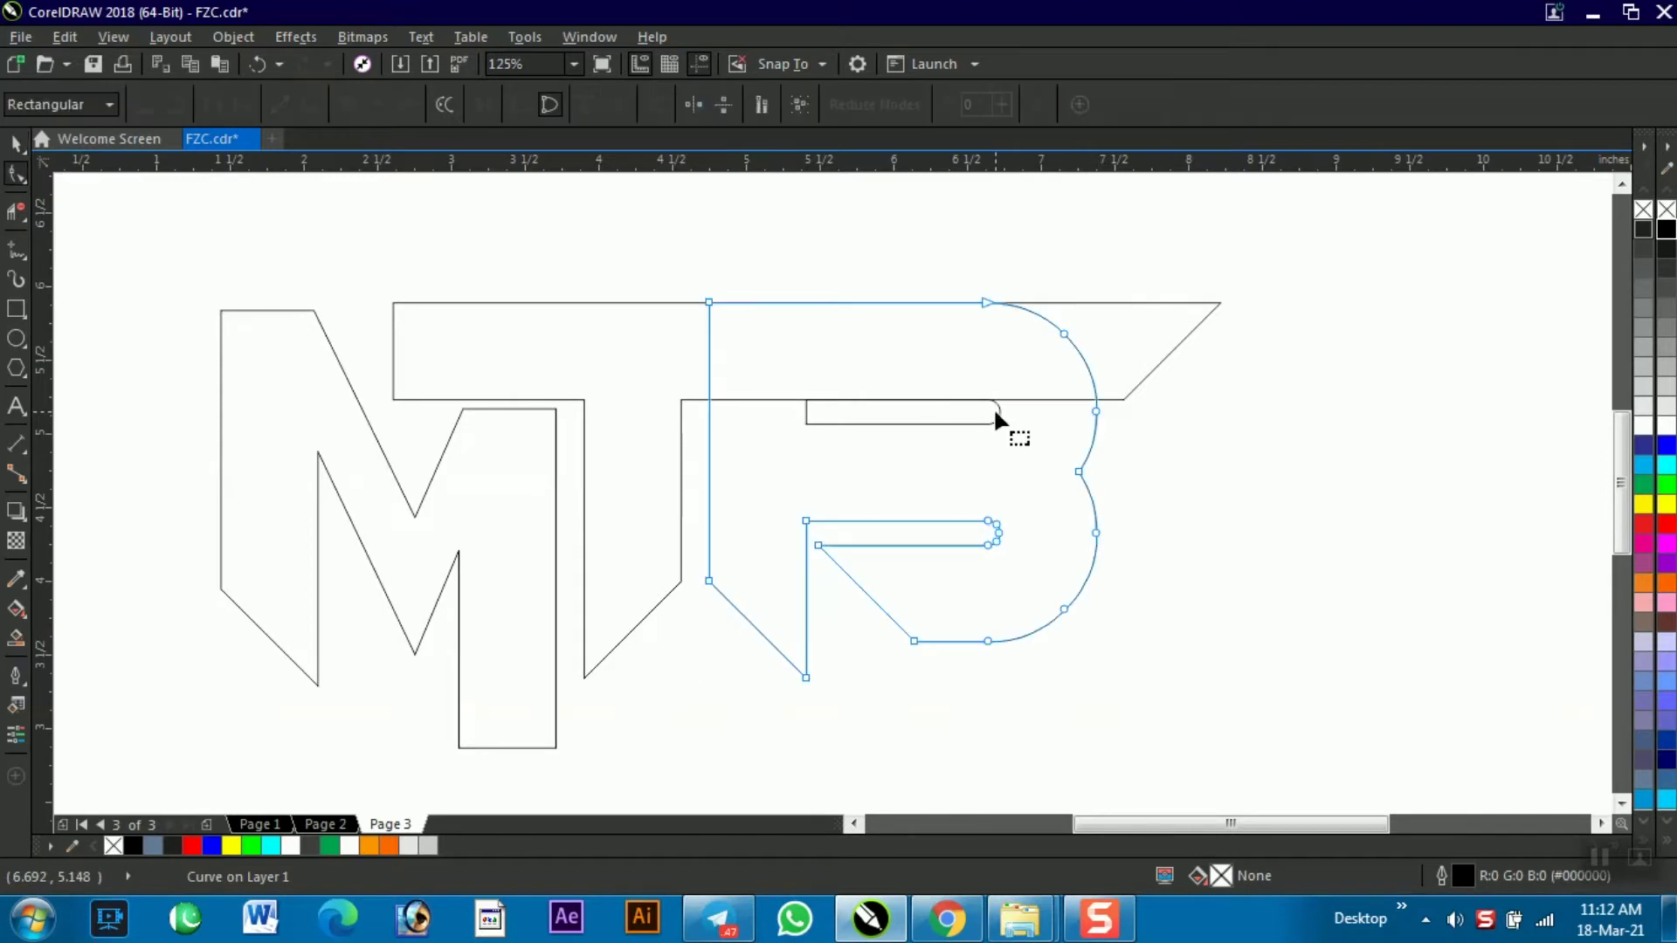
pyautogui.click(968, 419)
pyautogui.click(970, 423)
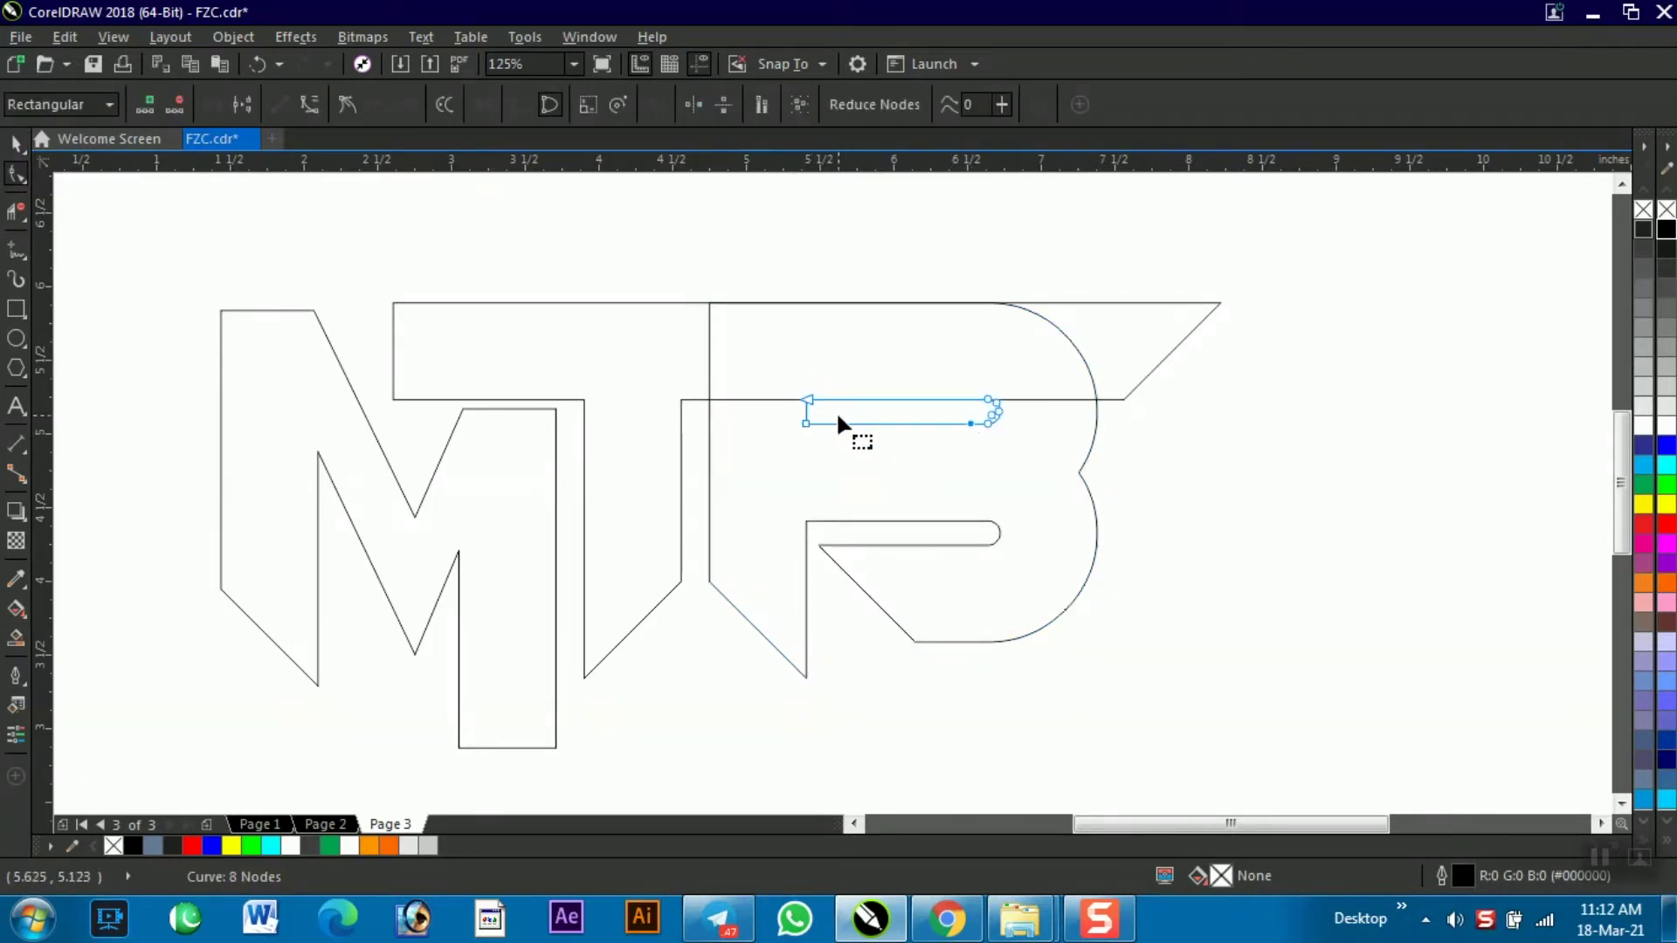
# Step: Nudge the B's upper counter slightly upward and stretch it downward to make it taller
pyautogui.click(905, 423)
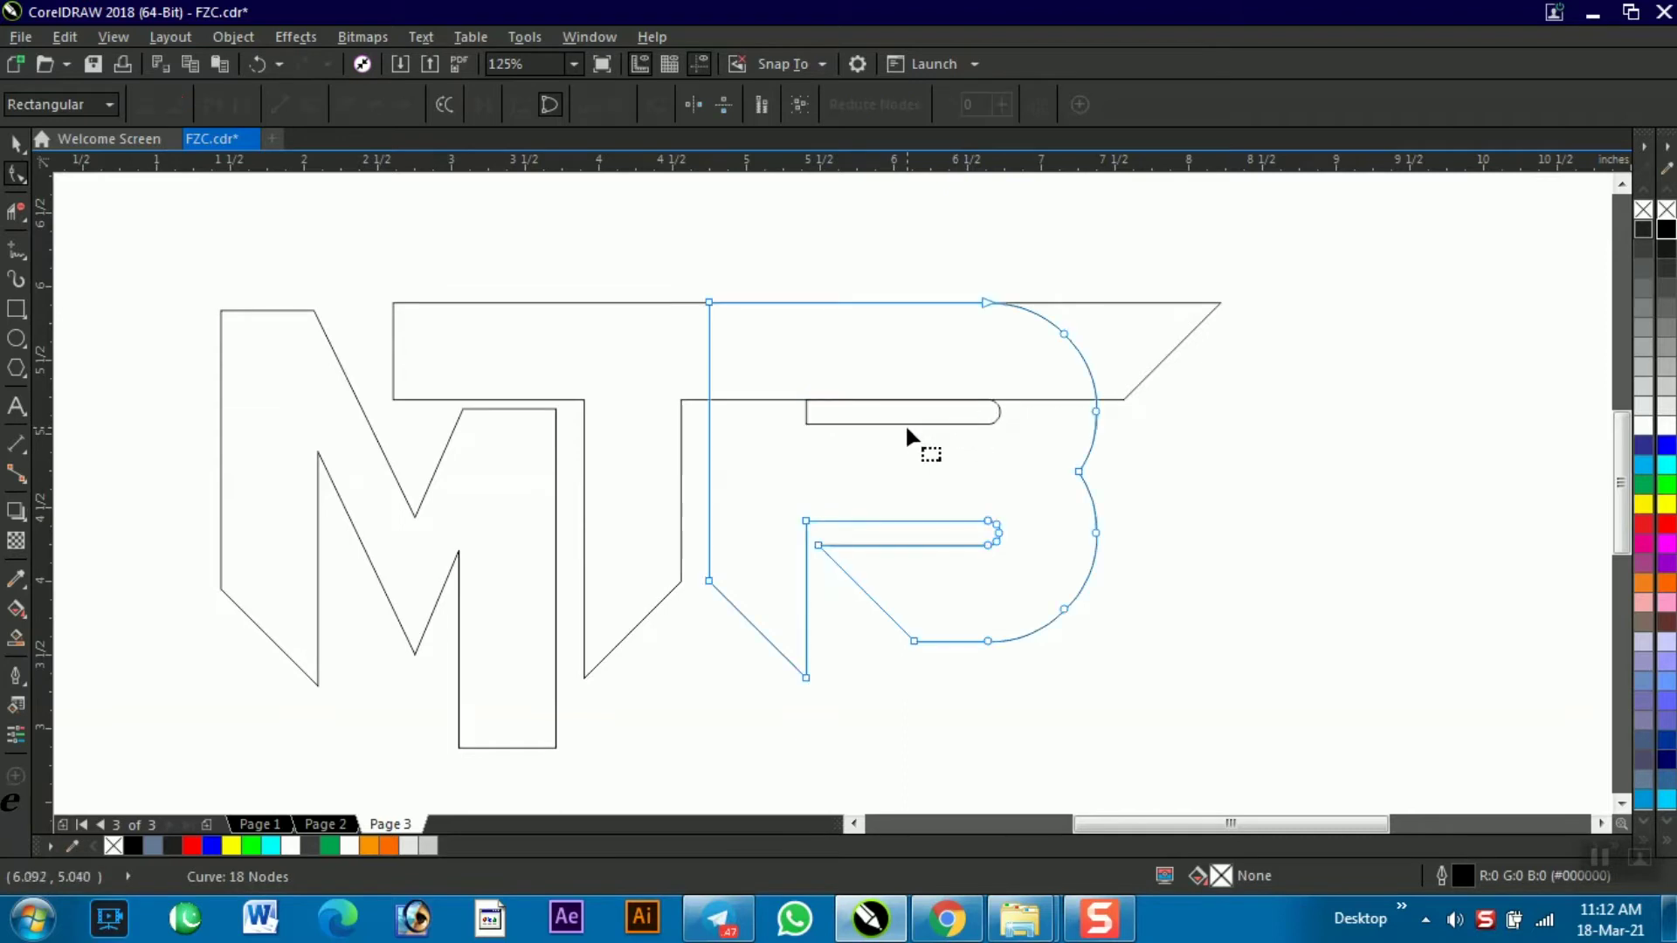
pyautogui.click(934, 419)
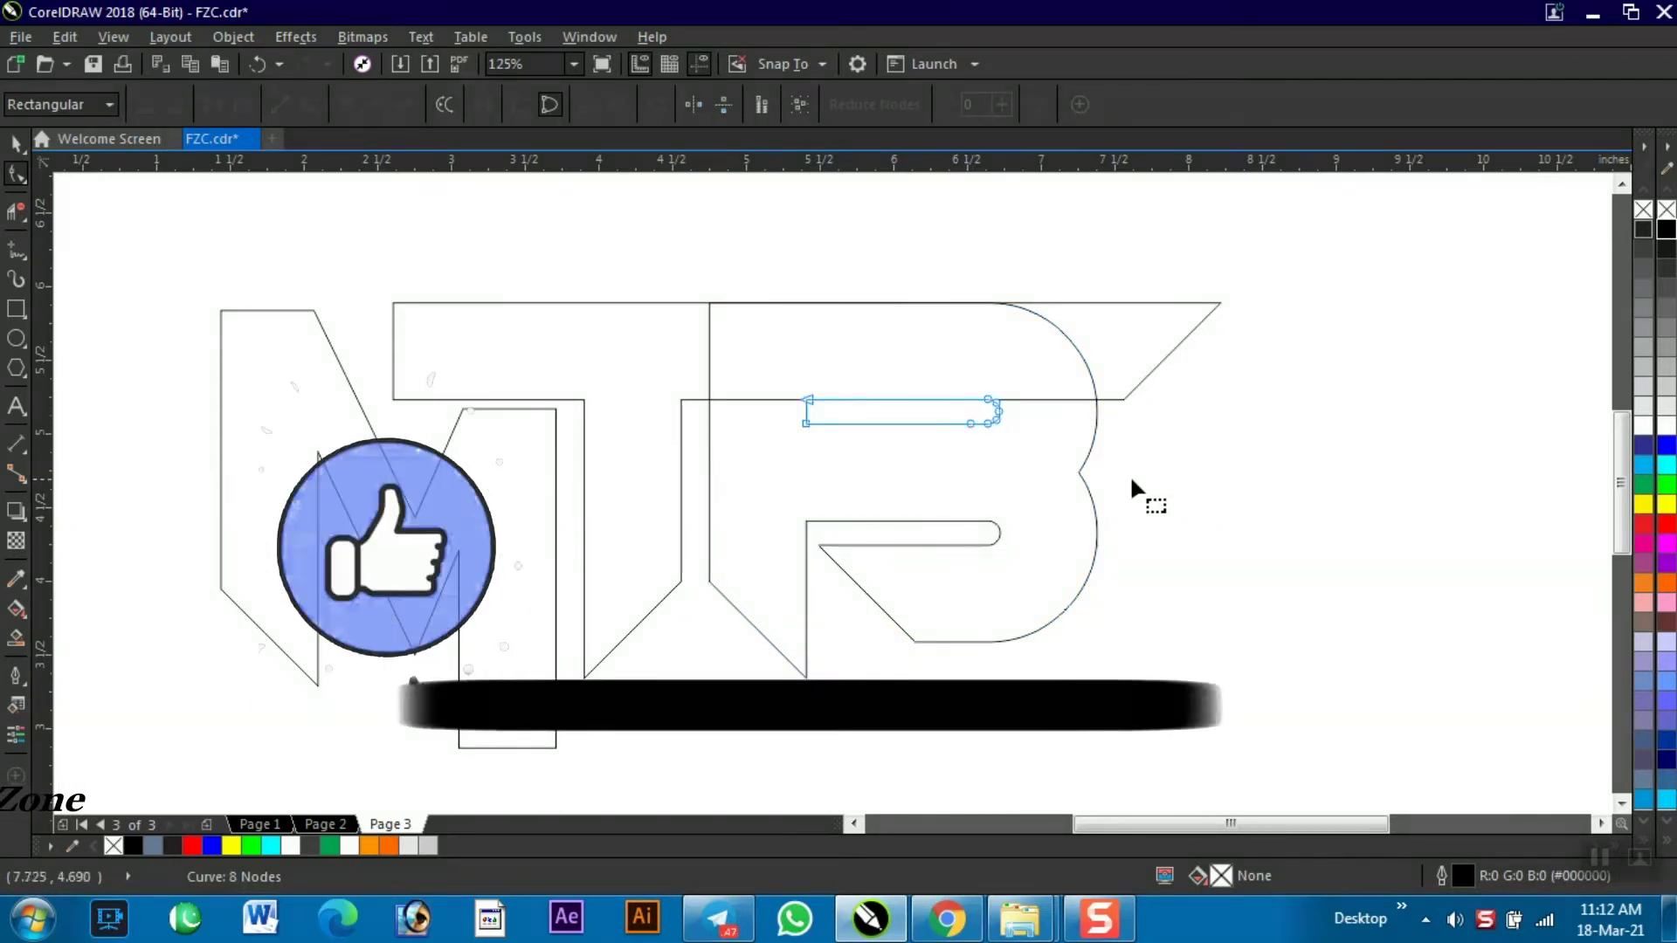
pyautogui.press('space')
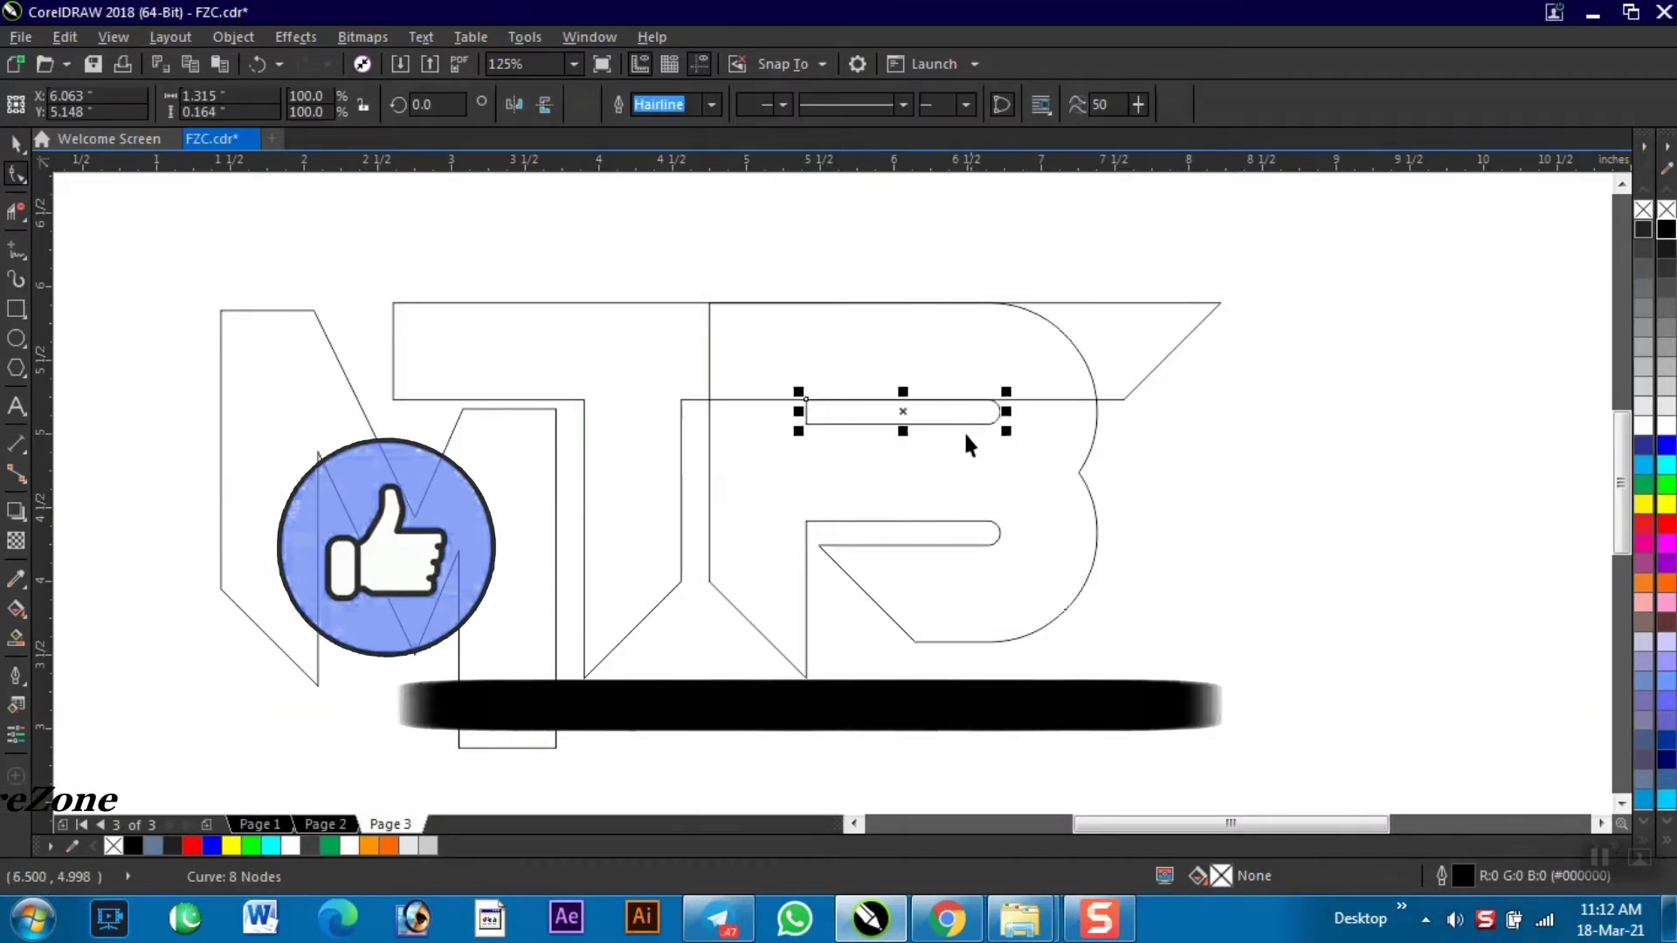
pyautogui.press('Up')
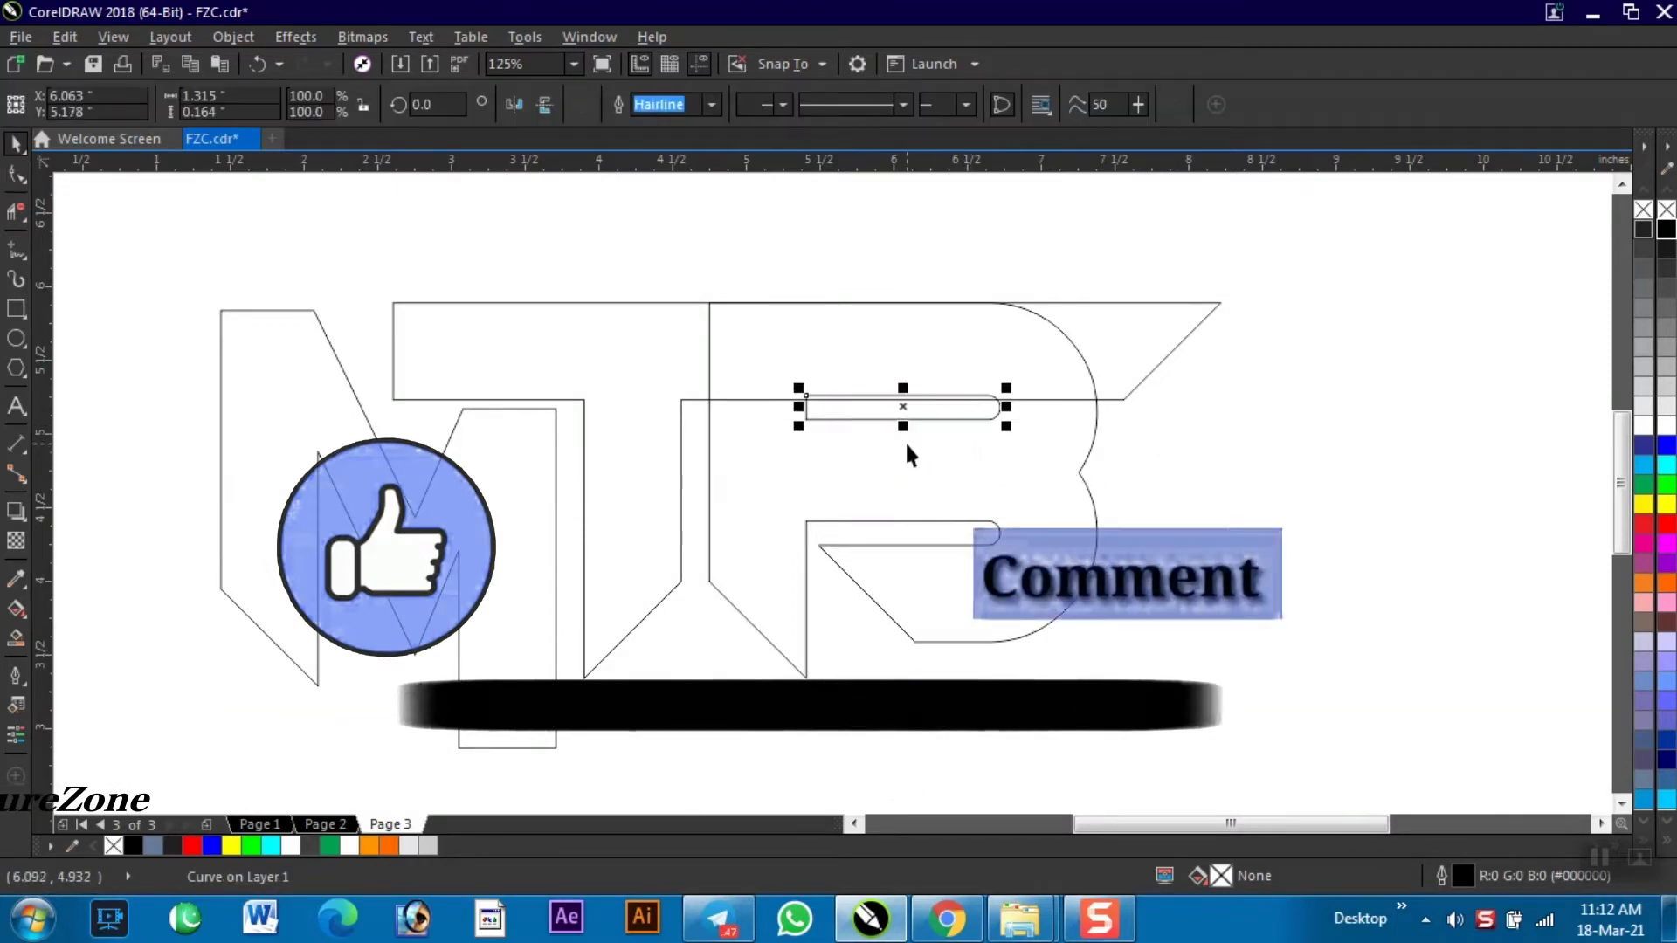
pyautogui.moveTo(905, 428); pyautogui.dragTo(906, 454)
pyautogui.click(1234, 447)
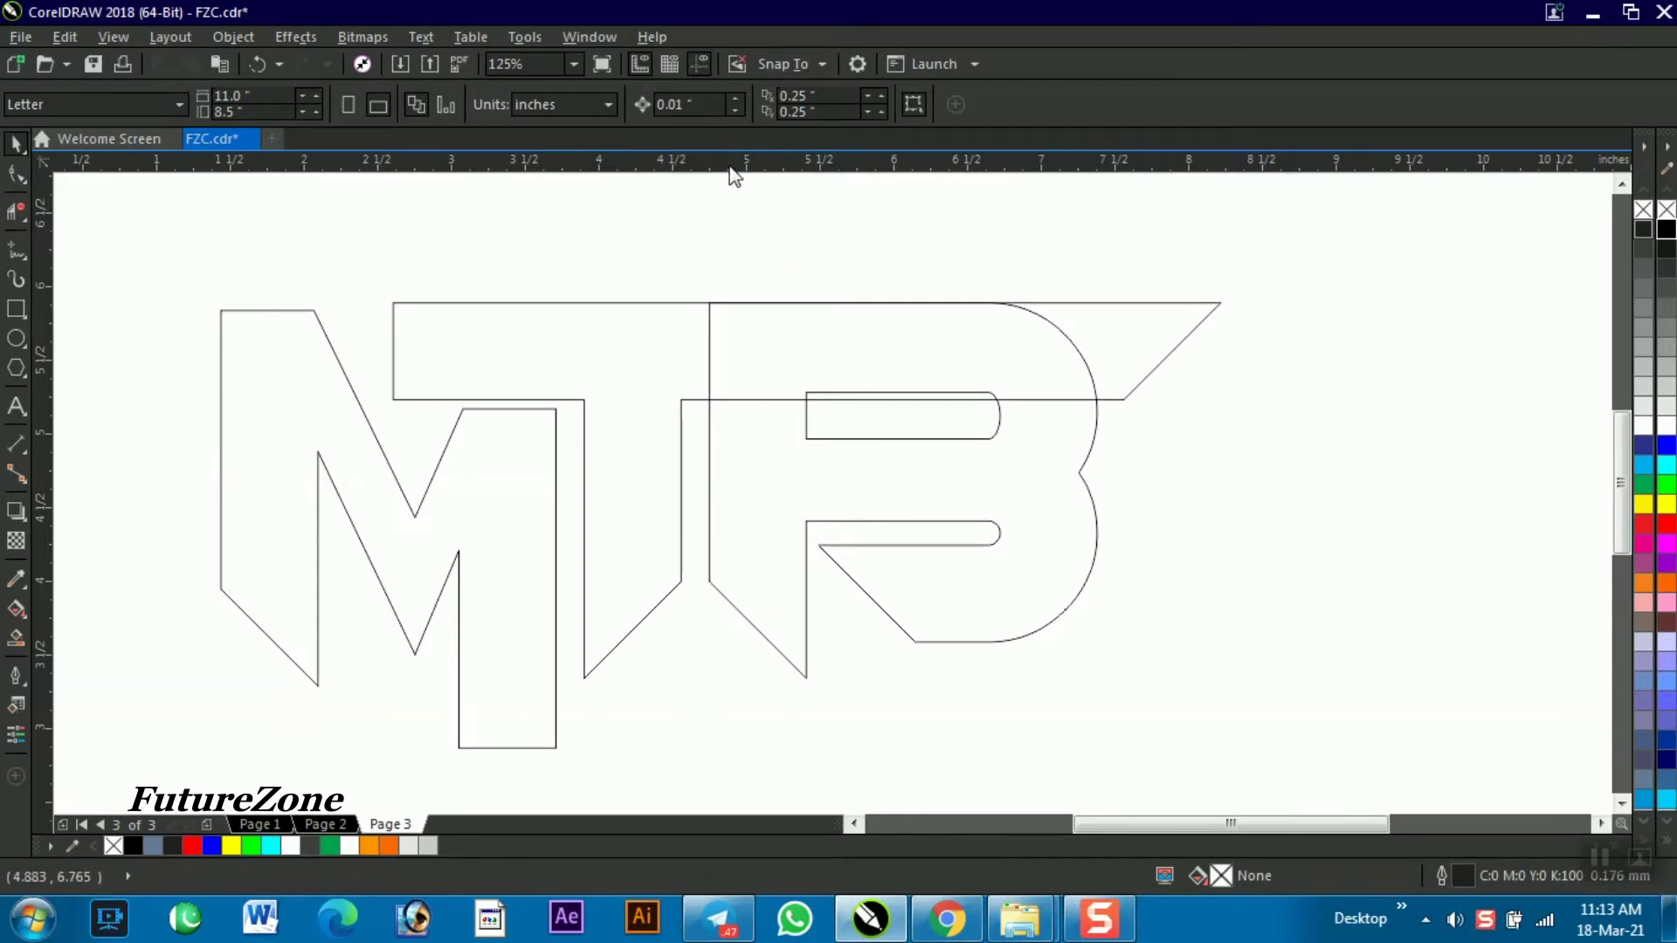
# Step: Place a horizontal guideline along the bottom edge of the M's right leg
pyautogui.moveTo(883, 166); pyautogui.dragTo(943, 369)
pyautogui.moveTo(948, 472); pyautogui.dragTo(984, 760)
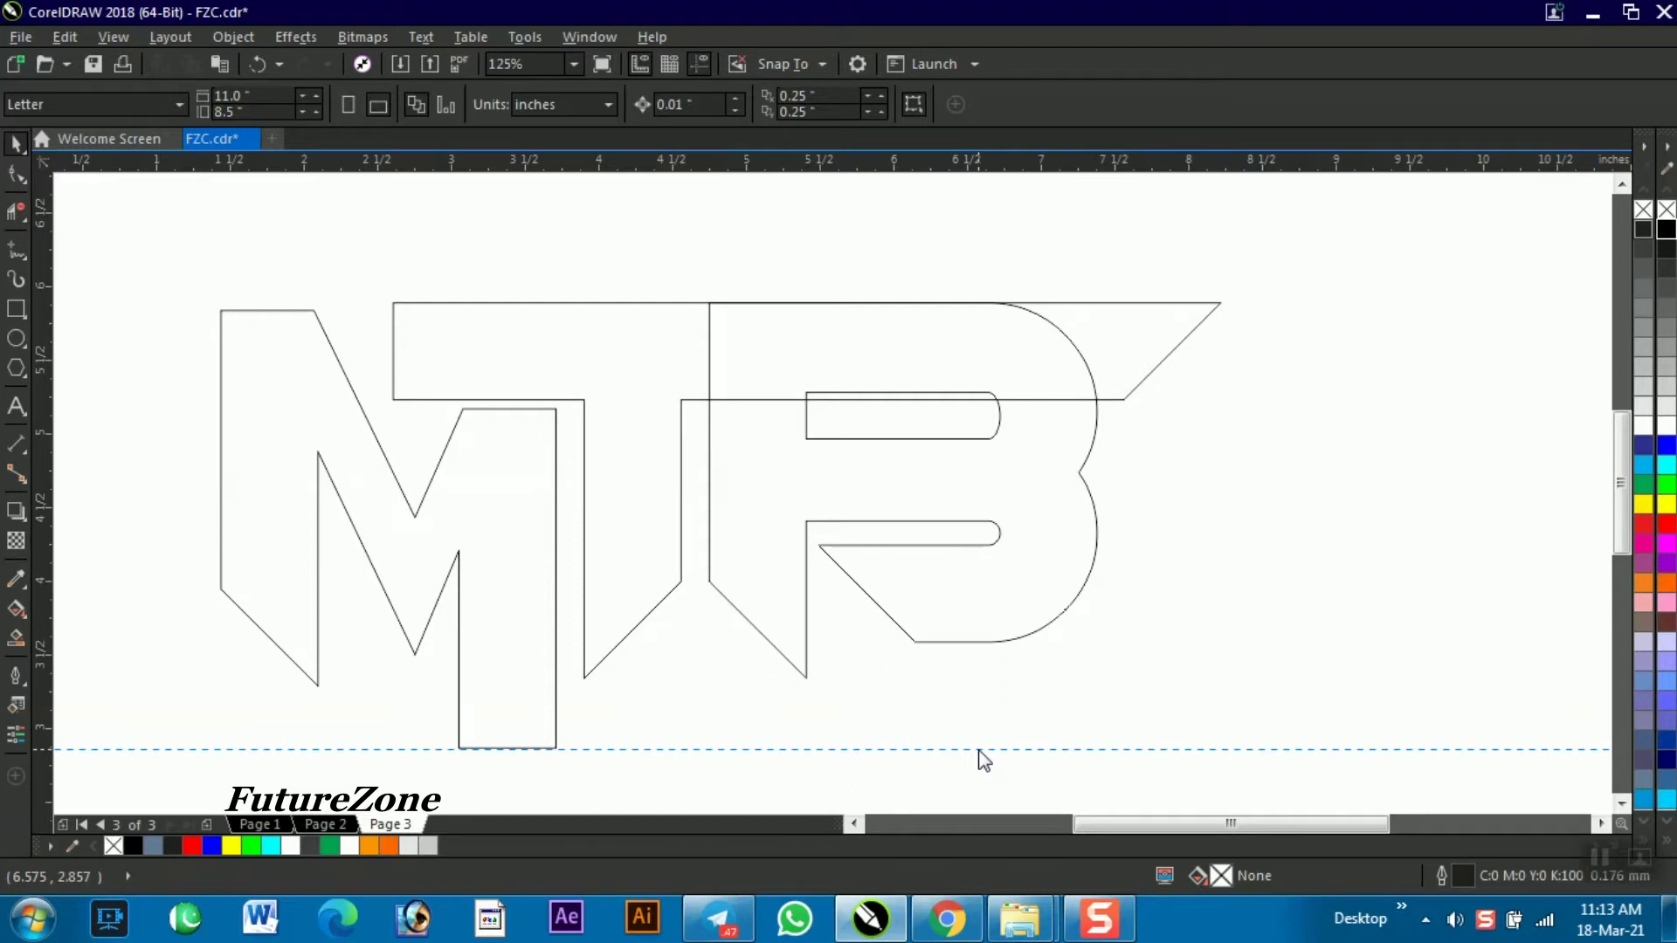
# Step: Stretch the B's outer outline downward until the tip of its left stem reaches the horizontal guideline
pyautogui.moveTo(985, 760); pyautogui.dragTo(982, 753)
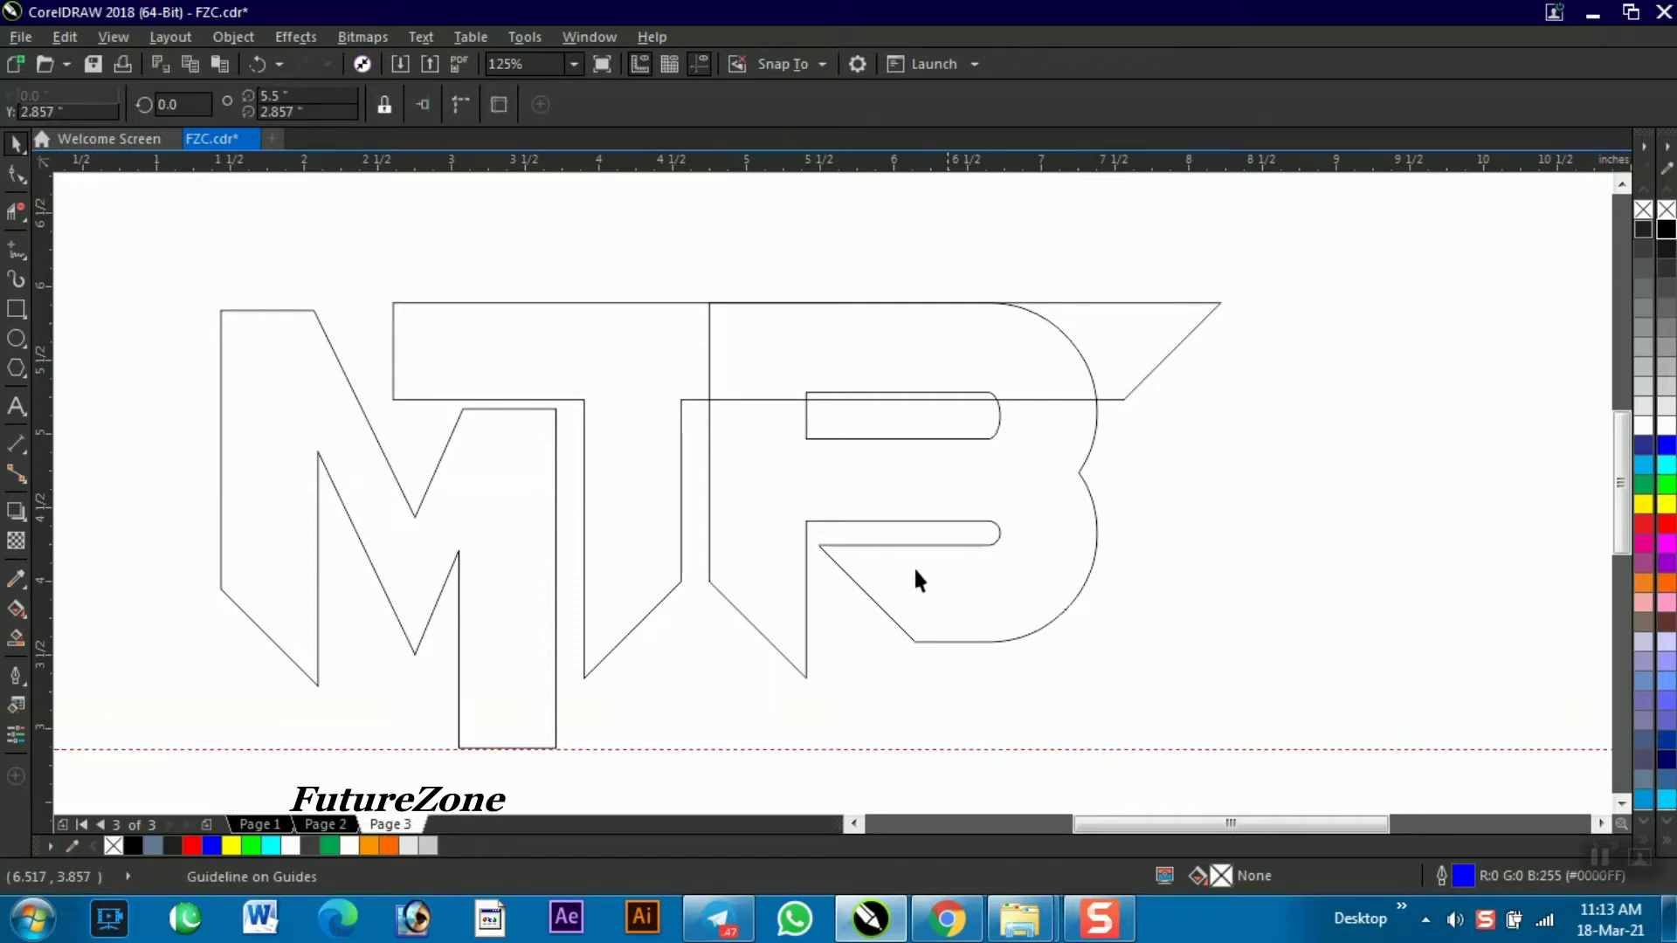
pyautogui.click(708, 503)
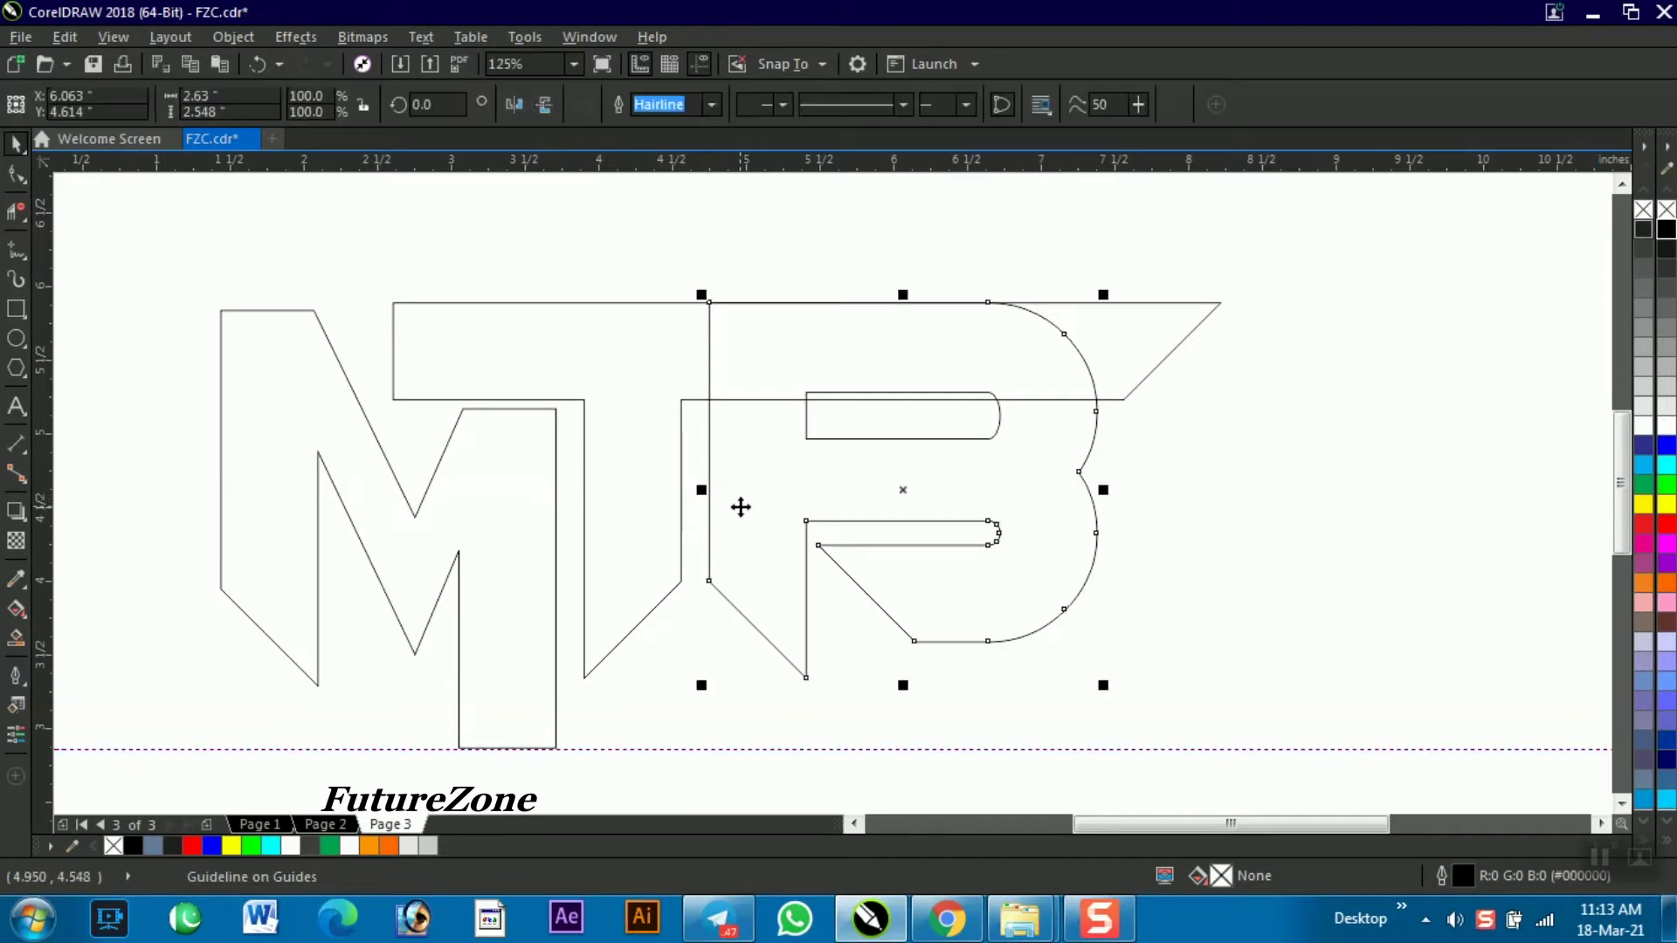
pyautogui.press('F10')
pyautogui.moveTo(691, 490); pyautogui.dragTo(1203, 788)
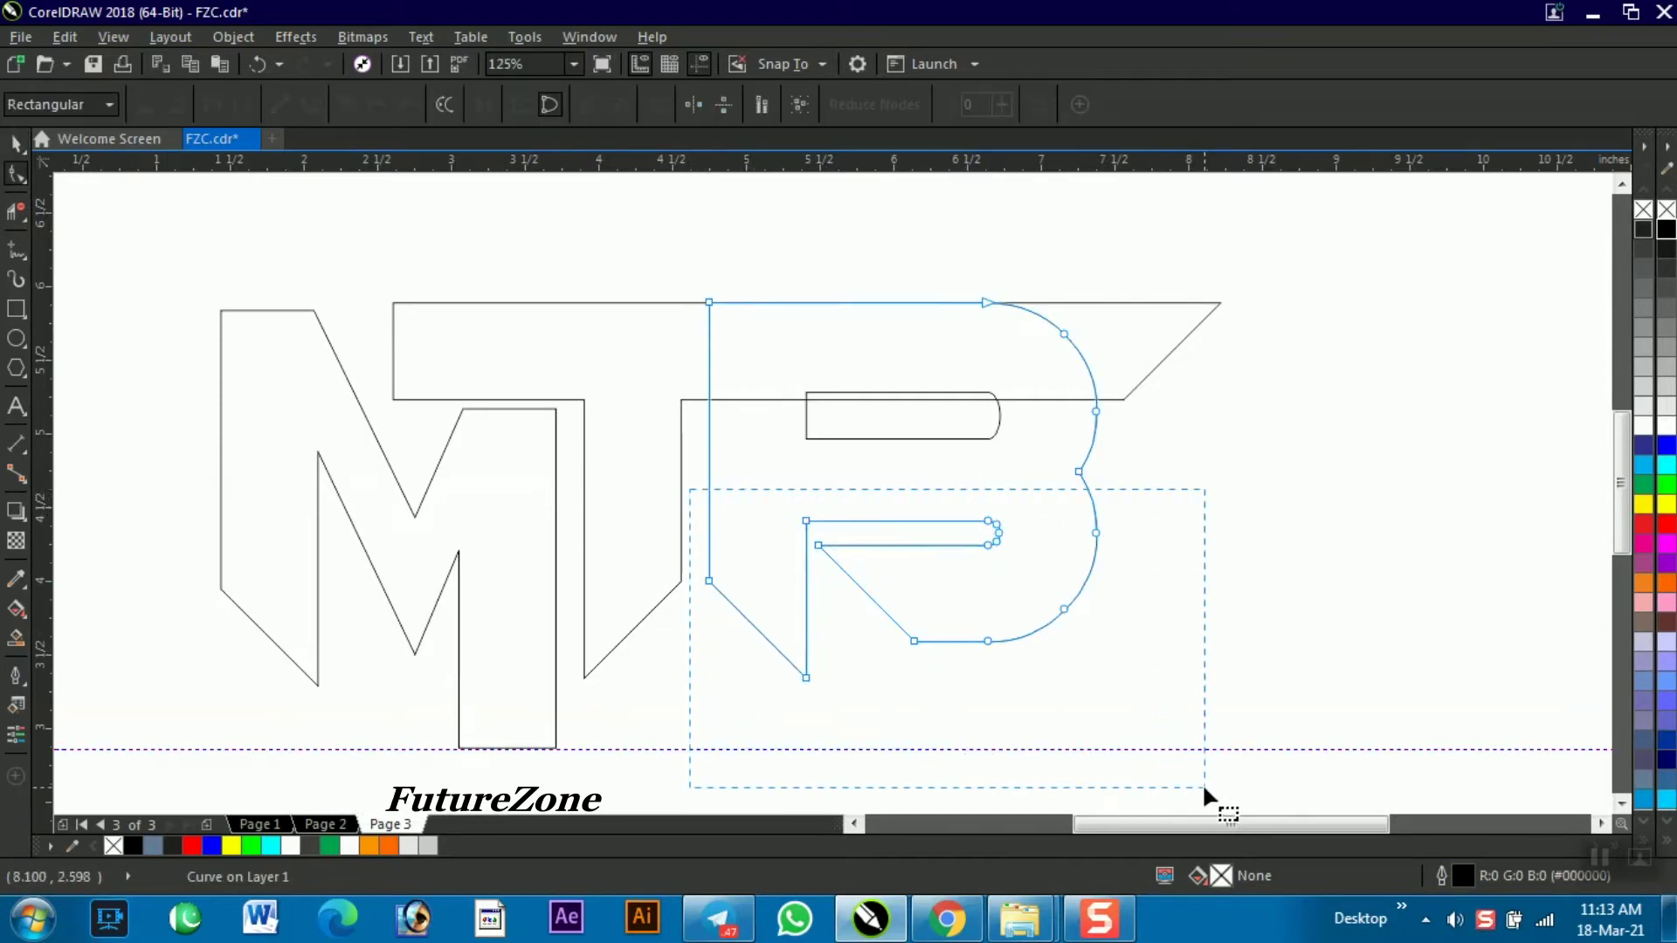
pyautogui.moveTo(1202, 783); pyautogui.dragTo(1203, 782)
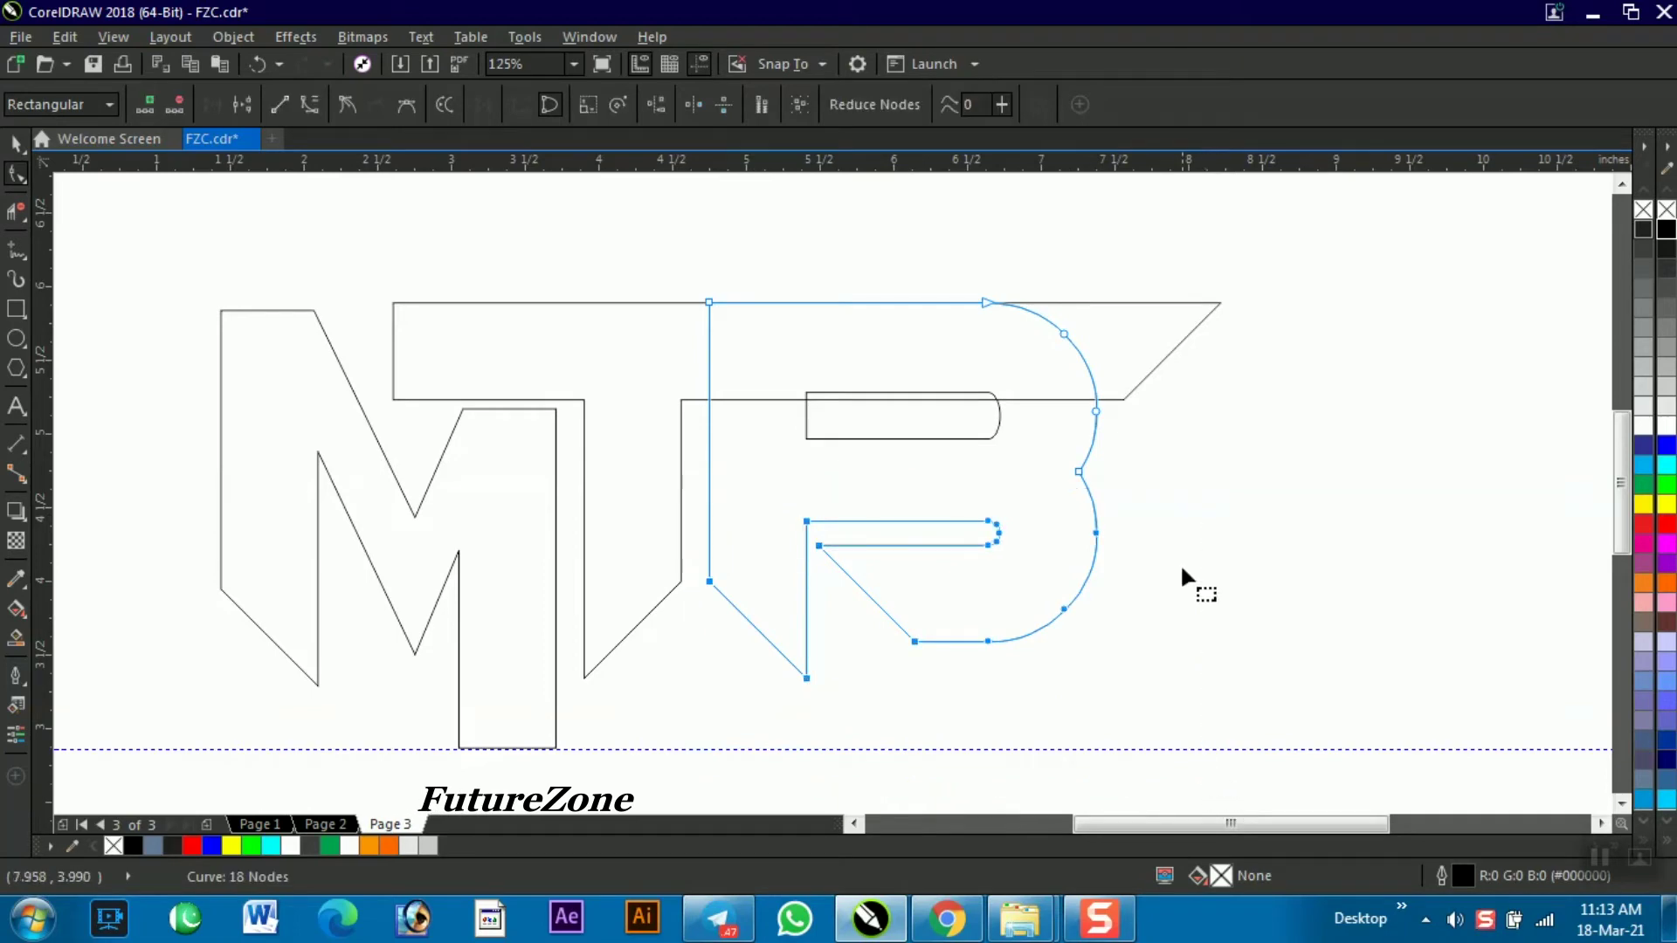
pyautogui.press('space')
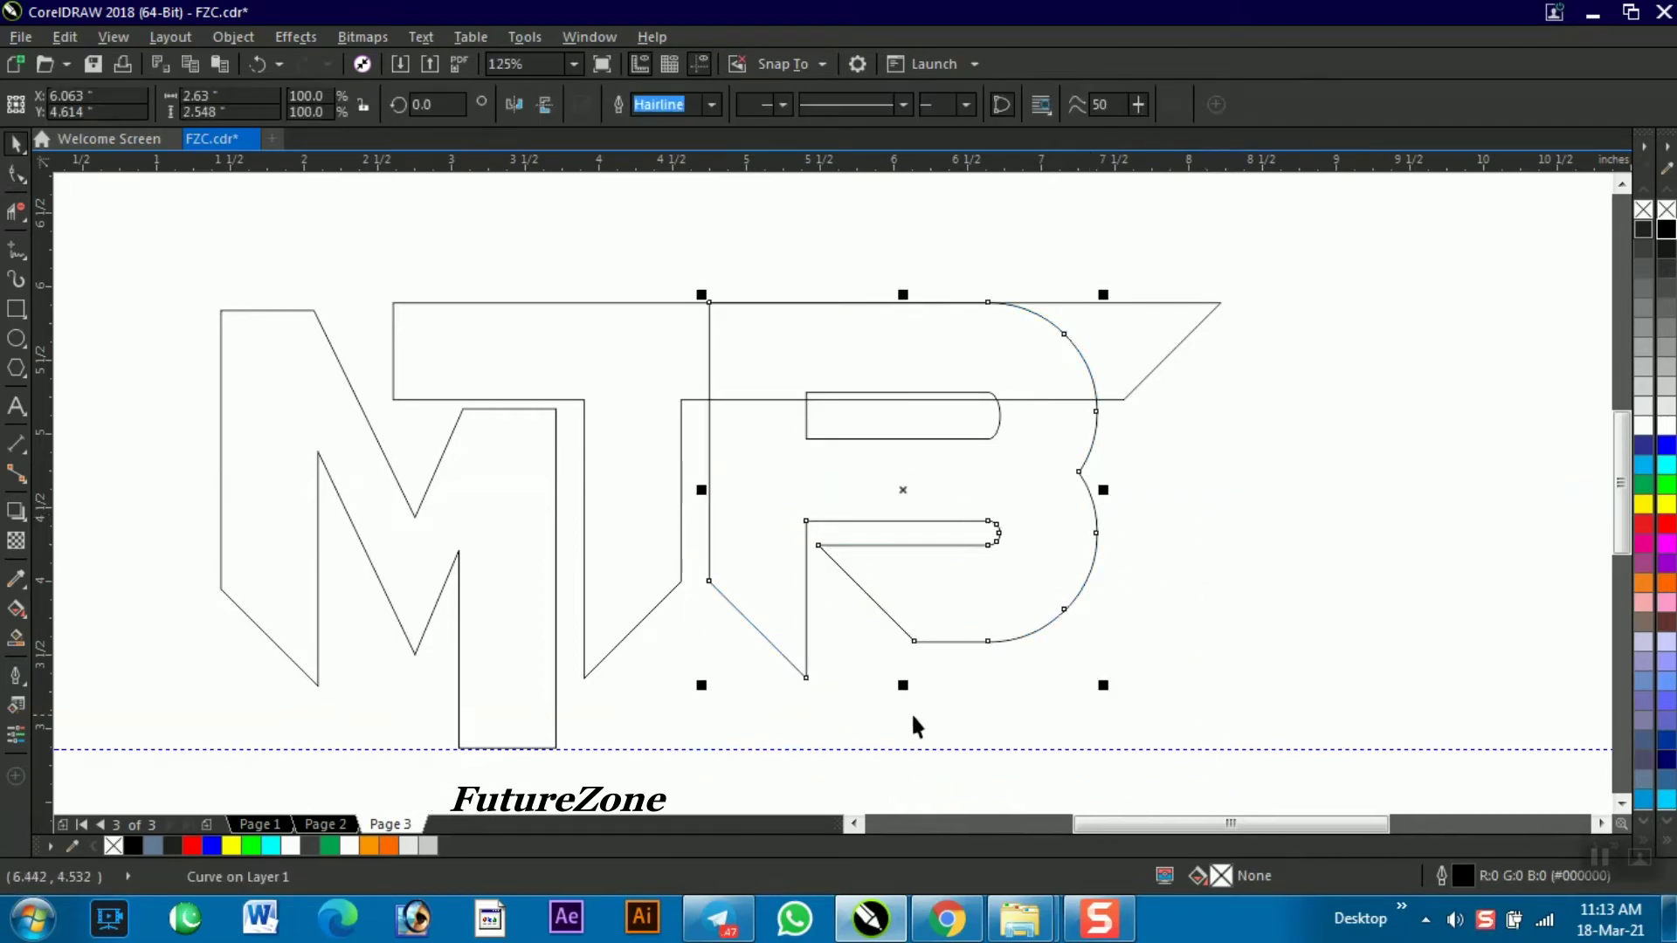
pyautogui.moveTo(903, 688); pyautogui.dragTo(914, 757)
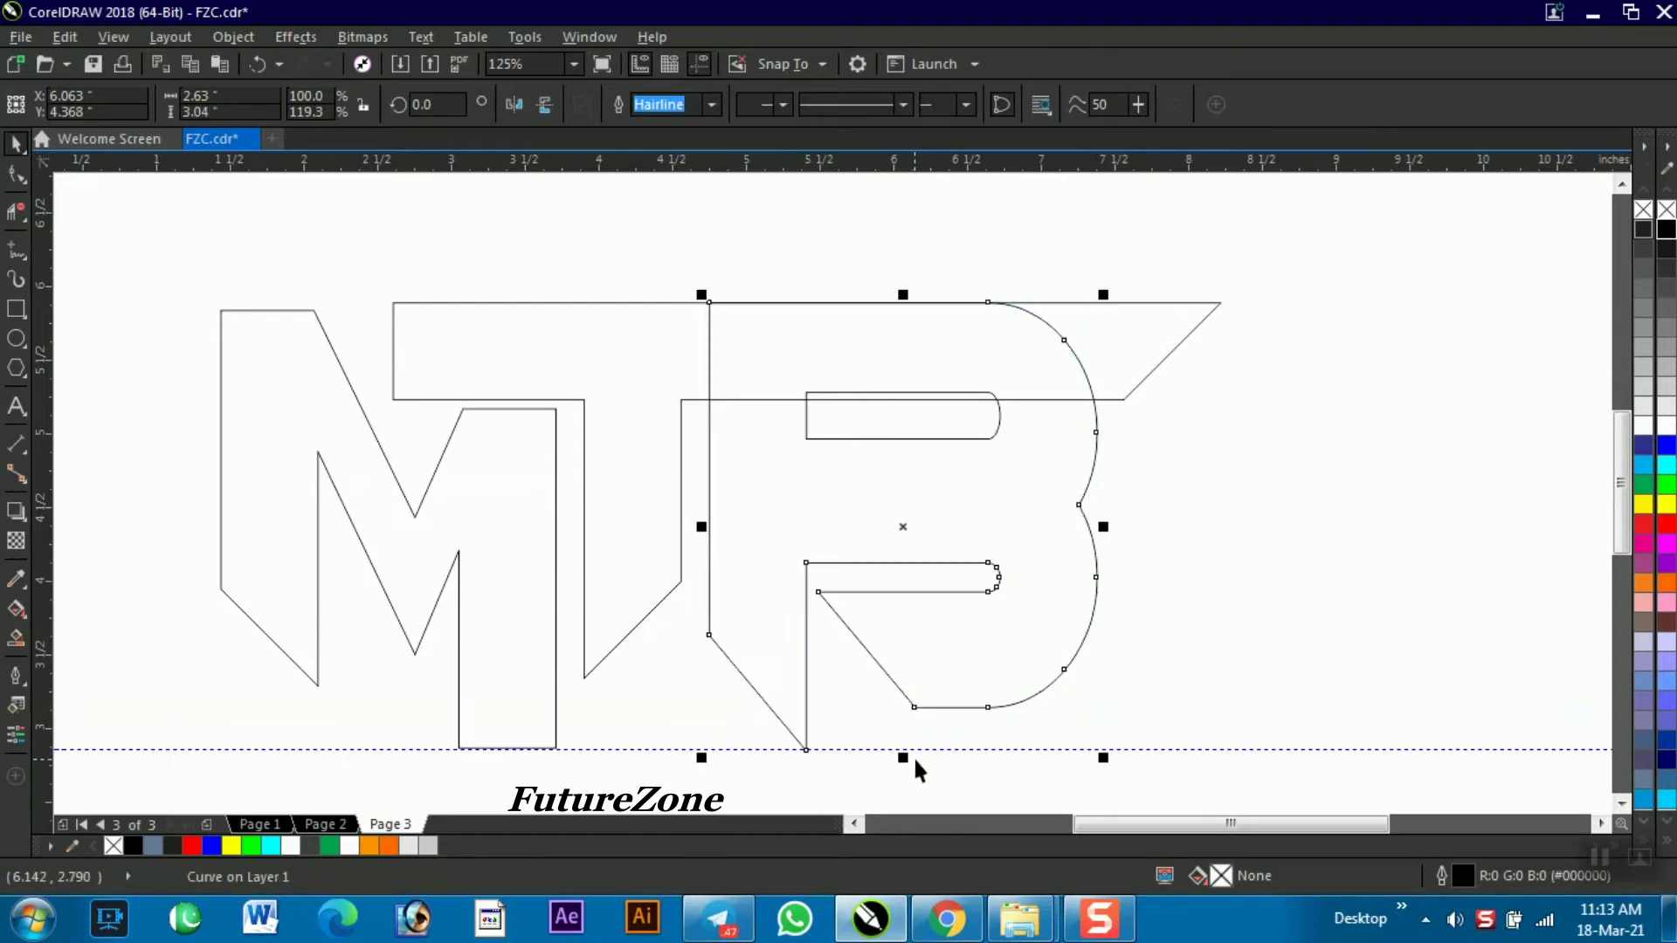
pyautogui.click(1202, 573)
# Step: Stretch the lower edge of the B's upper counter further down to enlarge the opening
pyautogui.click(893, 437)
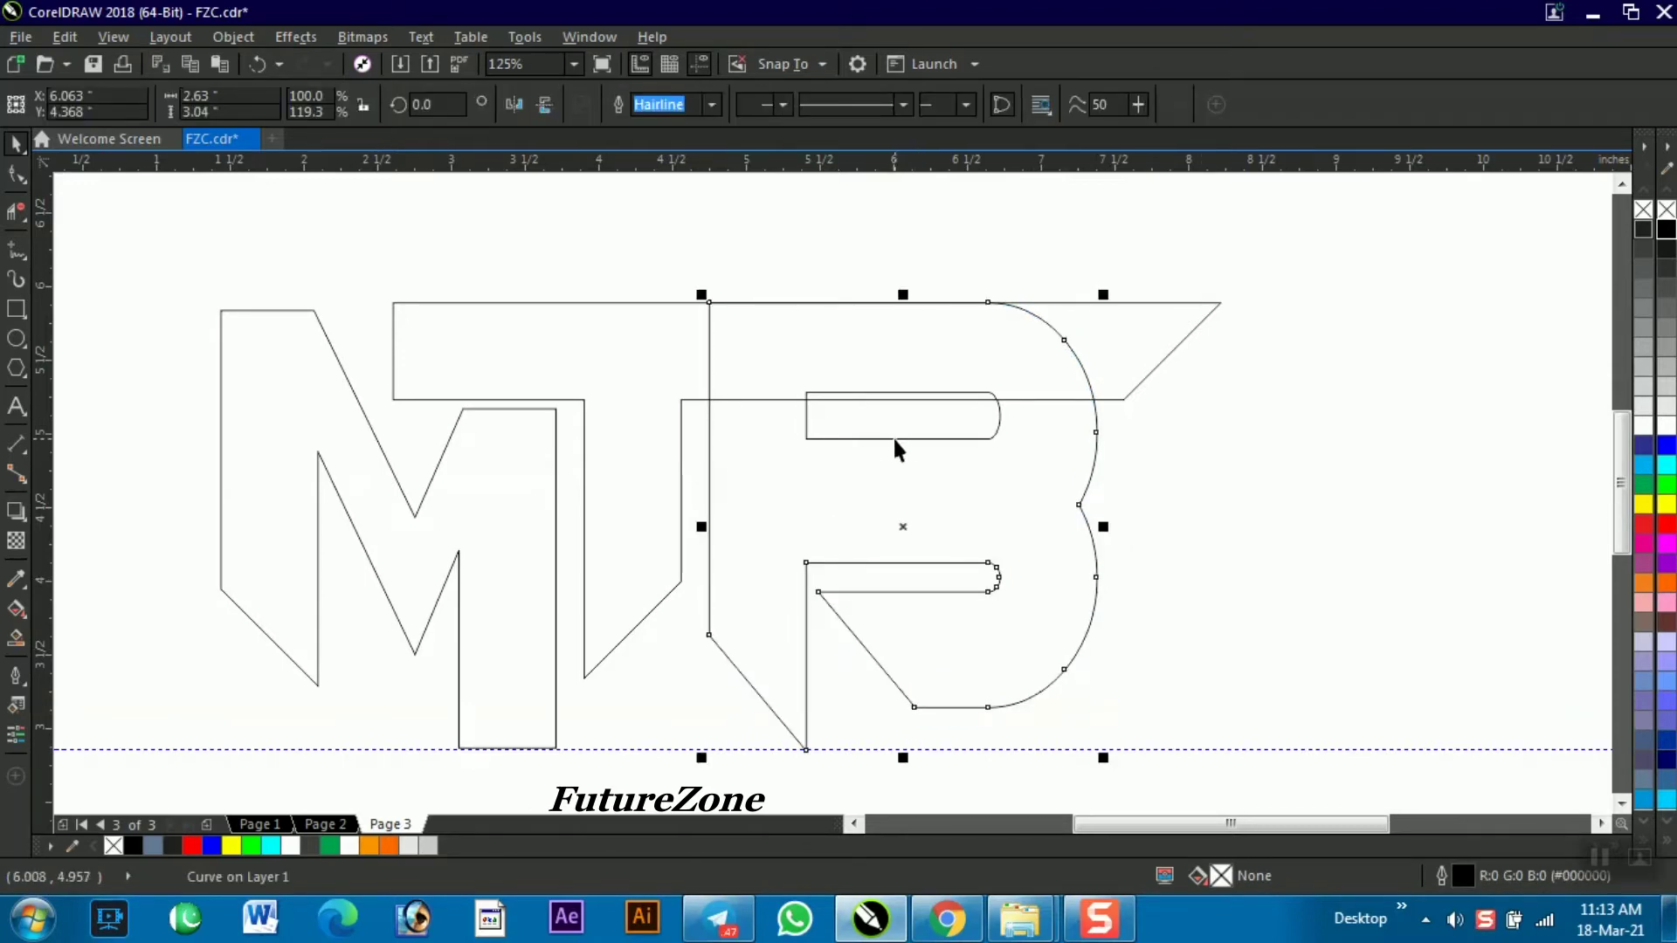
pyautogui.keyDown('alt'); pyautogui.click(891, 439); pyautogui.keyUp('alt')
pyautogui.moveTo(908, 447); pyautogui.dragTo(906, 472)
# Step: Raise the upper edge nodes of the B's lower opening to make the slot taller
pyautogui.click(883, 563)
pyautogui.click(882, 565)
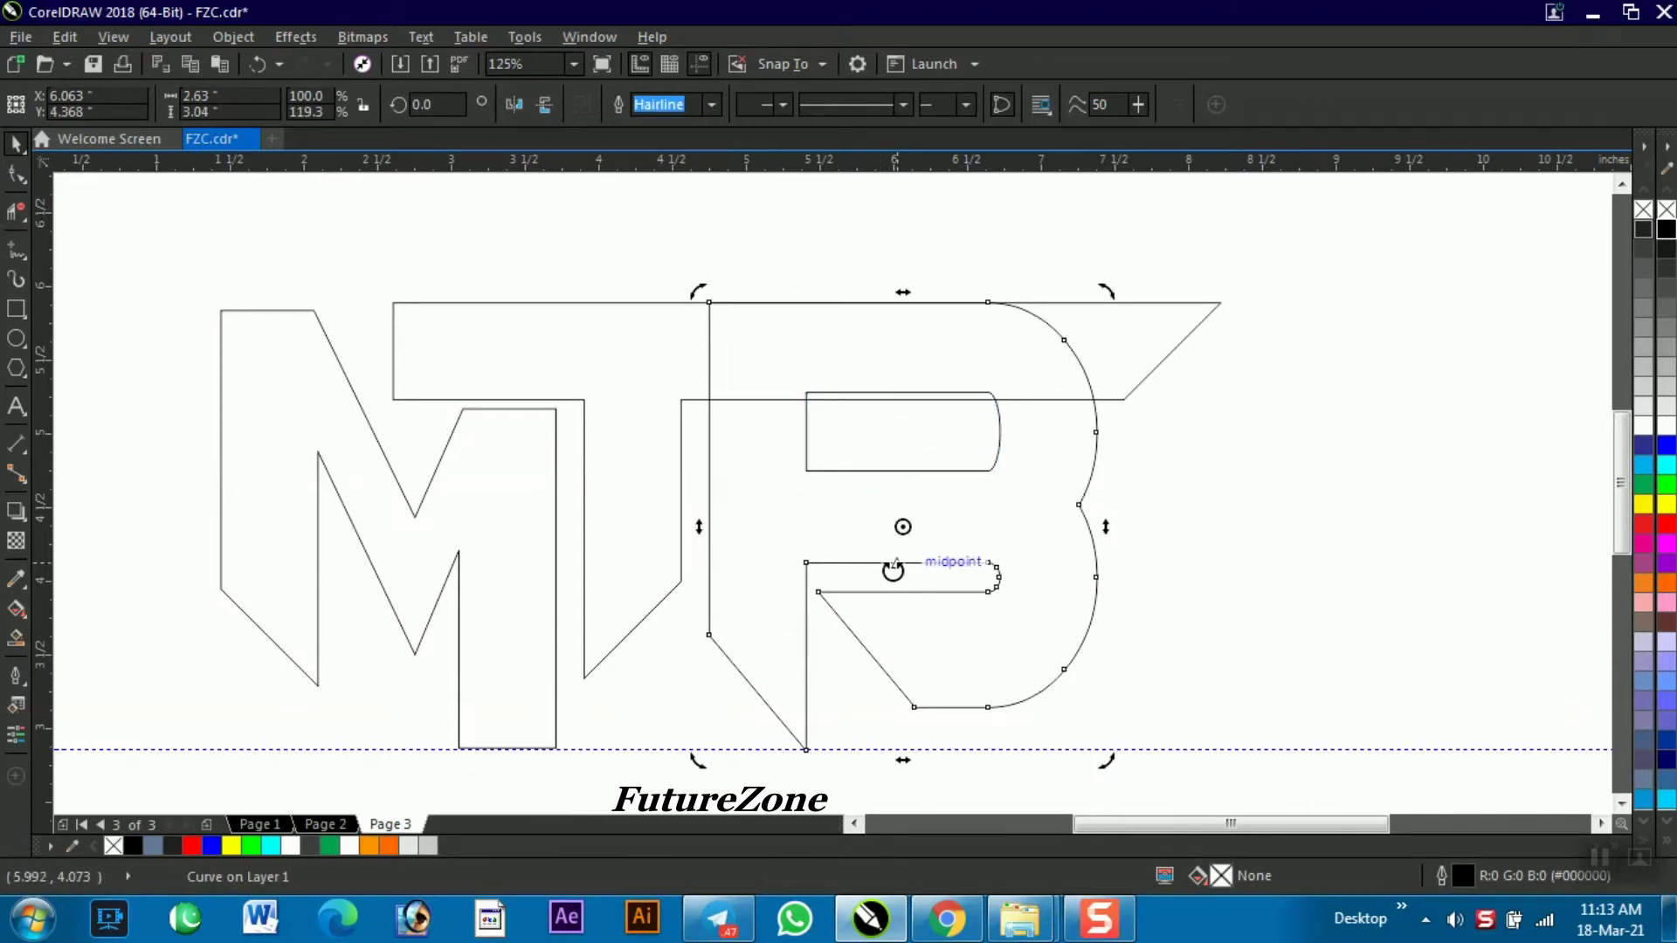
pyautogui.press('F10')
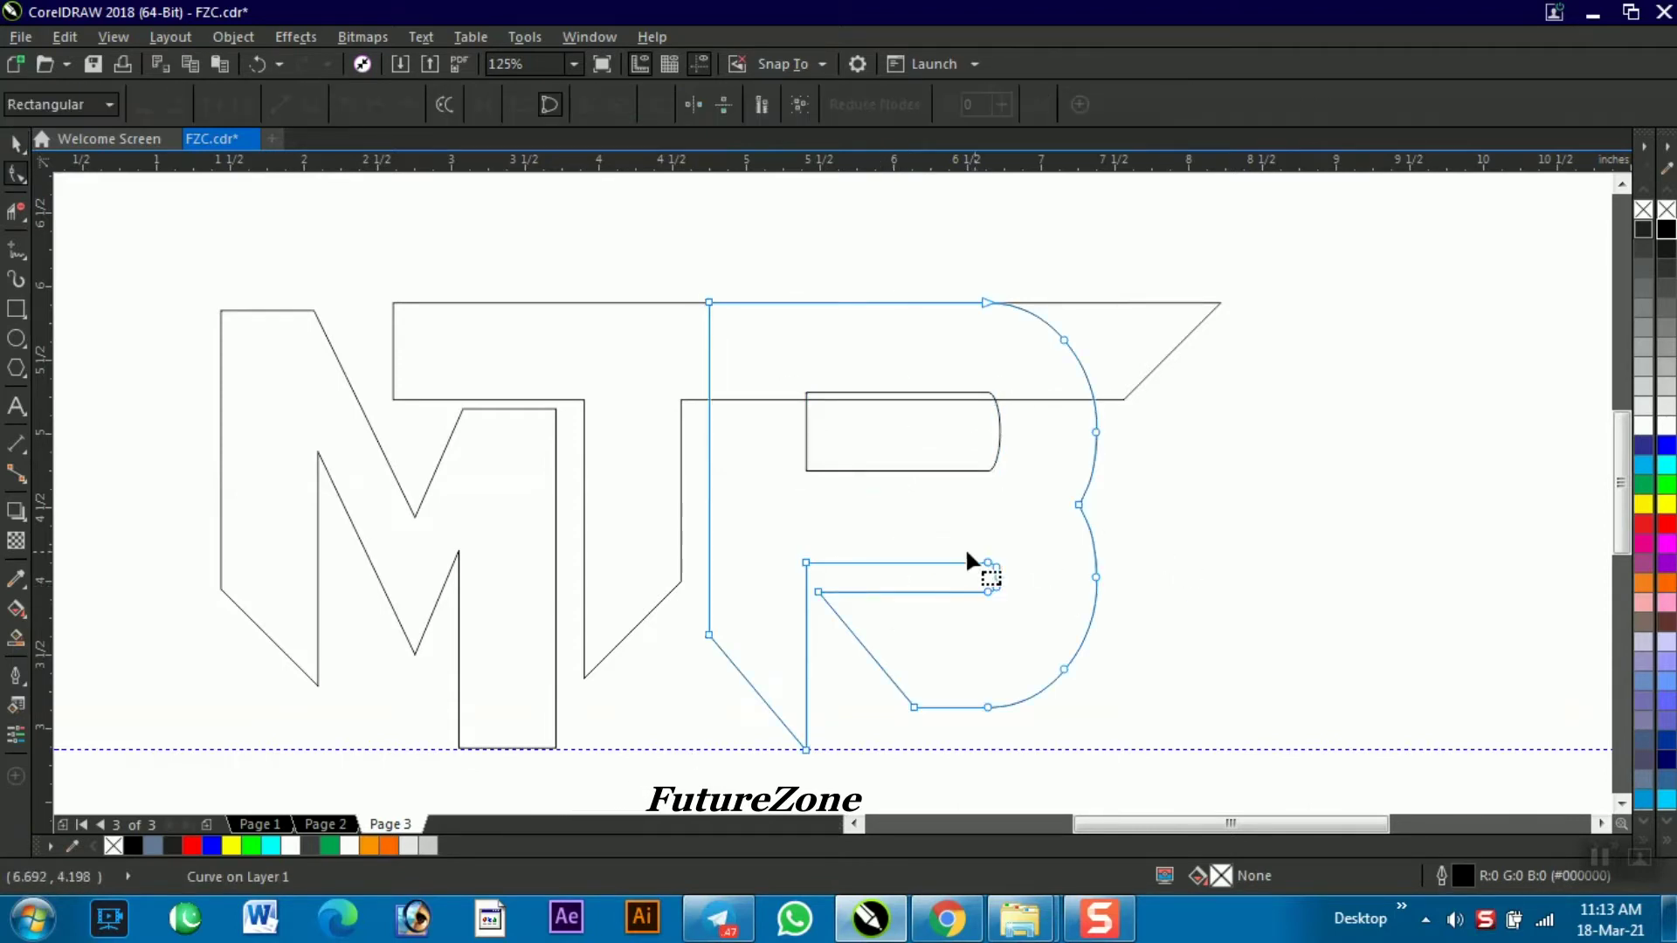
pyautogui.moveTo(777, 524); pyautogui.dragTo(1095, 611)
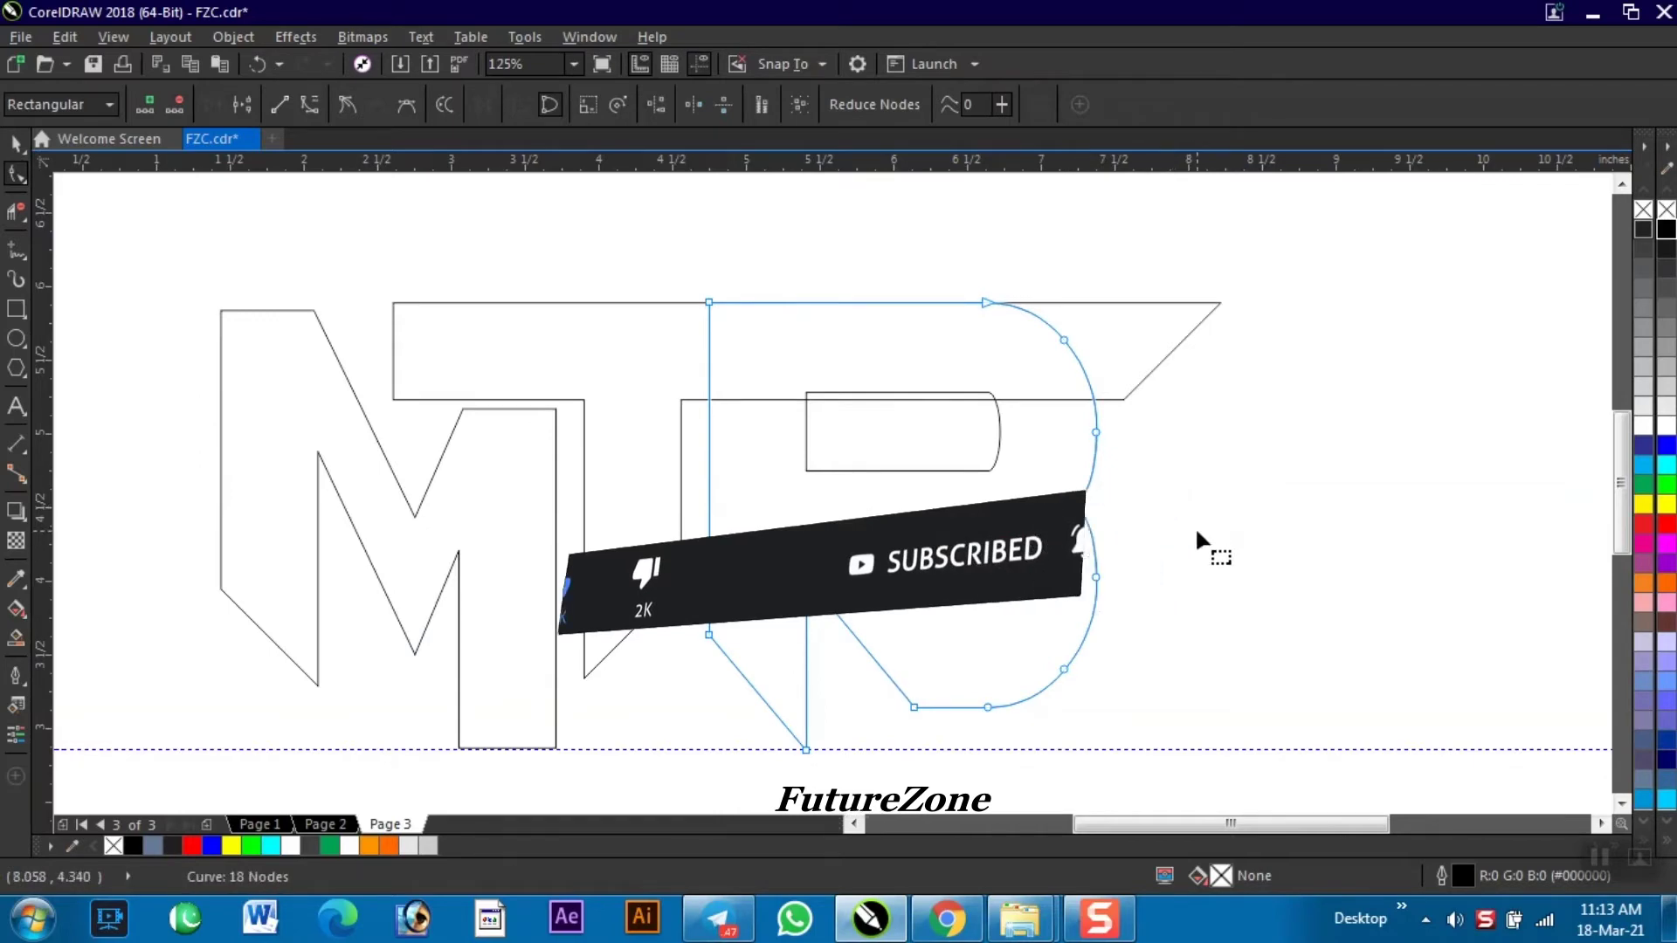
pyautogui.press('Up')
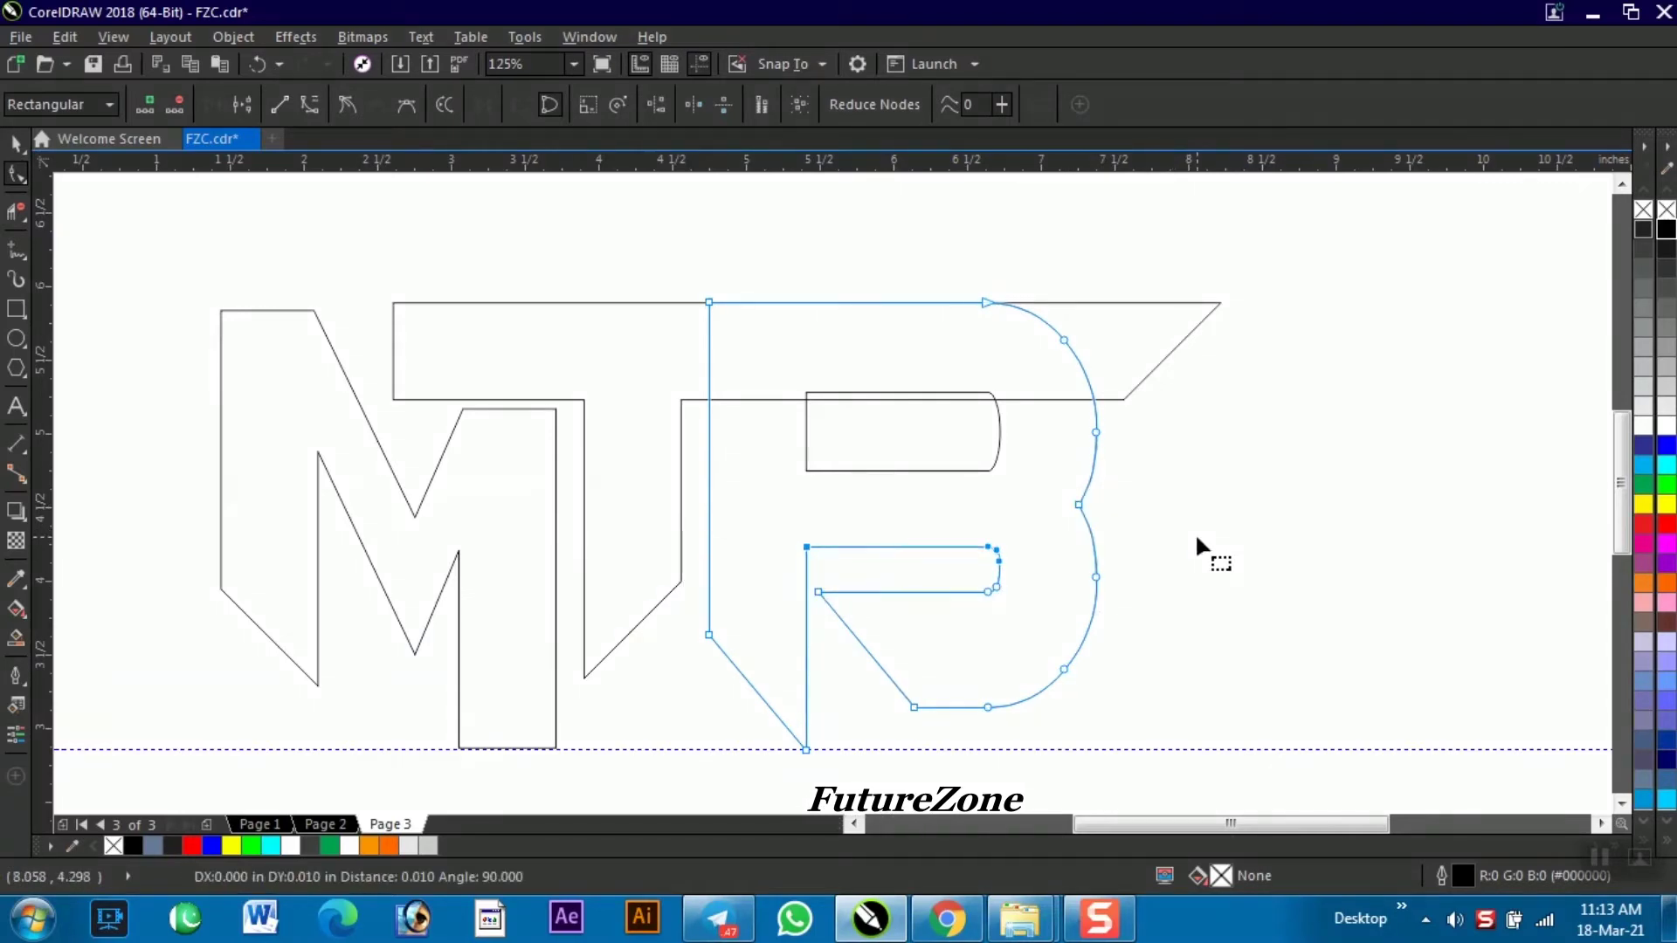
pyautogui.press('space')
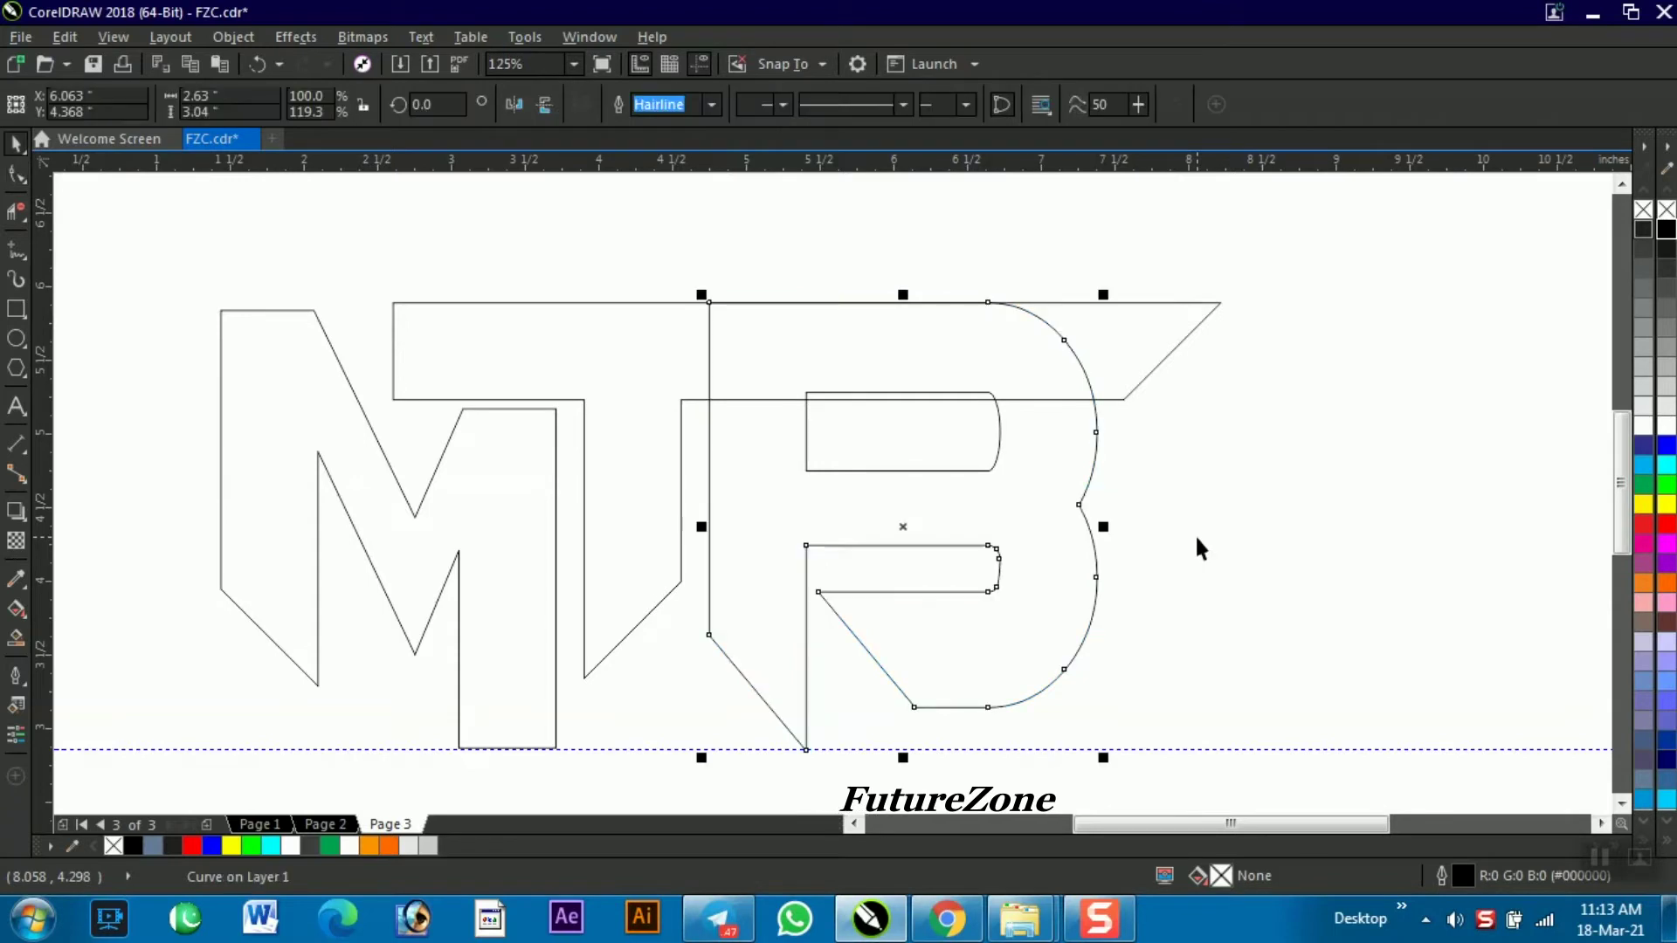
pyautogui.click(1198, 549)
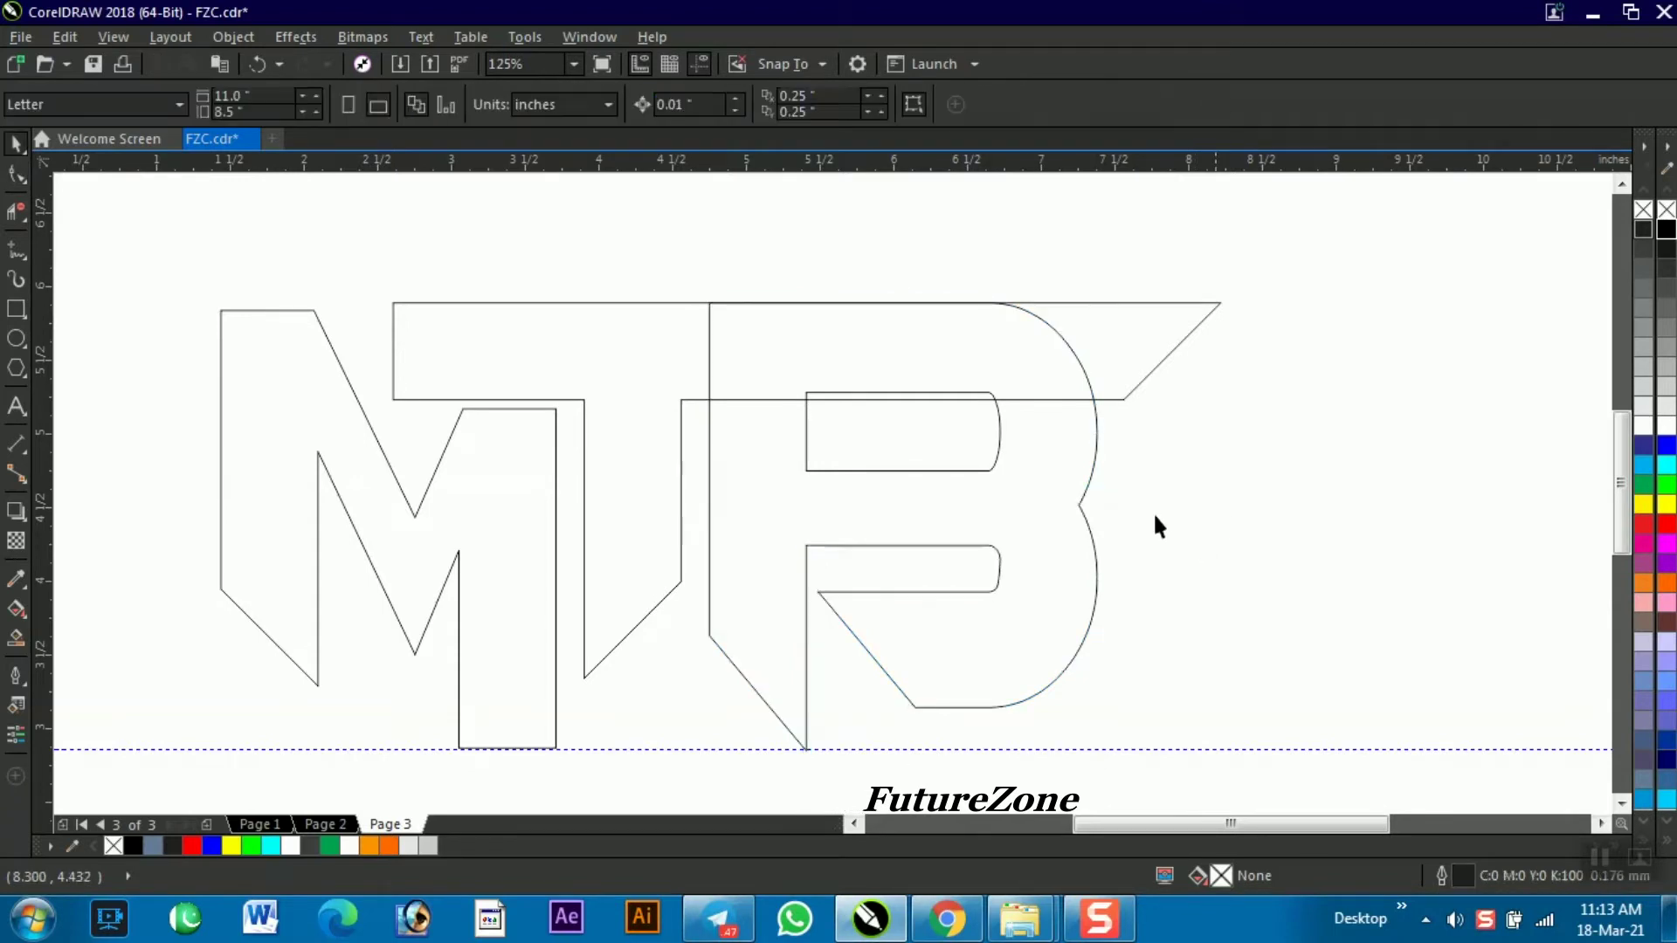
# Step: Move the pointed lower tip of the T's stem straight down to the horizontal guideline
pyautogui.click(611, 575)
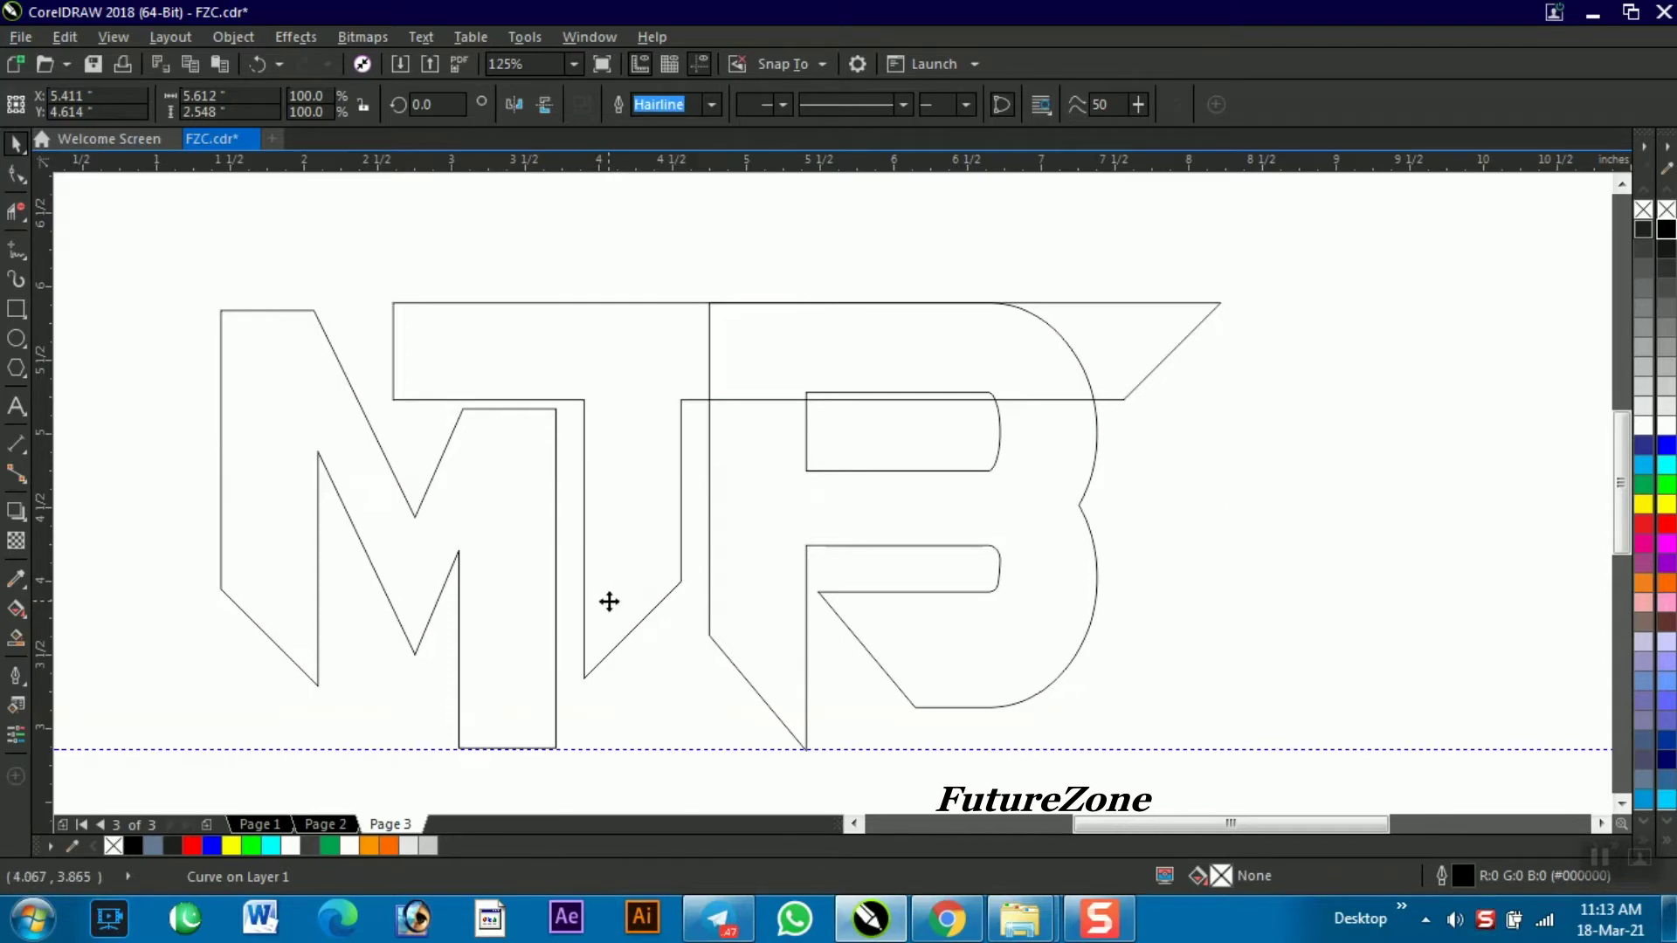
pyautogui.press('space')
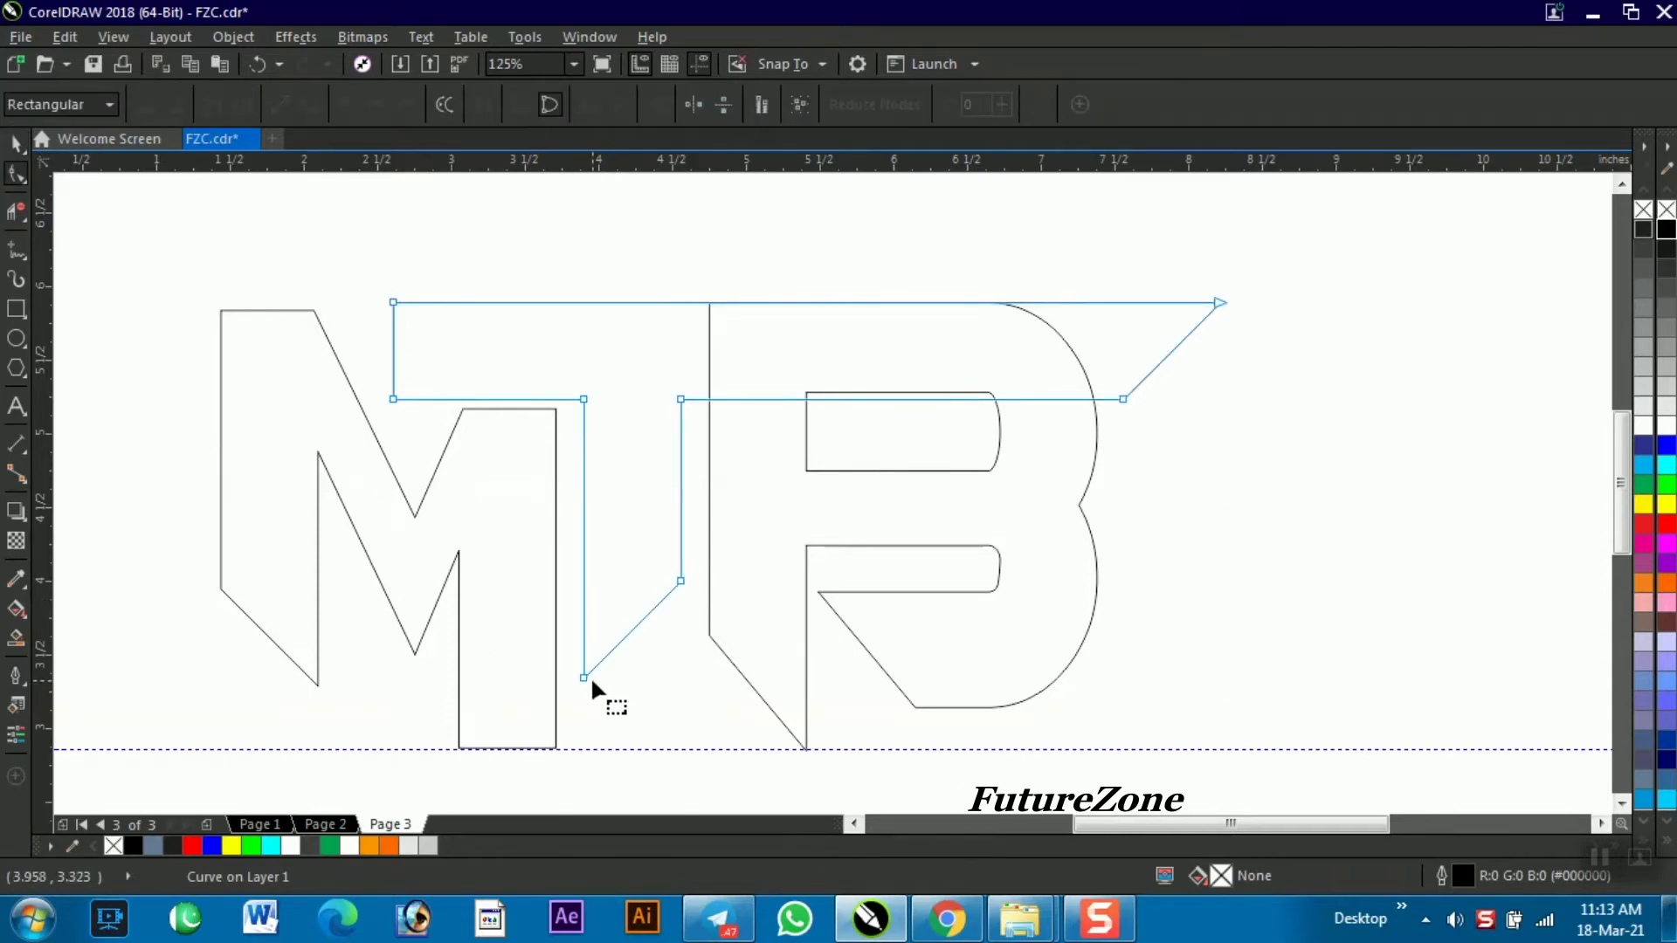
pyautogui.moveTo(584, 675); pyautogui.dragTo(589, 747)
# Step: Raise the inner bottom corner of the M's right leg level with the left leg's tip, and place a second horizontal guideline there
pyautogui.click(481, 734)
pyautogui.moveTo(457, 749); pyautogui.dragTo(463, 684)
pyautogui.moveTo(463, 678); pyautogui.dragTo(463, 682)
pyautogui.press('space')
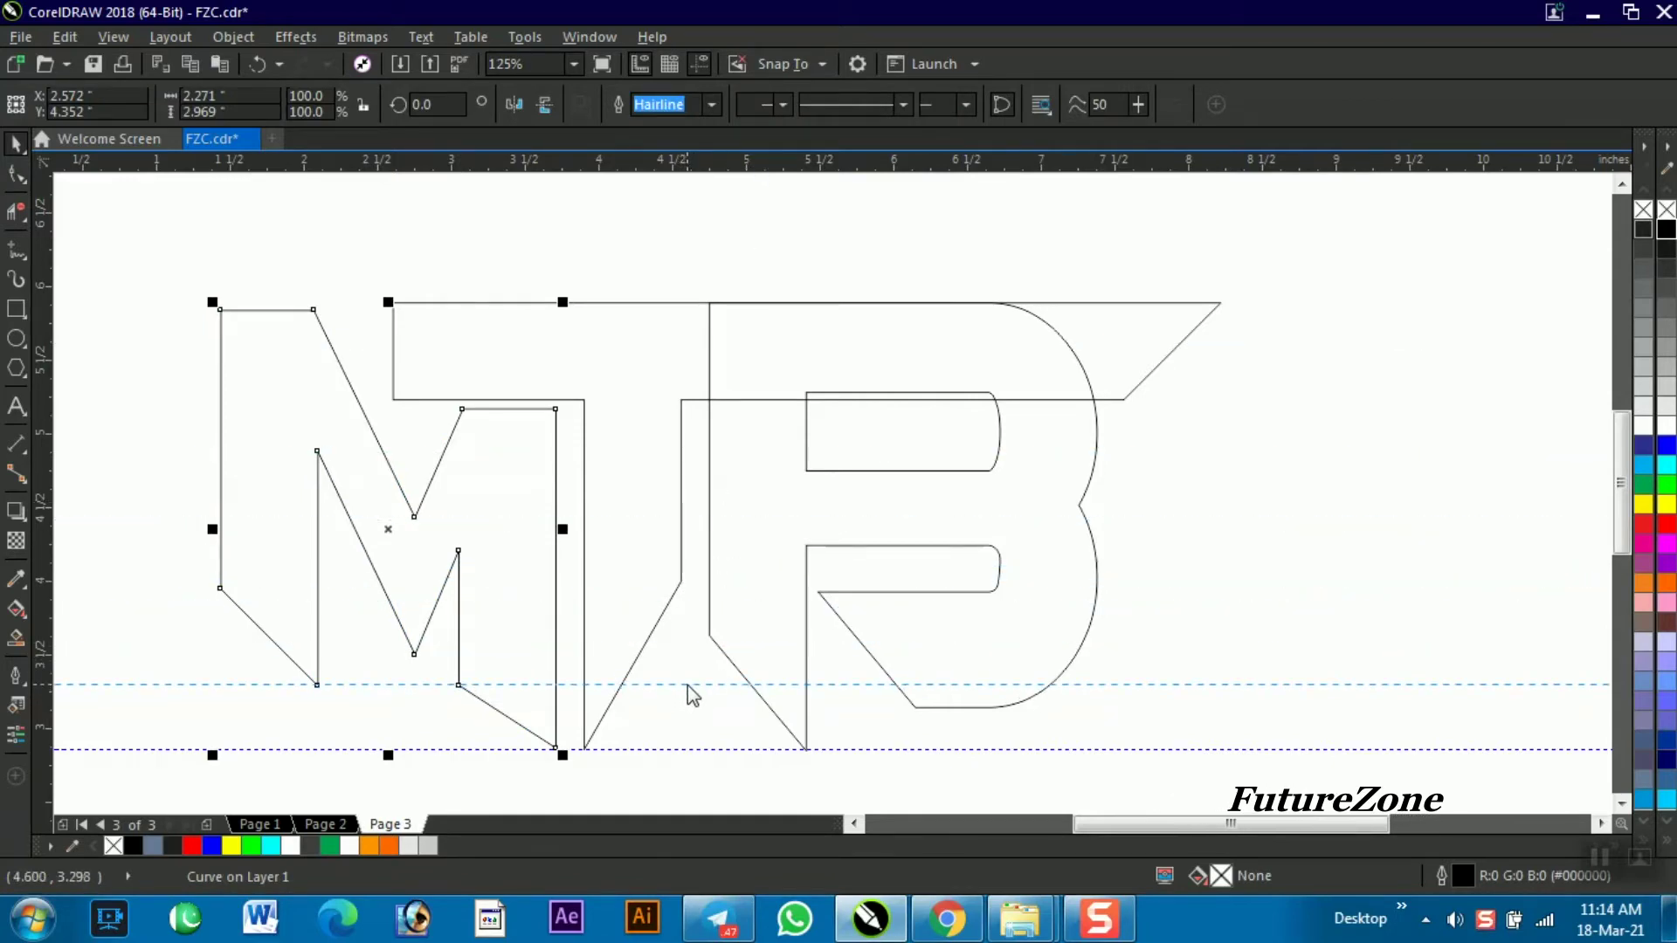
# Step: Lower the upper corners of the slanted bottom cuts on the T's stem and the B's left stem to the second guideline
pyautogui.click(635, 573)
pyautogui.press('space')
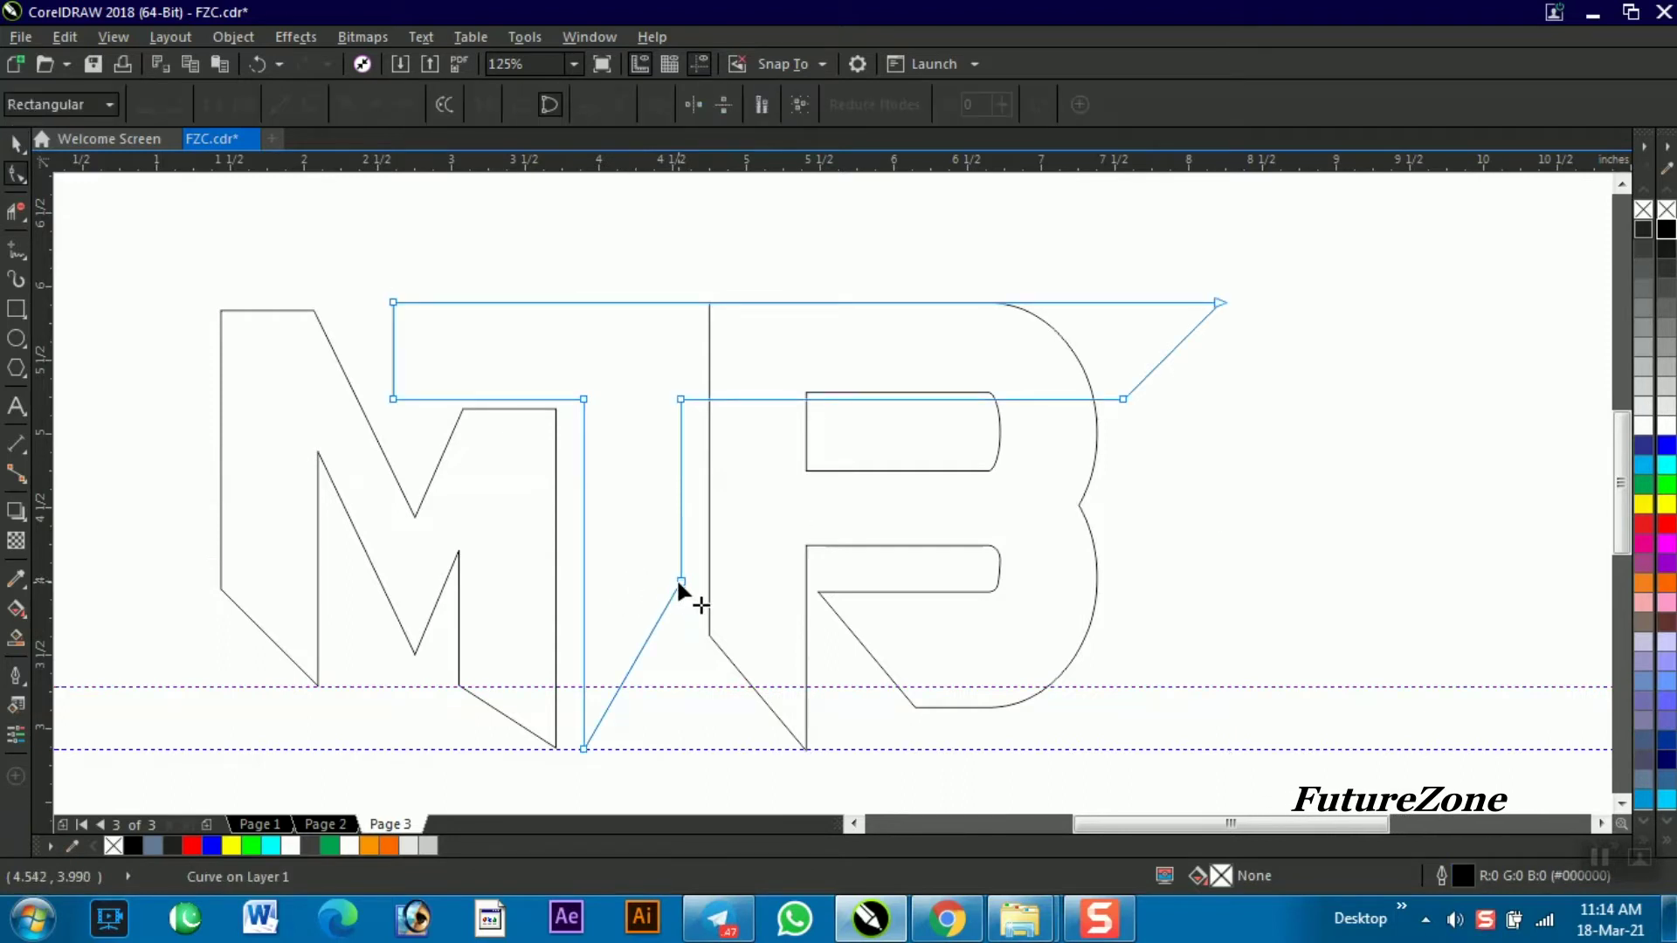
pyautogui.moveTo(680, 579); pyautogui.dragTo(674, 683)
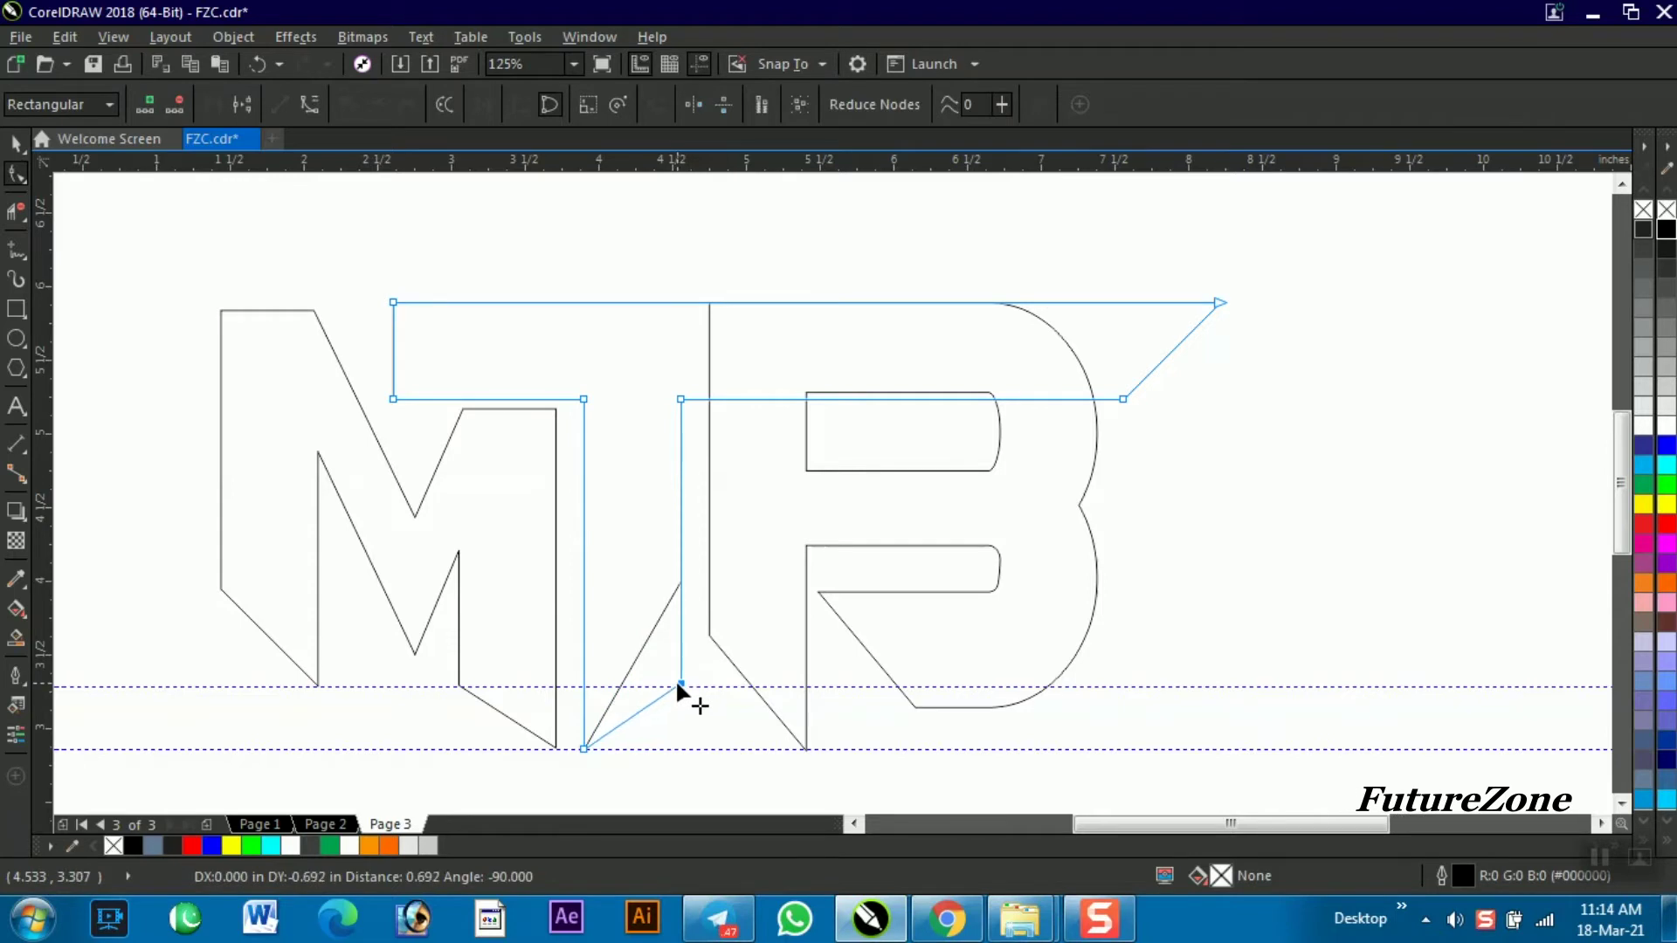
pyautogui.click(734, 664)
pyautogui.moveTo(706, 636); pyautogui.dragTo(709, 687)
# Step: Align the T stem's right corner and the B stem's left corner exactly on the upper guideline
pyautogui.click(679, 675)
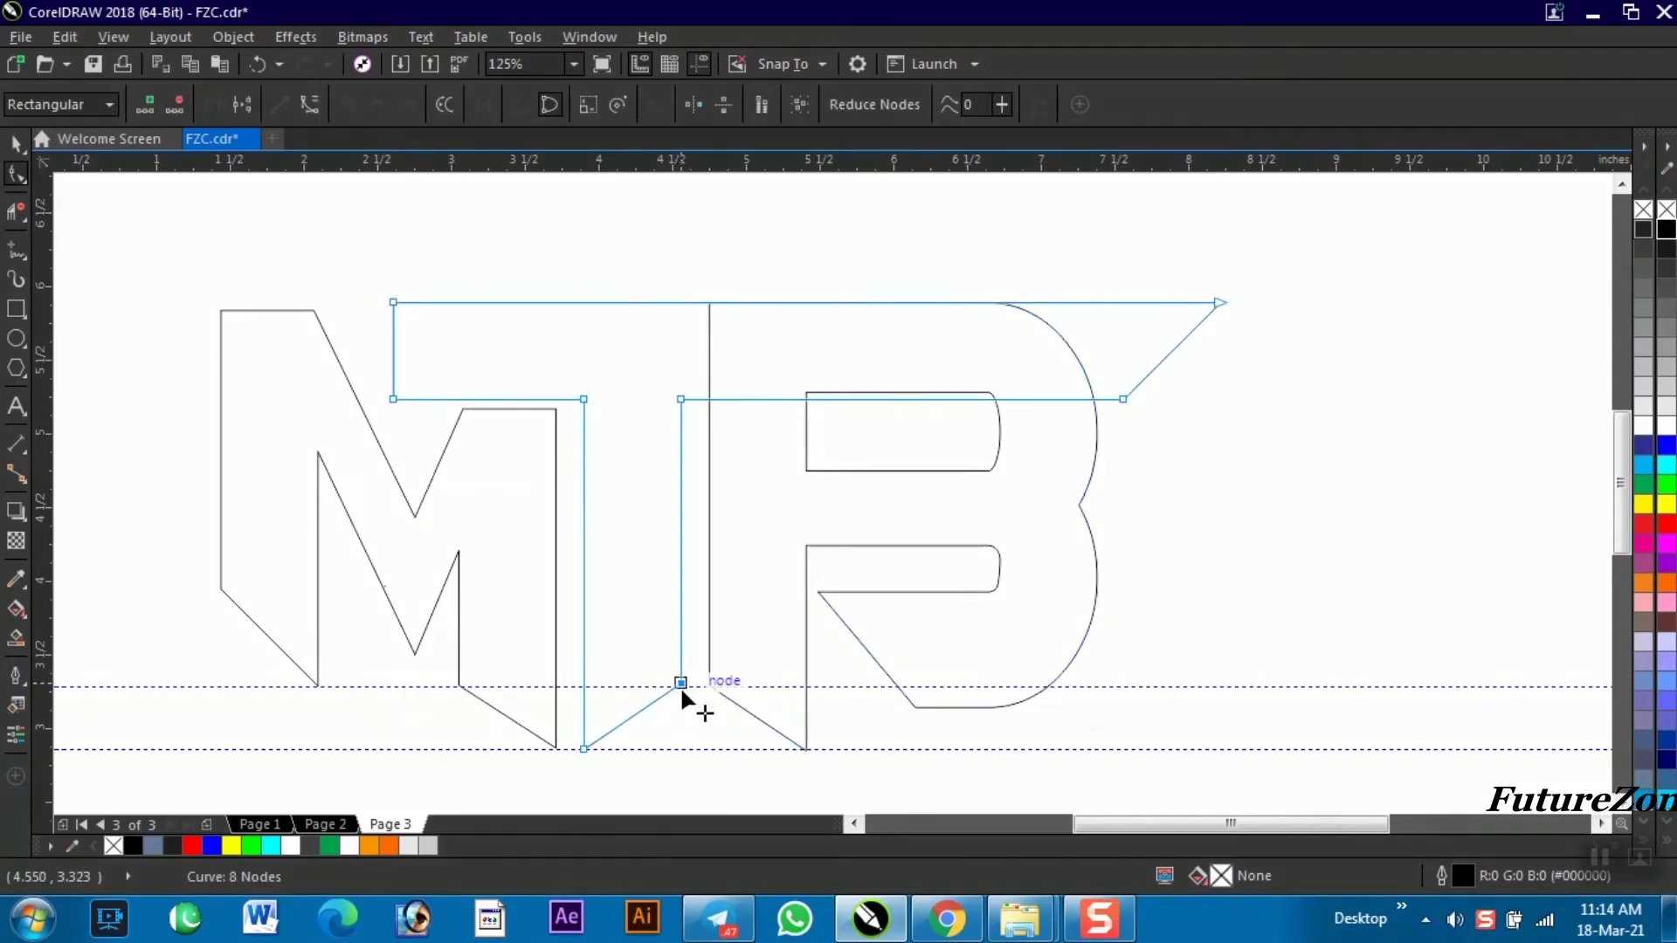
pyautogui.scroll(5, 684, 684)
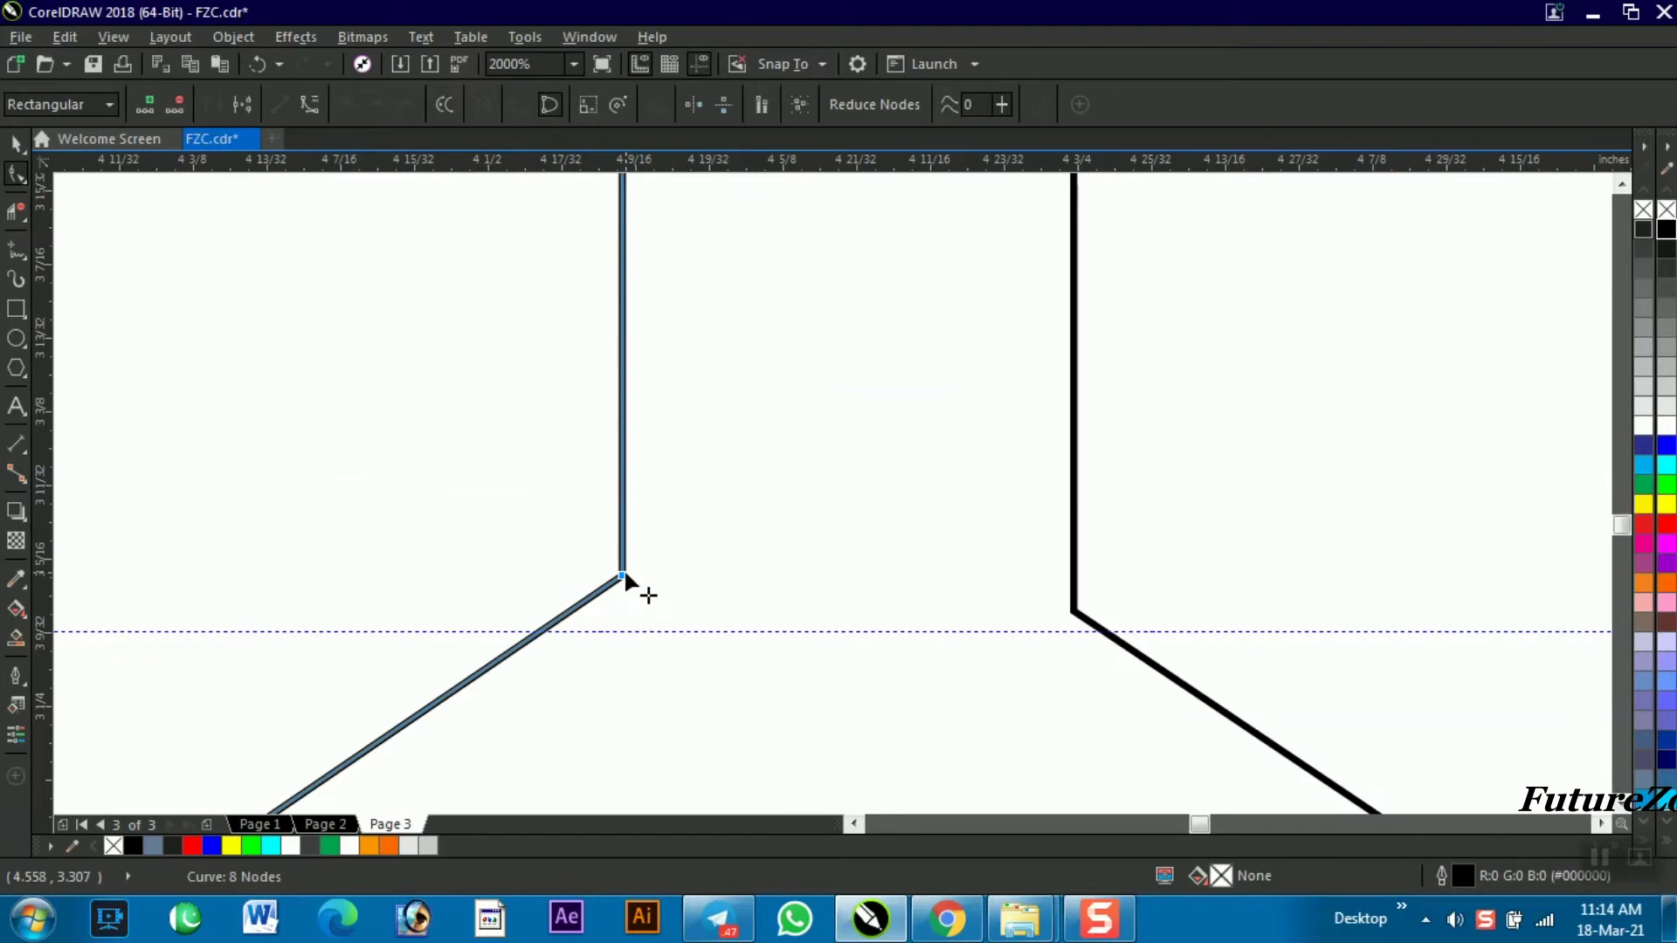
pyautogui.moveTo(623, 577); pyautogui.dragTo(624, 629)
pyautogui.click(1078, 608)
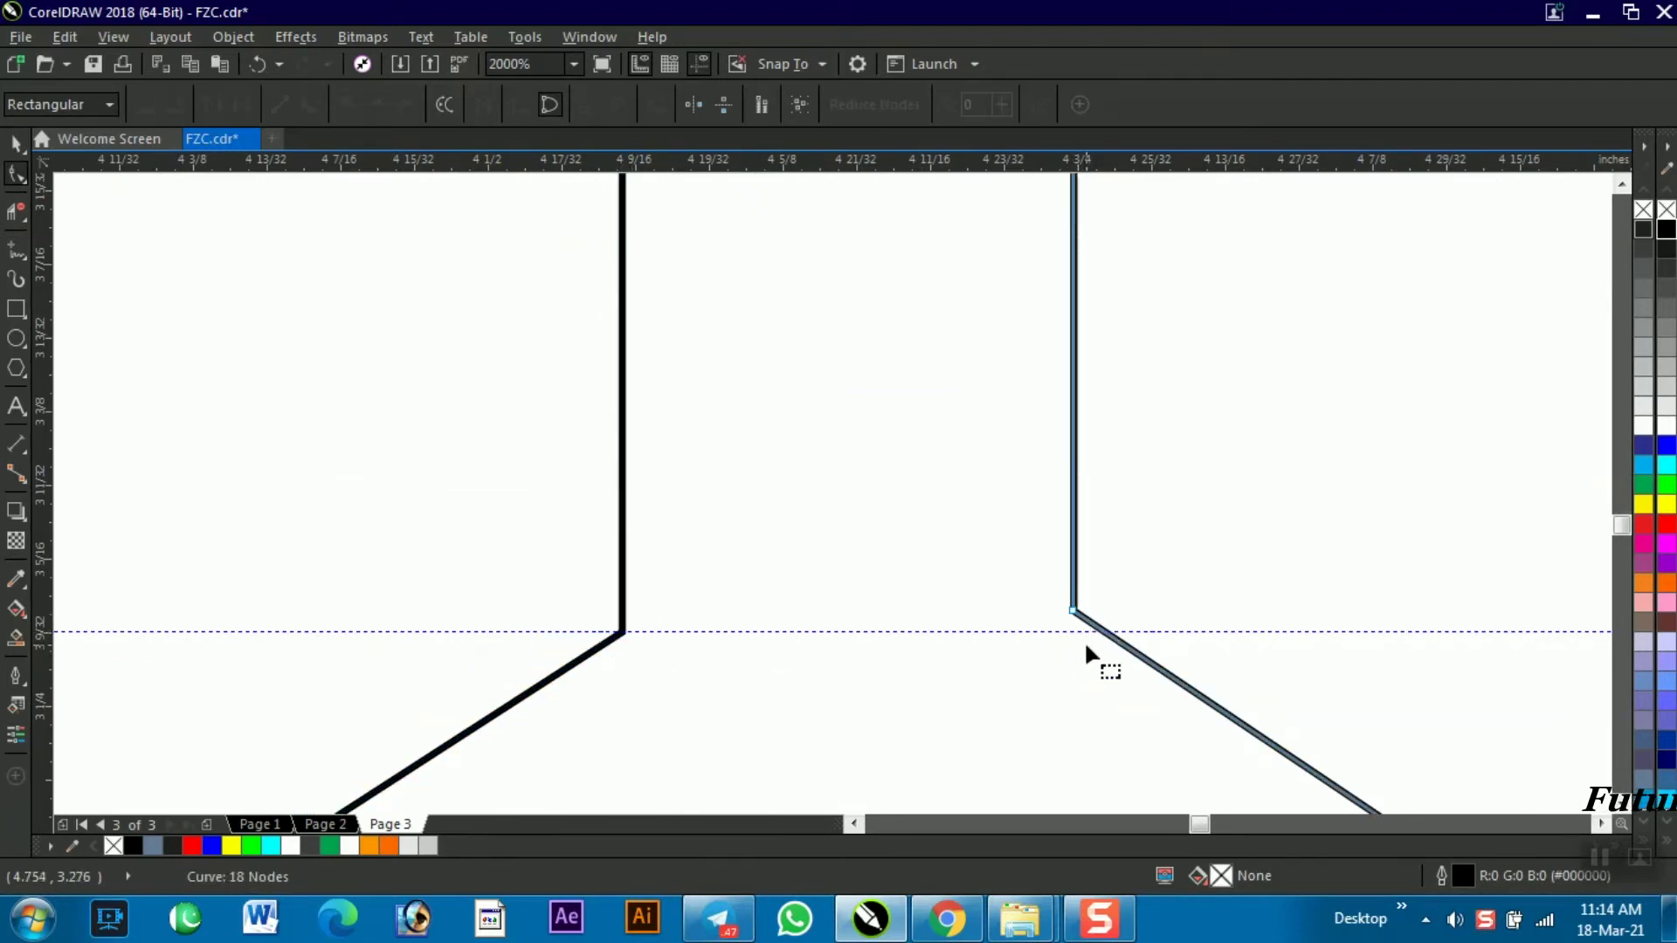
pyautogui.moveTo(1075, 611); pyautogui.dragTo(1074, 631)
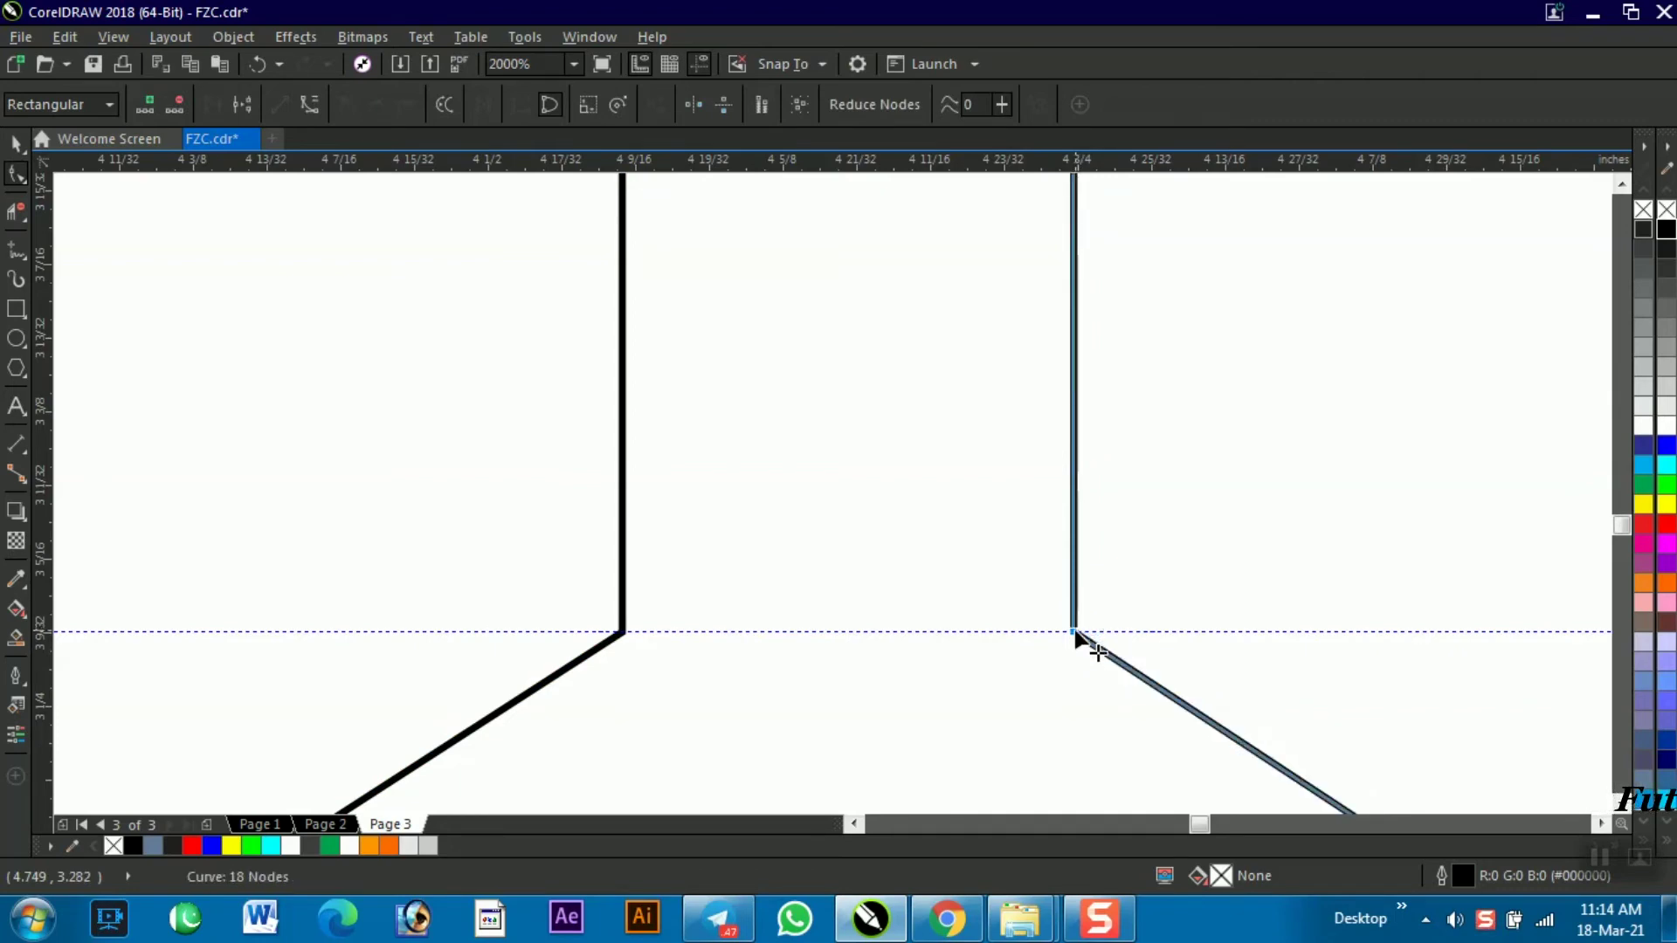
# Step: Align the inner bottom corner of the M's right leg exactly on the upper guideline
pyautogui.hscroll(-5, 434, 621)
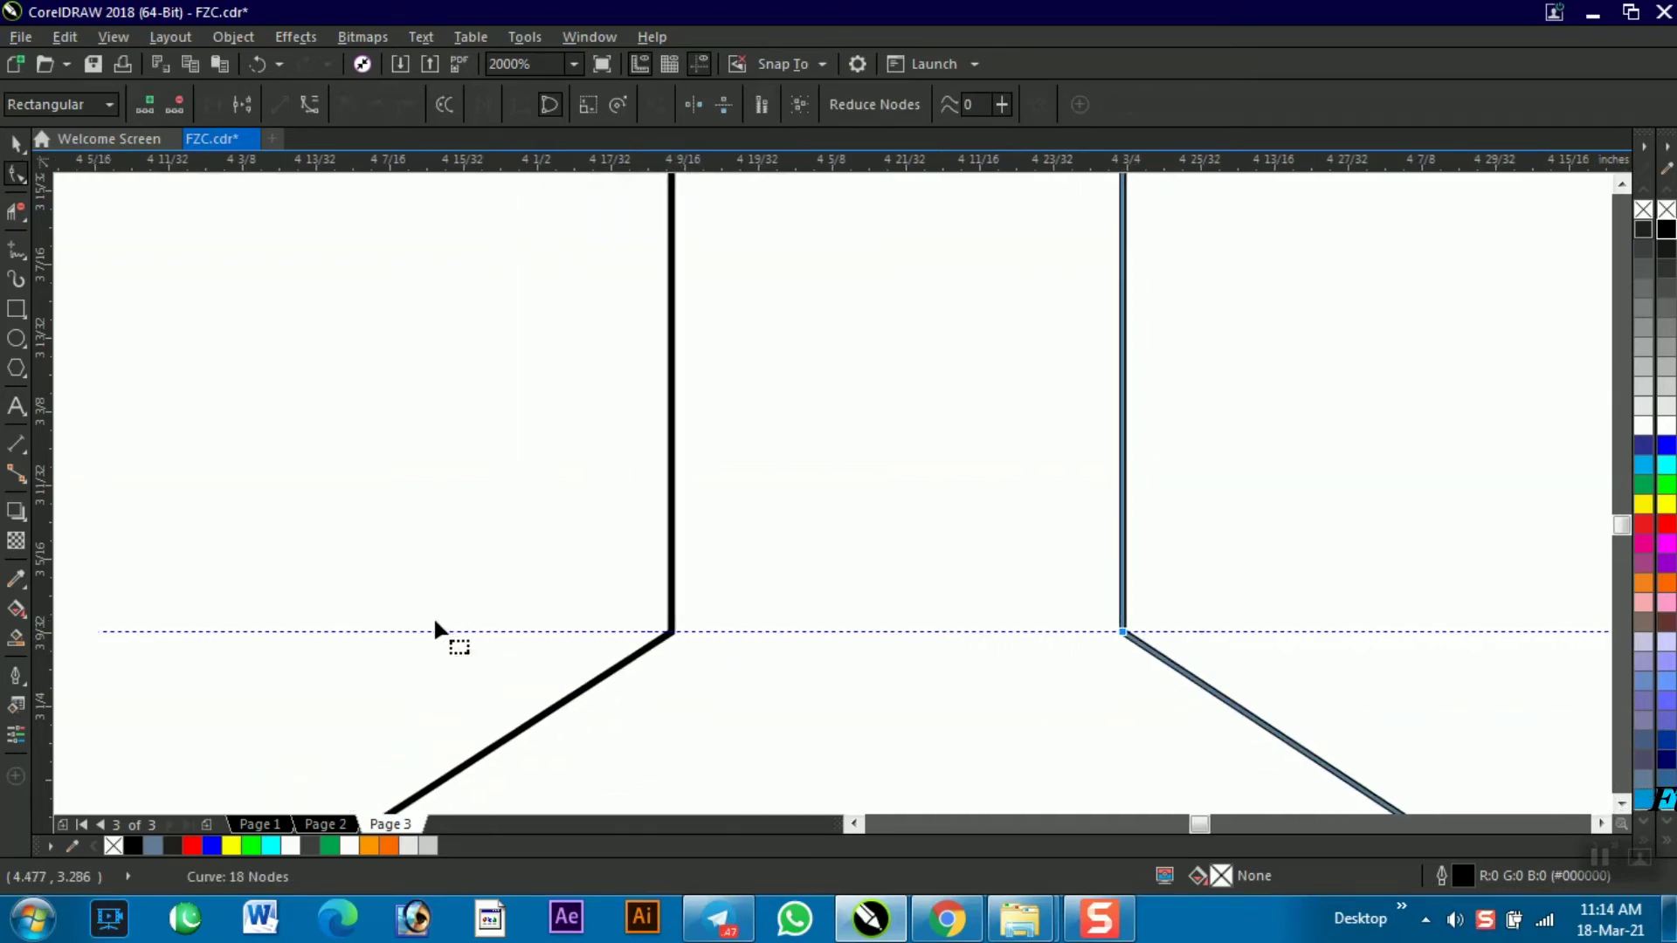
pyautogui.hscroll(-6, 439, 611)
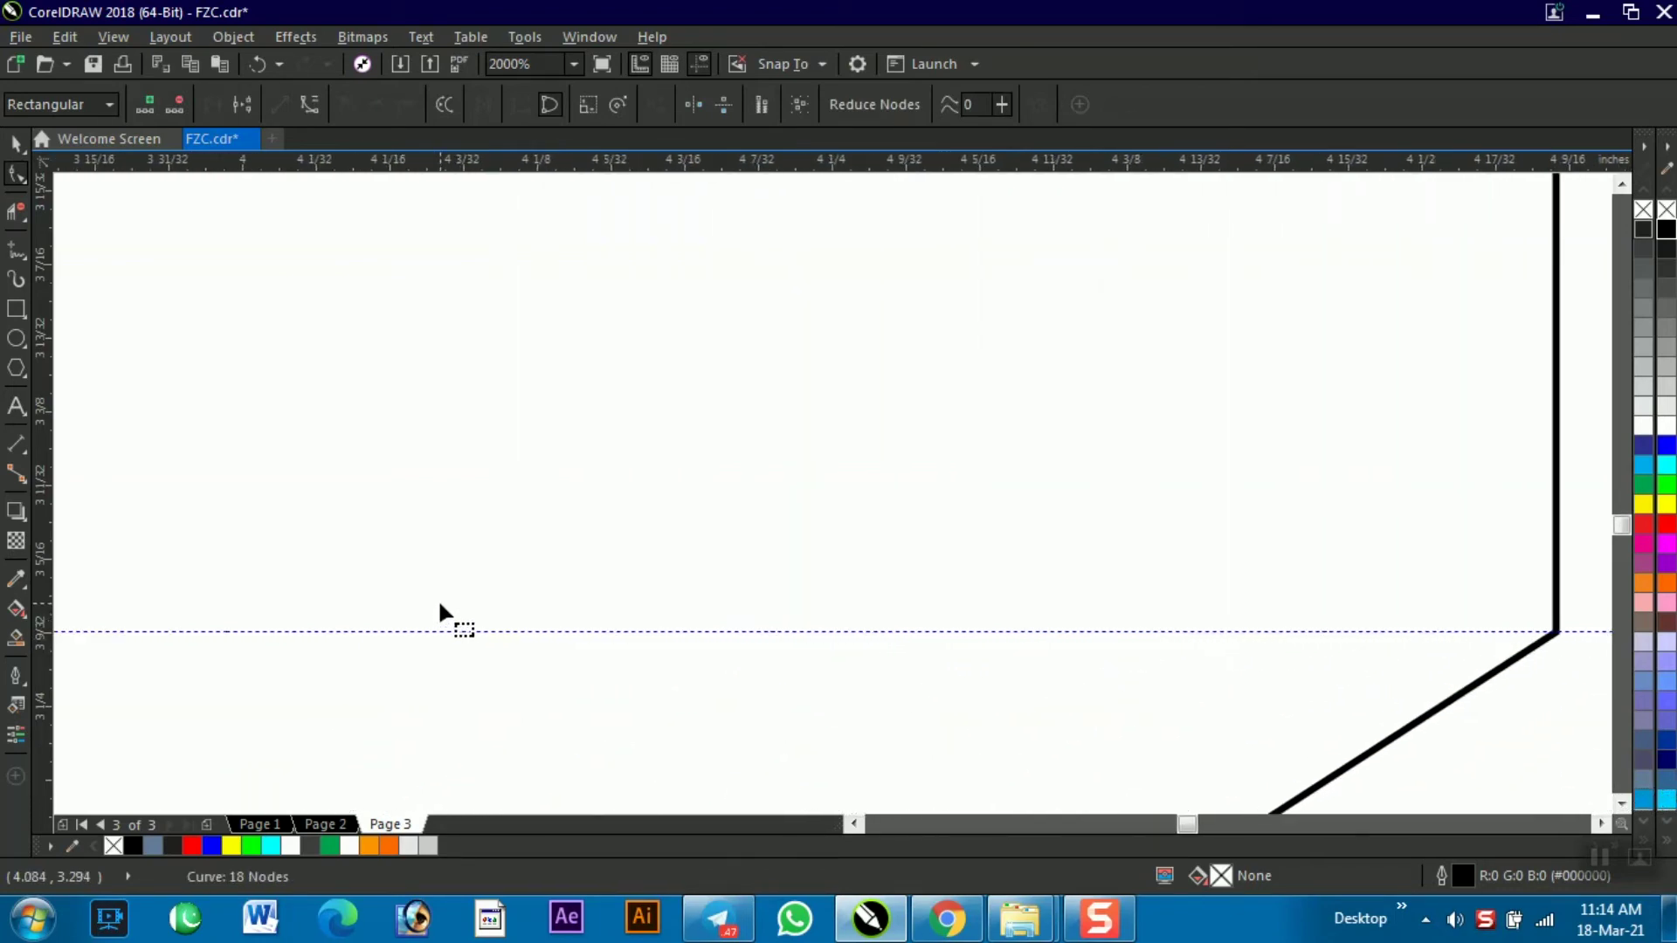
pyautogui.scroll(-1, 440, 604)
pyautogui.hscroll(3, 440, 600)
pyautogui.hscroll(-6, 439, 600)
pyautogui.hscroll(-20, 438, 594)
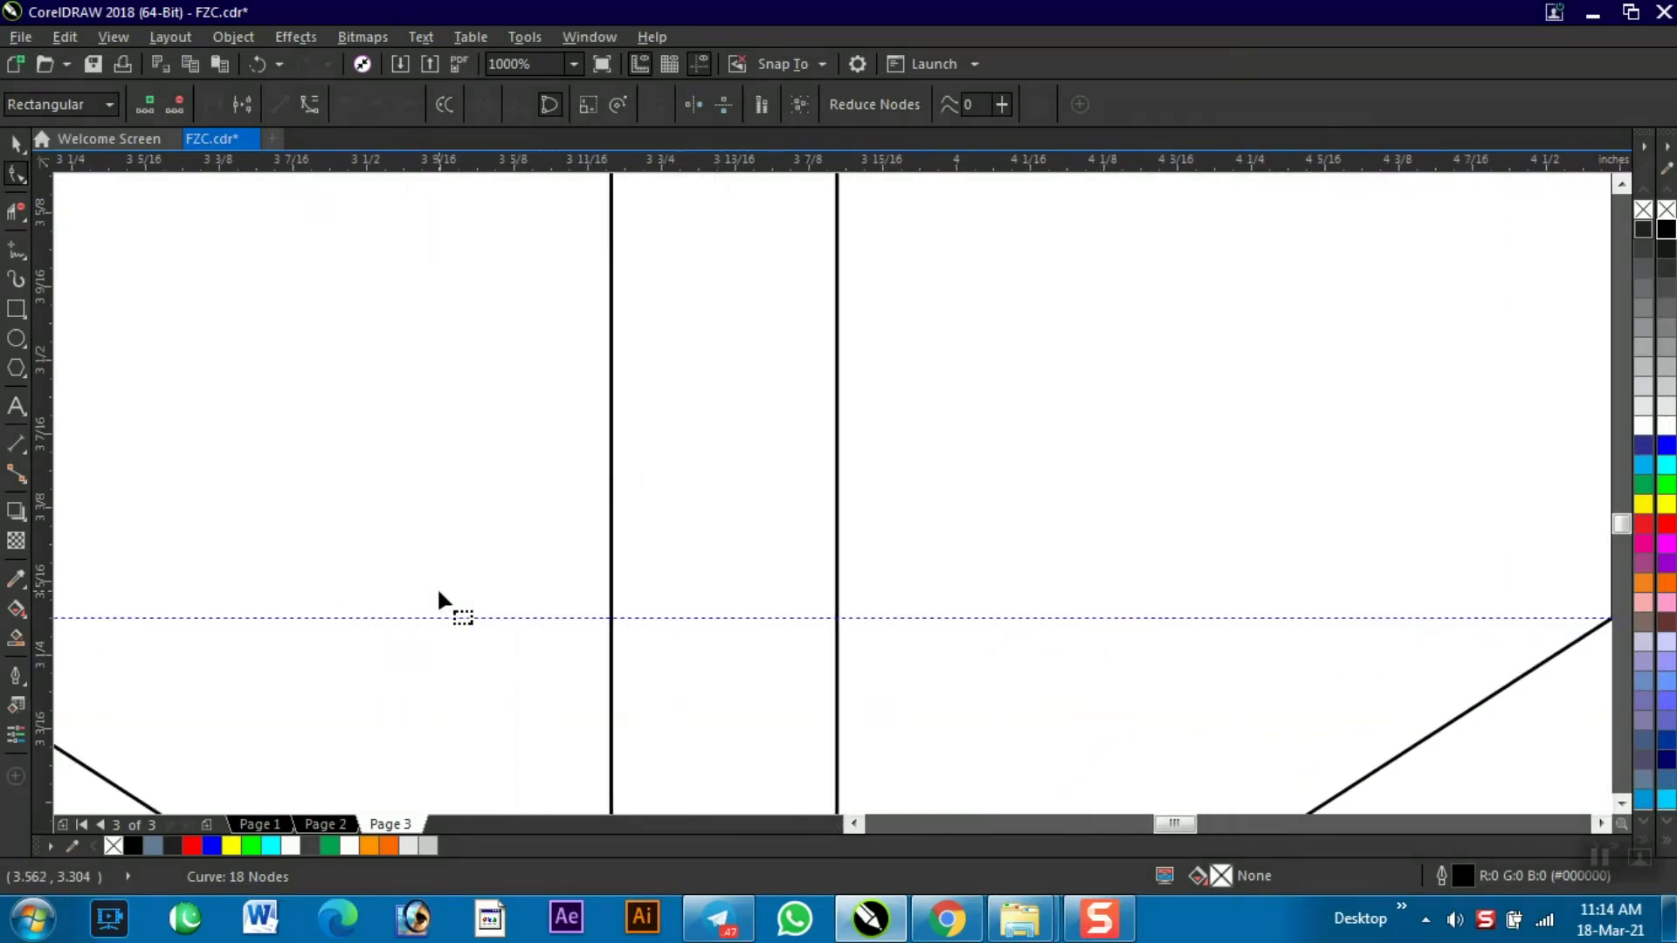
pyautogui.hscroll(-2, 439, 592)
pyautogui.click(422, 615)
pyautogui.moveTo(424, 606); pyautogui.dragTo(426, 619)
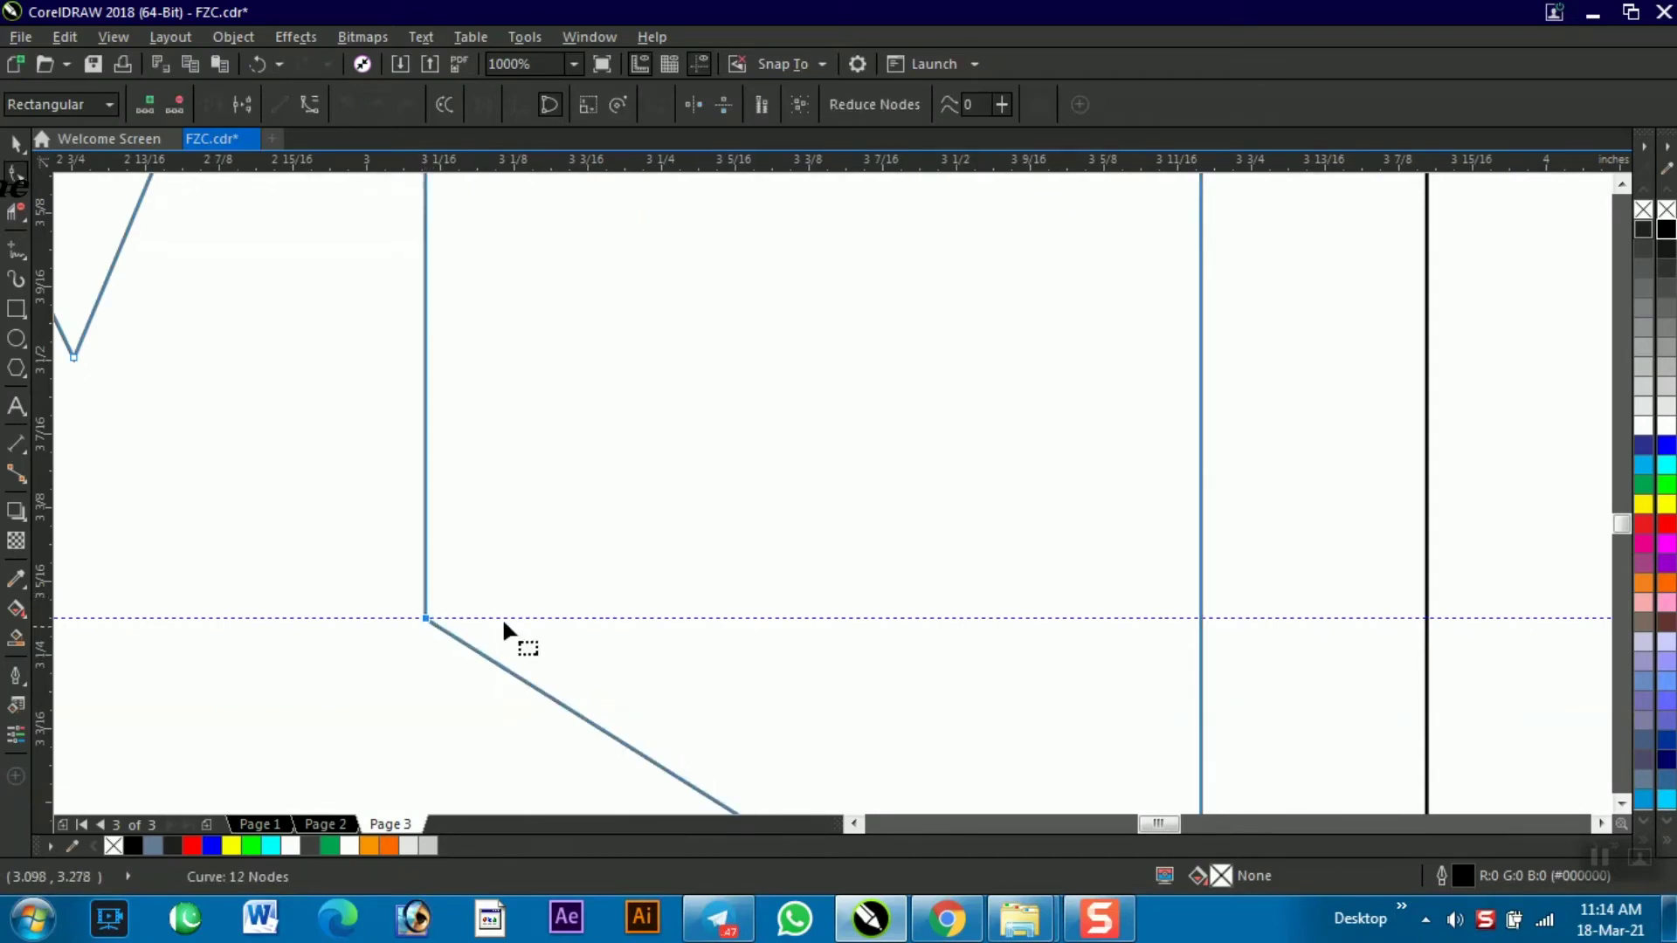
pyautogui.scroll(-1, 325, 574)
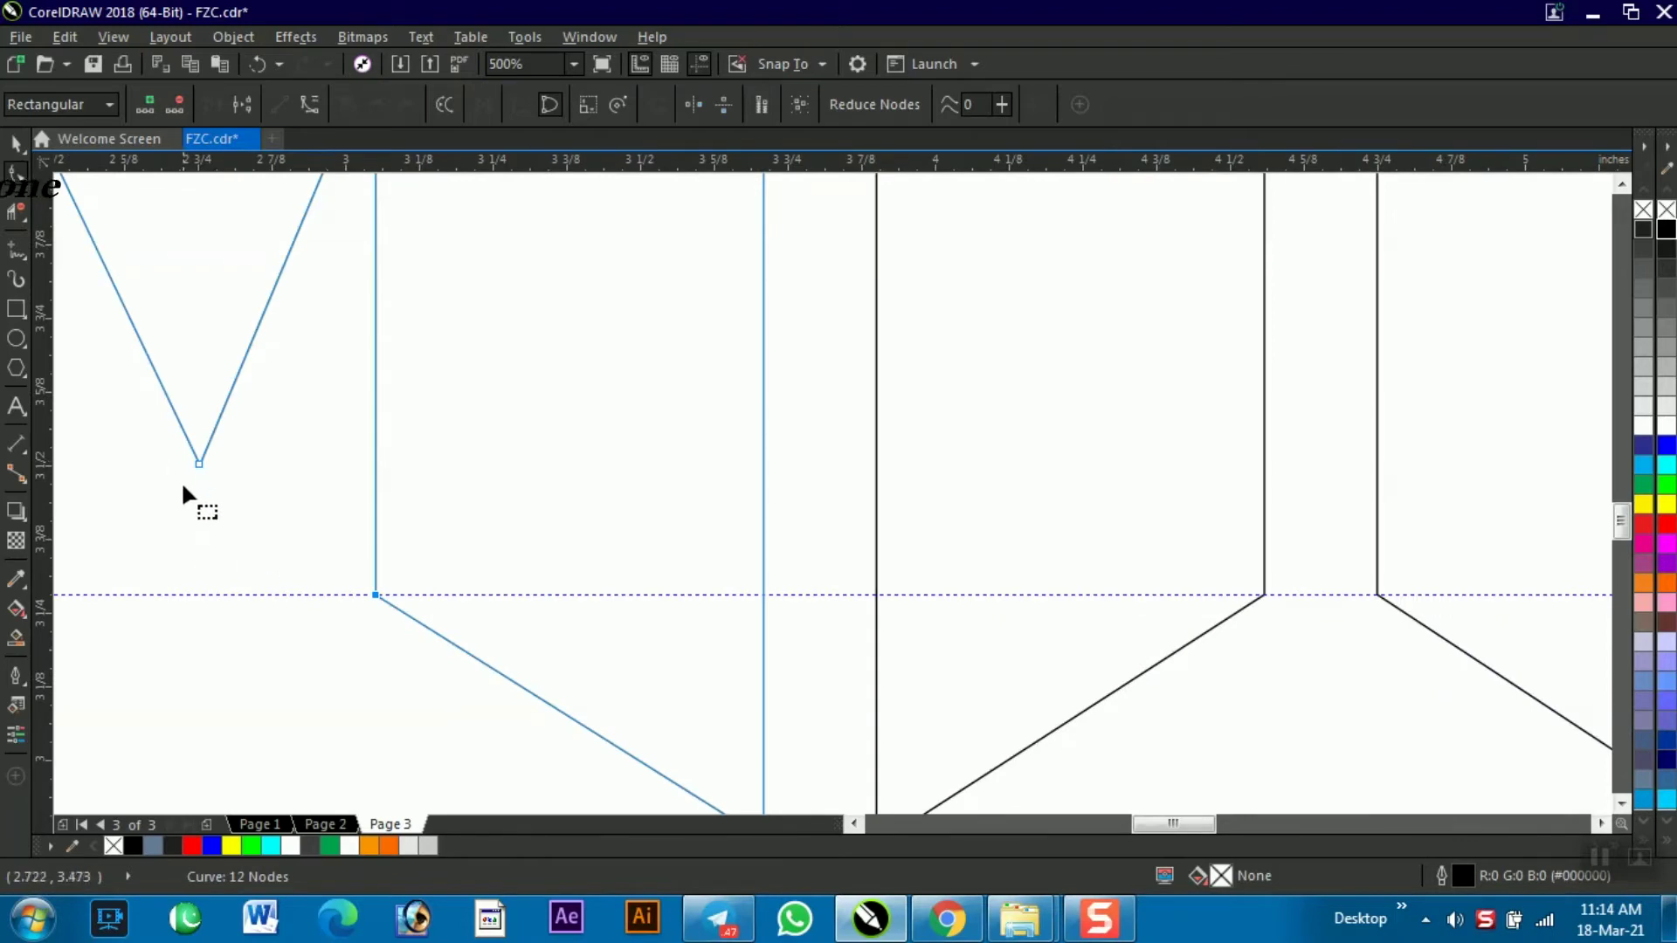
pyautogui.hscroll(-3, 187, 493)
pyautogui.hscroll(-2, 193, 503)
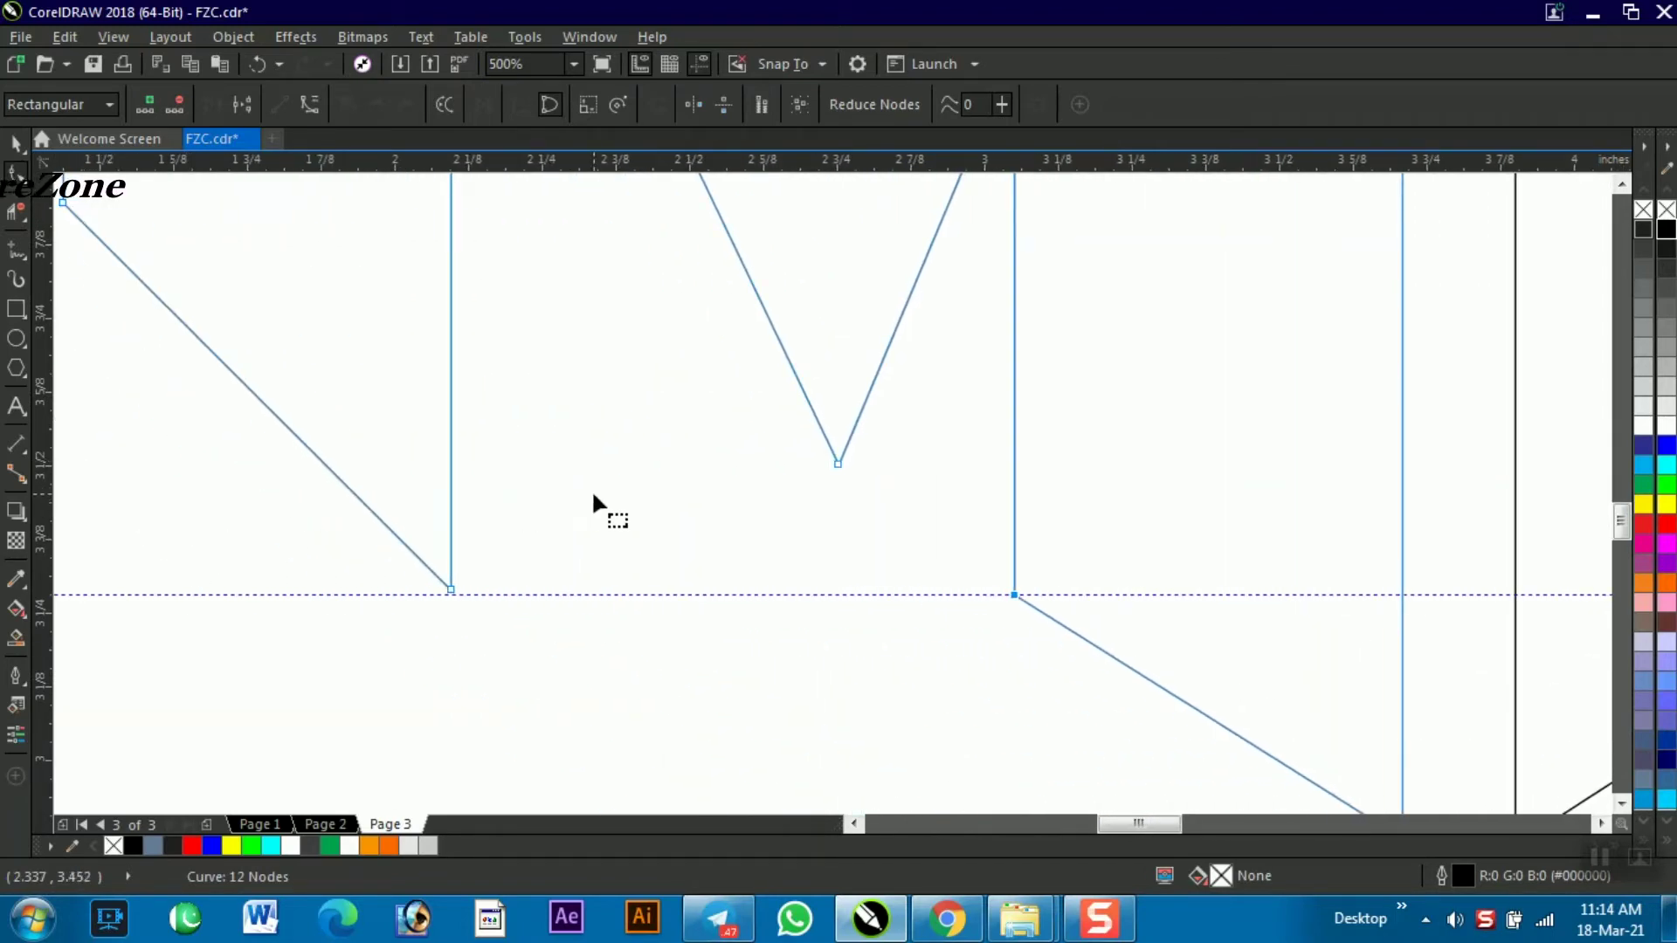
pyautogui.hotkey('shift', 'F4')
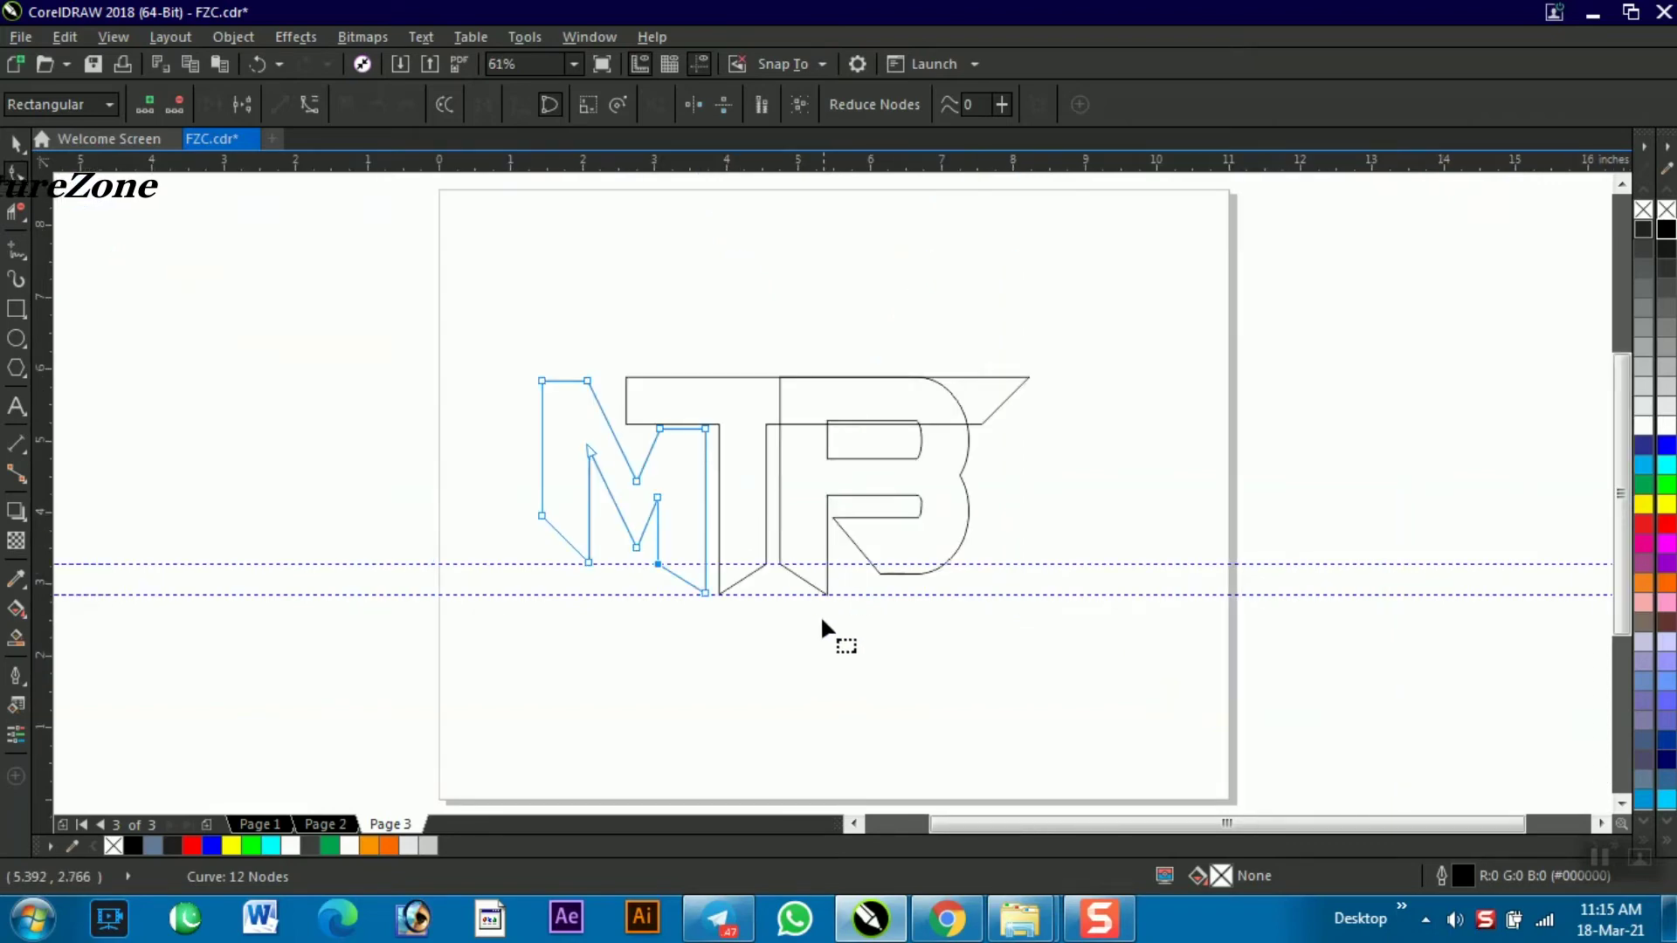
pyautogui.press('space')
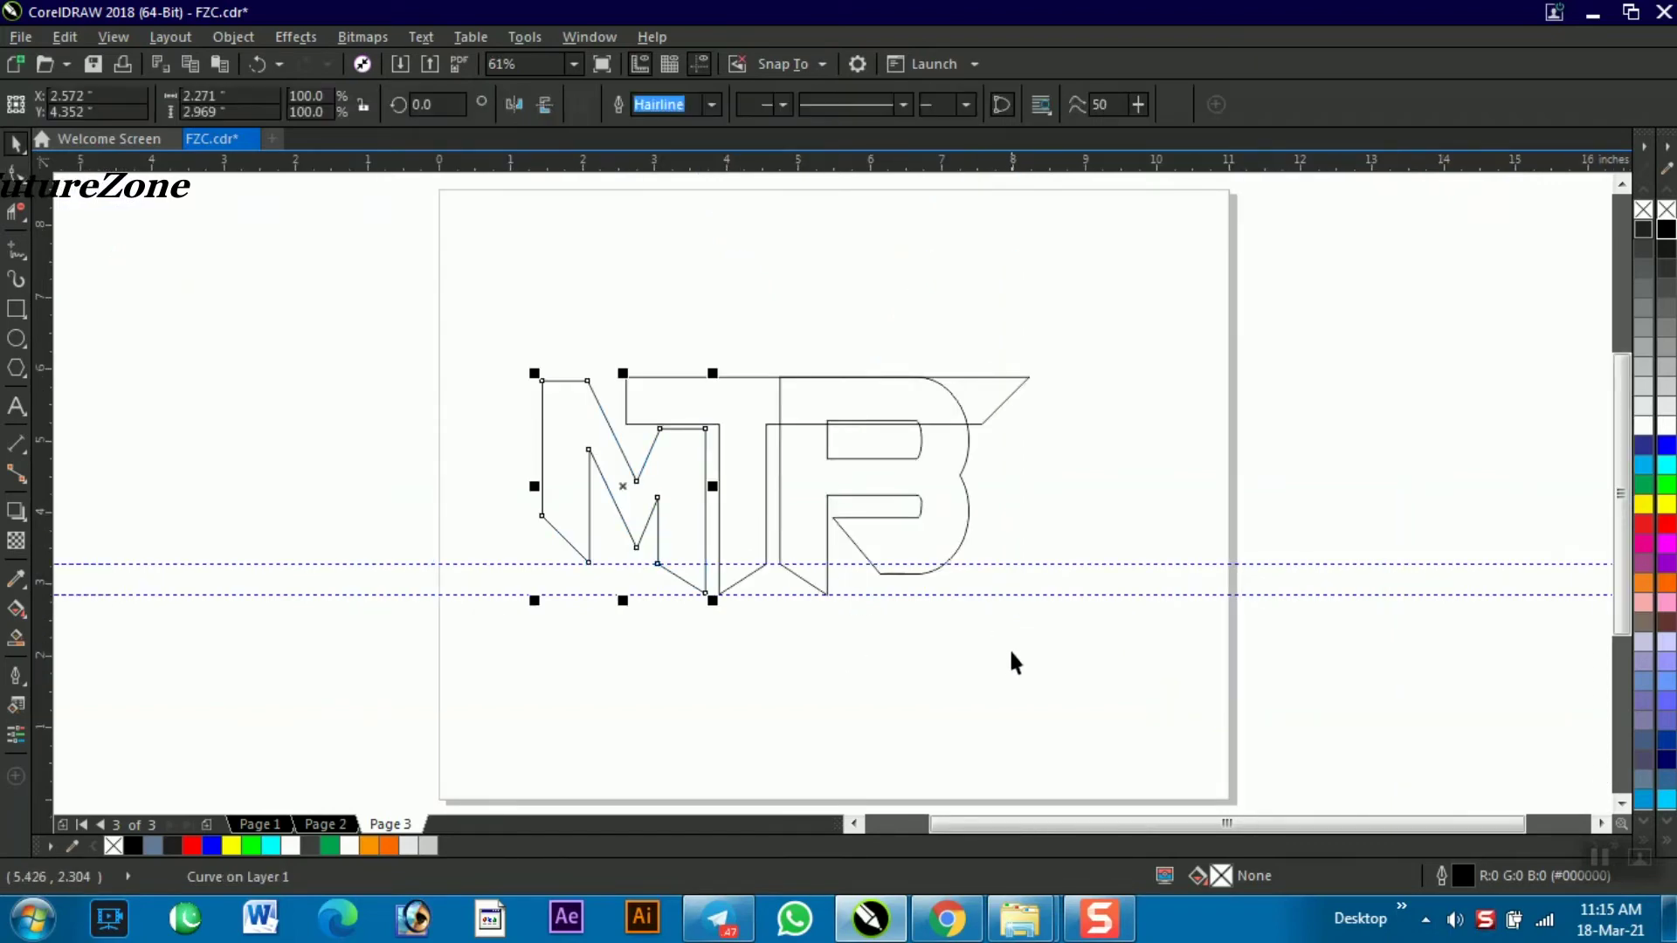
pyautogui.click(559, 324)
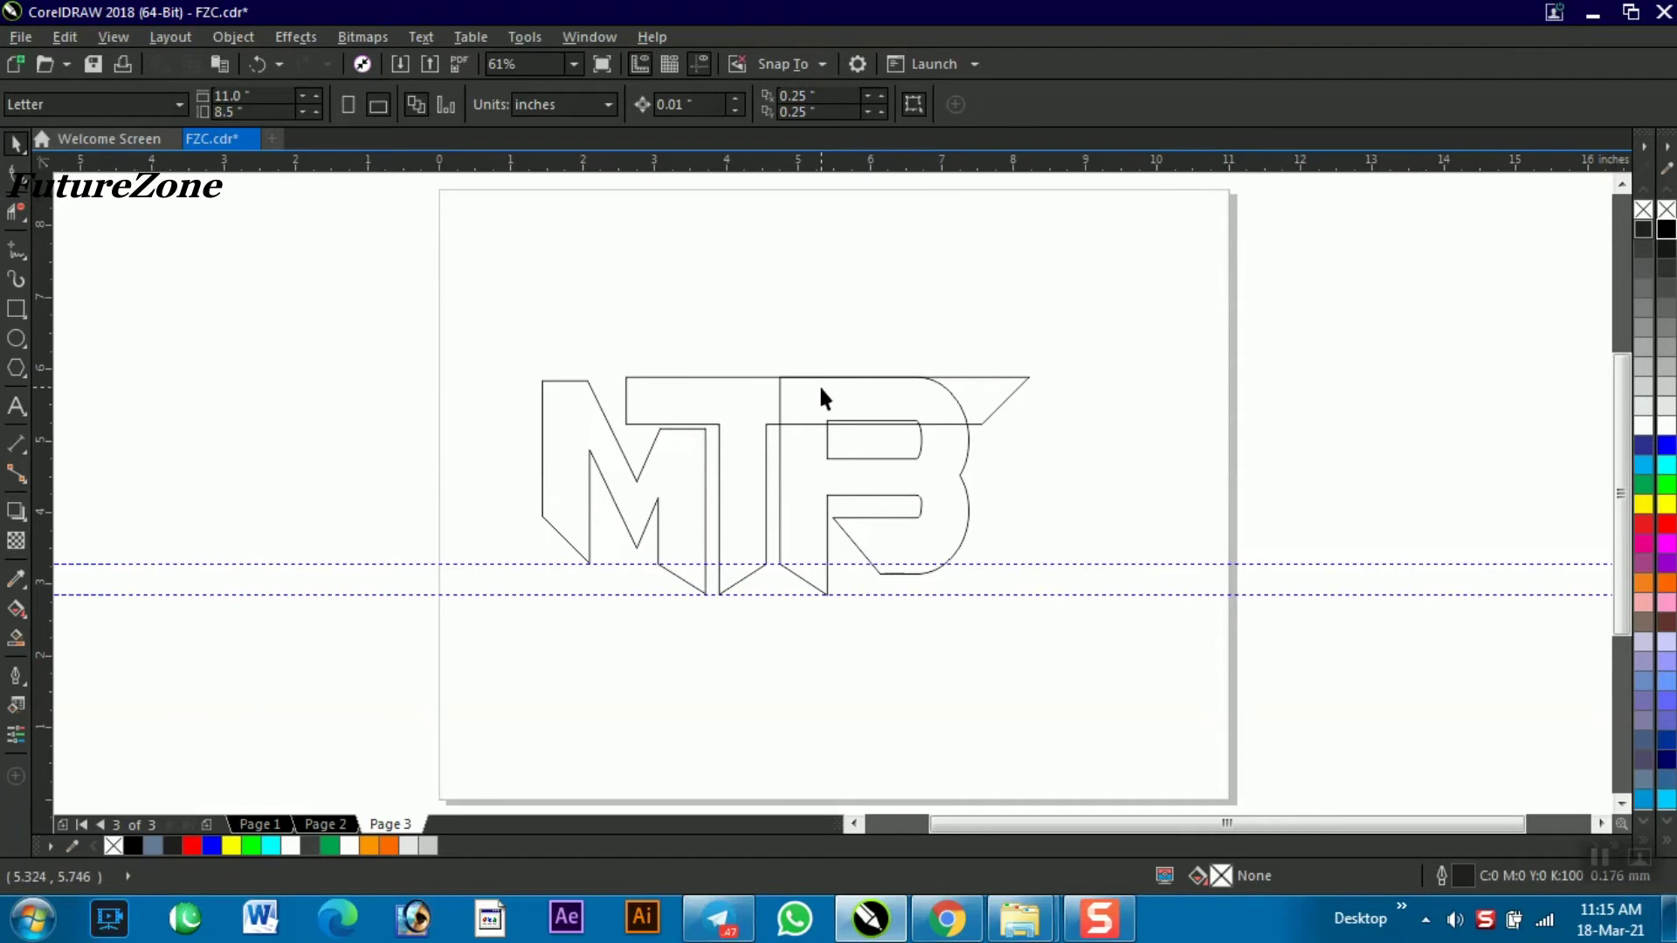
# Step: Remove the B's left edge inside the T's crossbar with Virtual Segment Delete, and undo the removal of the crossbar's slanted end
pyautogui.scroll(2, 744, 407)
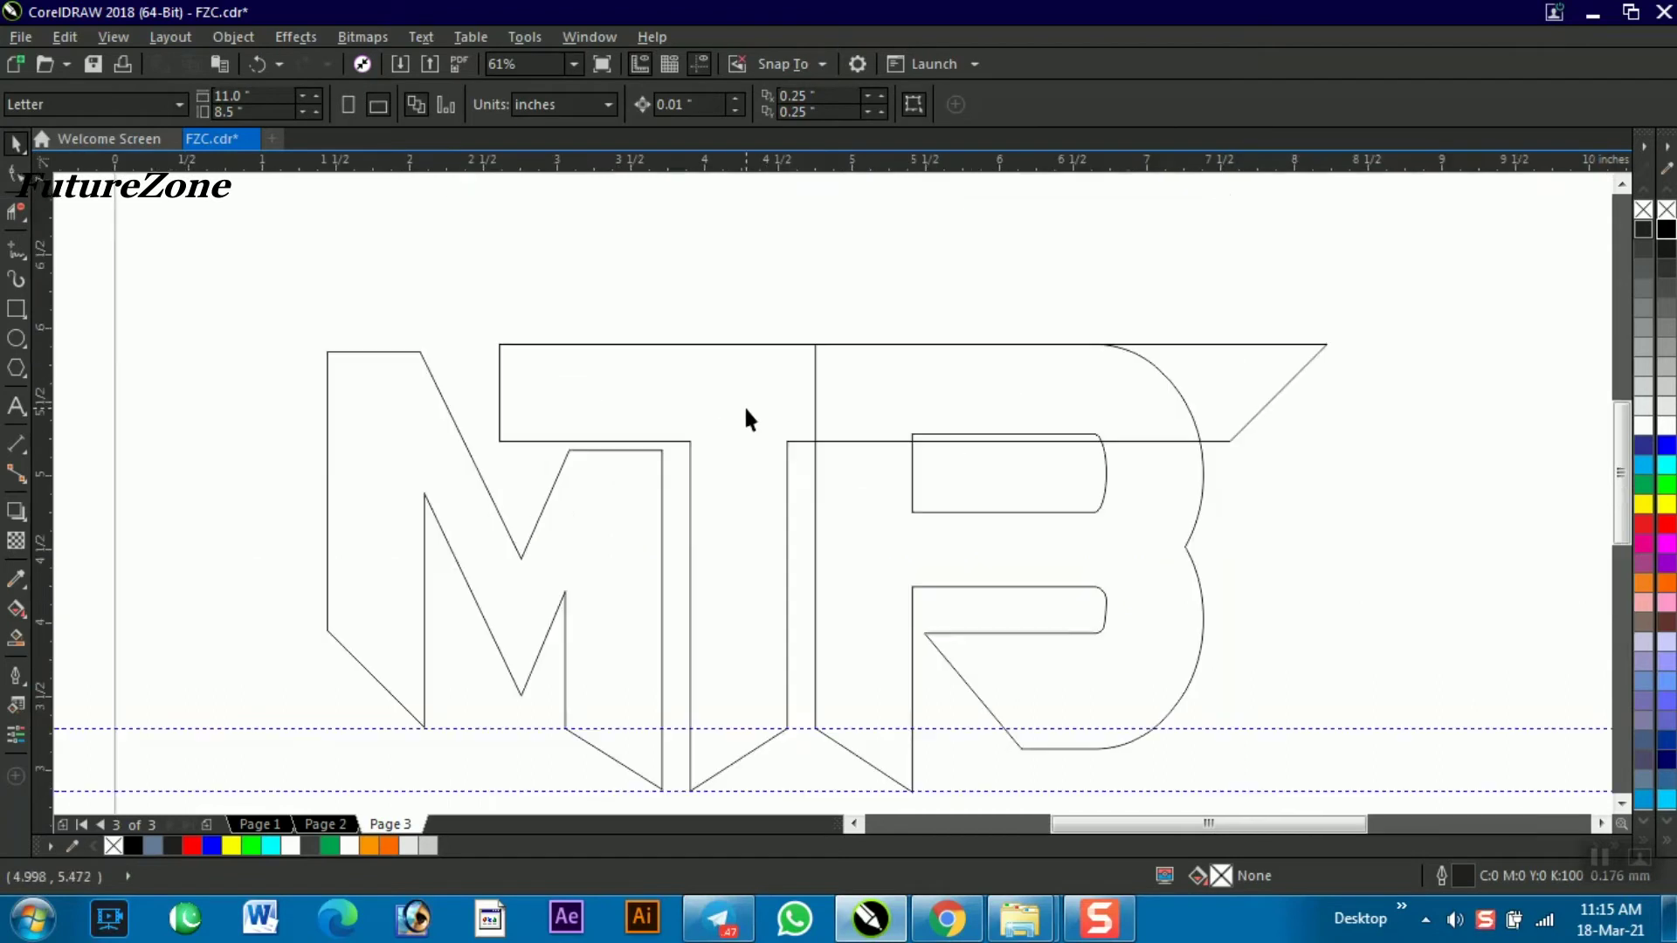
pyautogui.click(18, 213)
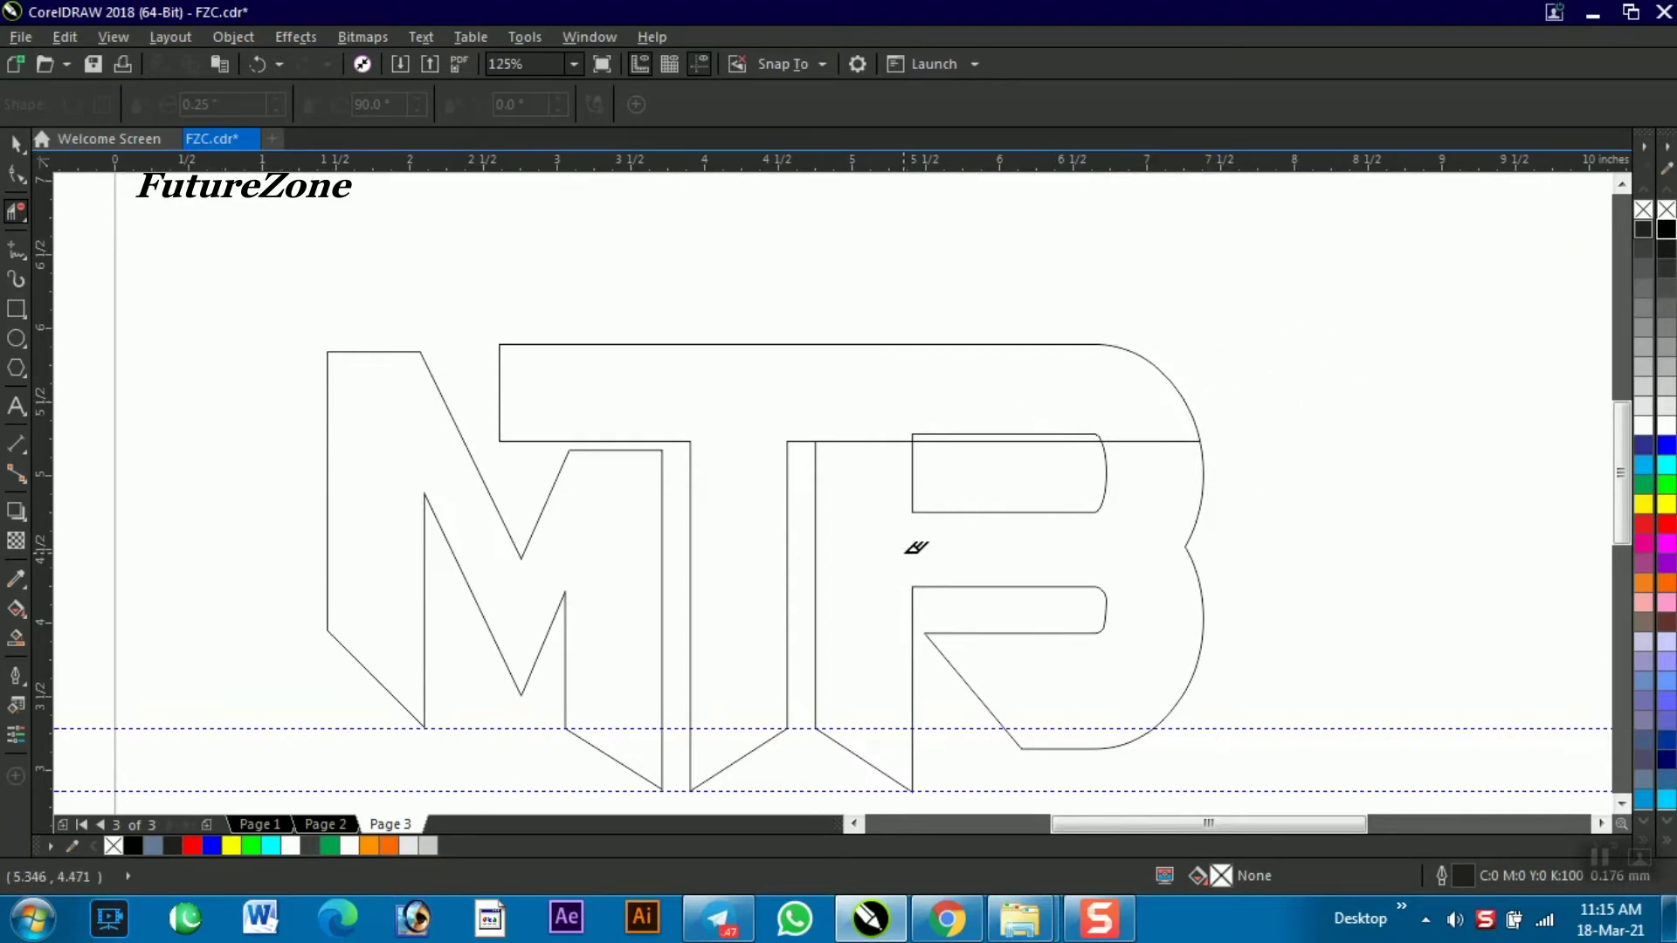
pyautogui.hotkey('ctrl', 'z')
pyautogui.press('space')
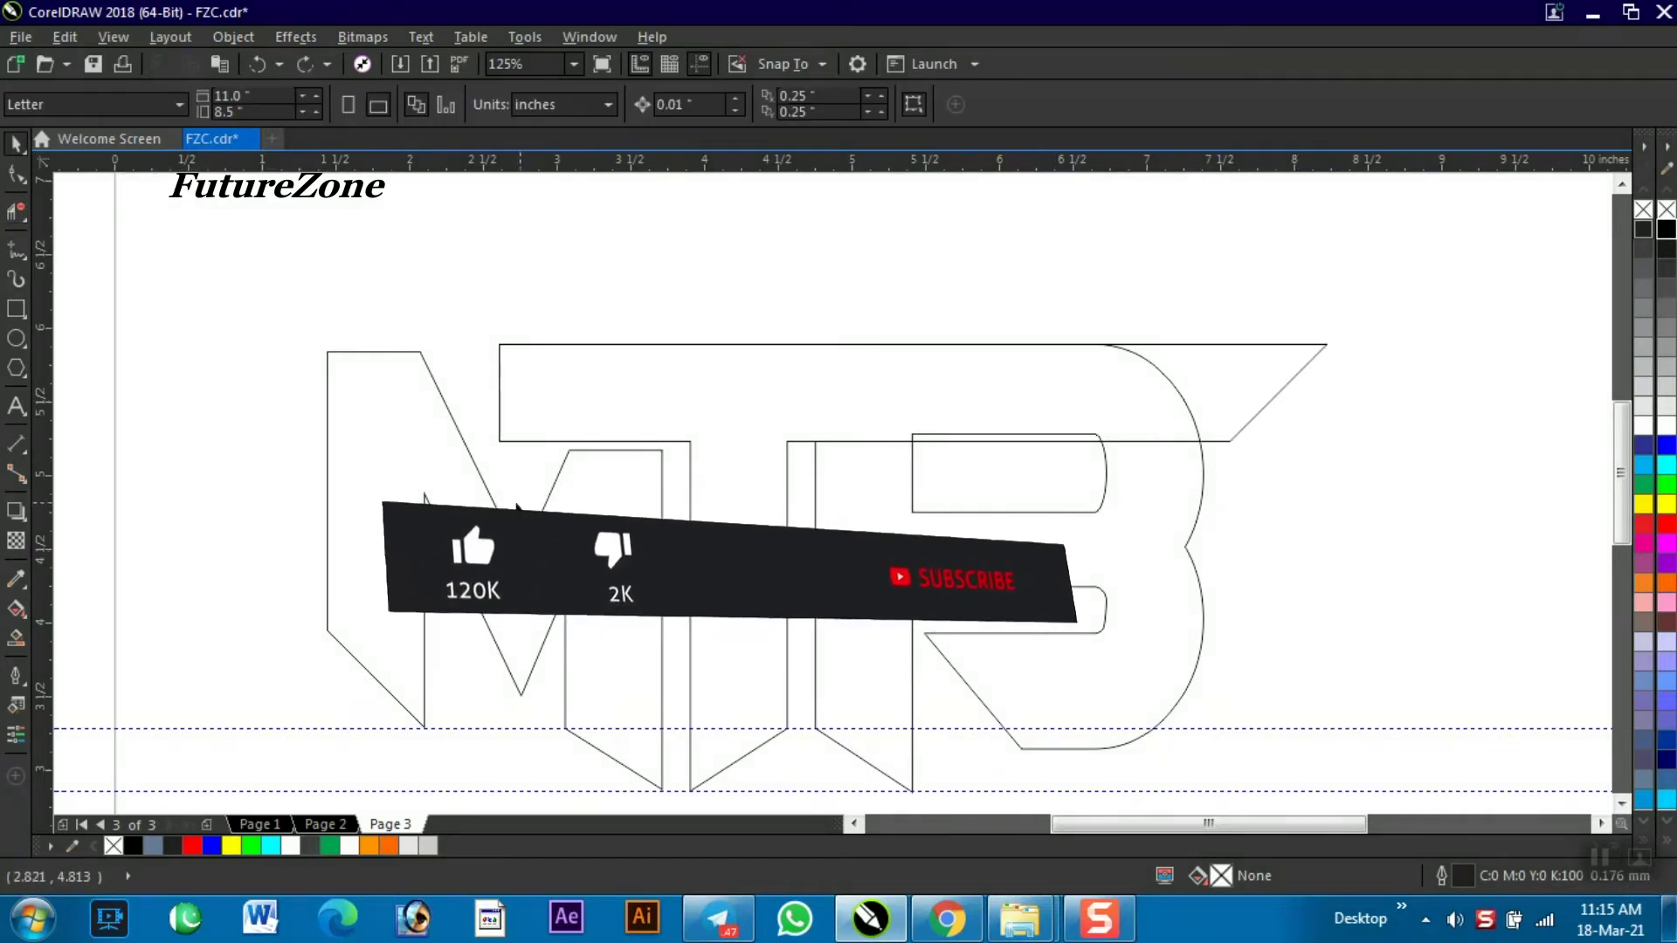
pyautogui.hotkey('shift', 'F4')
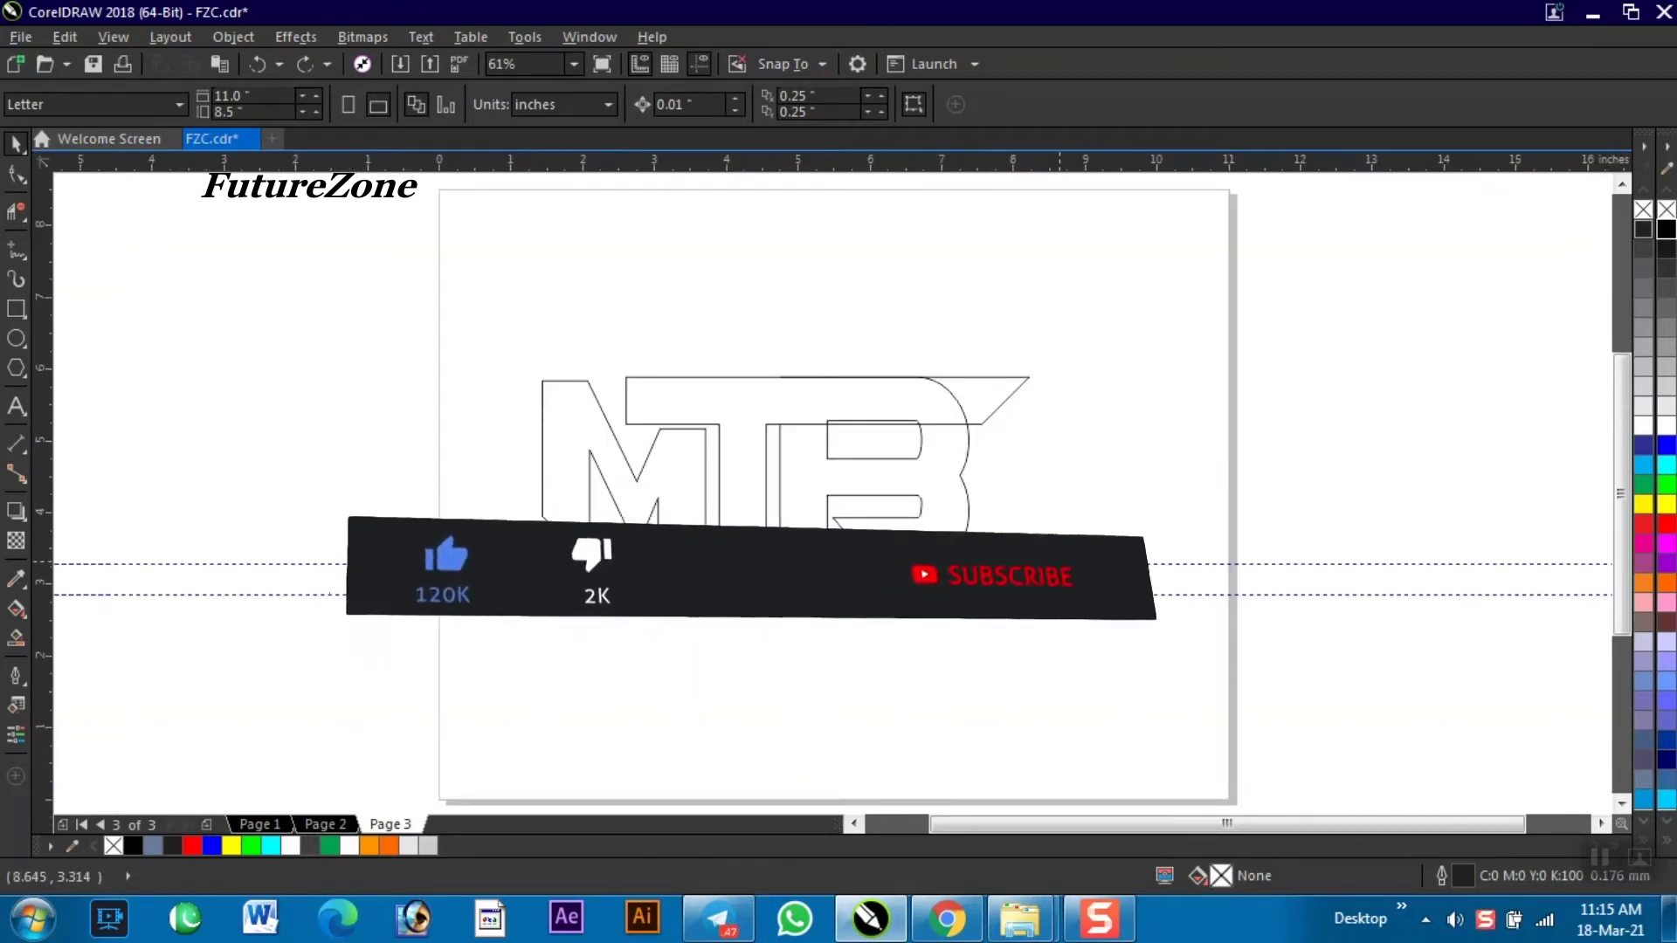
# Step: Delete both horizontal guidelines that cross the lower ends of the letters
pyautogui.press('Delete')
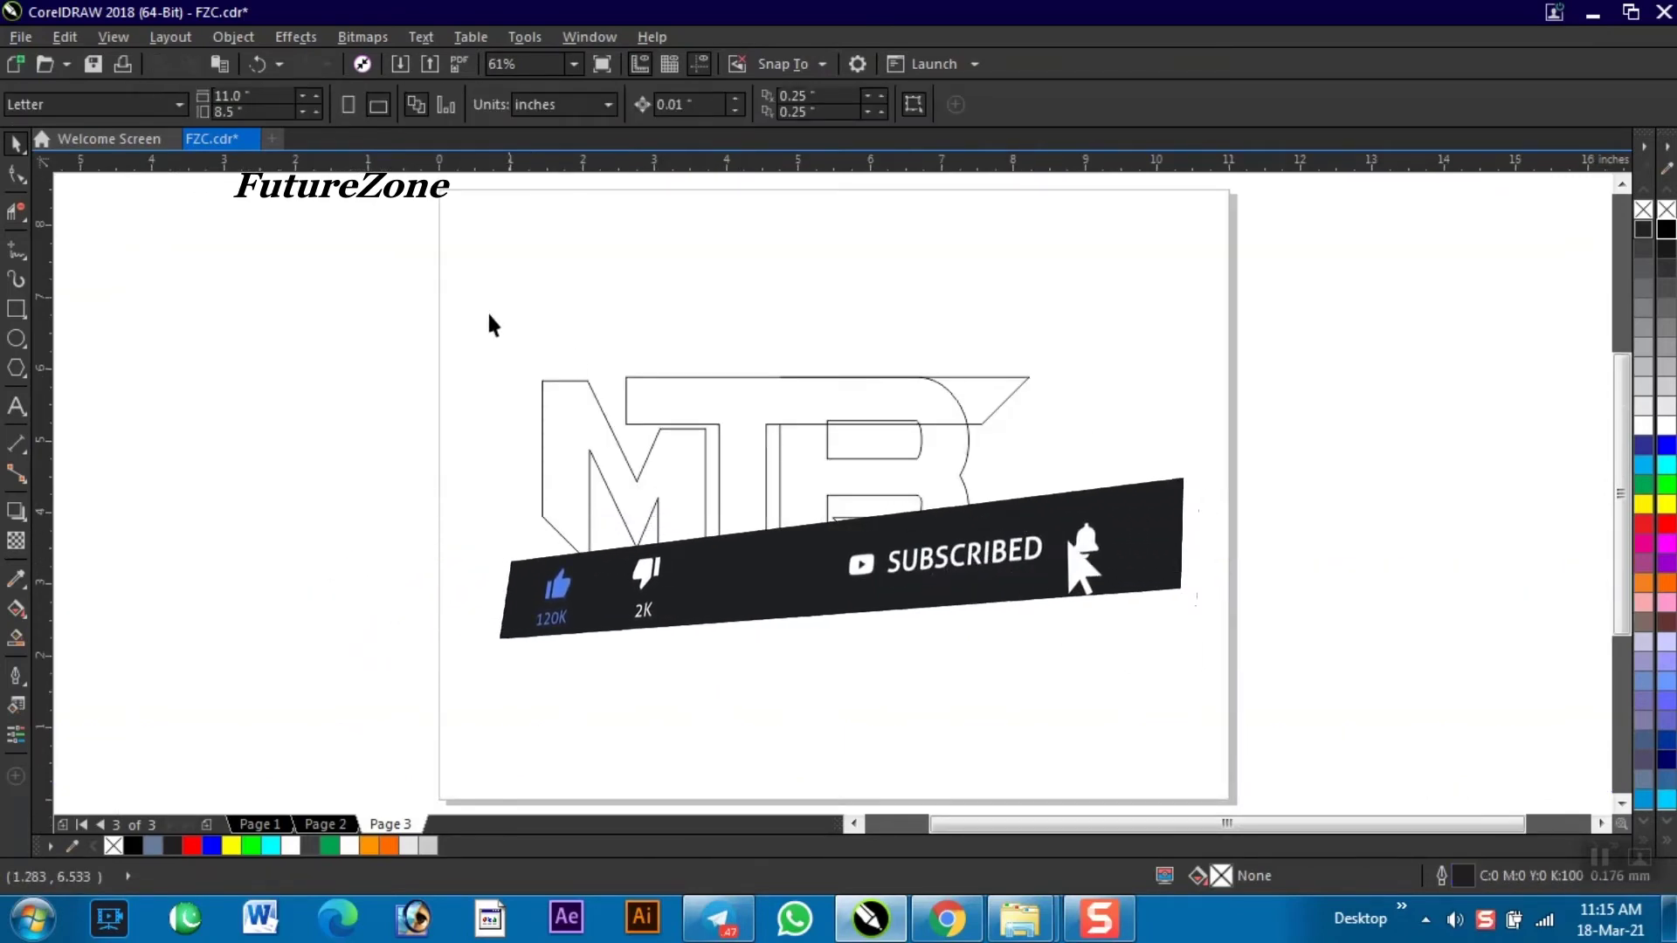
pyautogui.moveTo(927, 659); pyautogui.dragTo(1131, 690)
pyautogui.click(509, 353)
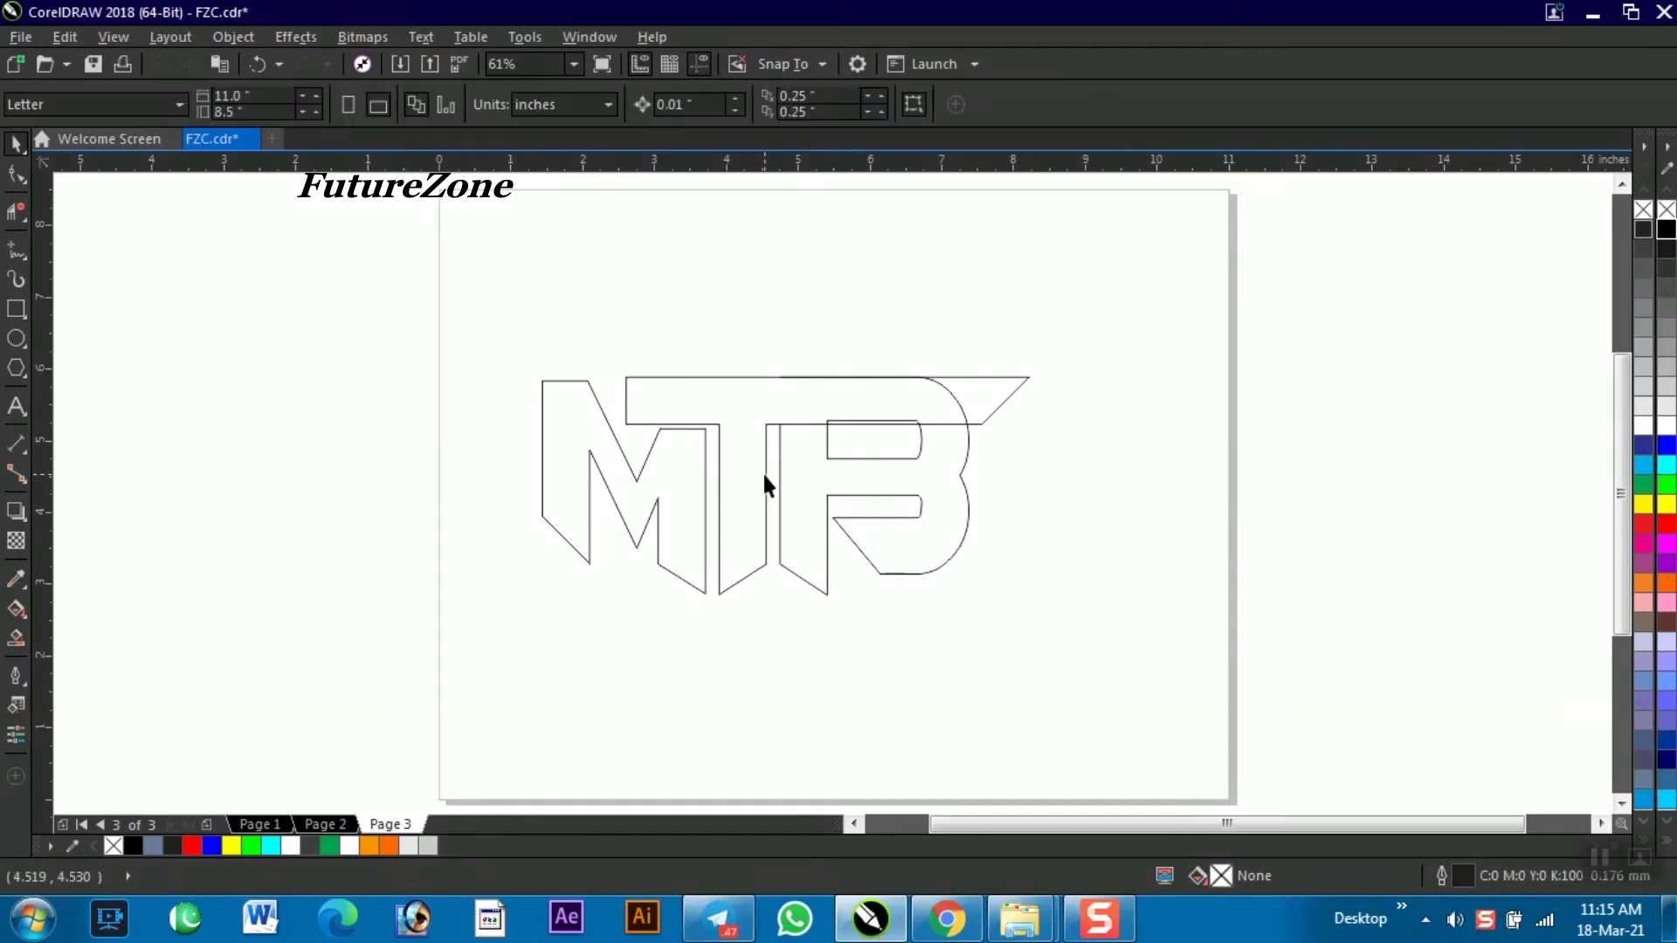
# Step: Draw a horizontal freehand line about 4.03 inches long just below the T's crossbar, running across the B and past its right side
pyautogui.scroll(3, 767, 480)
pyautogui.click(14, 255)
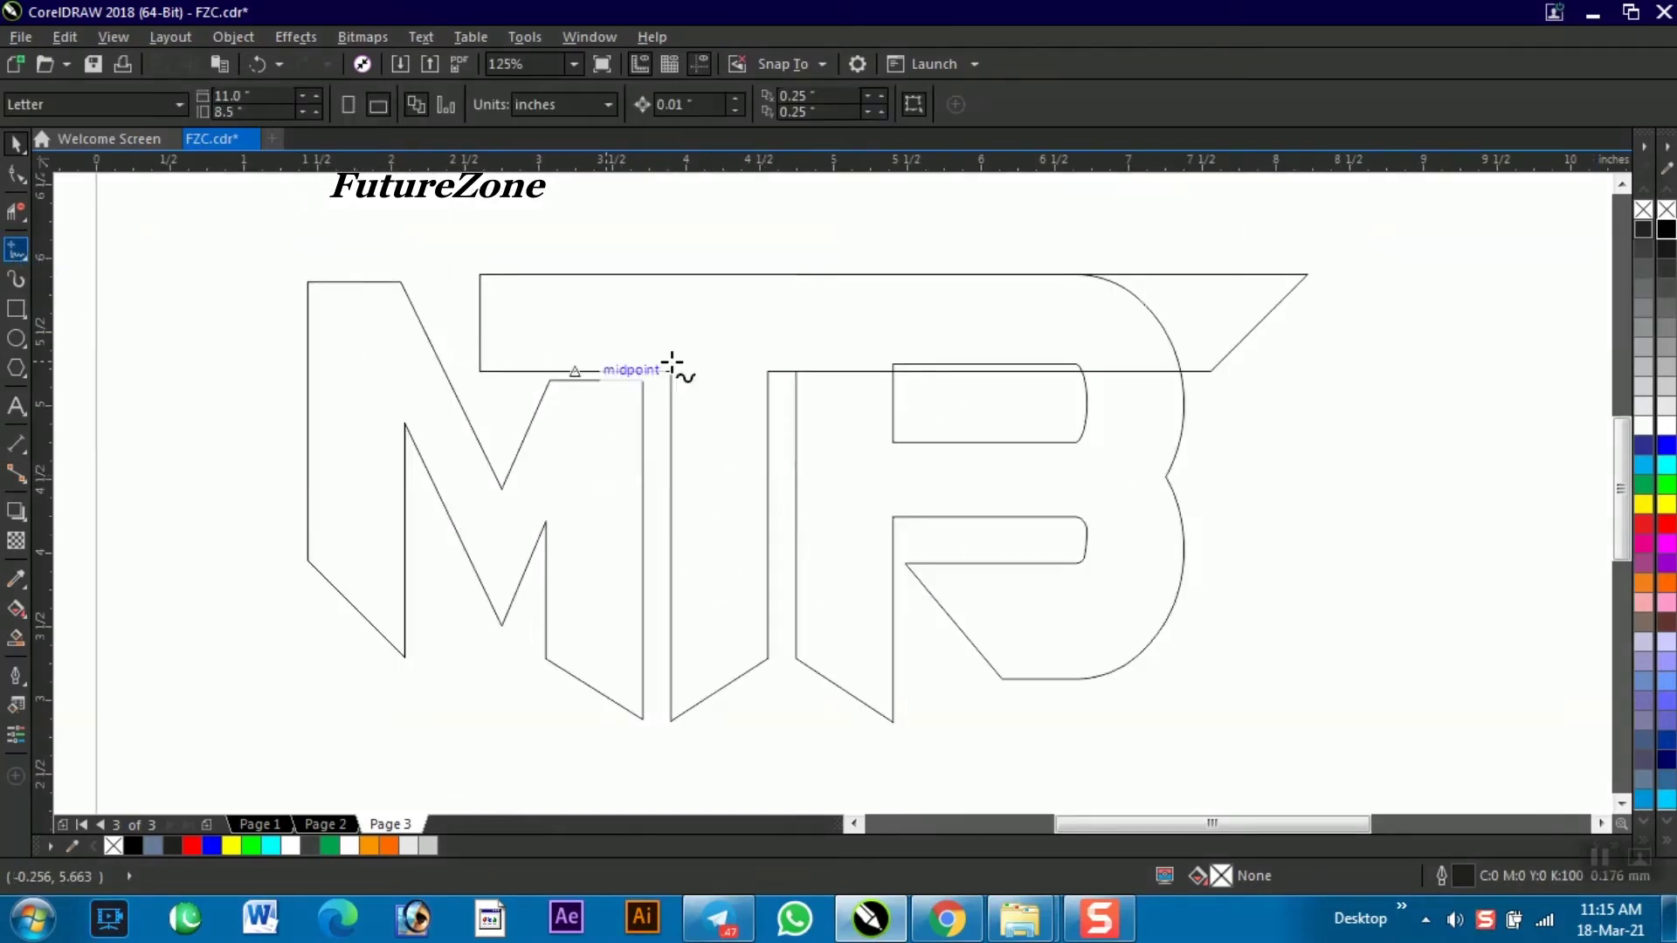
pyautogui.click(784, 379)
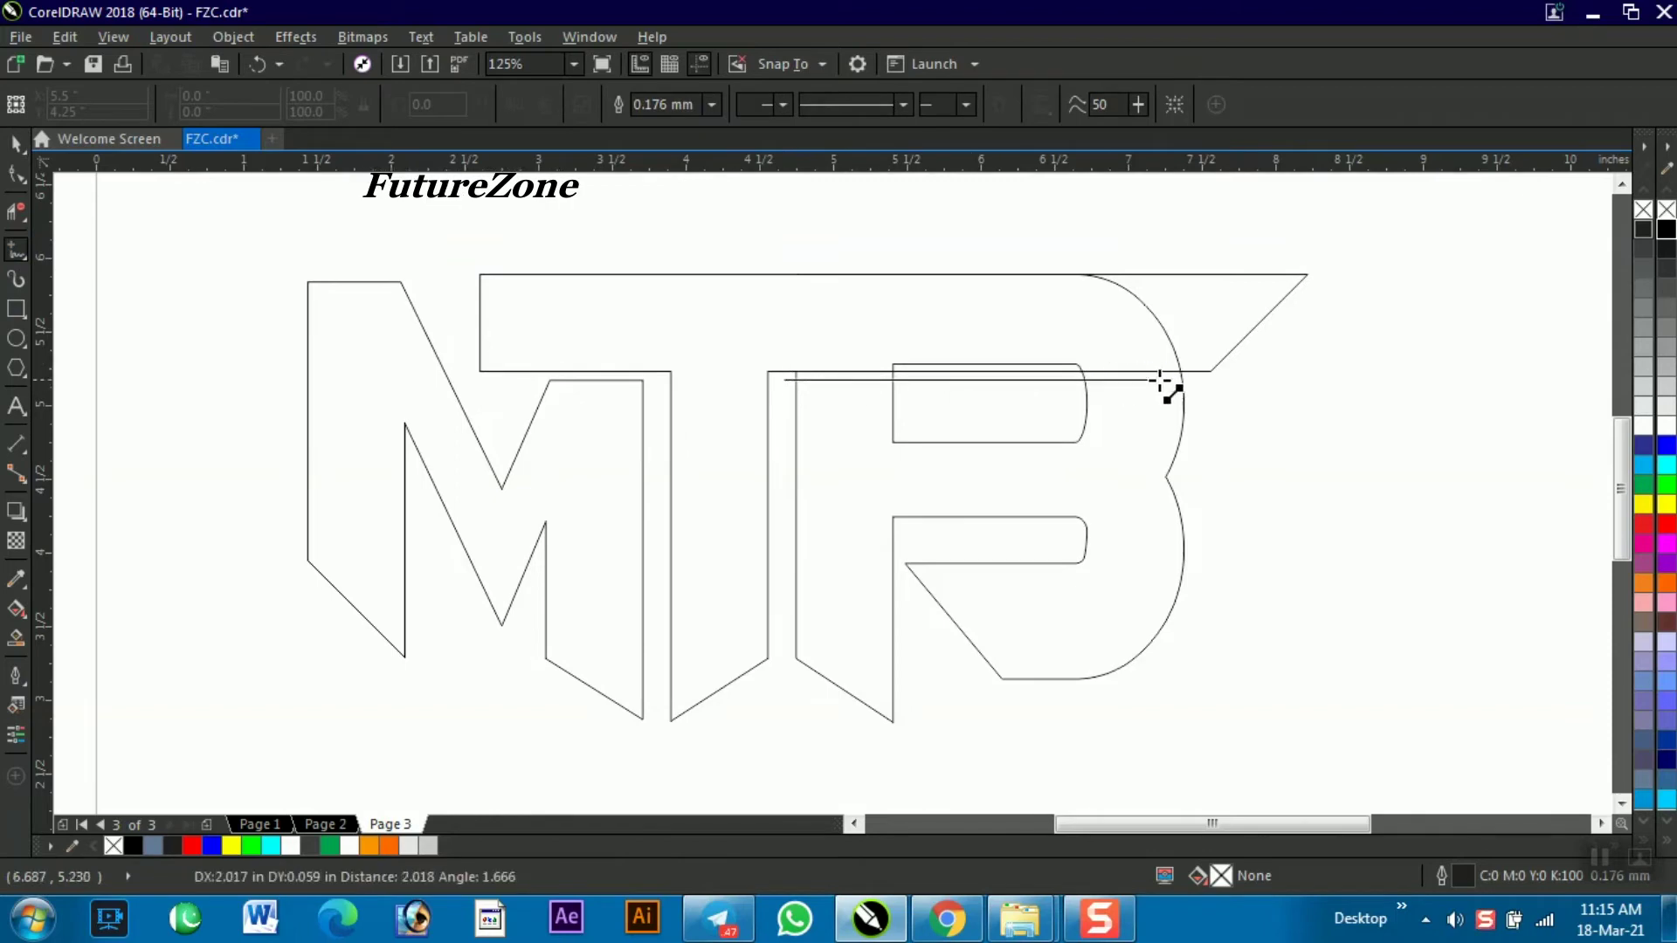
pyautogui.click(1378, 380)
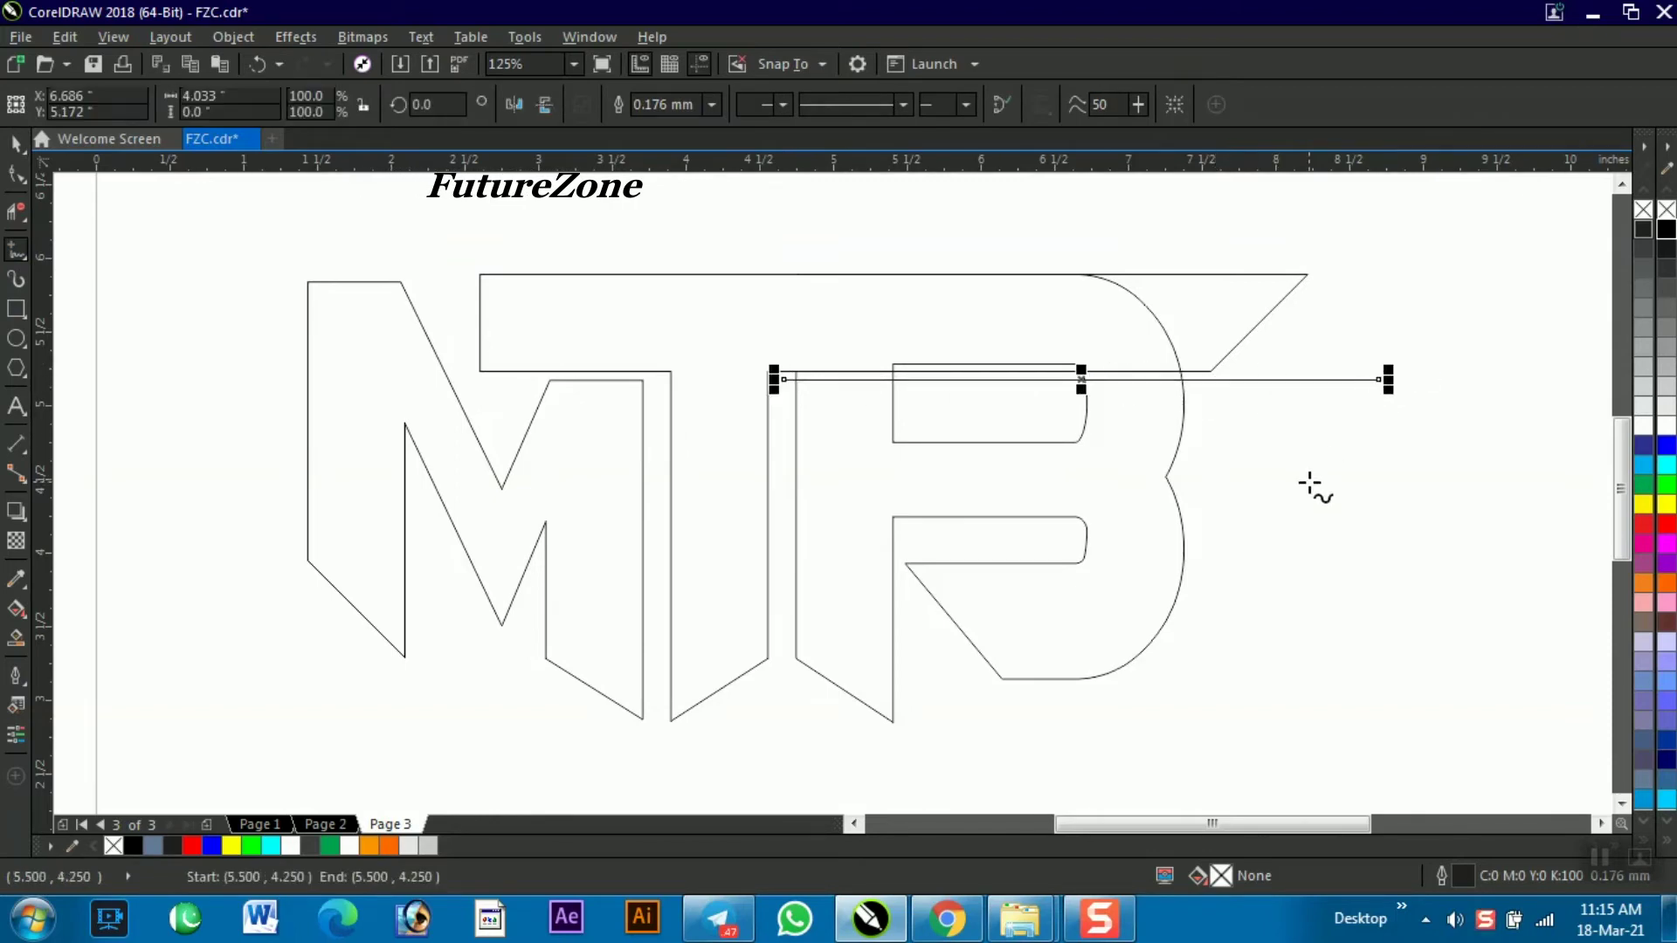
pyautogui.press('space')
pyautogui.press('Escape')
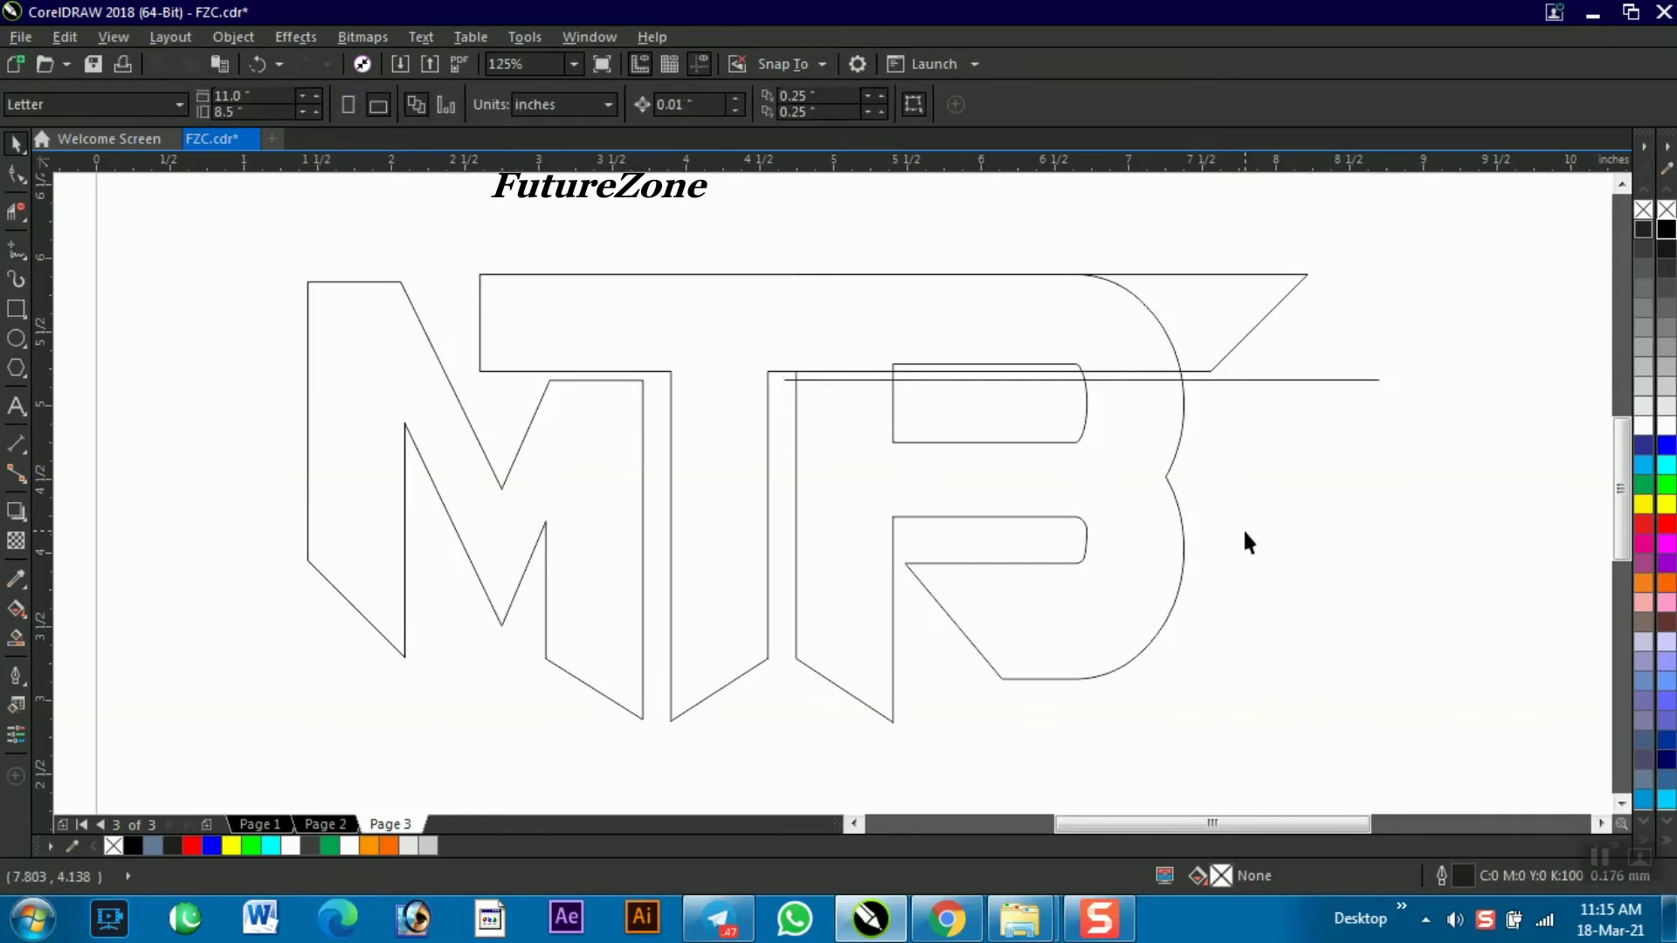
# Step: Nudge the horizontal line up by 0.03 inches, closer to the T's crossbar
pyautogui.click(1257, 379)
pyautogui.press('Up')
pyautogui.press('Up')
pyautogui.press('Up')
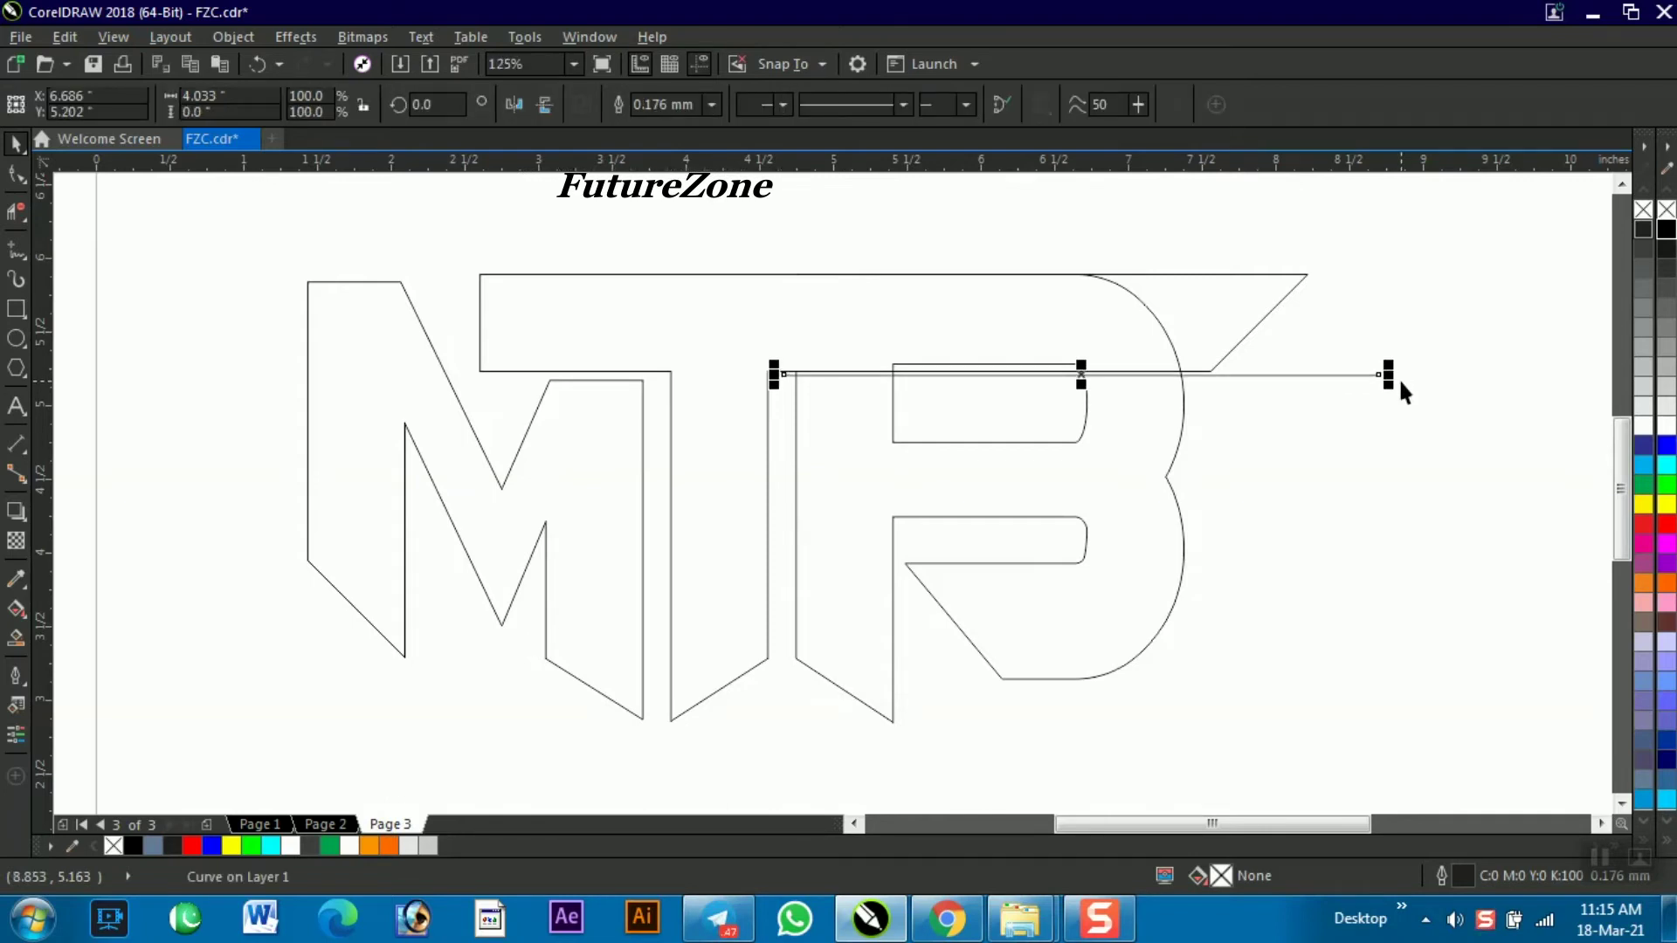
pyautogui.click(1384, 456)
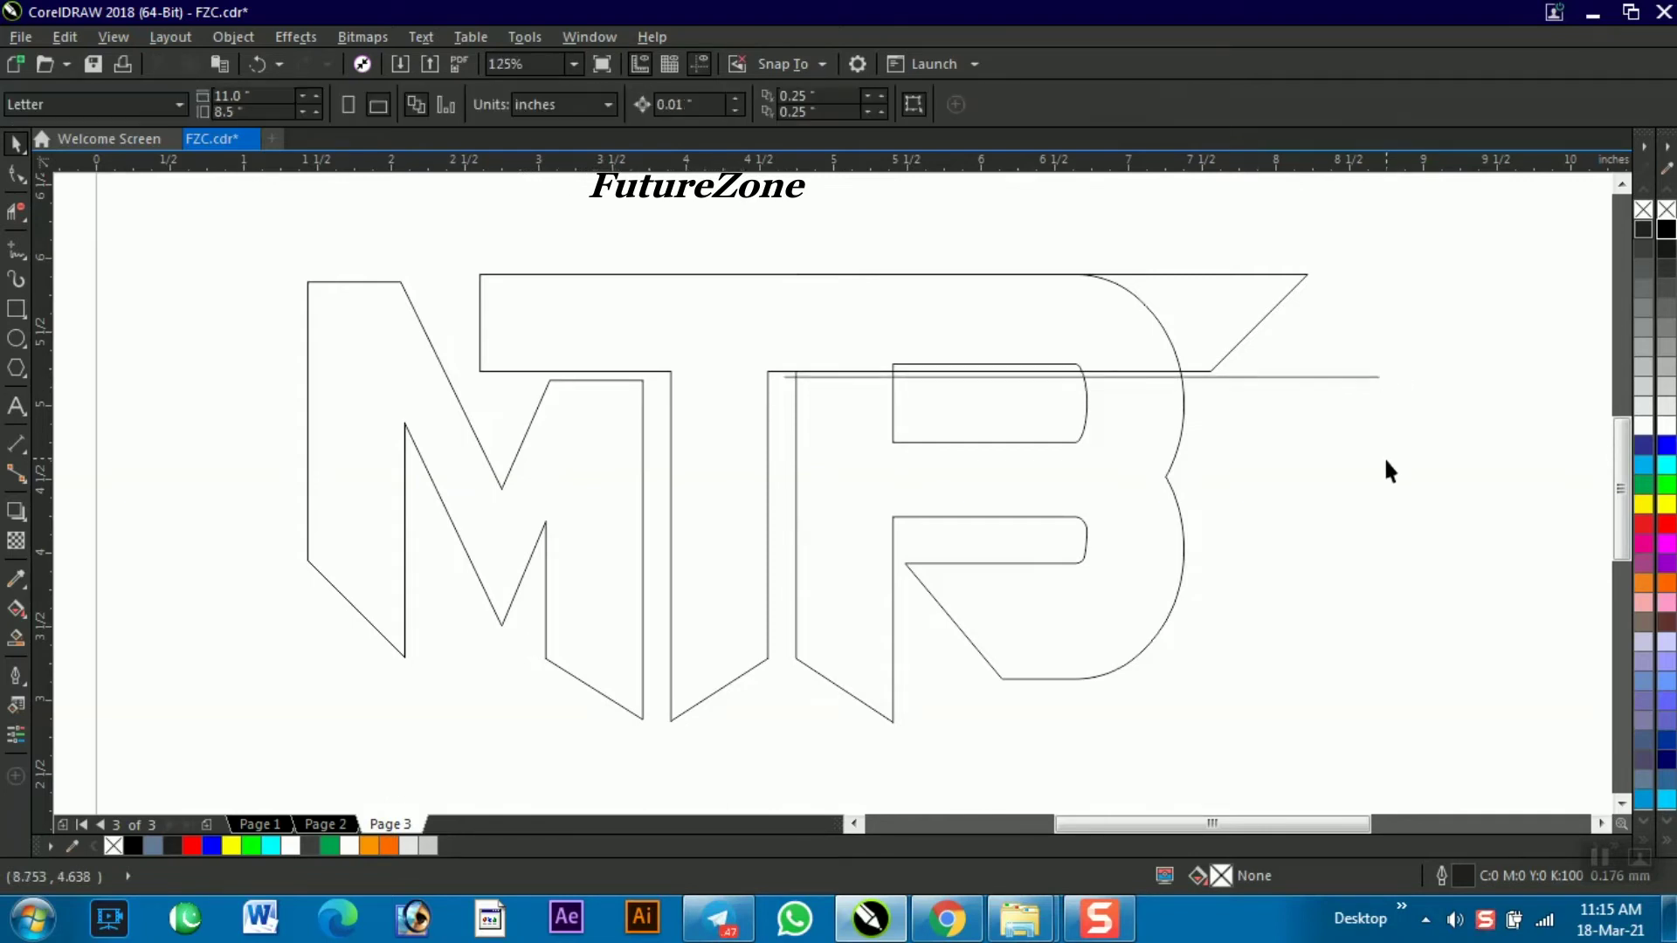
# Step: Group all the letter outlines together with the horizontal line
pyautogui.hotkey('ctrl', 'a')
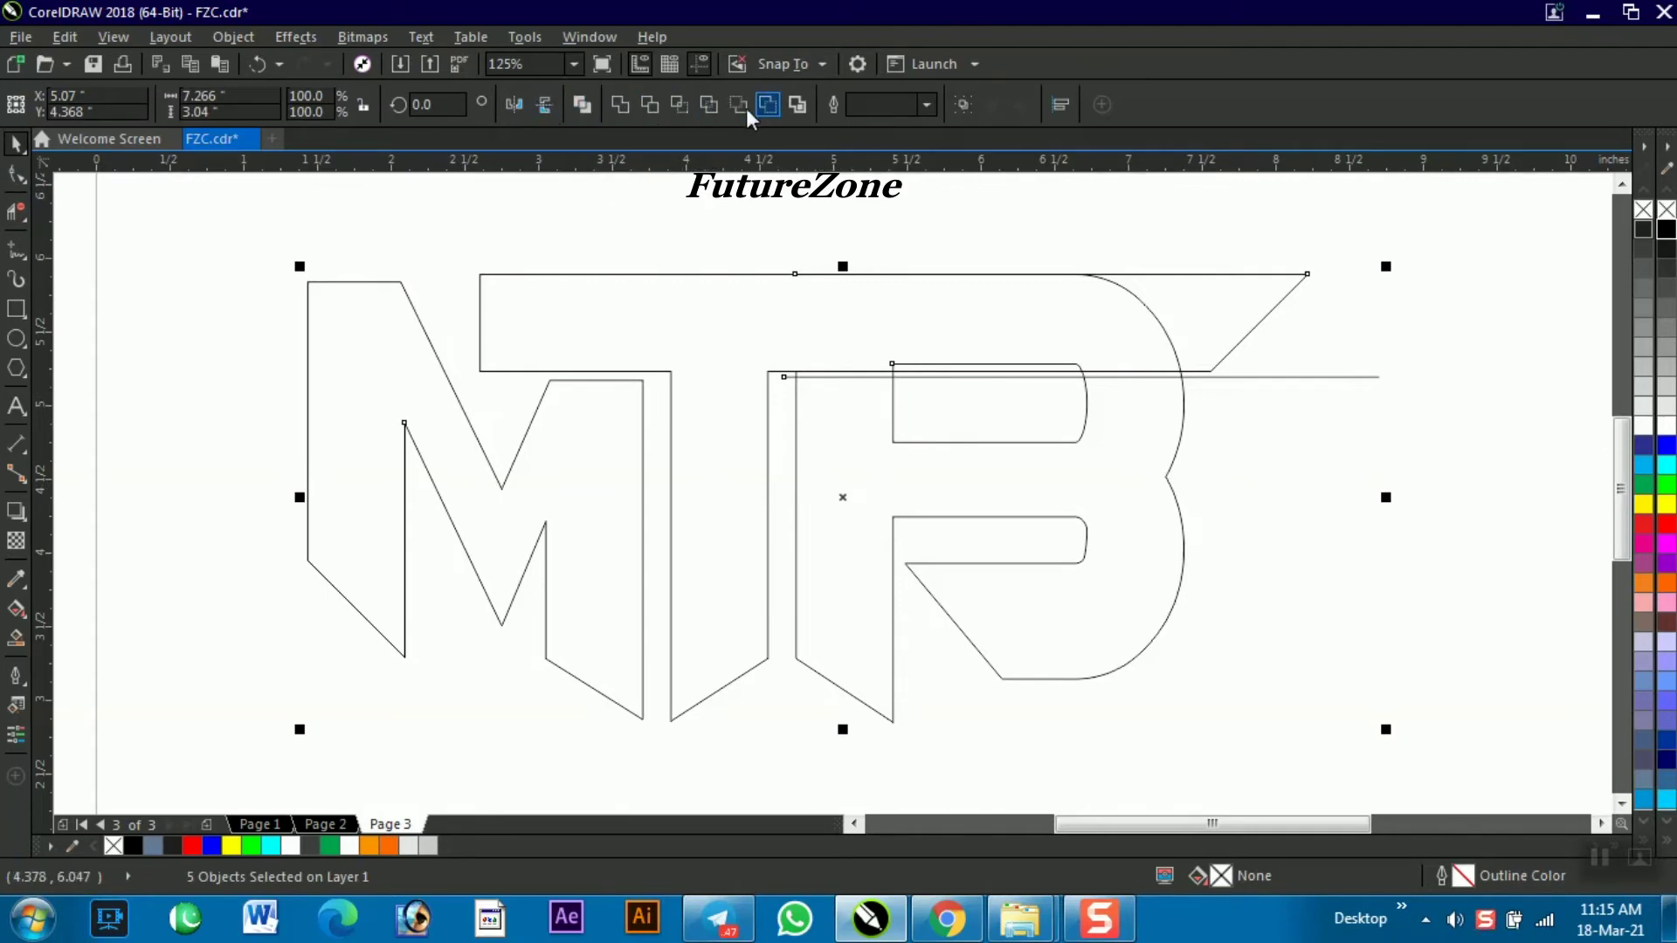
pyautogui.rightClick(707, 305)
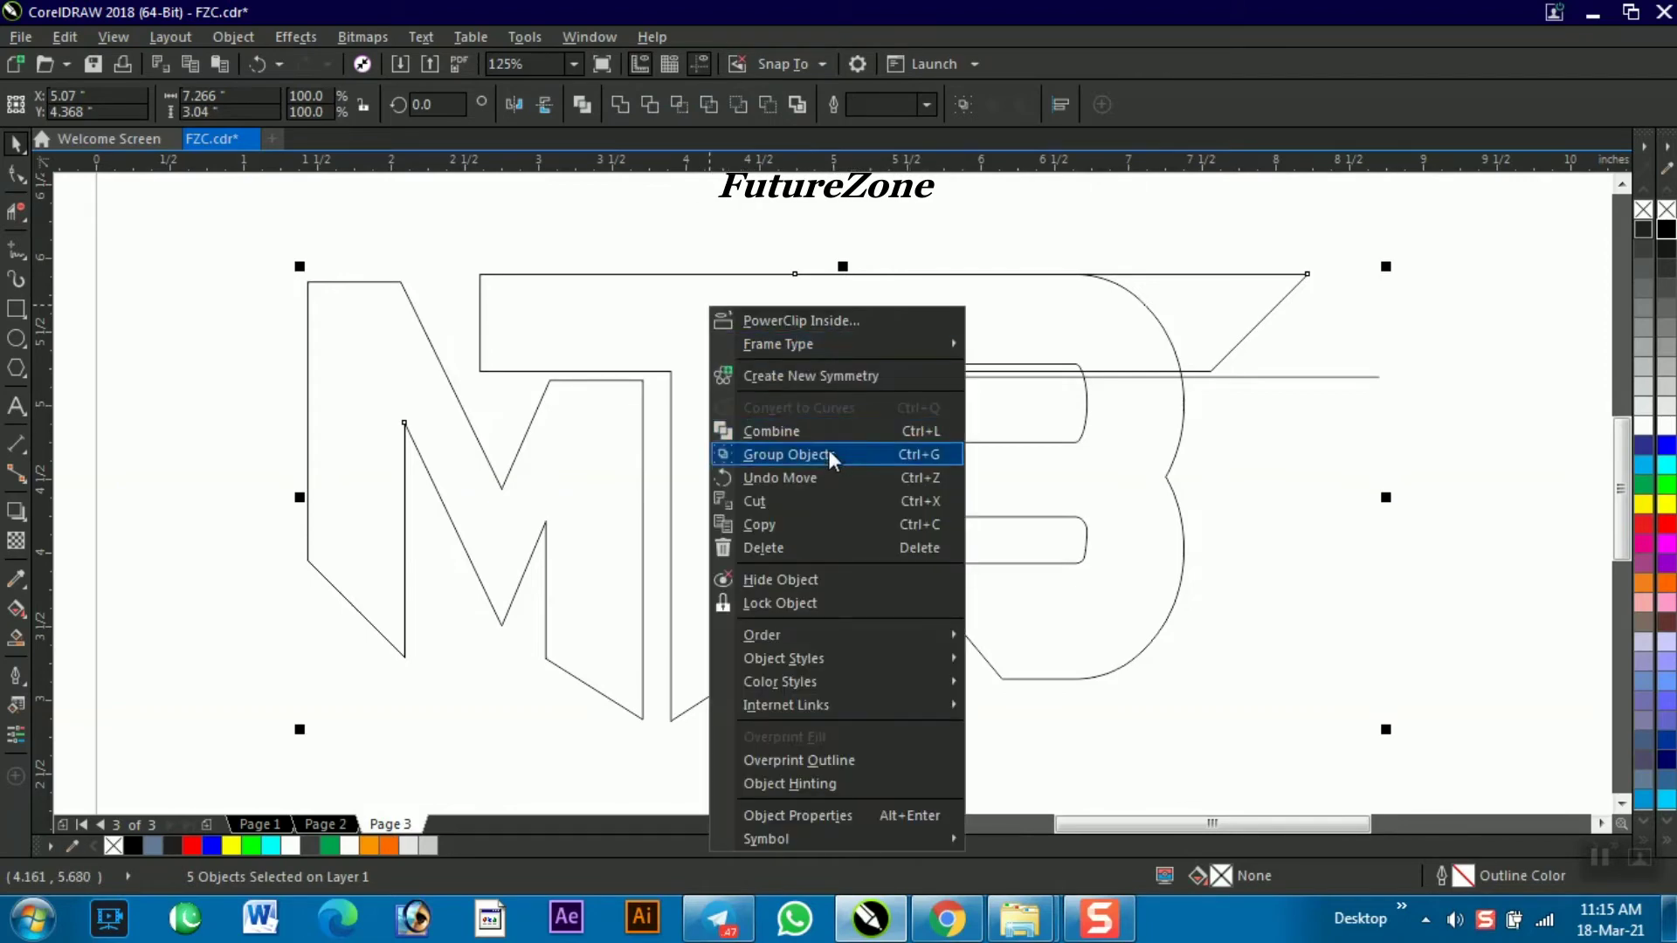
pyautogui.click(904, 454)
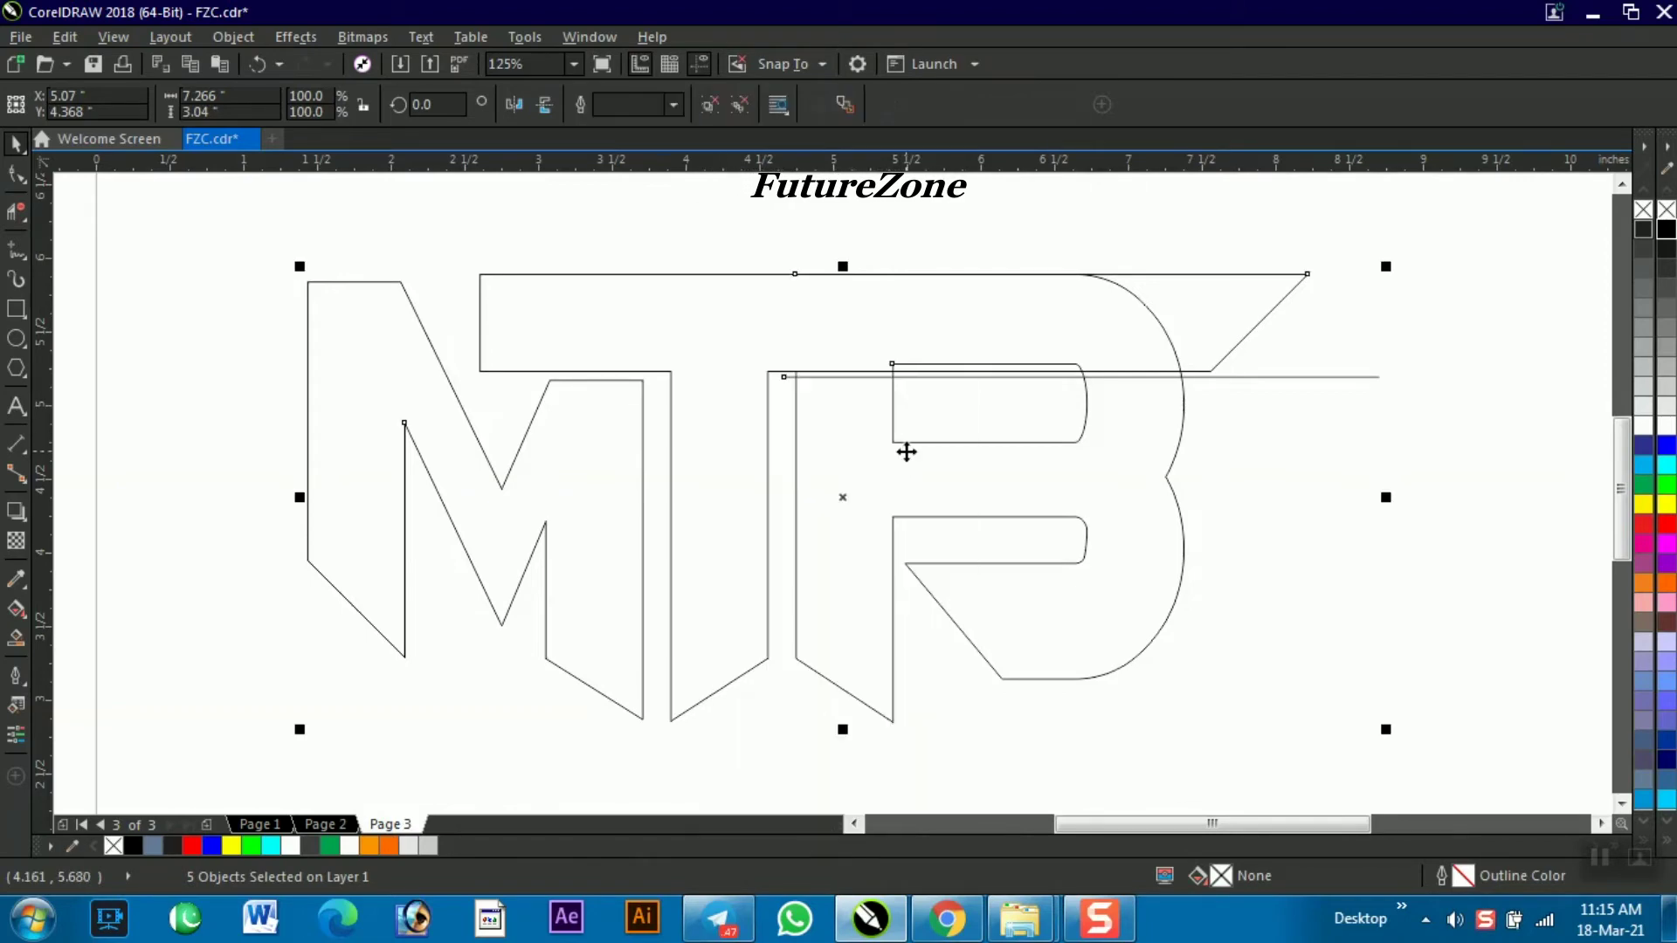
pyautogui.click(1235, 437)
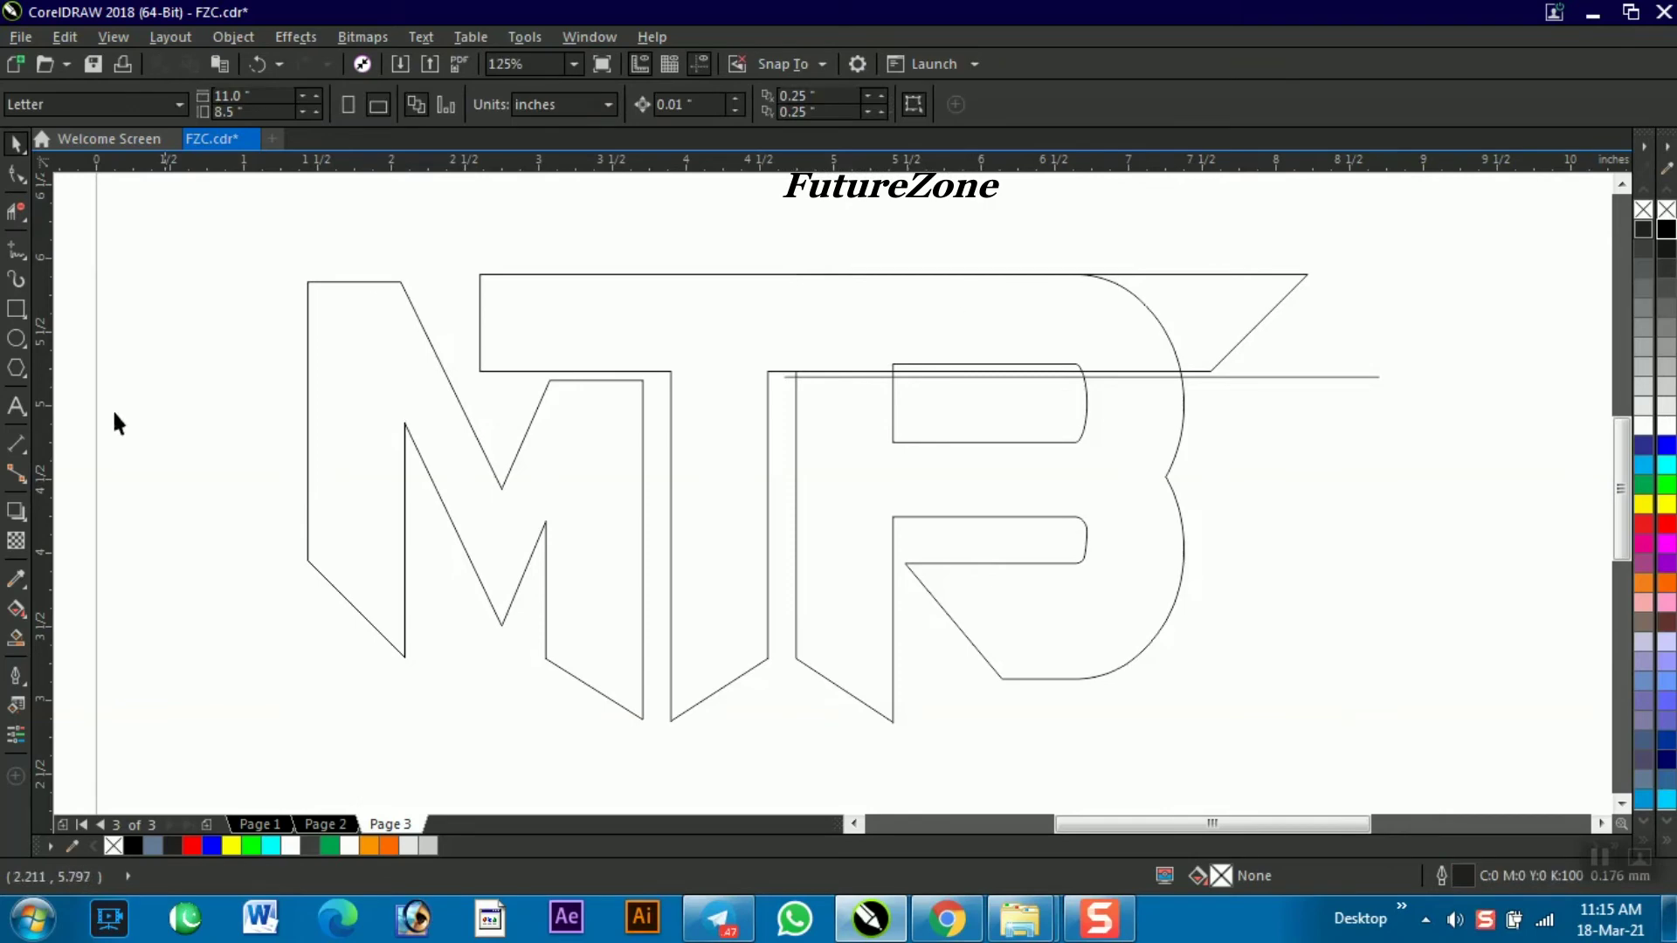
# Step: Create Smart Fill shapes for the M, the T with its crossbar extending into the B, and the lower part of the B
pyautogui.click(15, 638)
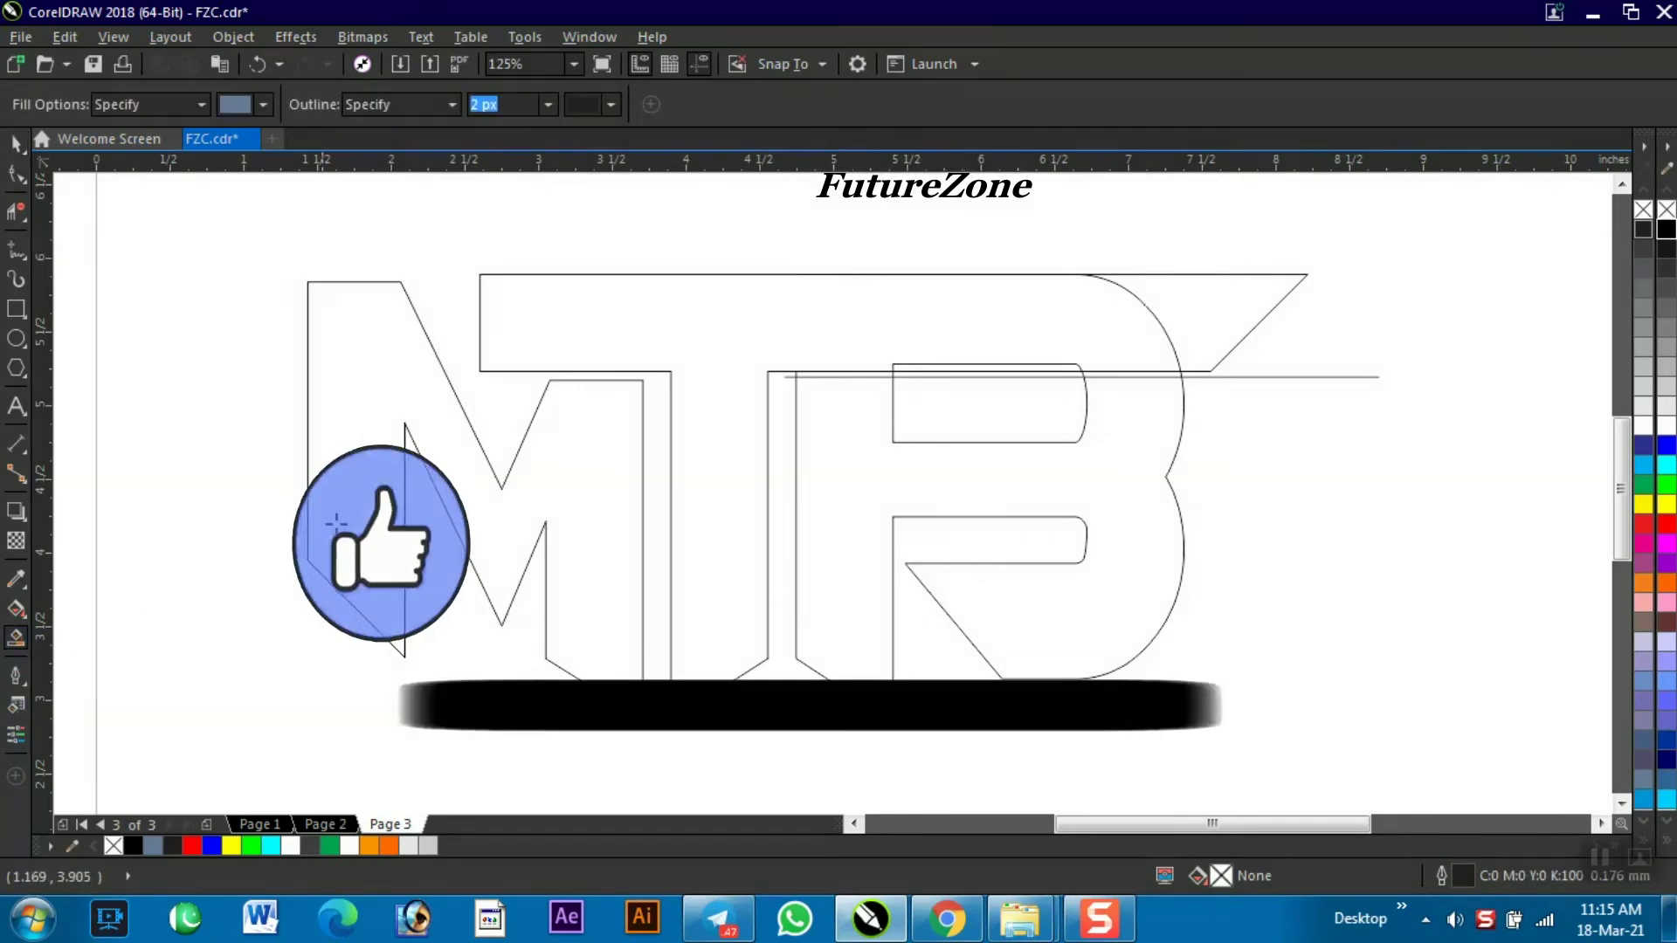
pyautogui.click(390, 393)
pyautogui.click(574, 318)
pyautogui.click(883, 468)
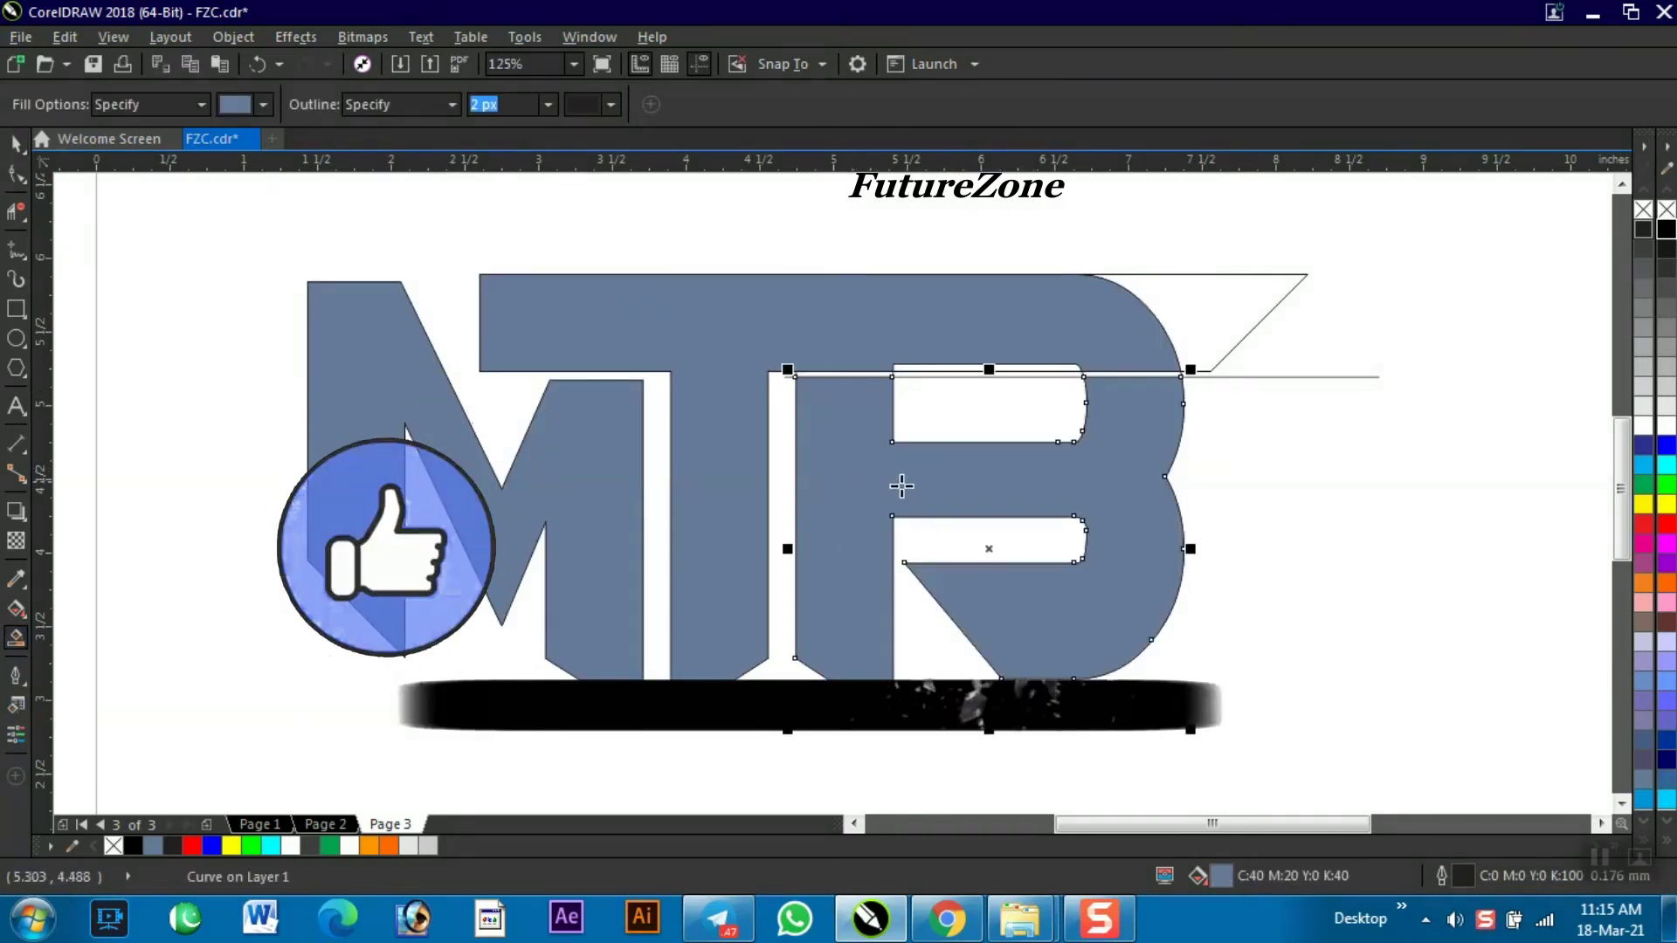
pyautogui.press('space')
# Step: Delete the group of original letter outlines, keeping only the Smart Fill shapes
pyautogui.click(1240, 301)
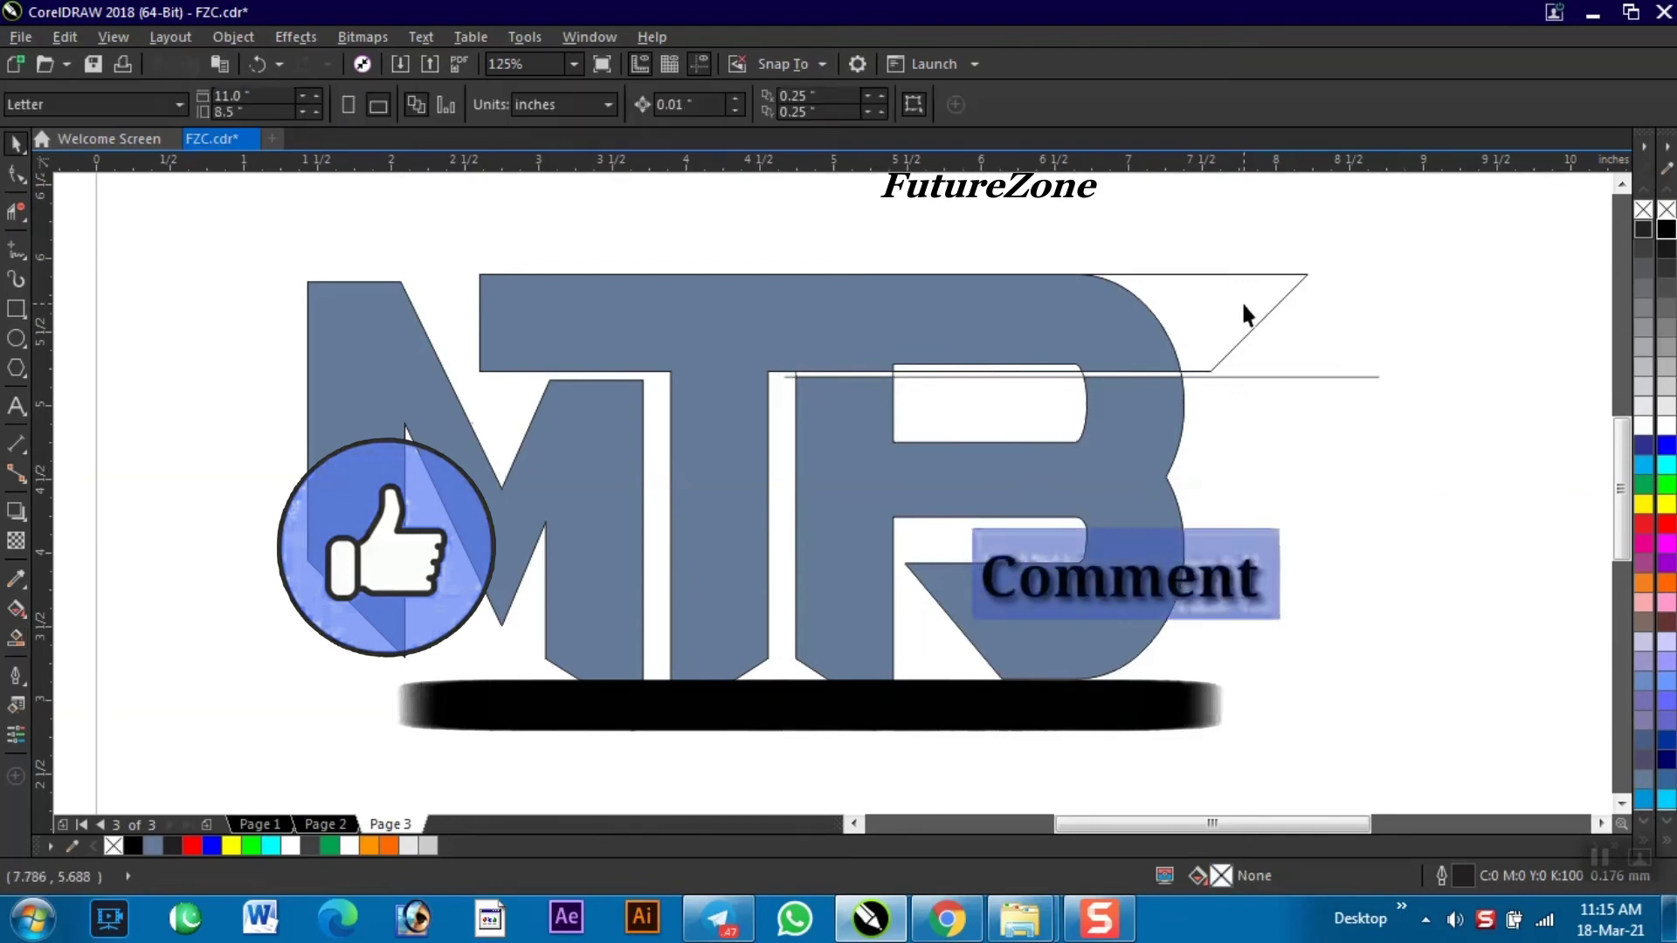
pyautogui.rightClick(1244, 304)
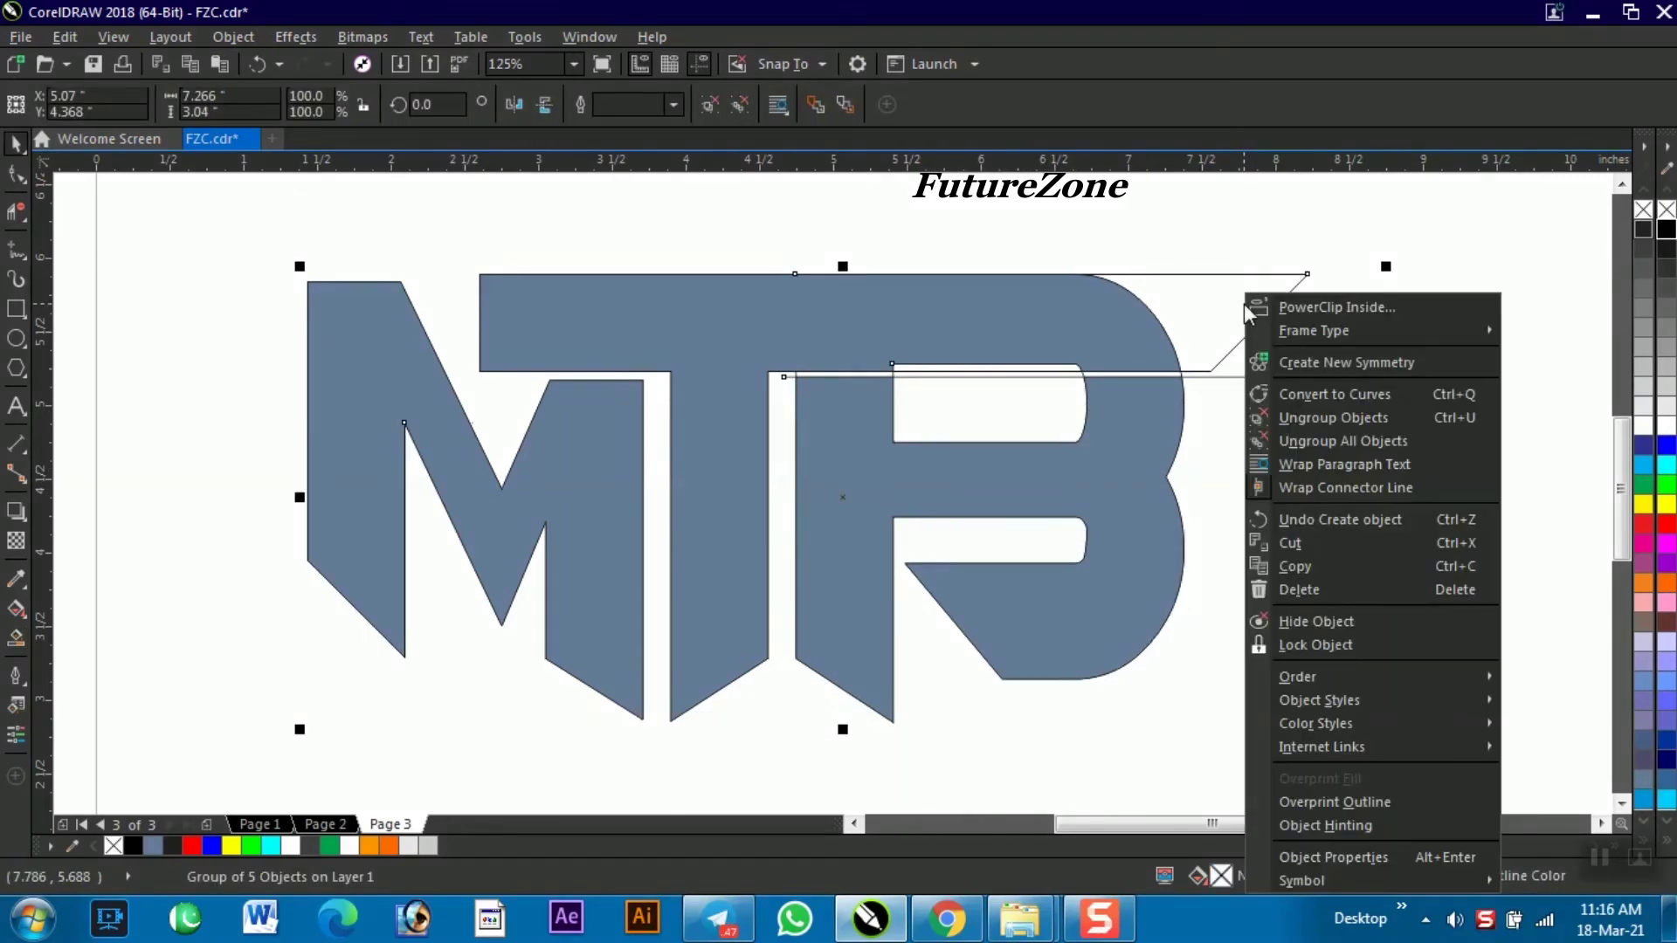
pyautogui.click(1380, 590)
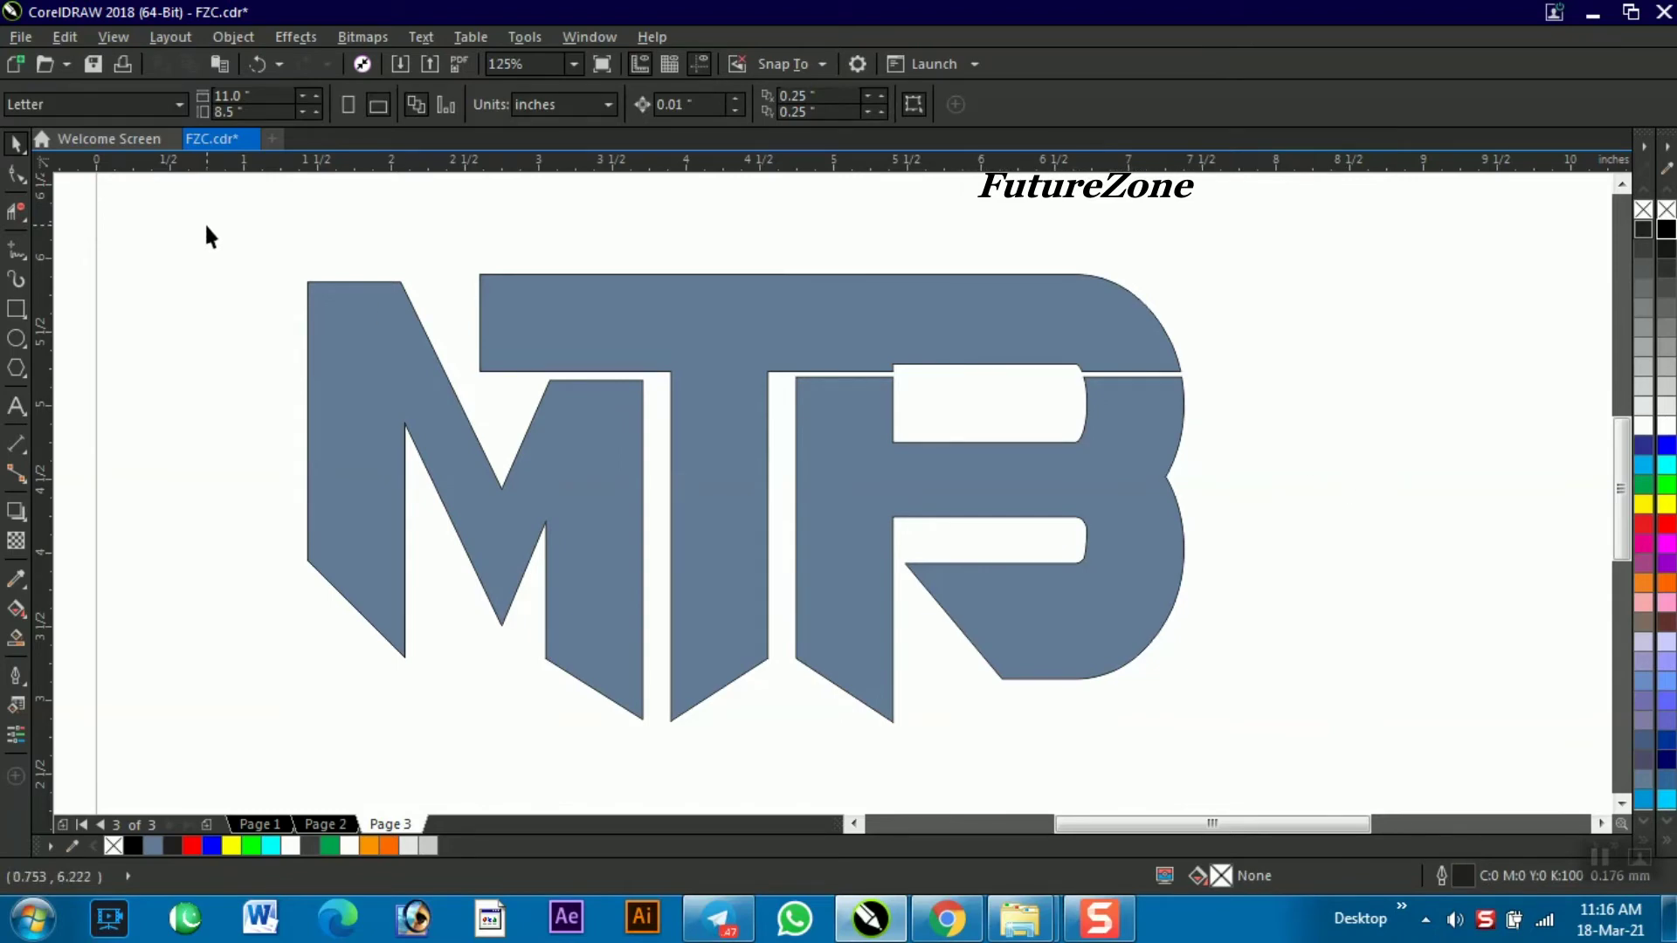
# Step: Fill all three letter shapes with red (#FF0000) and remove their outlines
pyautogui.moveTo(205, 232); pyautogui.dragTo(1223, 751)
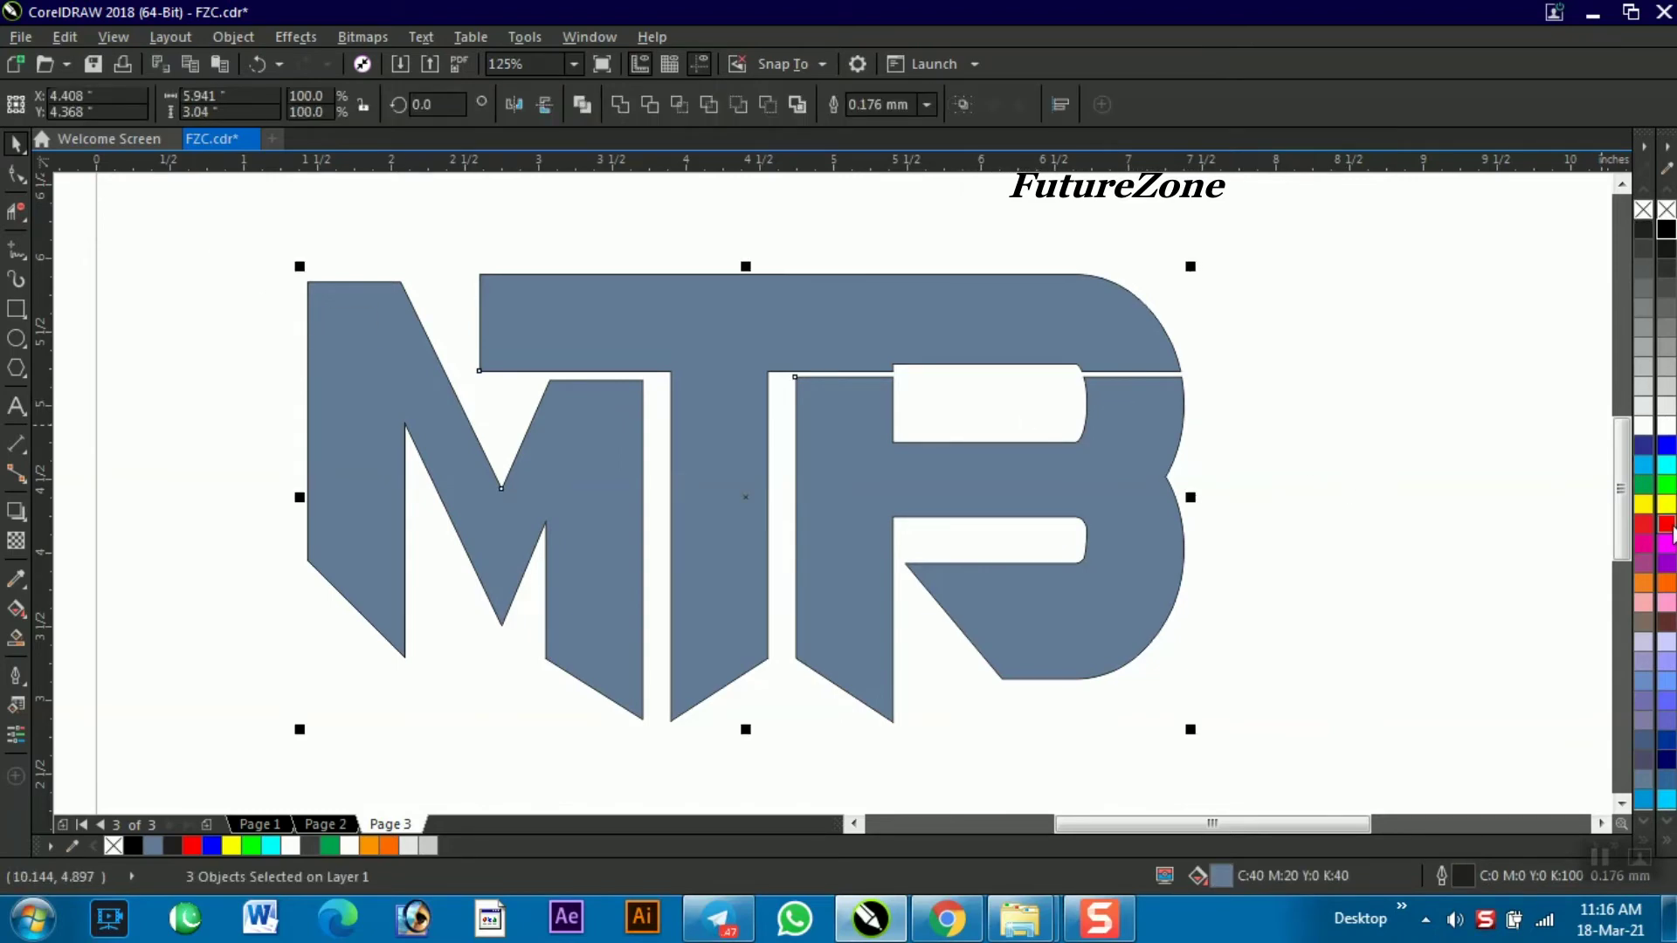
pyautogui.click(1668, 524)
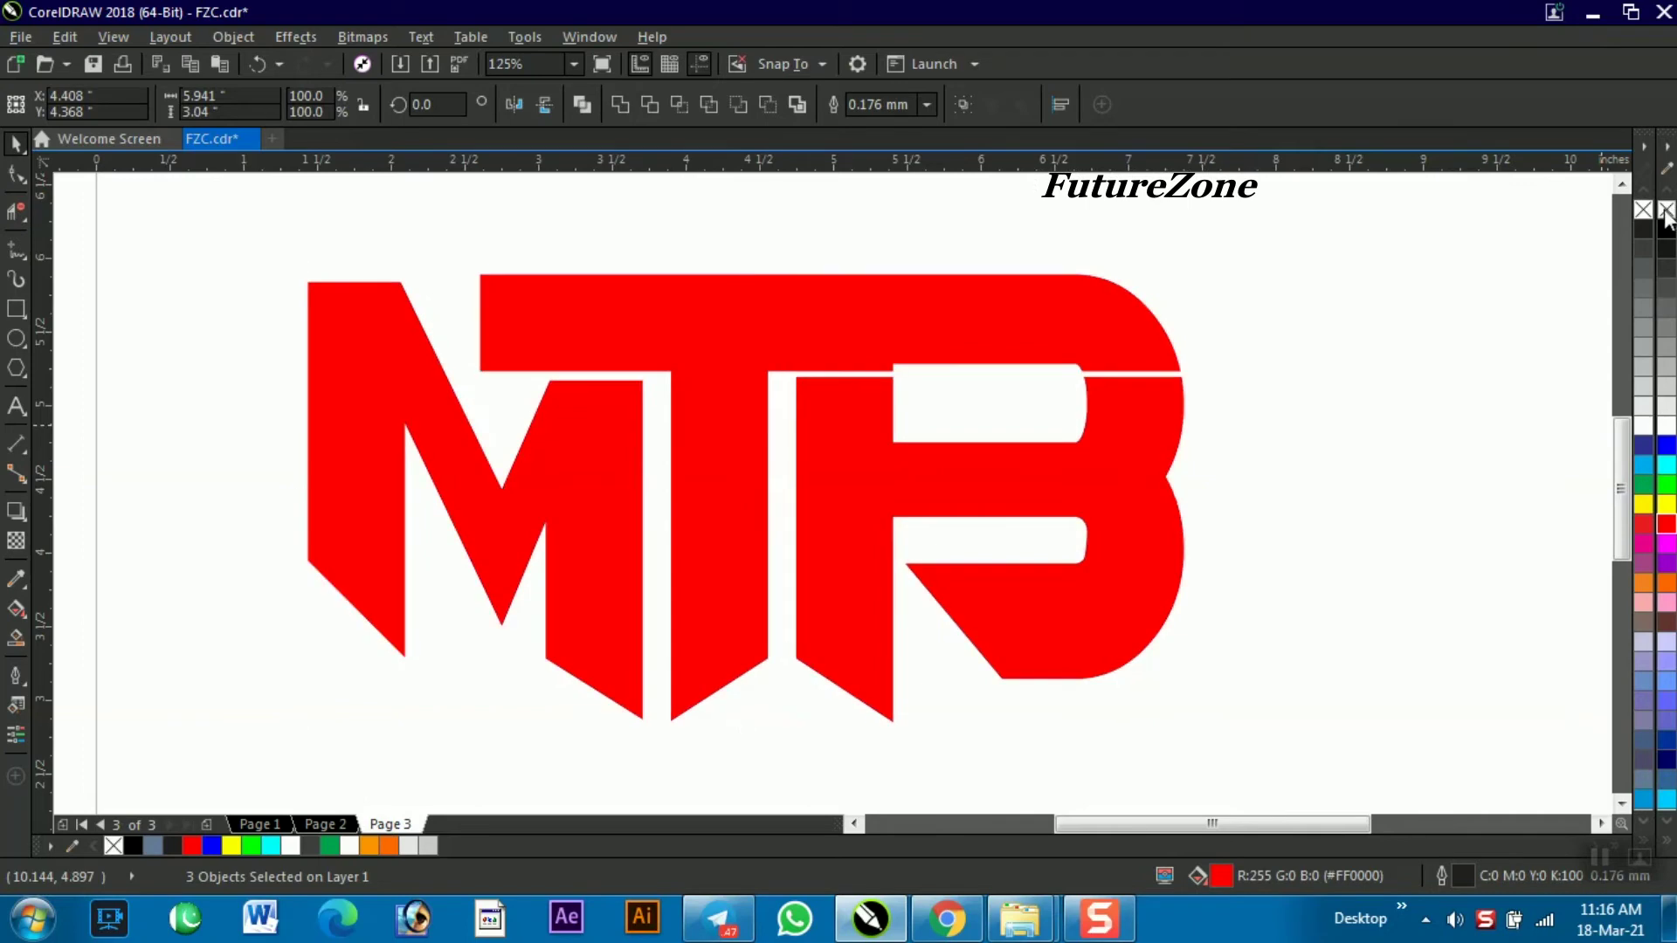
pyautogui.click(1361, 268)
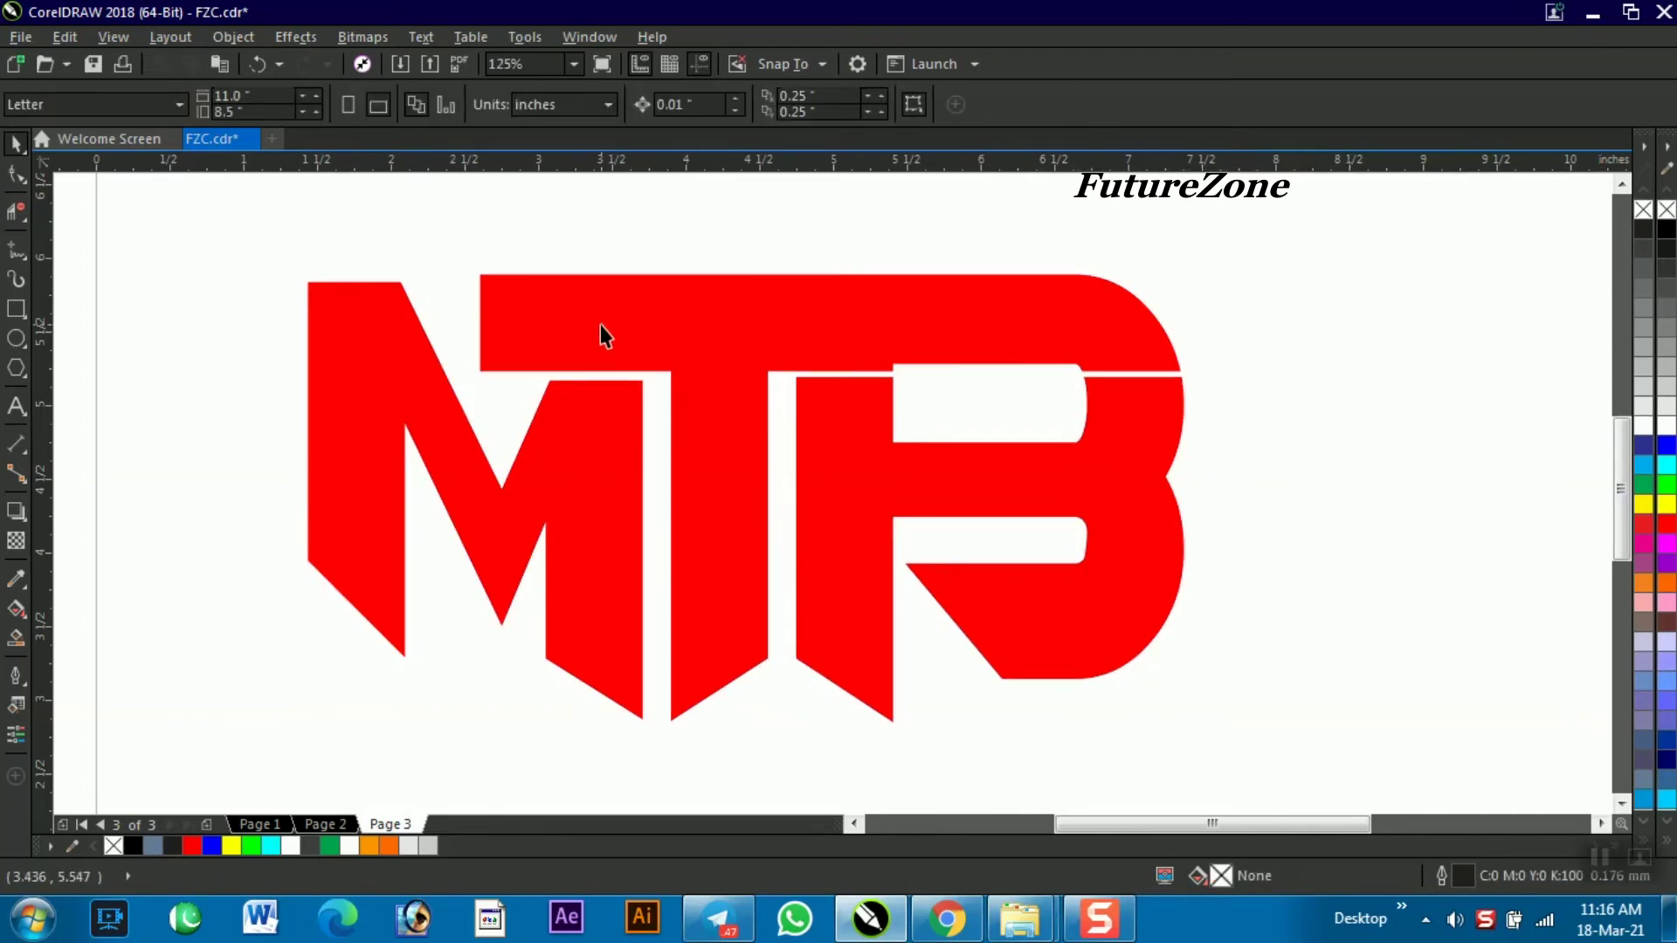
# Step: Enlarge the three letter shapes proportionally to about 140%, roughly 8.34 inches wide
pyautogui.scroll(-3, 600, 325)
pyautogui.moveTo(616, 485); pyautogui.dragTo(1161, 709)
pyautogui.moveTo(970, 599); pyautogui.dragTo(1178, 780)
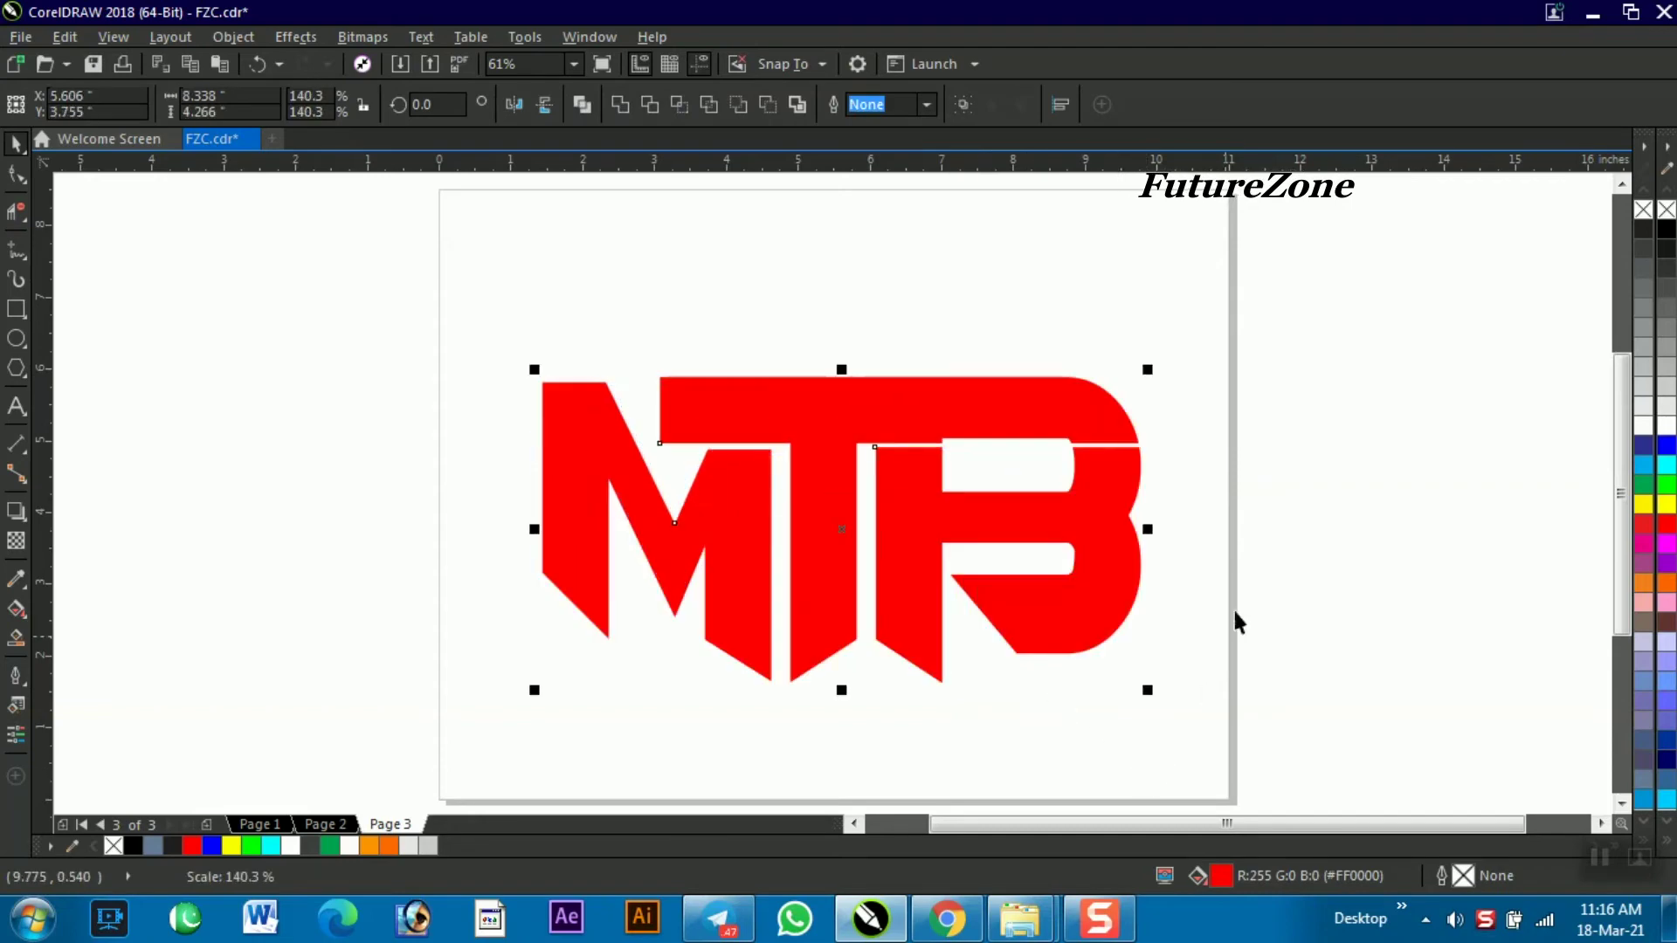
# Step: Group the three letters and centre the group on the page
pyautogui.hotkey('ctrl', 'g')
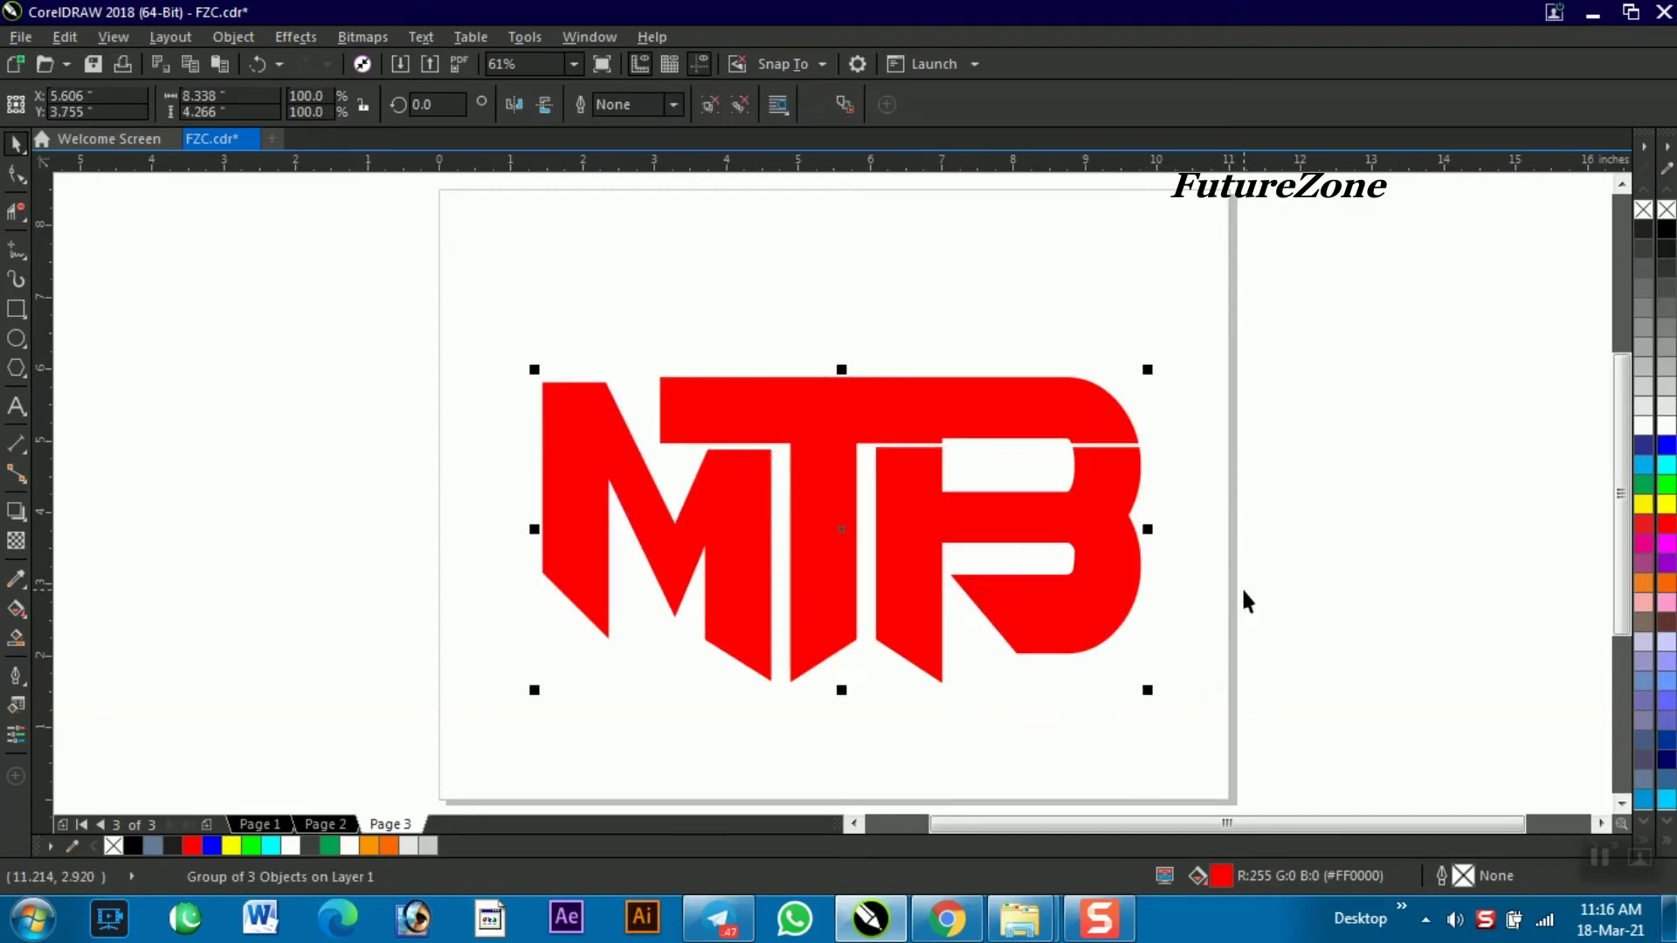
pyautogui.moveTo(1114, 588); pyautogui.dragTo(1106, 555)
pyautogui.click(1192, 349)
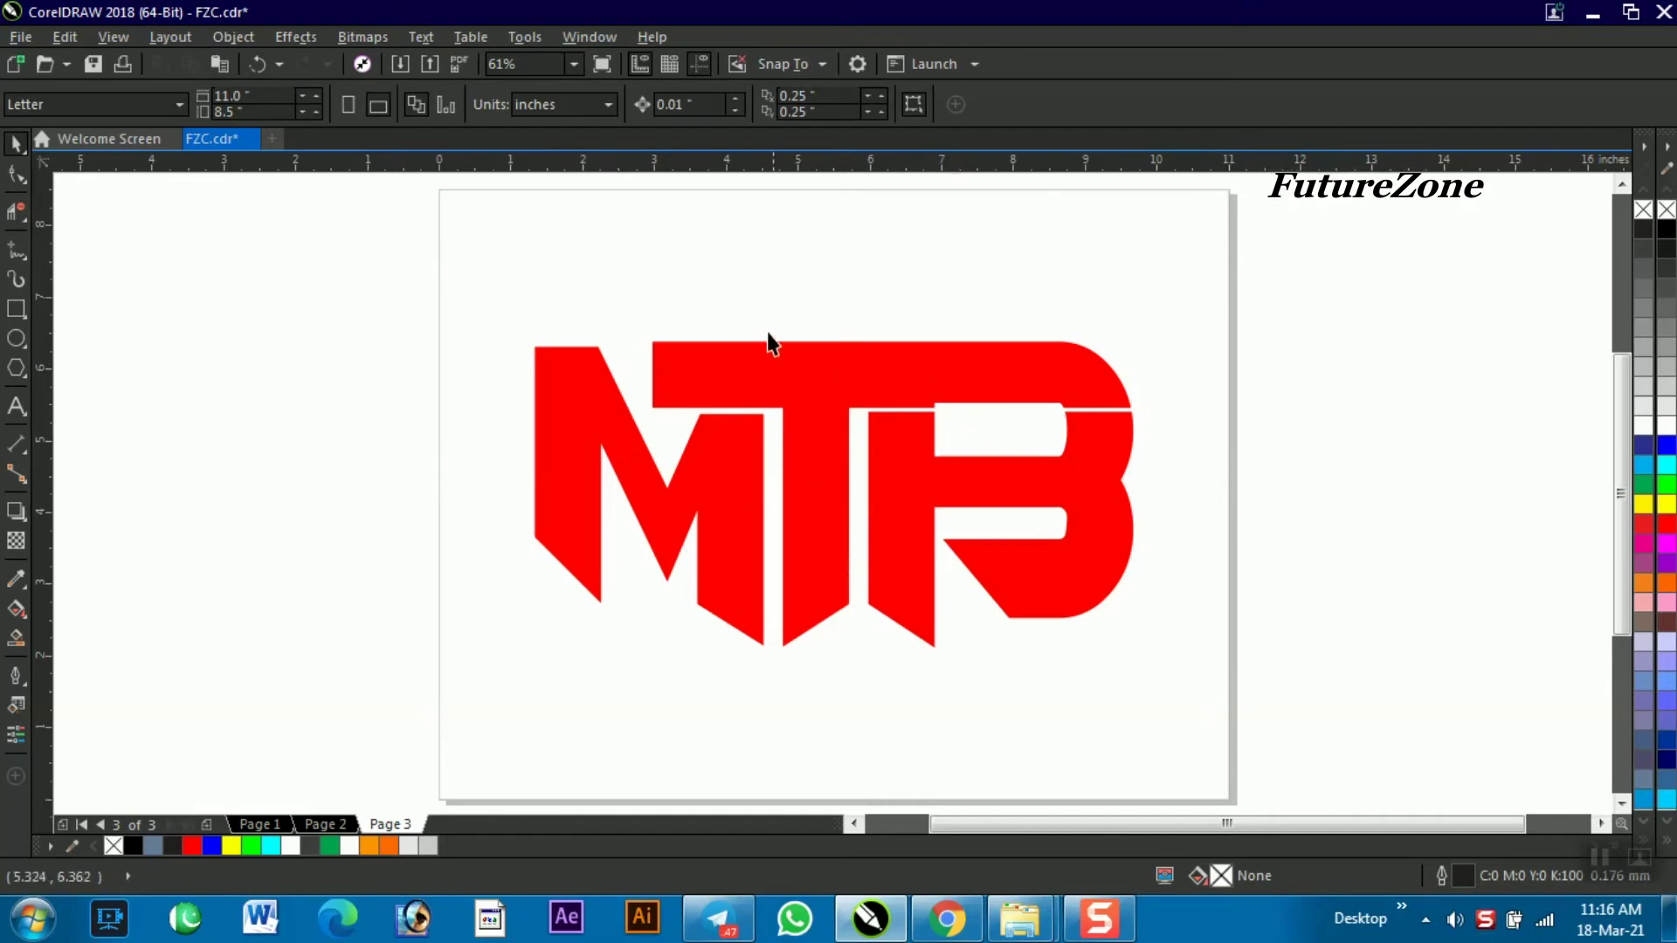
# Step: Slant the left end of the T's crossbar by moving its upper corner left toward the M
pyautogui.click(747, 377)
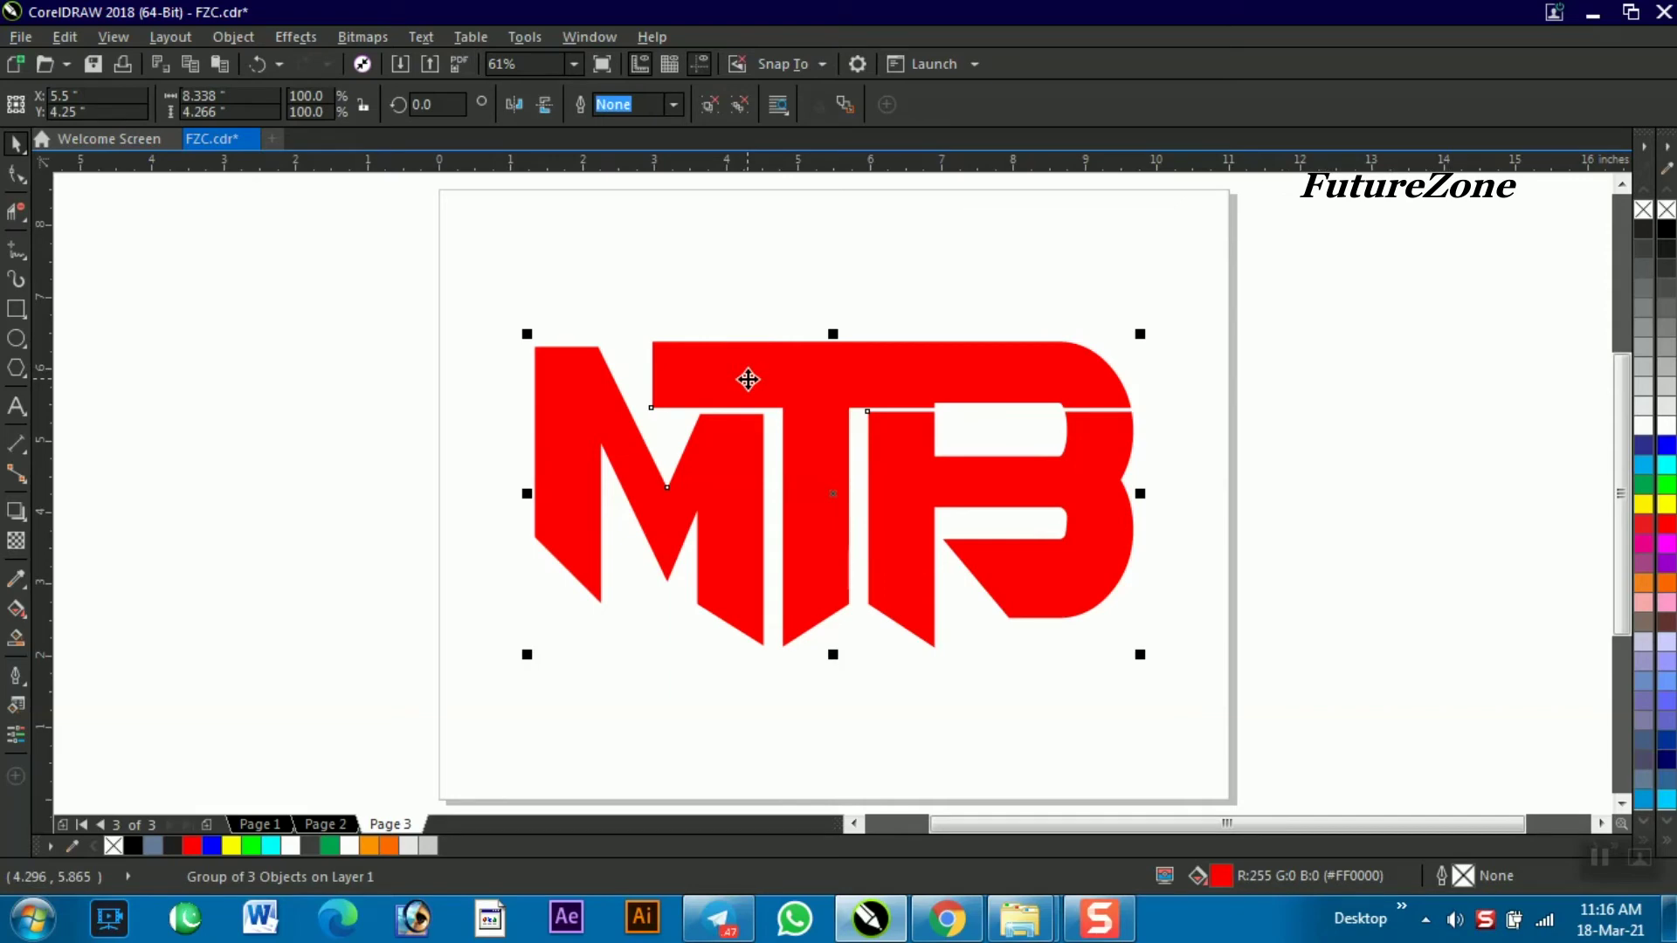
pyautogui.click(1283, 353)
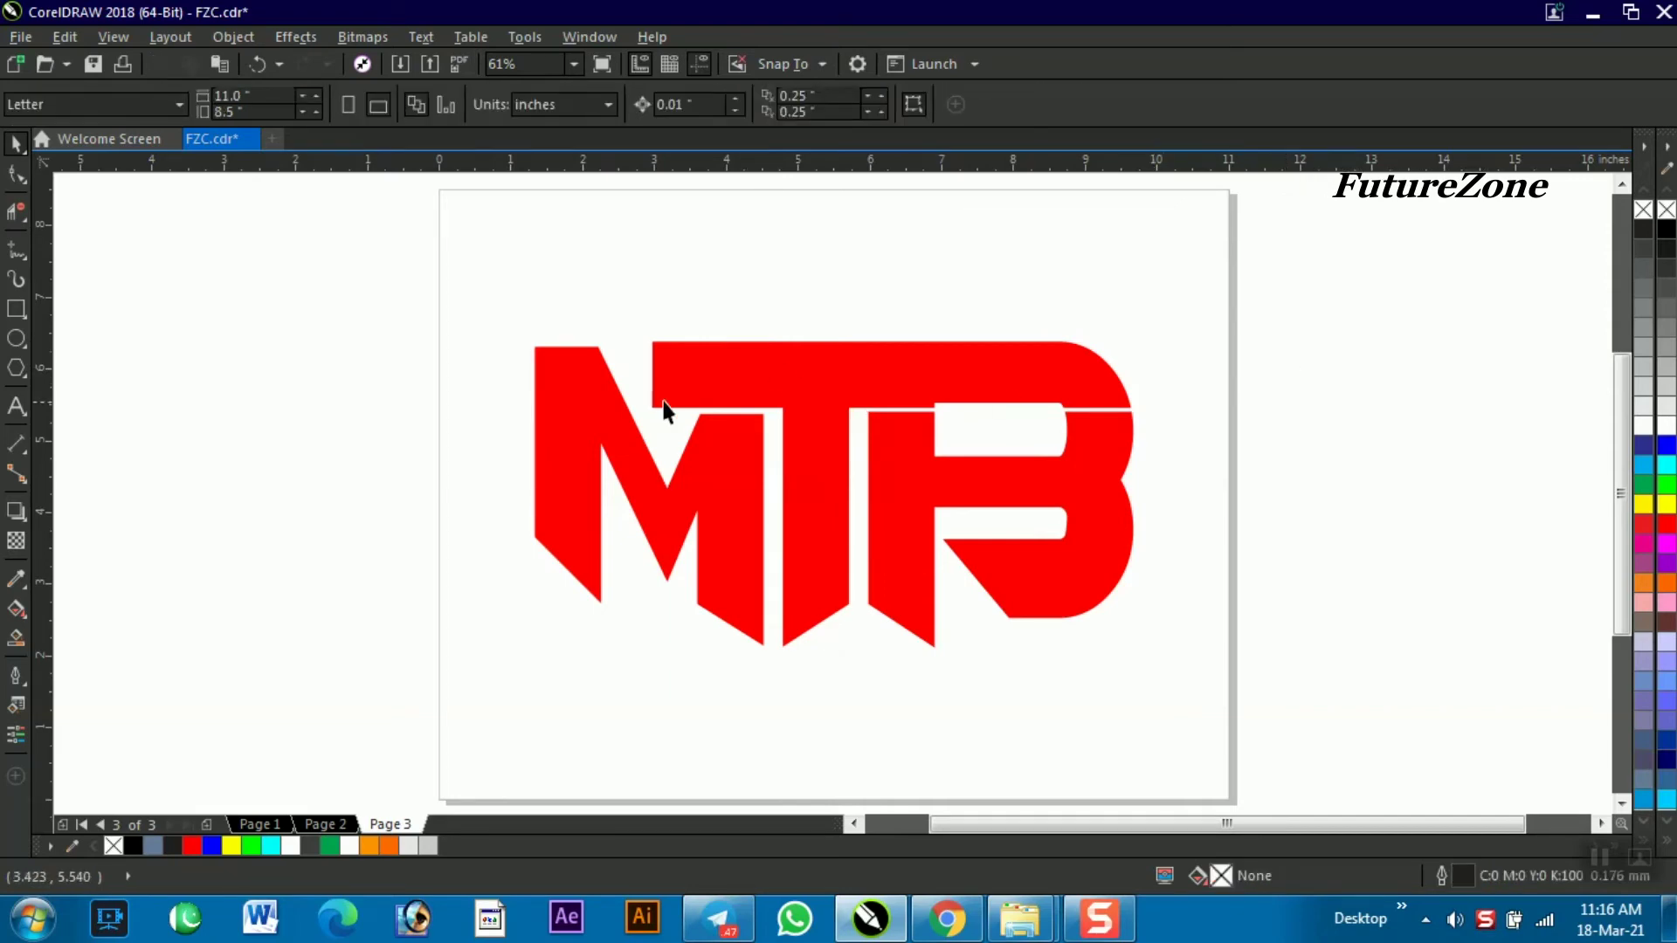
pyautogui.click(670, 372)
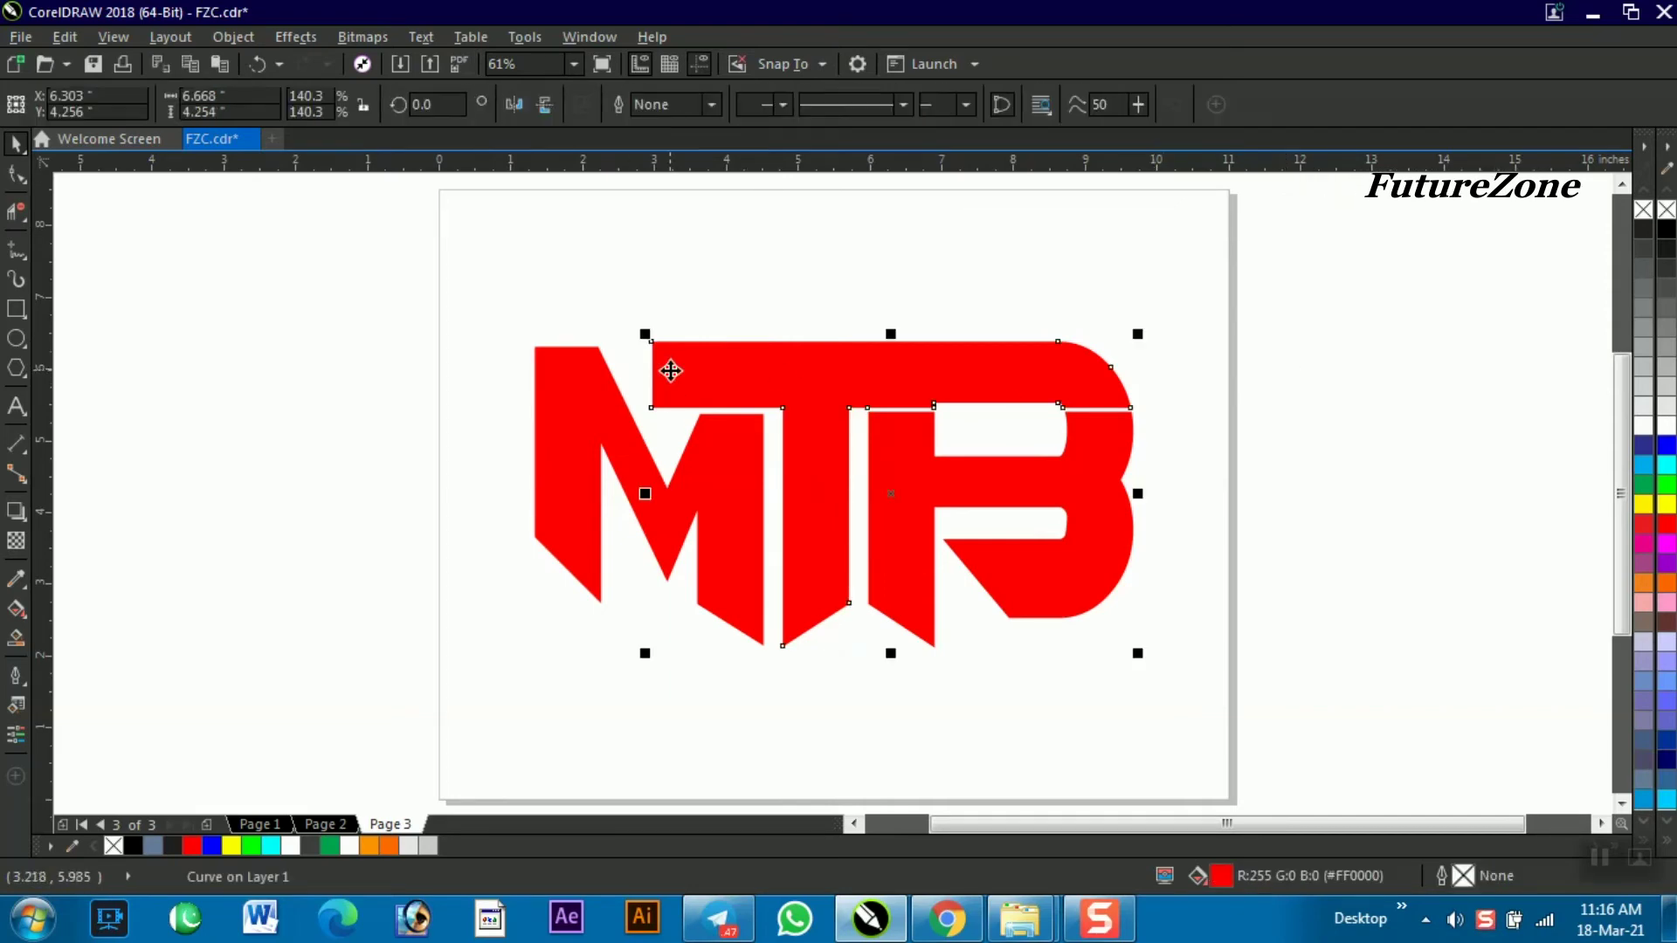
pyautogui.press('F10')
pyautogui.moveTo(652, 343); pyautogui.dragTo(612, 344)
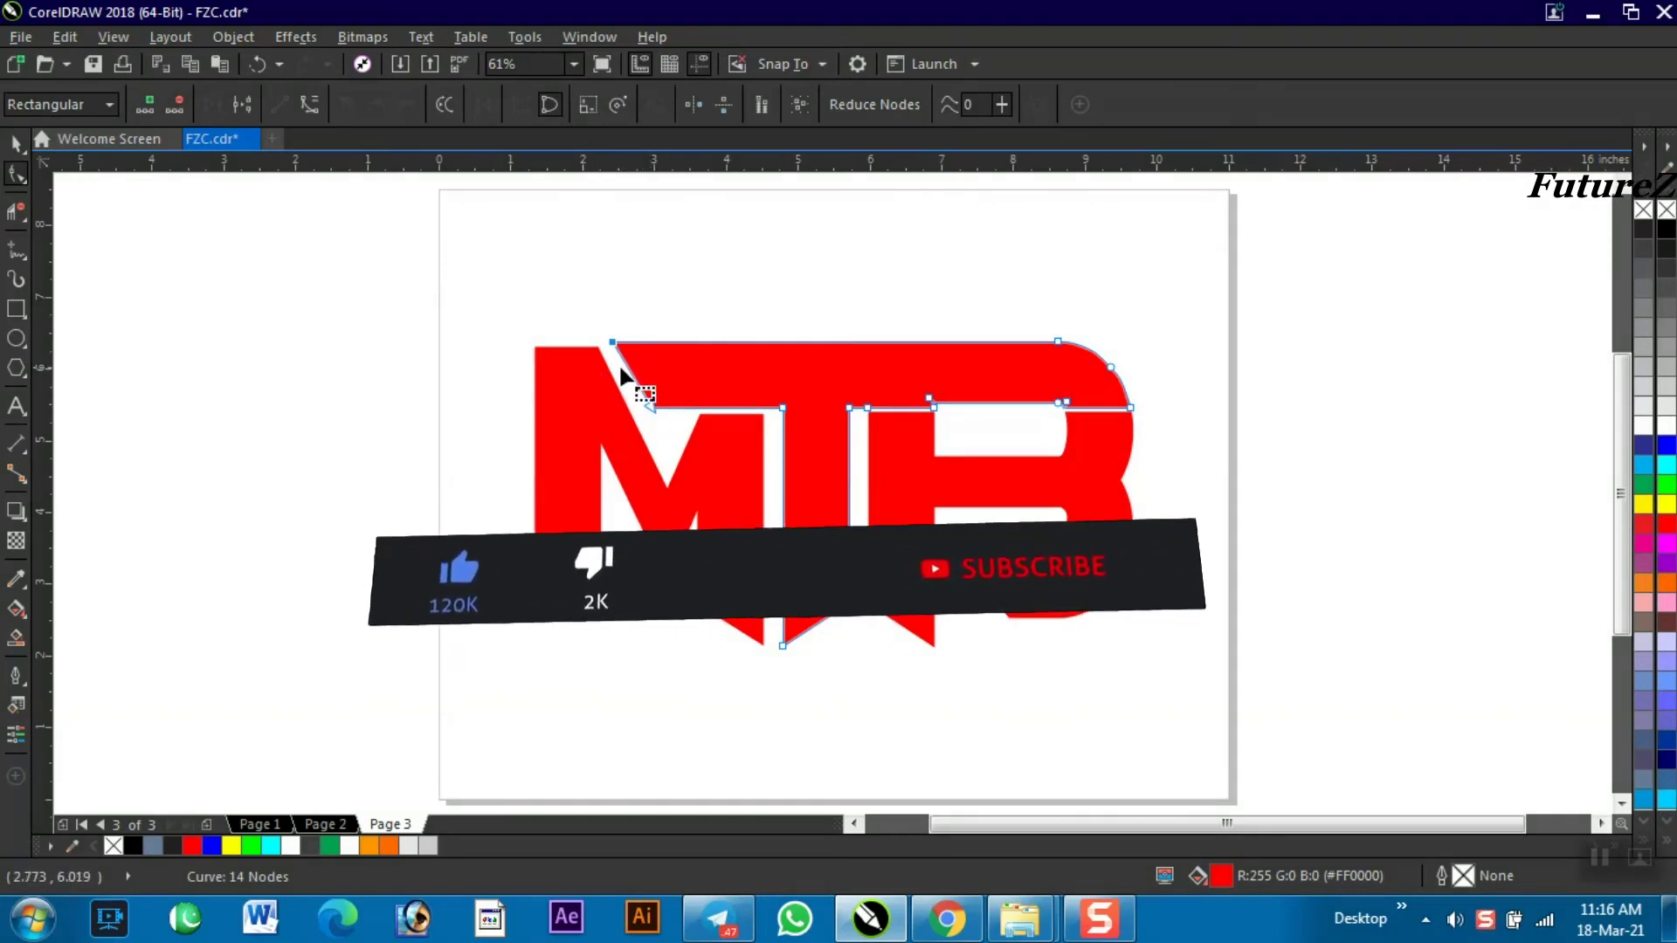
# Step: Shift the lower left corner of the T's crossbar left so its slanted end runs parallel to the M's diagonal
pyautogui.scroll(2, 620, 367)
pyautogui.click(681, 446)
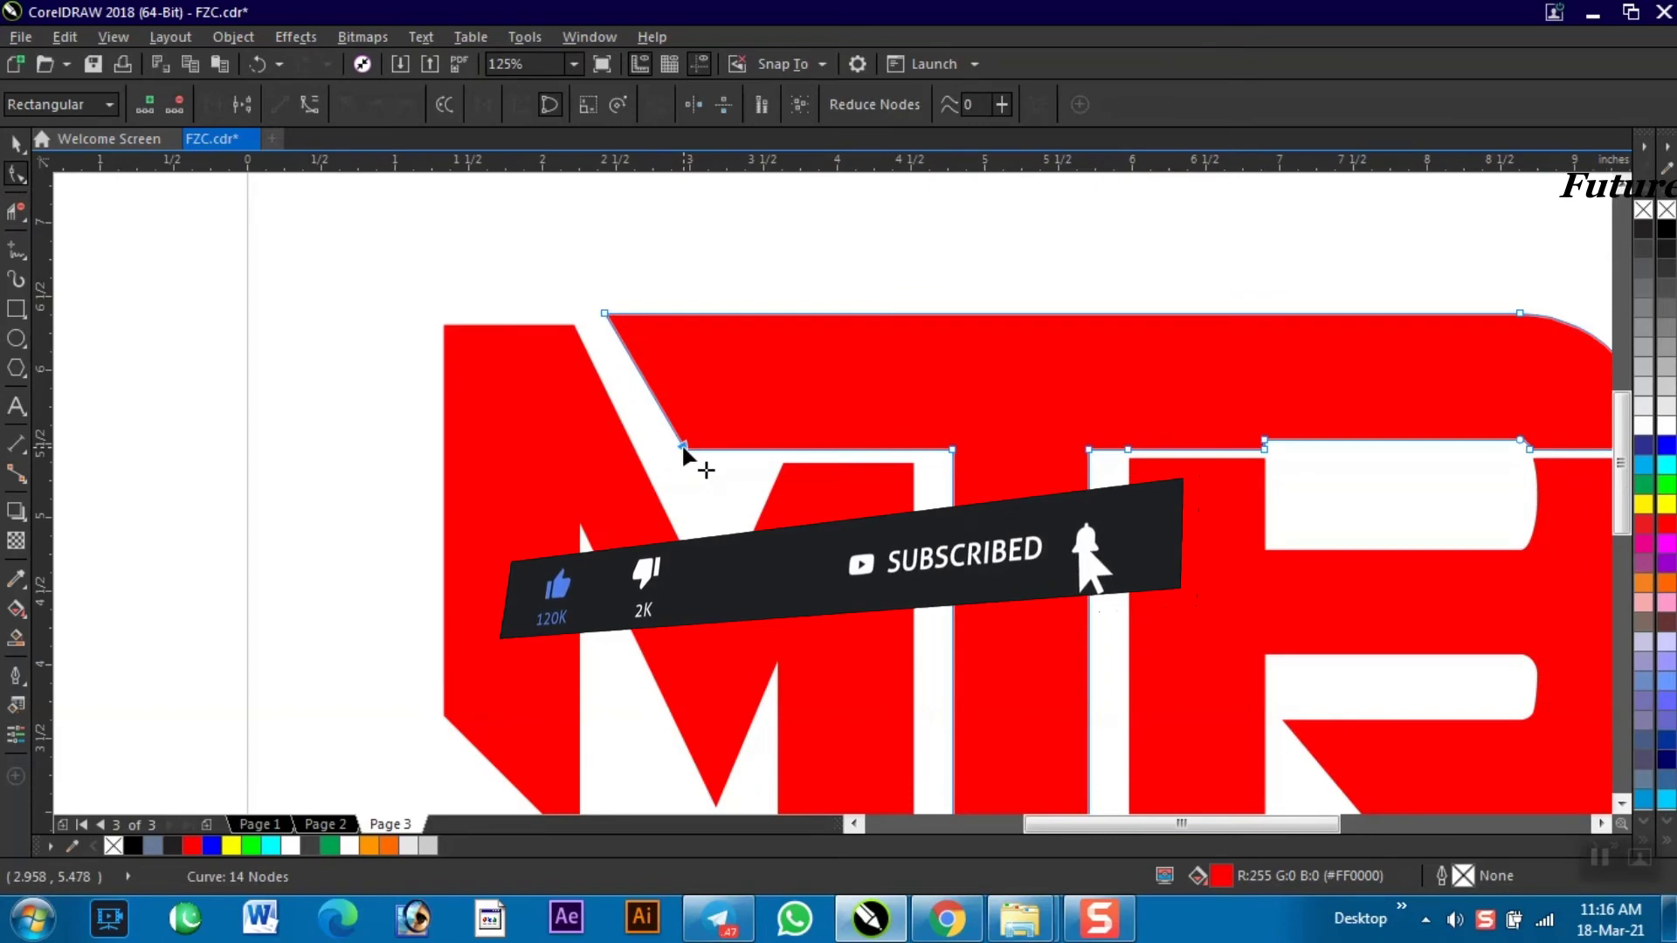
pyautogui.moveTo(681, 444); pyautogui.dragTo(663, 444)
pyautogui.press('space')
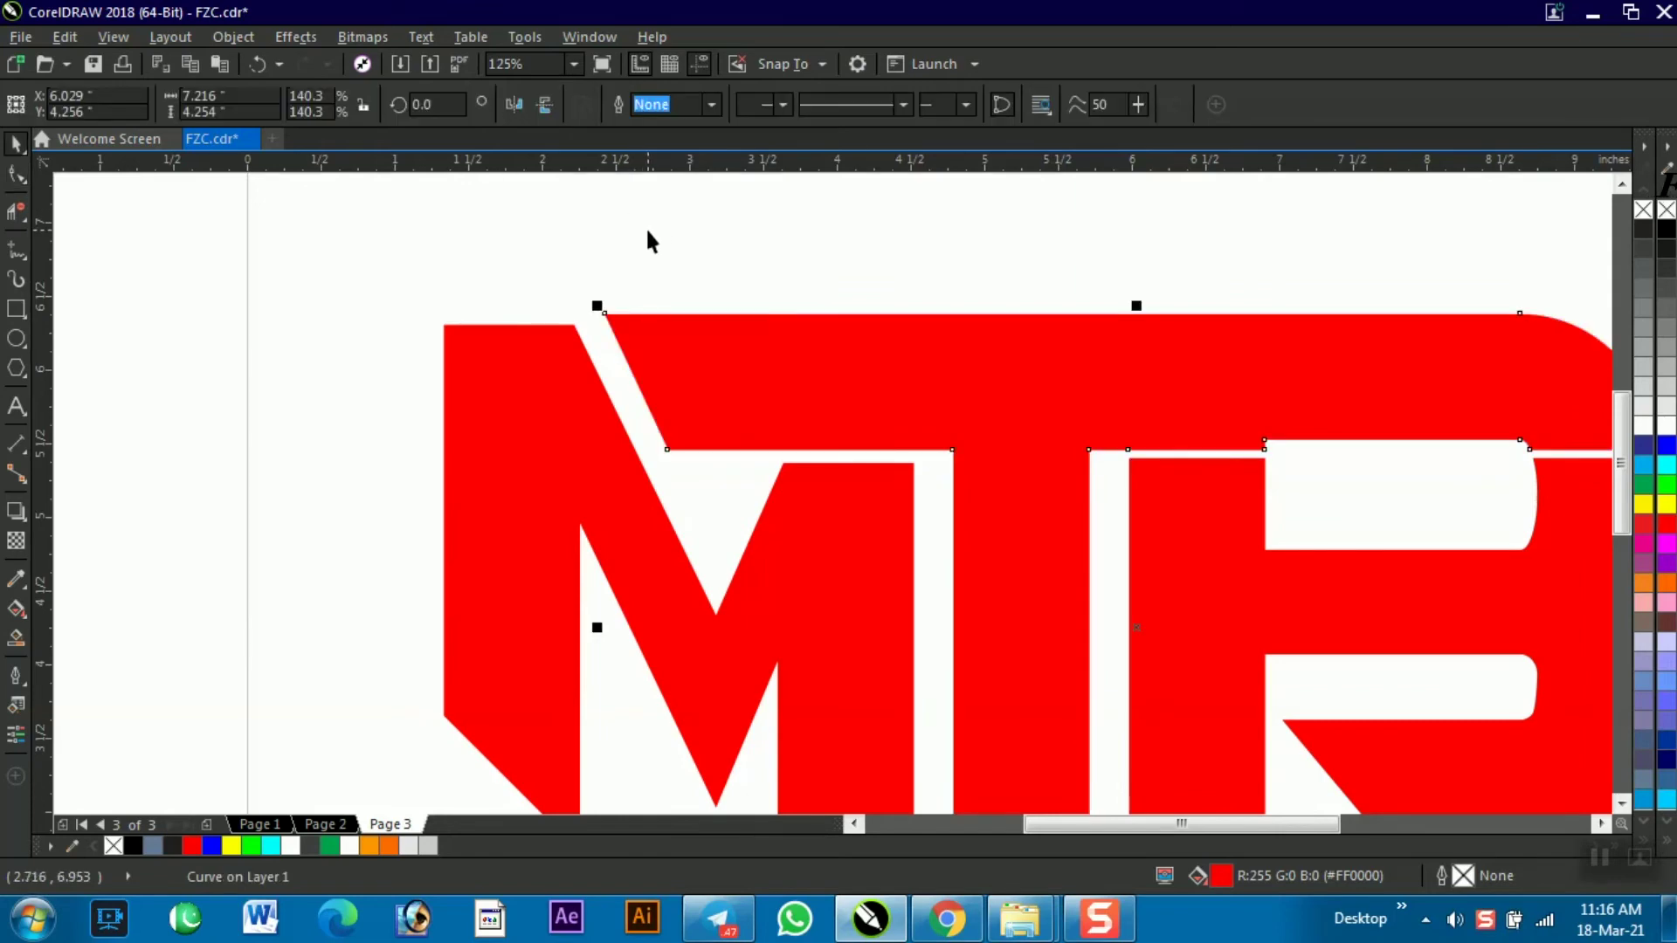
pyautogui.press('Escape')
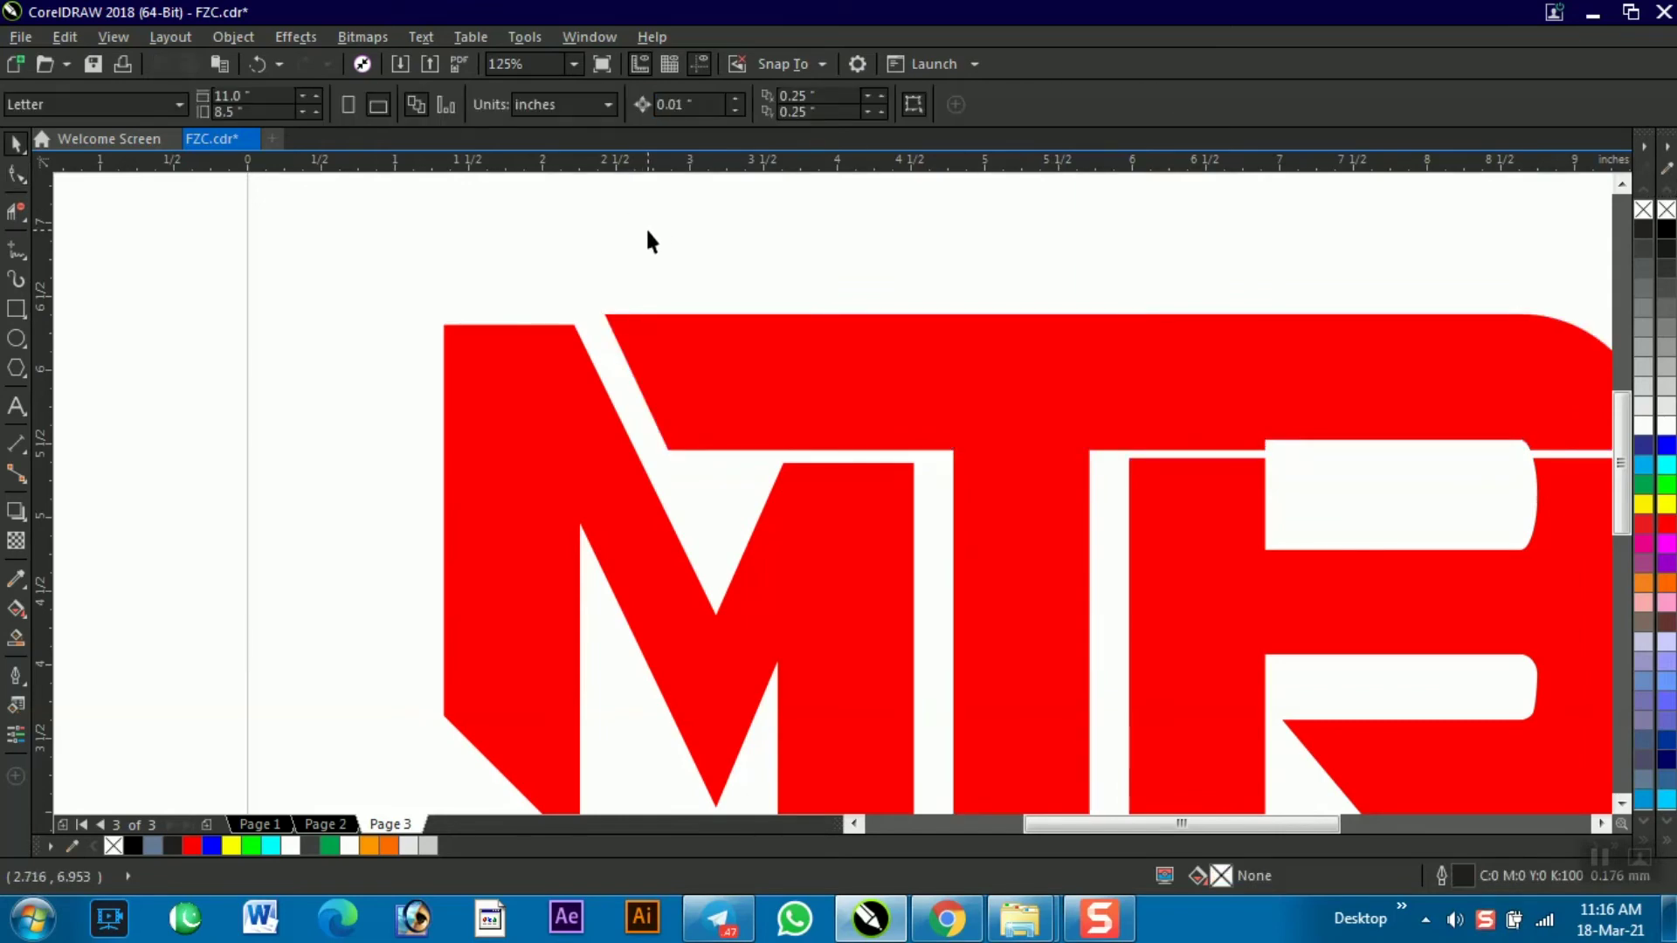
pyautogui.hotkey('shift', 'F4')
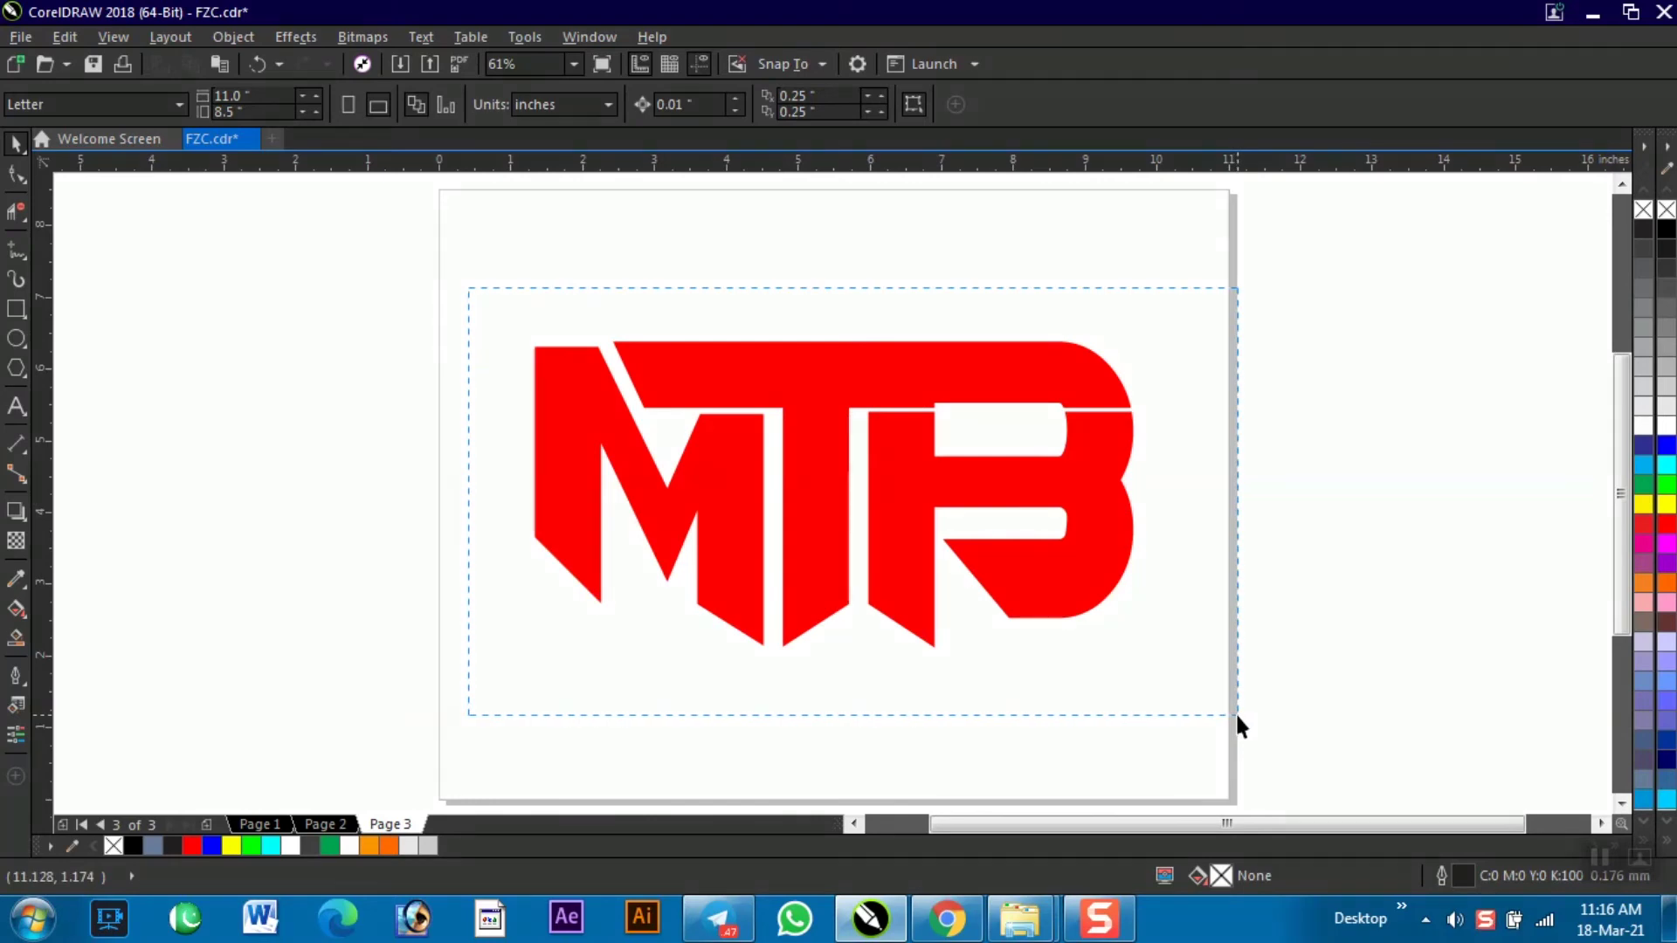
pyautogui.moveTo(1236, 711); pyautogui.dragTo(1236, 712)
pyautogui.press('Escape')
# Step: Place a horizontal guideline along the top edge of the M's right leg
pyautogui.click(883, 442)
pyautogui.hotkey('shift', 'F2')
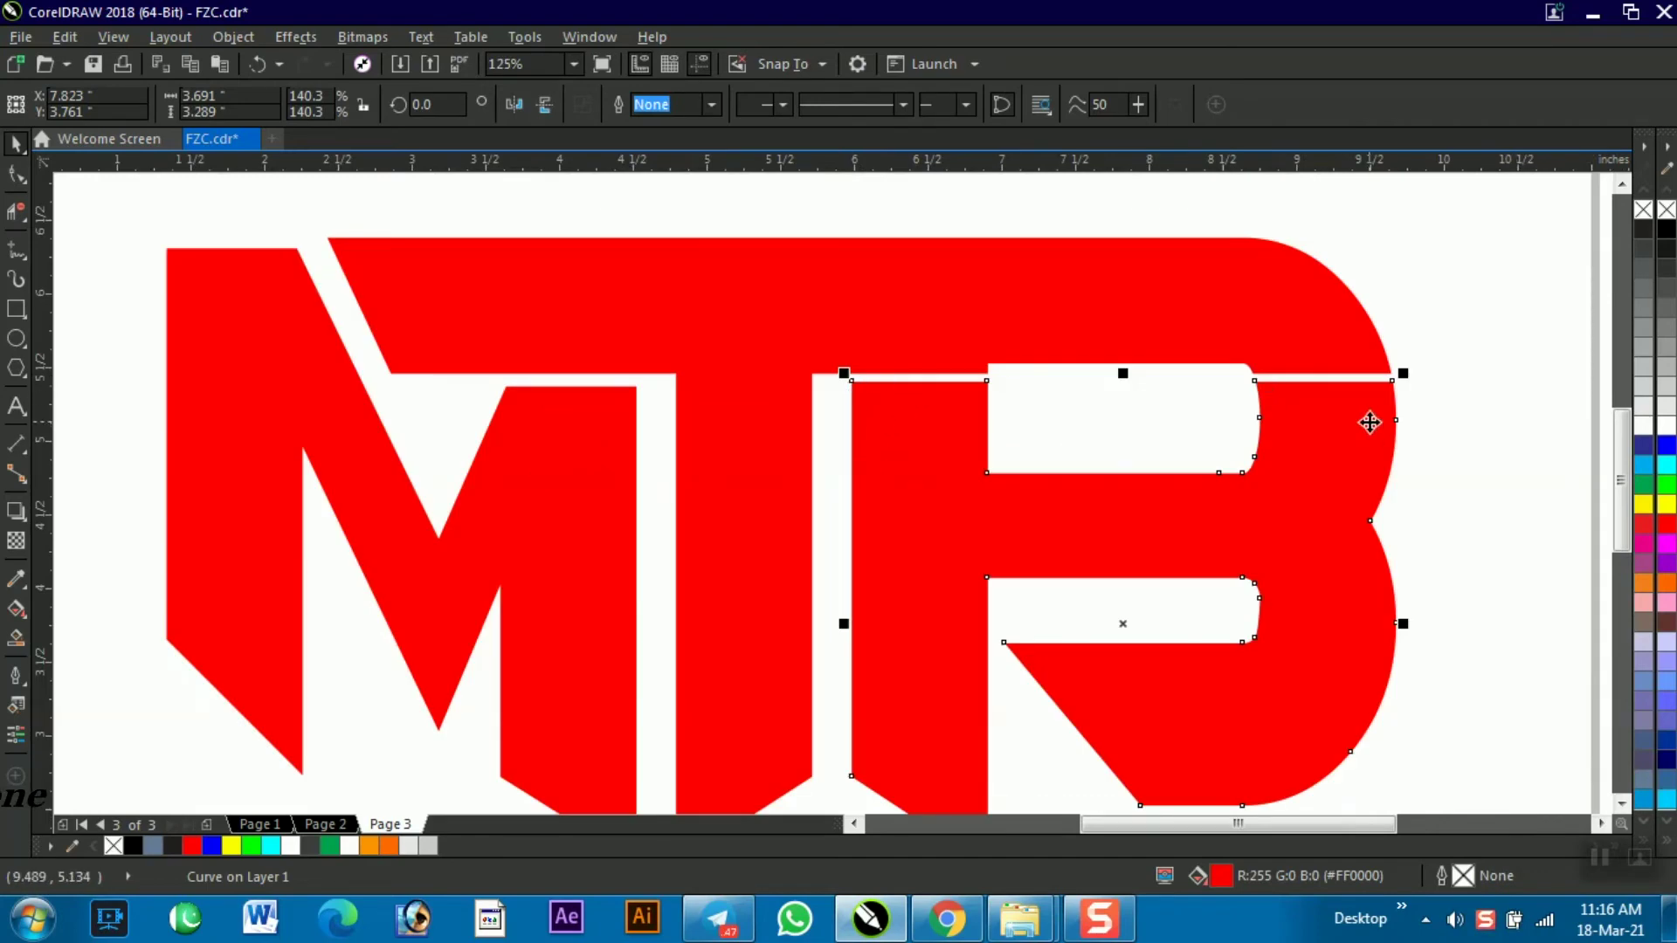
pyautogui.press('F10')
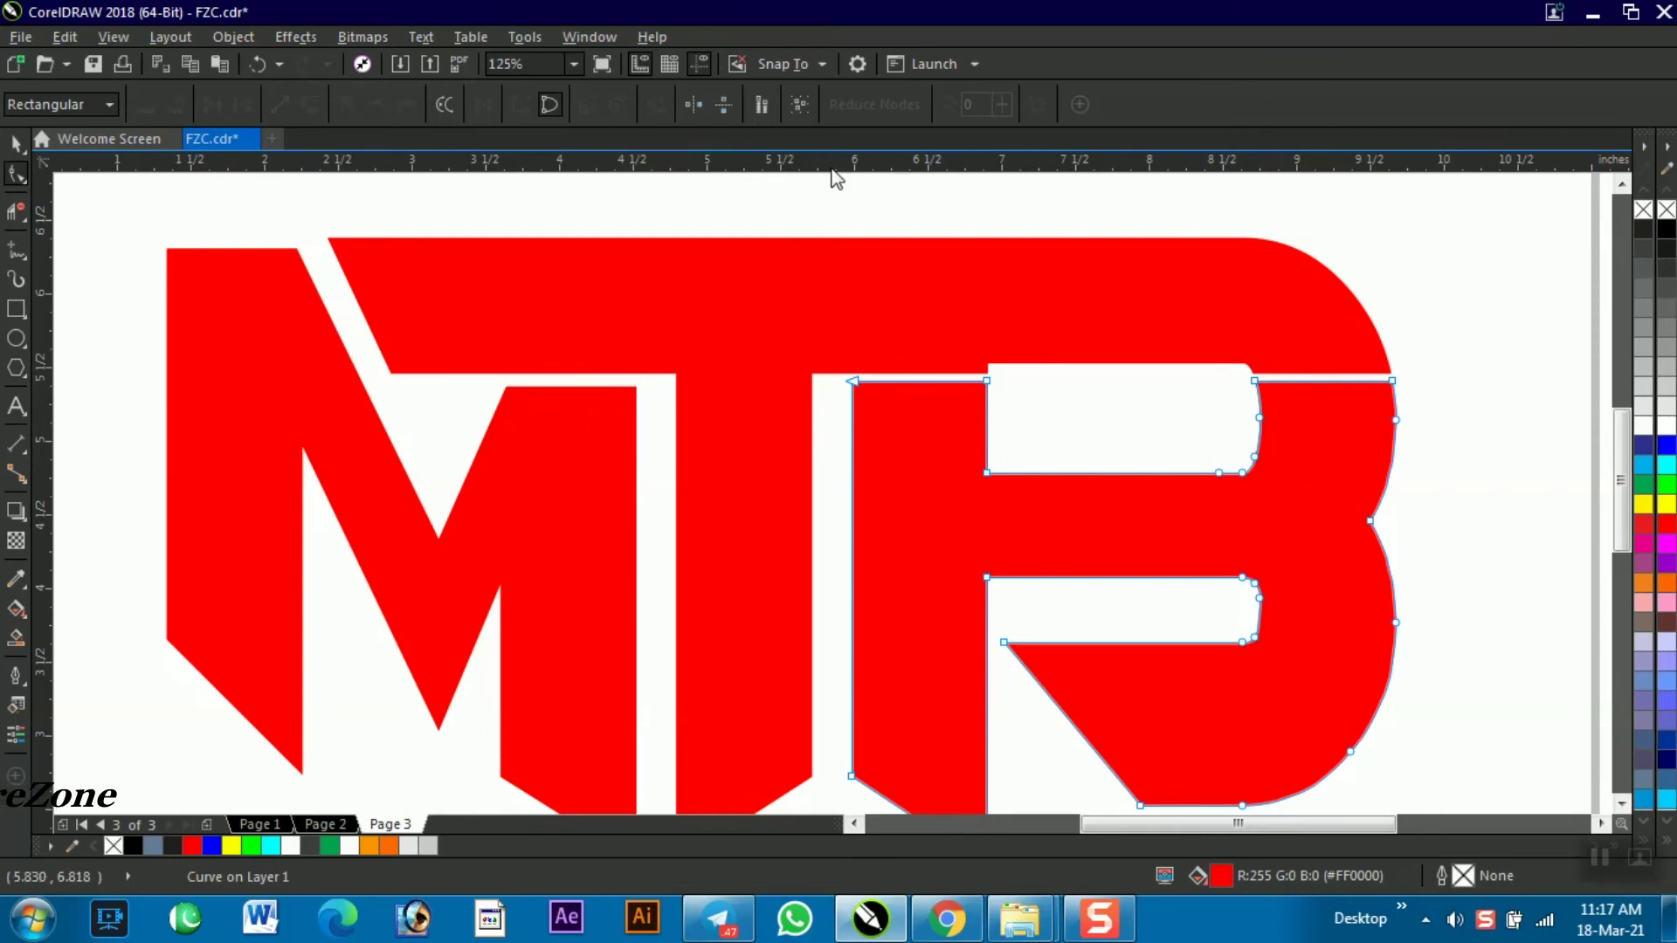
pyautogui.press('space')
pyautogui.moveTo(836, 266); pyautogui.dragTo(1076, 386)
# Step: Lower both top corners of the B's vertical stem onto the horizontal guideline
pyautogui.click(1356, 476)
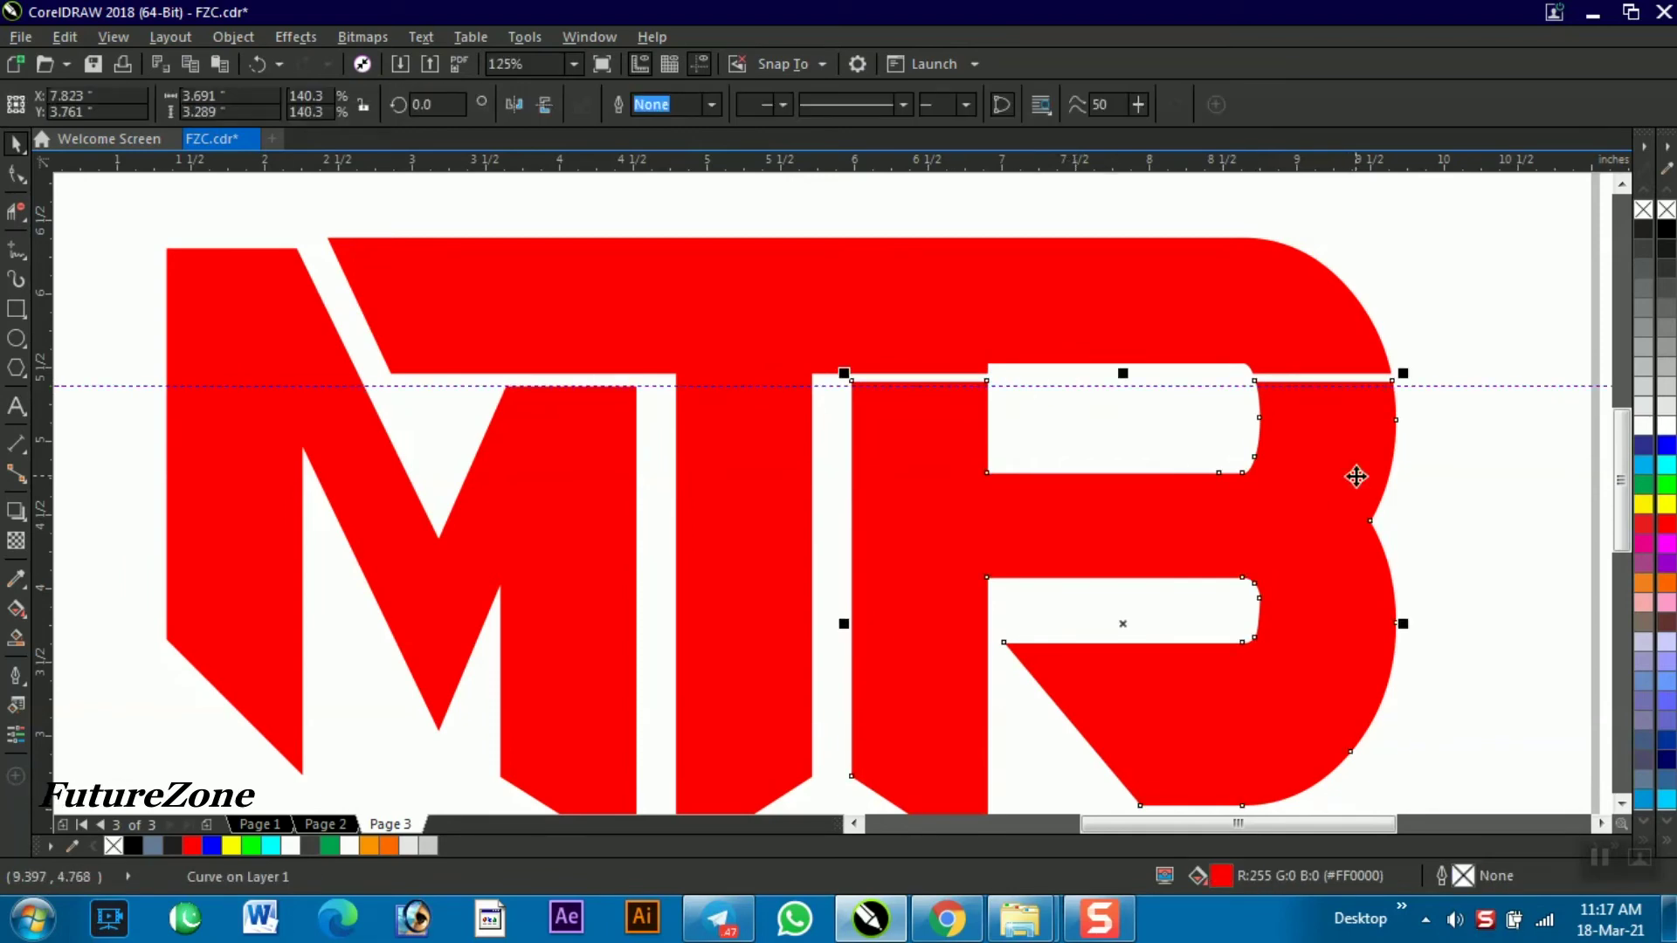
pyautogui.press('F10')
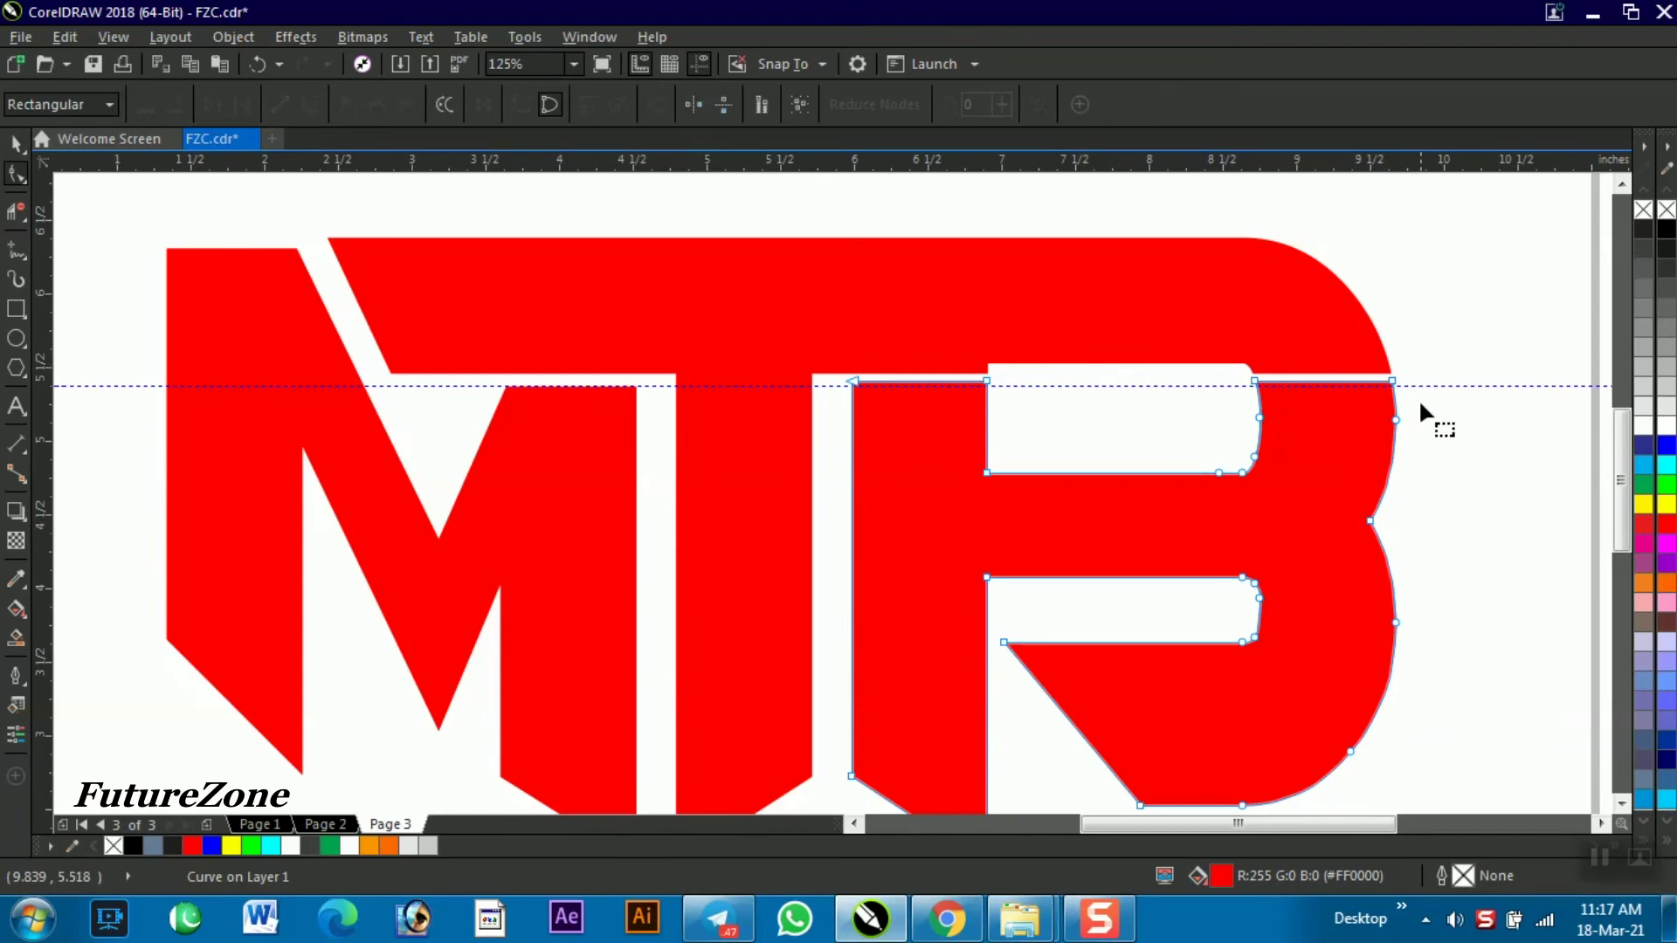
pyautogui.scroll(3, 943, 402)
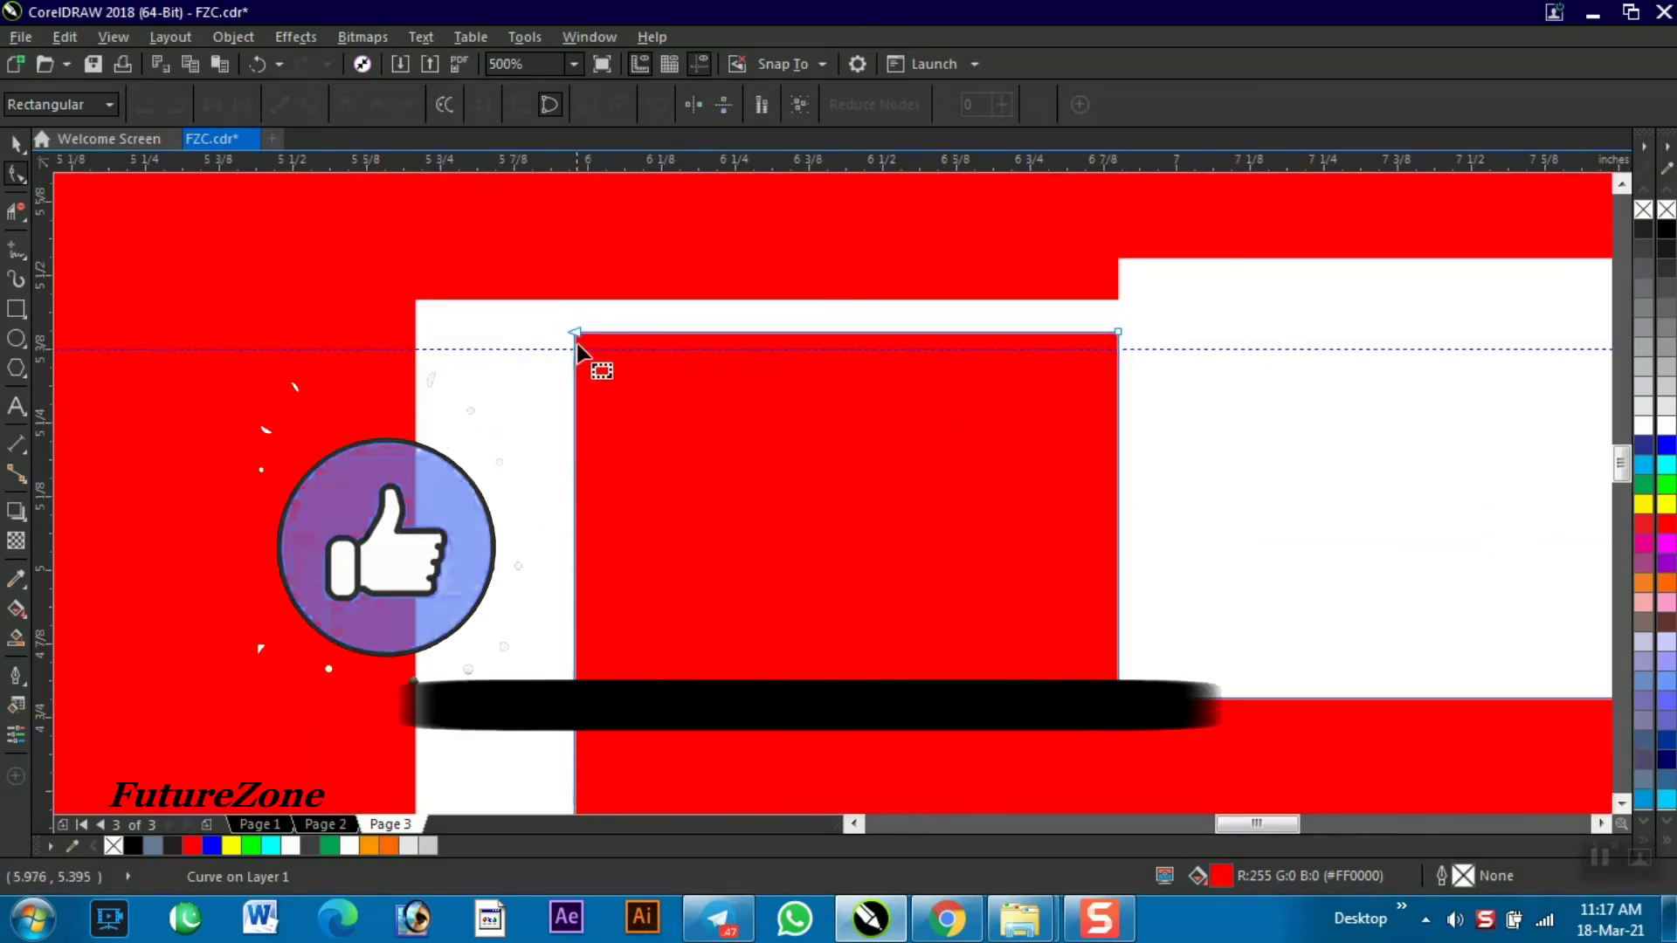
pyautogui.moveTo(577, 332); pyautogui.dragTo(575, 349)
pyautogui.moveTo(1118, 333); pyautogui.dragTo(1119, 348)
pyautogui.hotkey('ctrl', 'z')
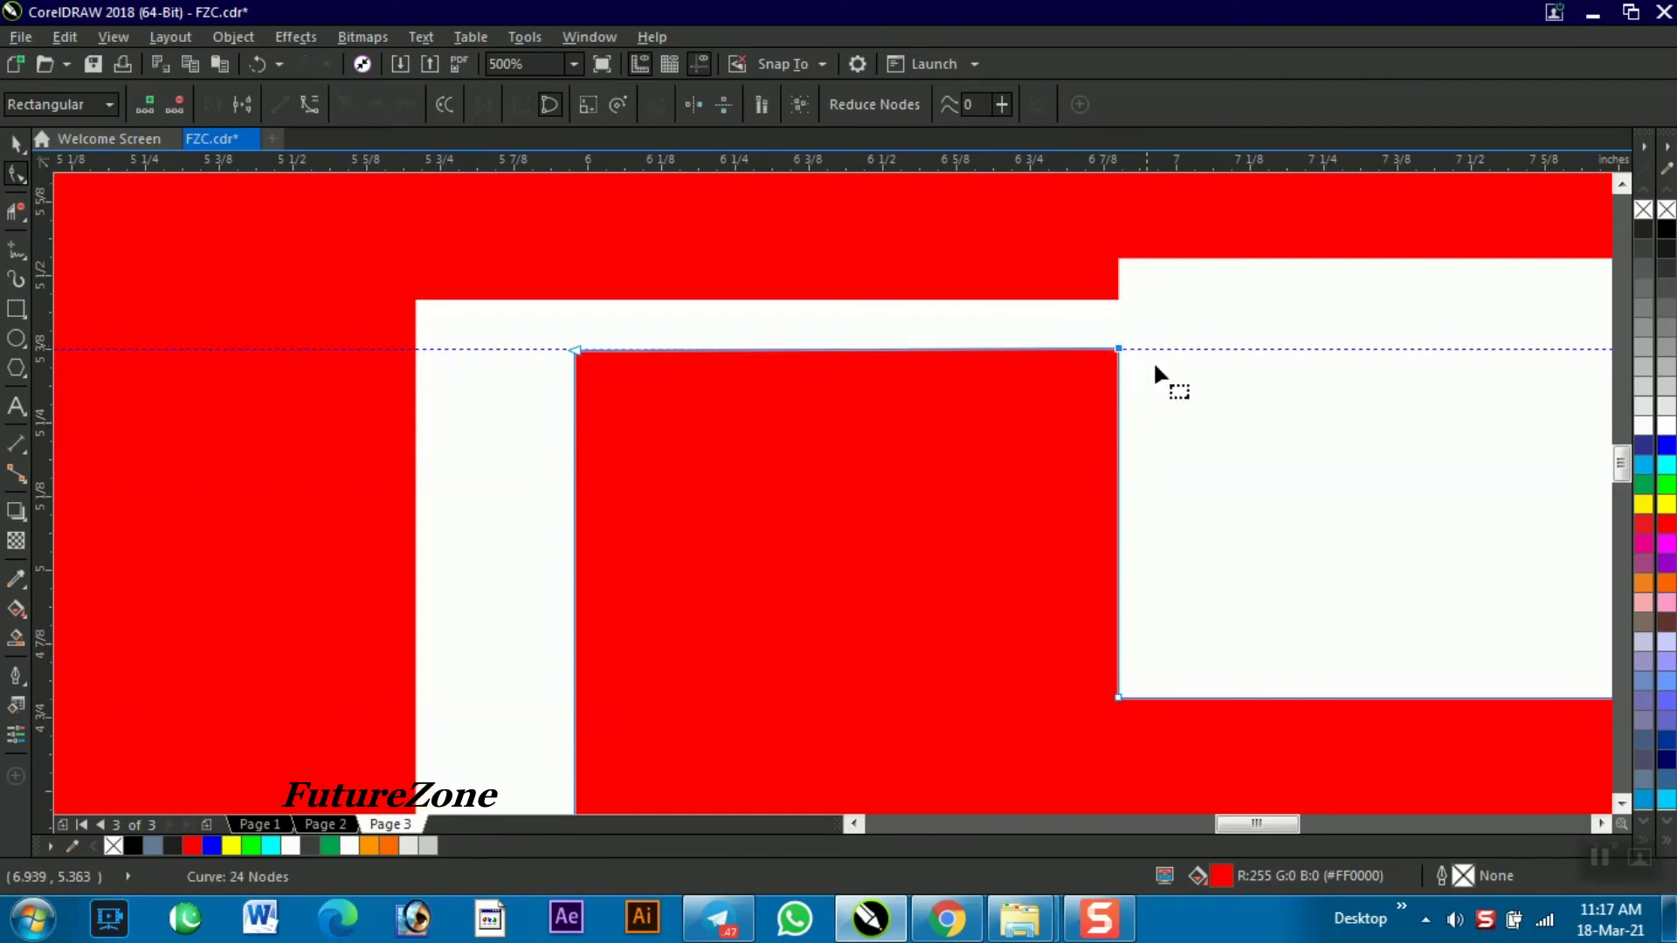
# Step: Lower both top corners of the B's curved bowl, just below the T's crossbar, onto the horizontal guideline
pyautogui.scroll(-1, 1180, 383)
pyautogui.scroll(-1, 296, 423)
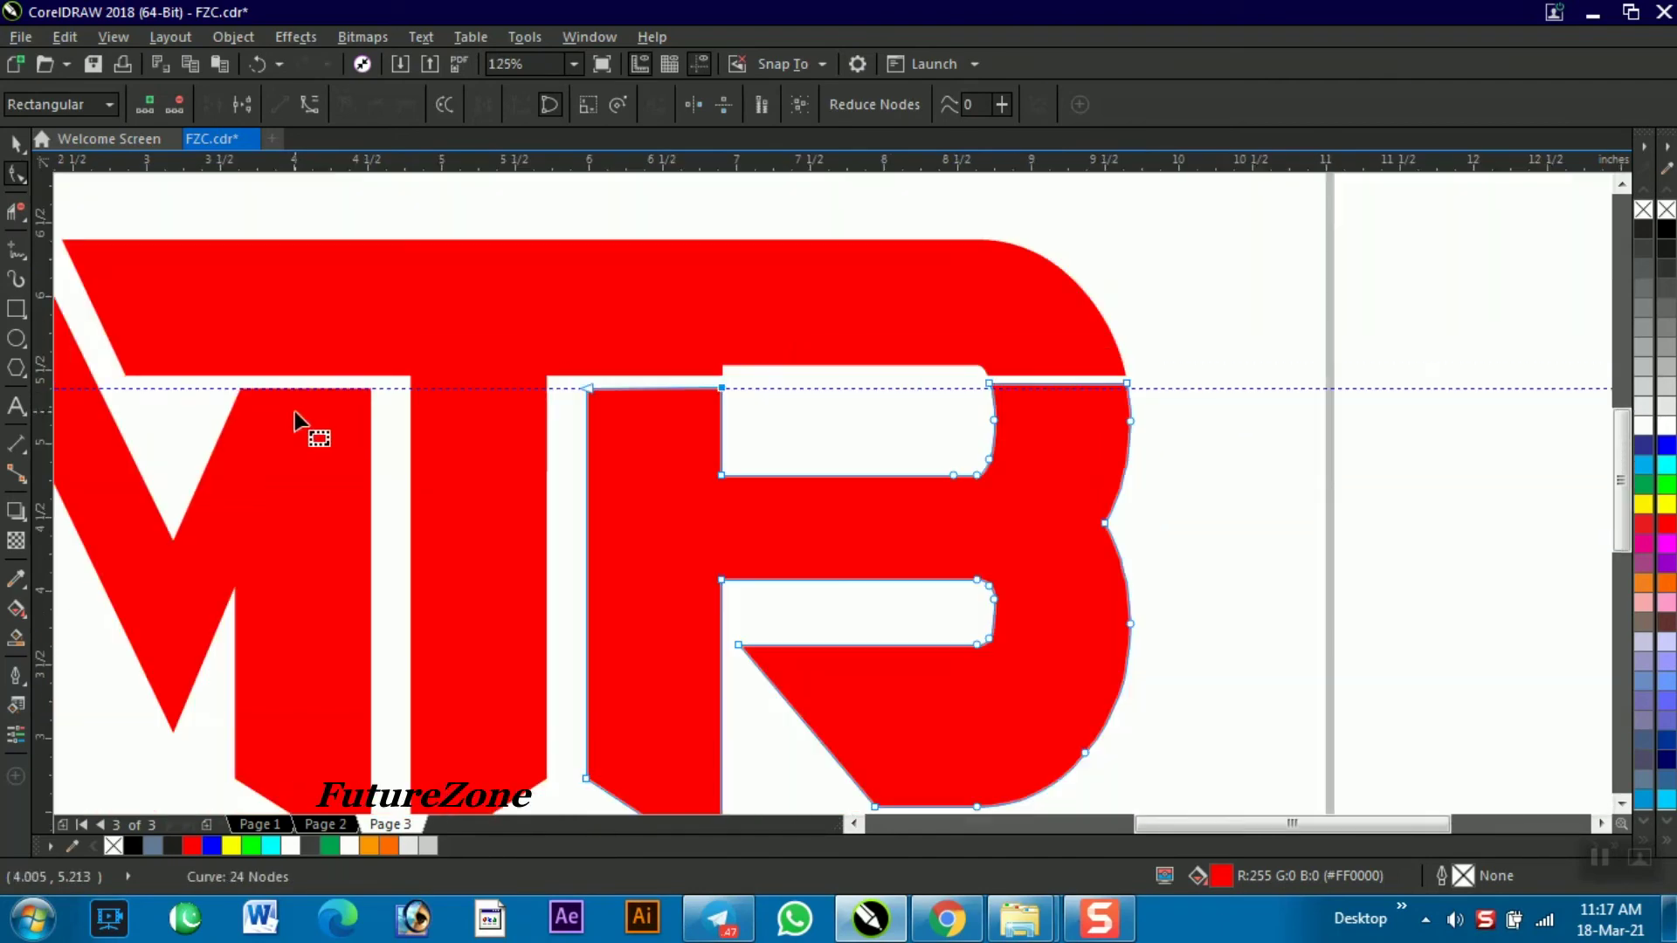
pyautogui.scroll(2, 1088, 388)
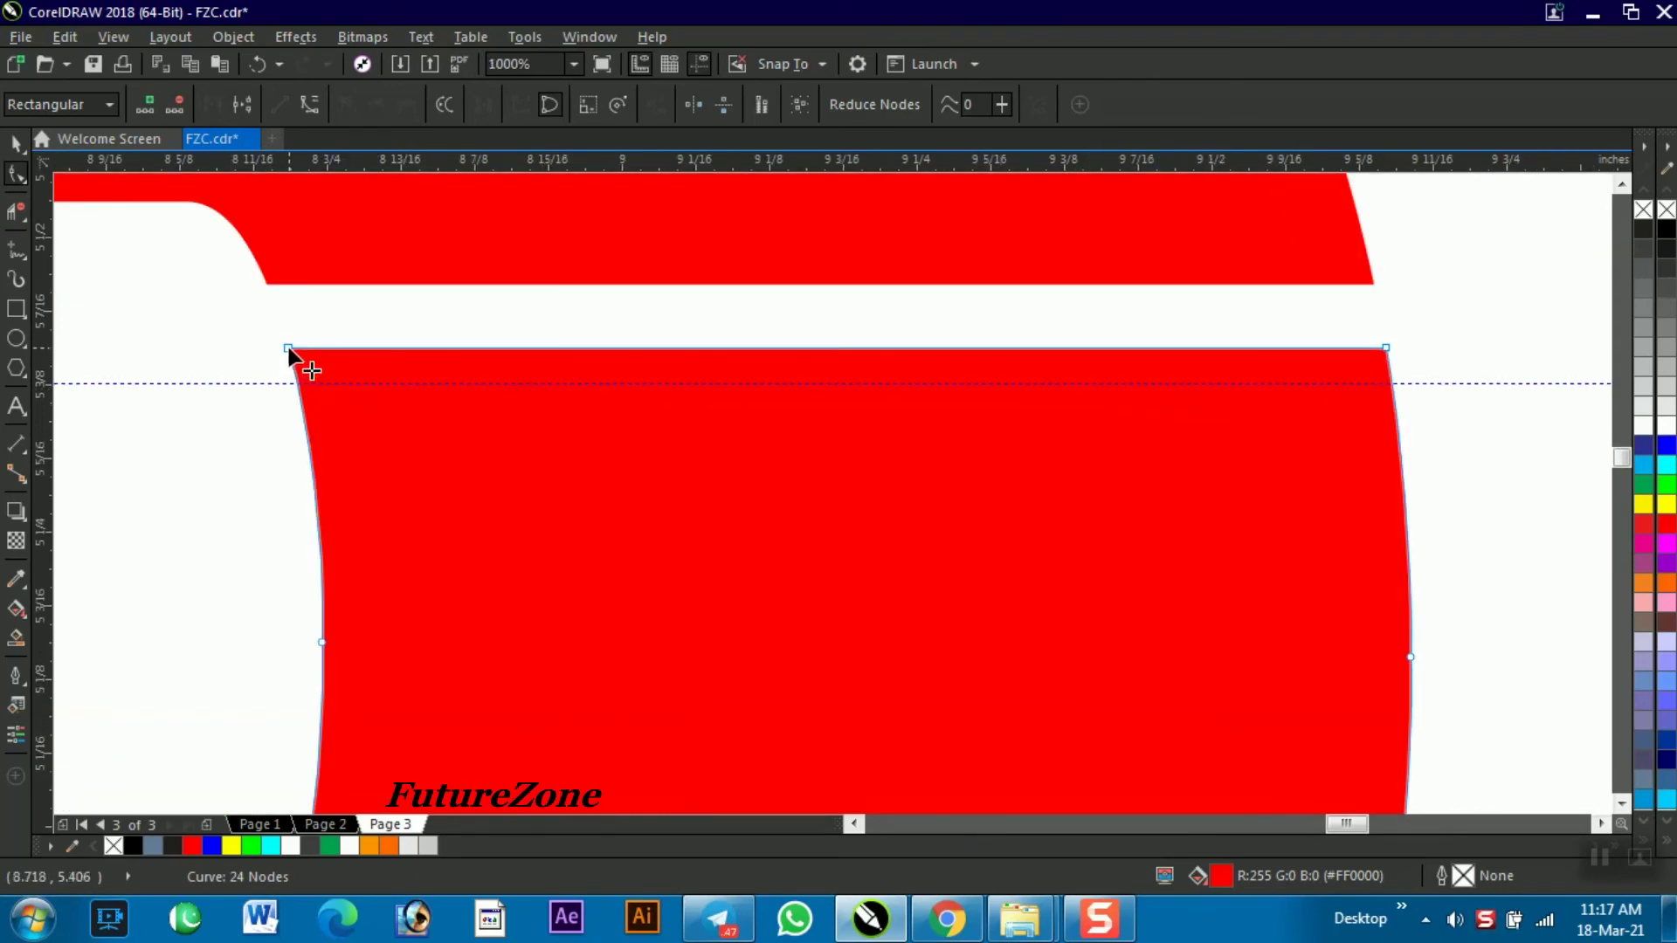
pyautogui.moveTo(287, 349); pyautogui.dragTo(298, 386)
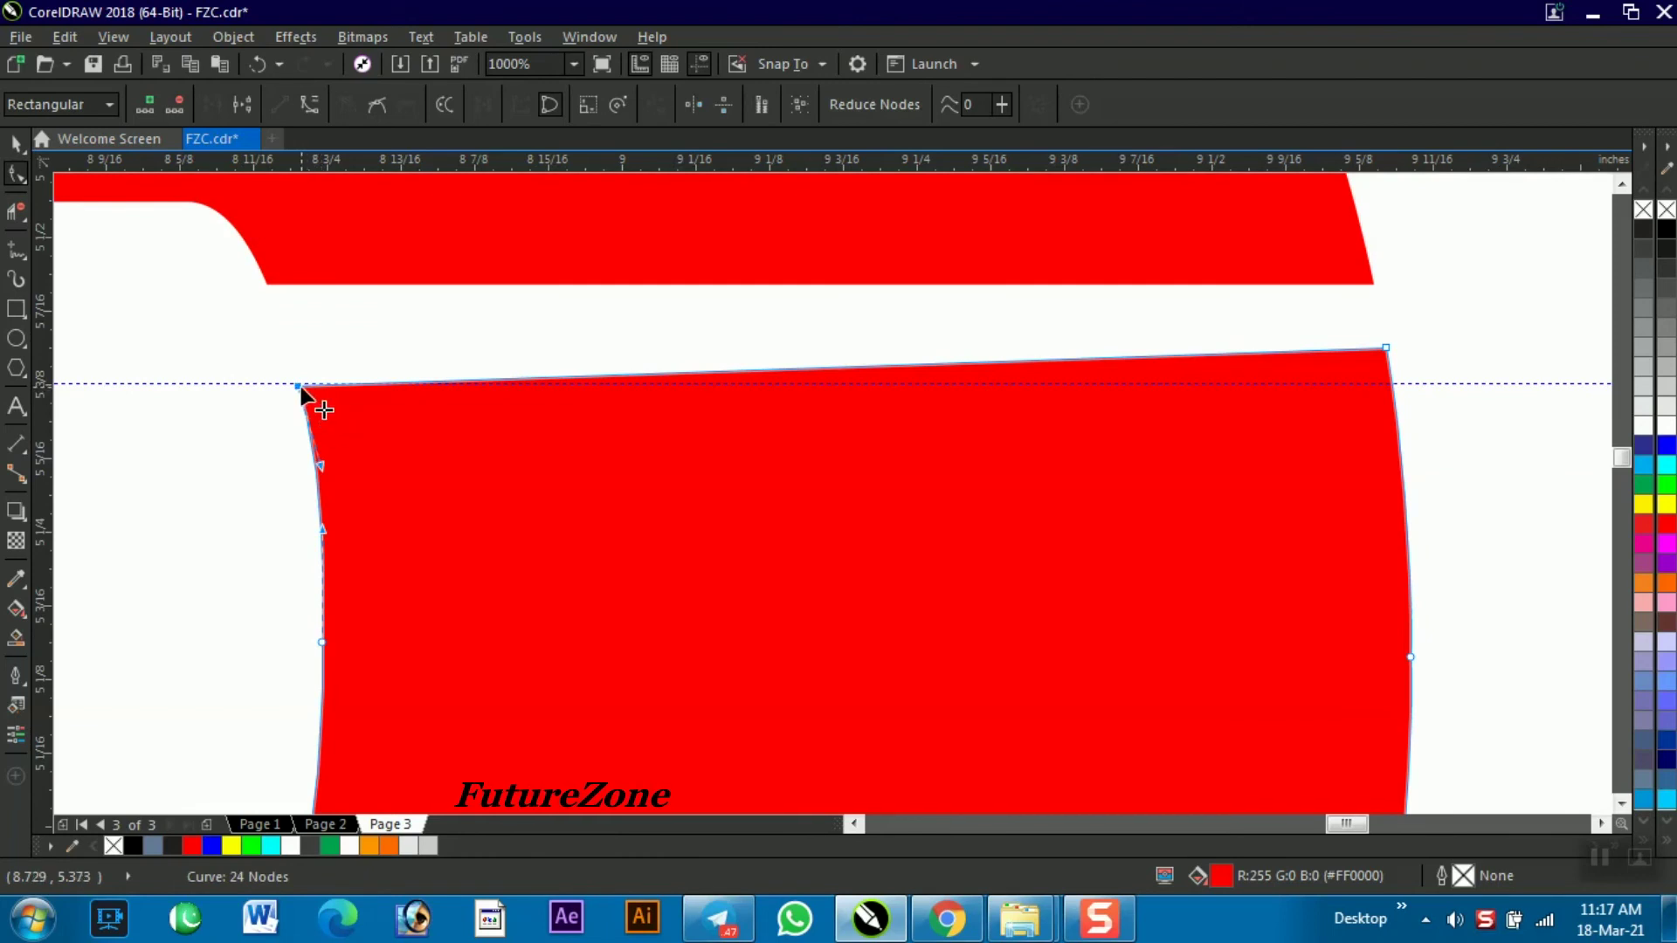
pyautogui.hotkey('ctrl', 'z')
pyautogui.moveTo(288, 348); pyautogui.dragTo(298, 385)
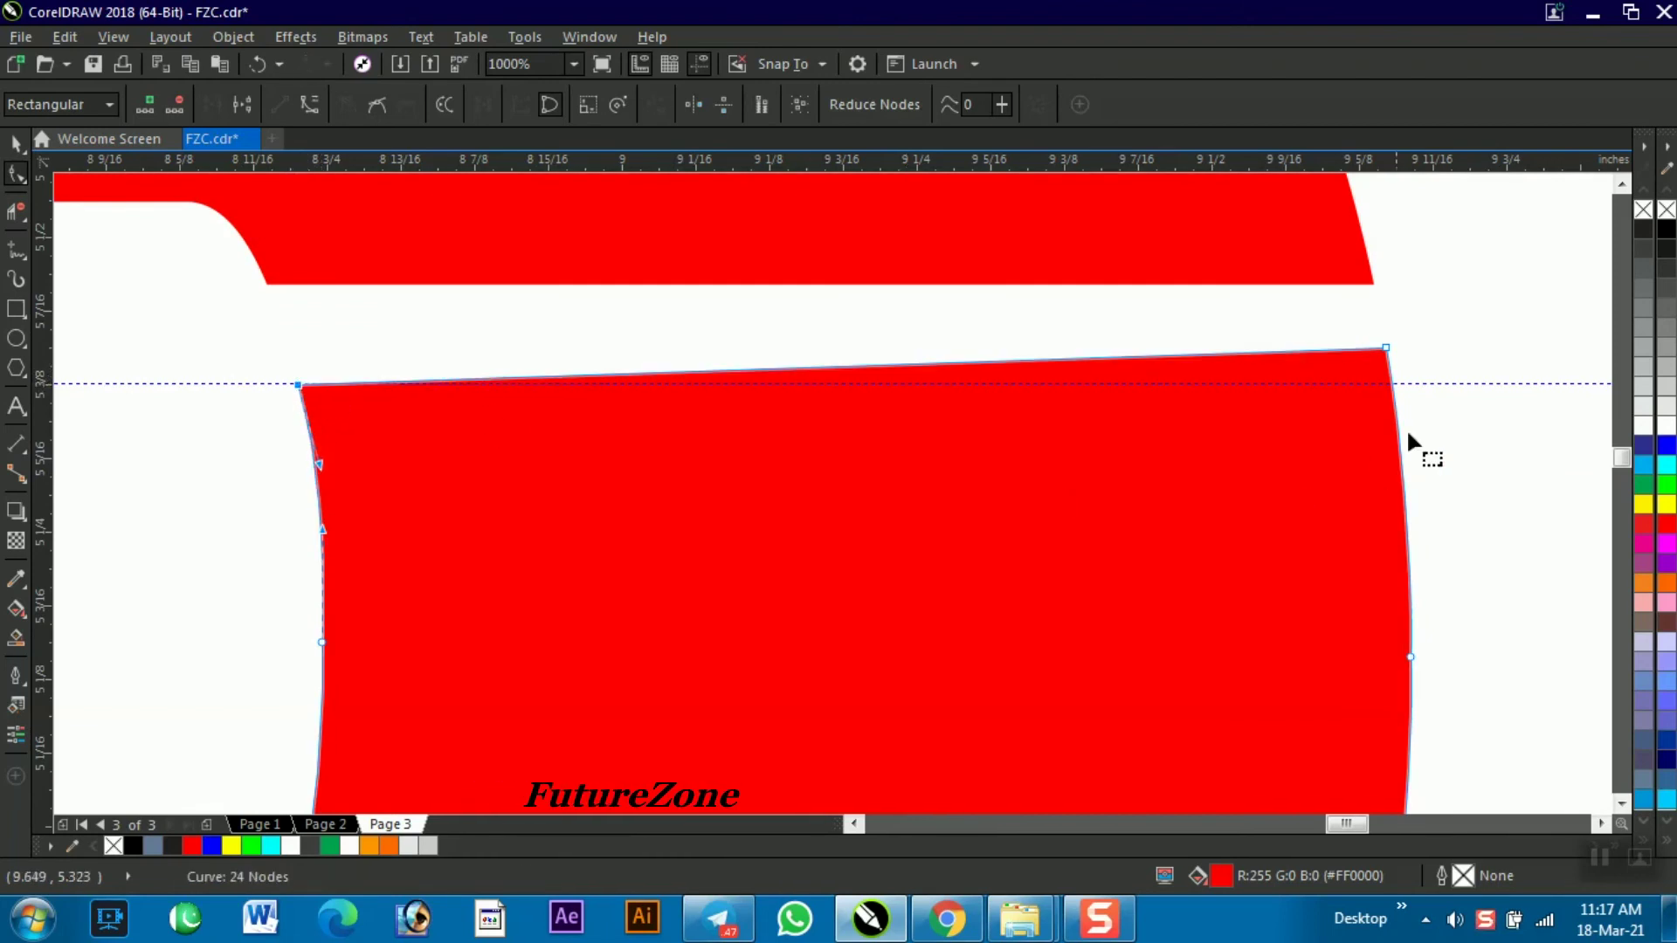
pyautogui.moveTo(1387, 348); pyautogui.dragTo(1391, 382)
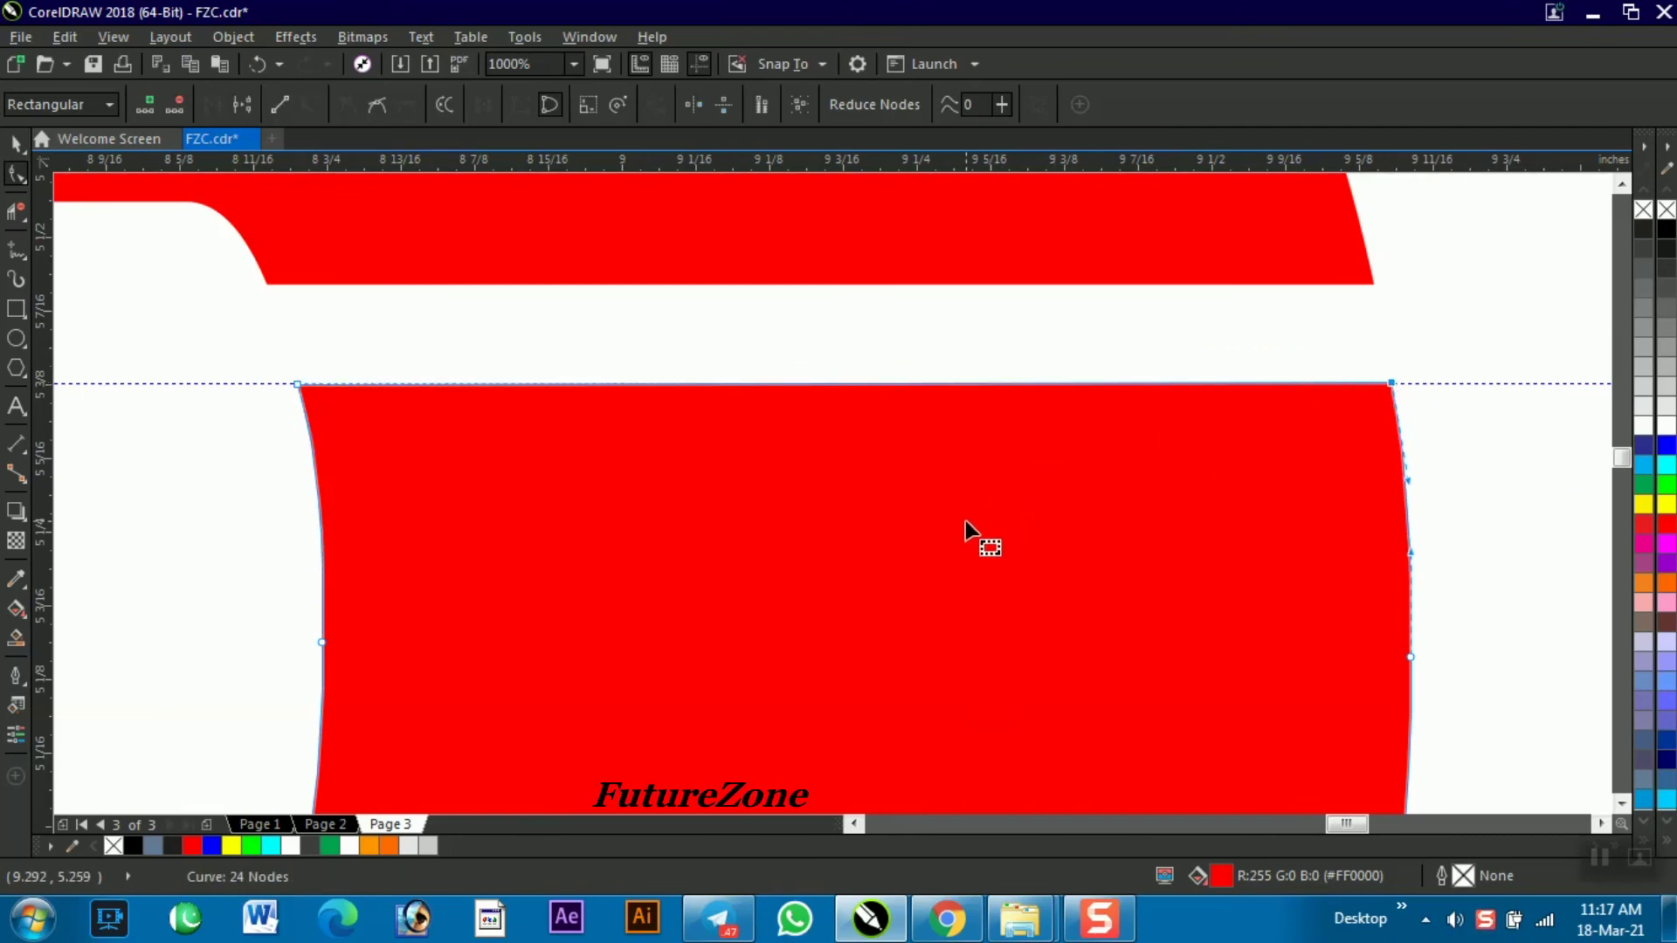
pyautogui.scroll(-7, 966, 521)
# Step: Delete the horizontal guideline
pyautogui.press('space')
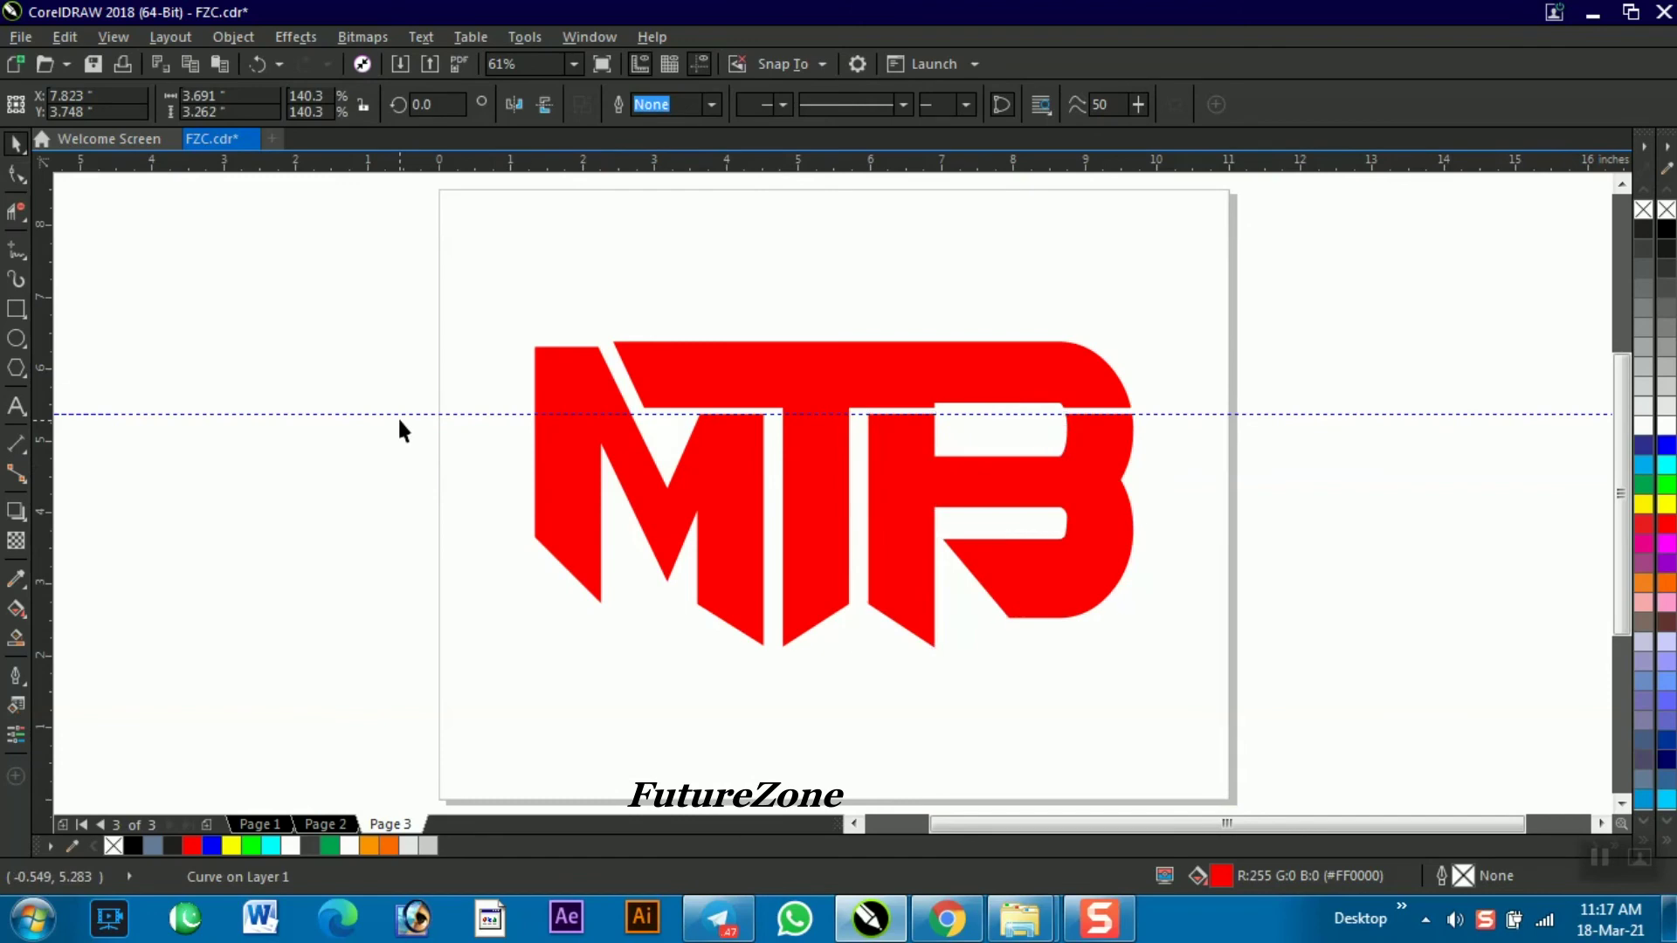
pyautogui.click(1386, 398)
pyautogui.click(1281, 413)
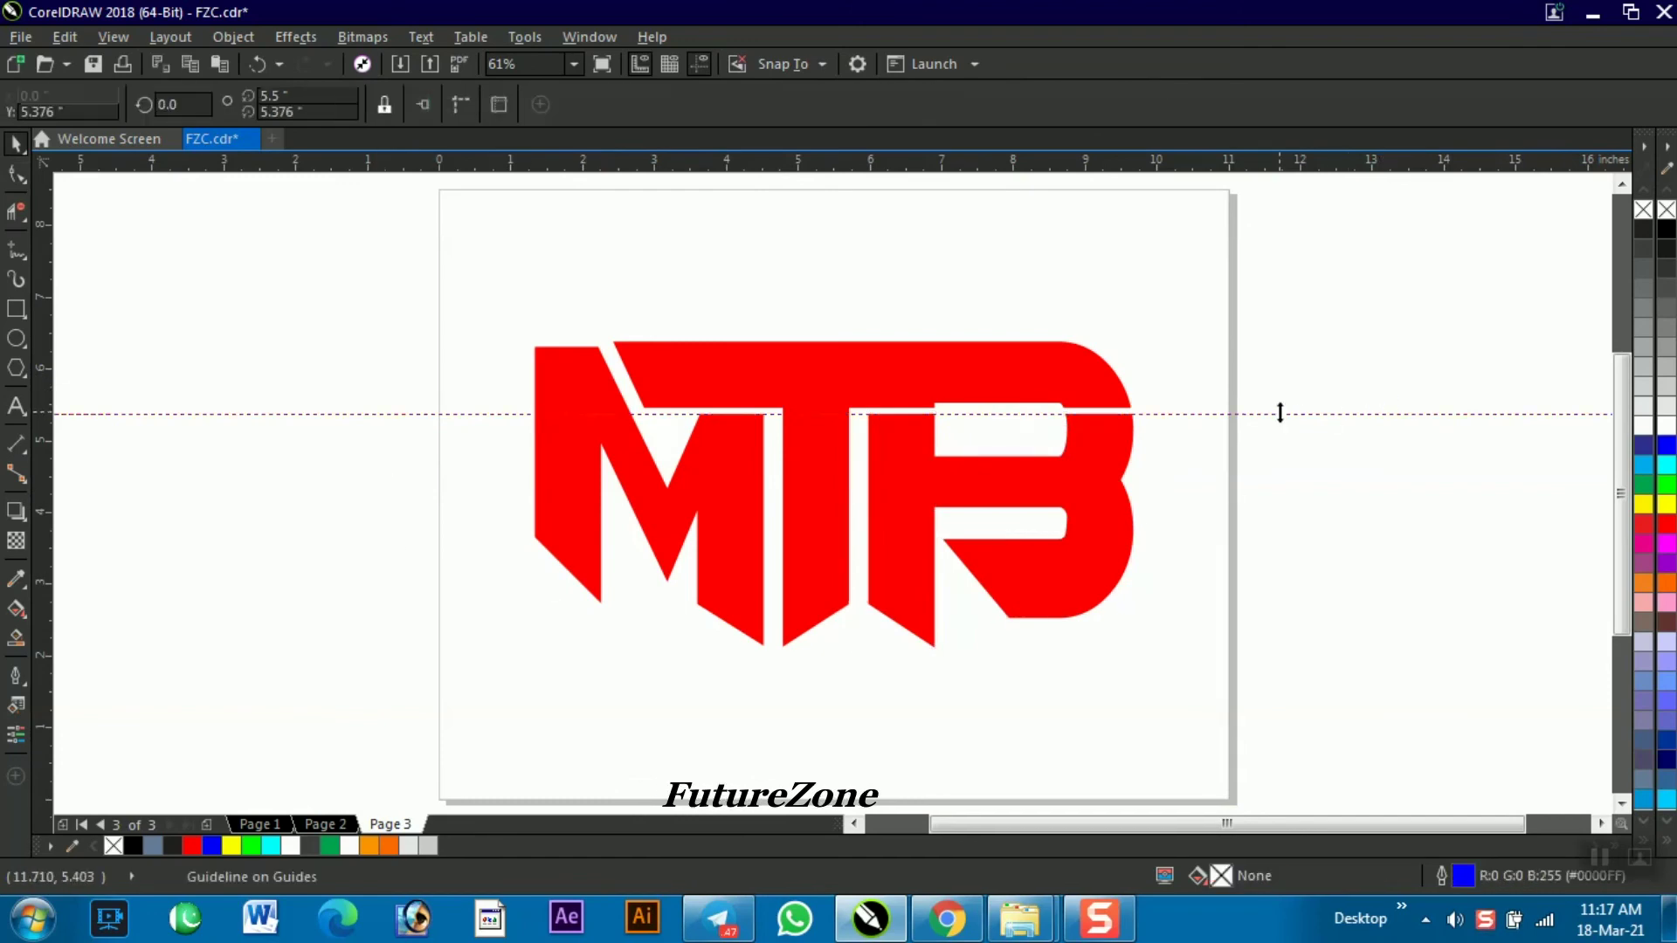
pyautogui.press('Delete')
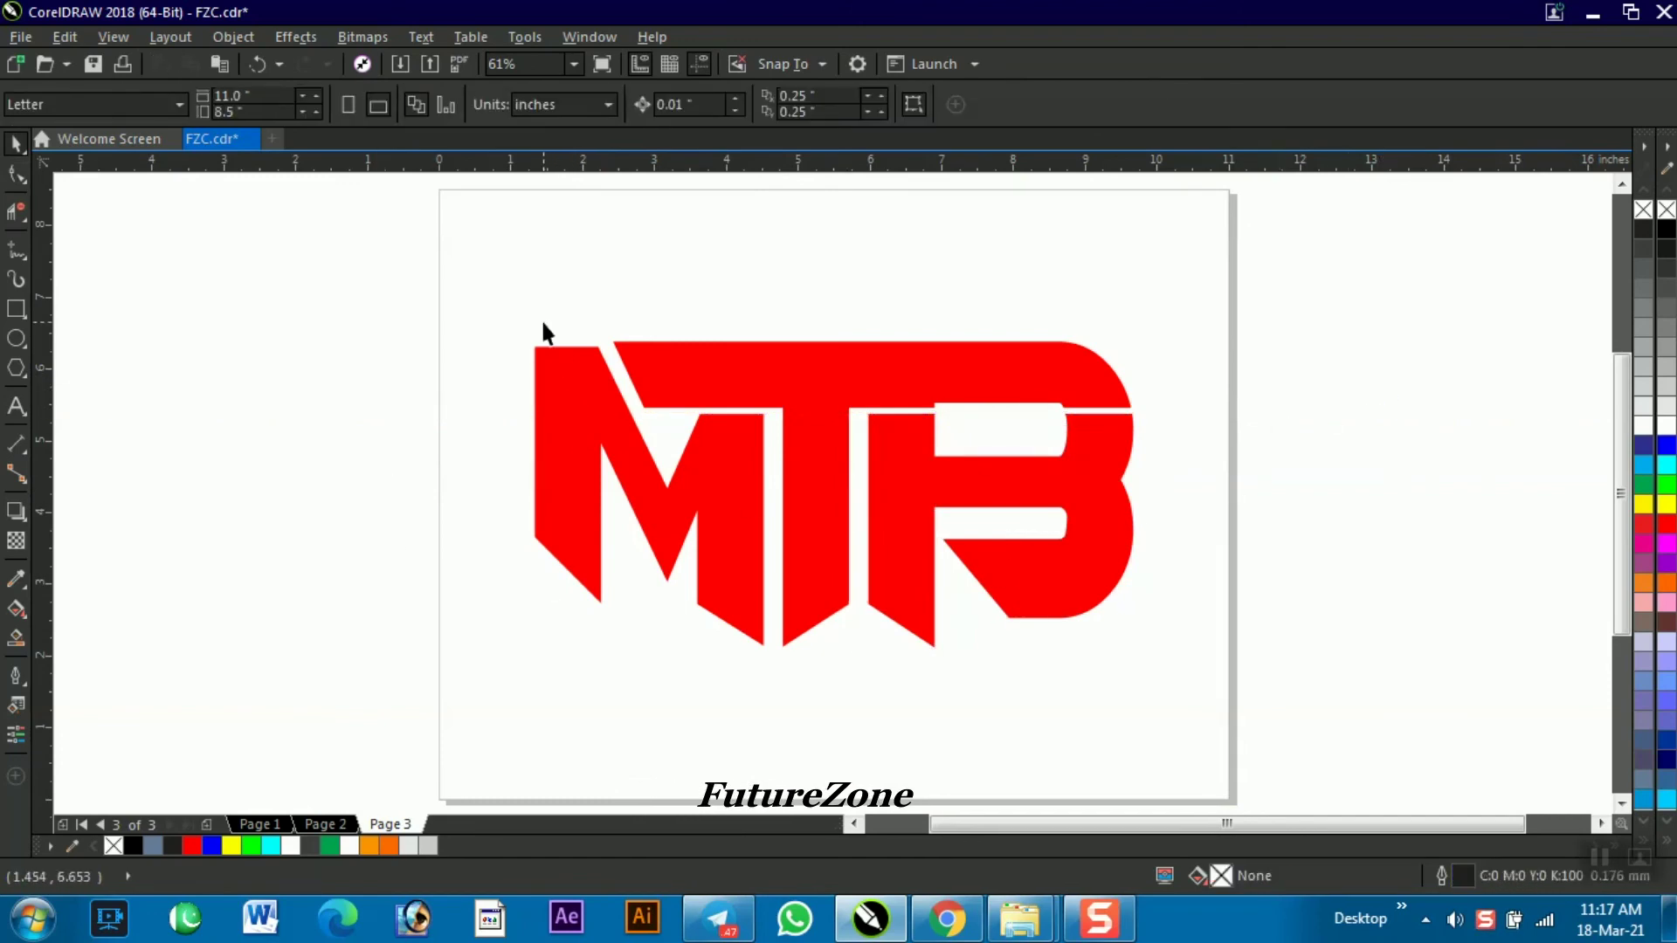
# Step: Apply a linear gradient across the letter group, from red at the M's lower left to yellow at the B's upper right
pyautogui.moveTo(581, 552); pyautogui.dragTo(1282, 713)
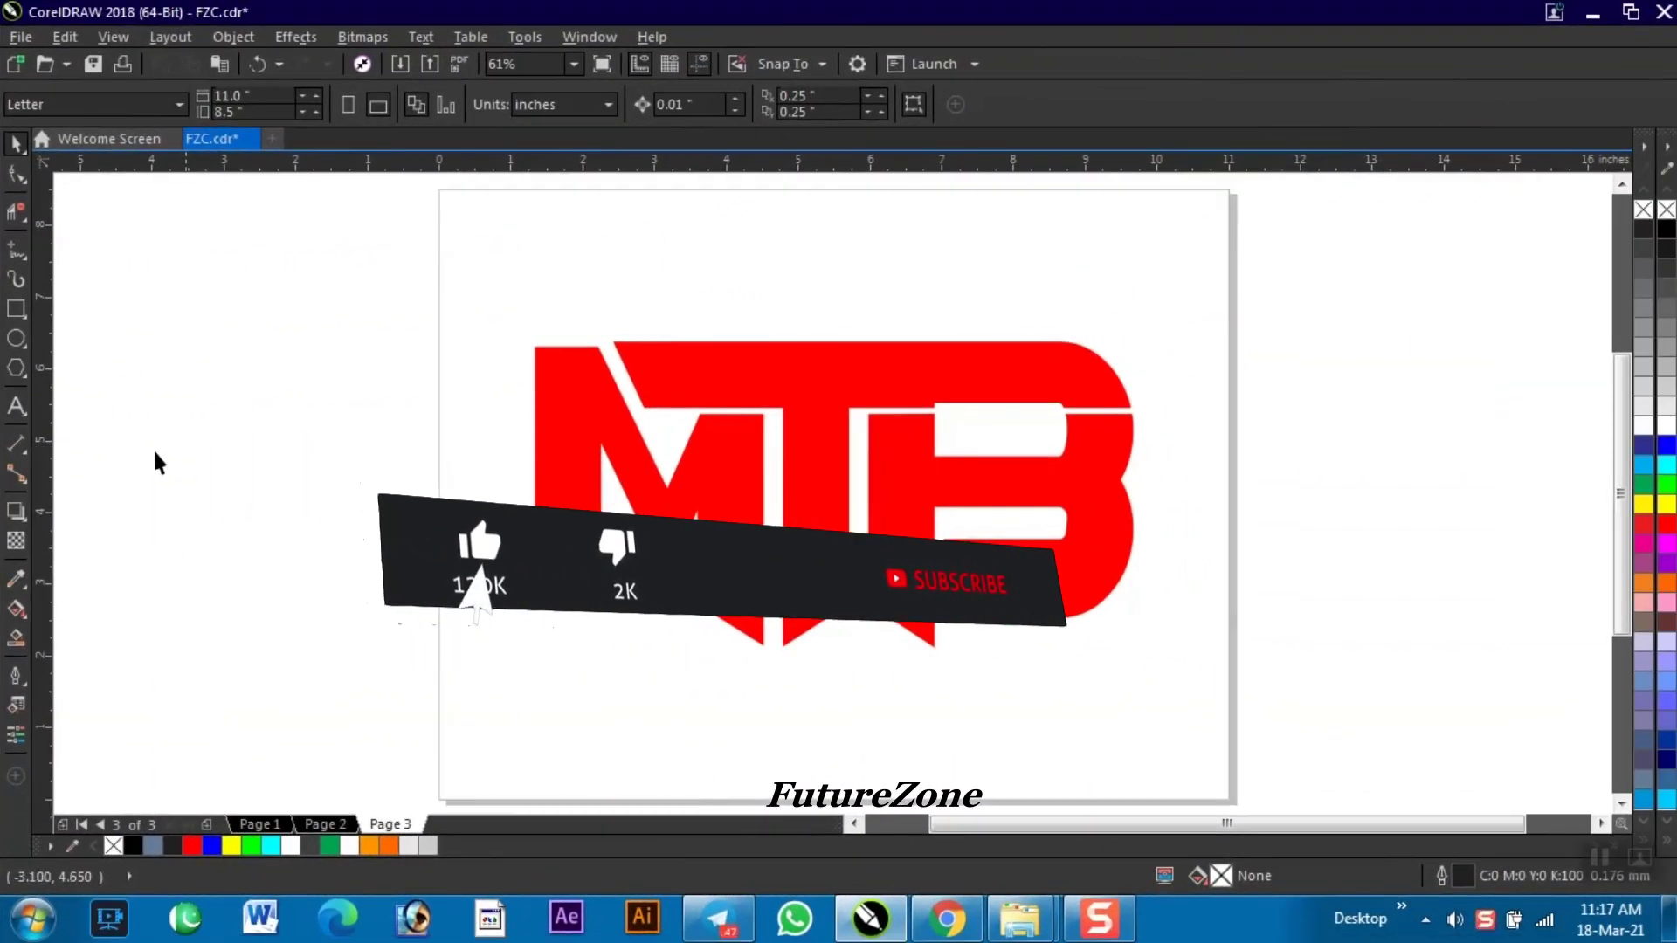
pyautogui.click(16, 609)
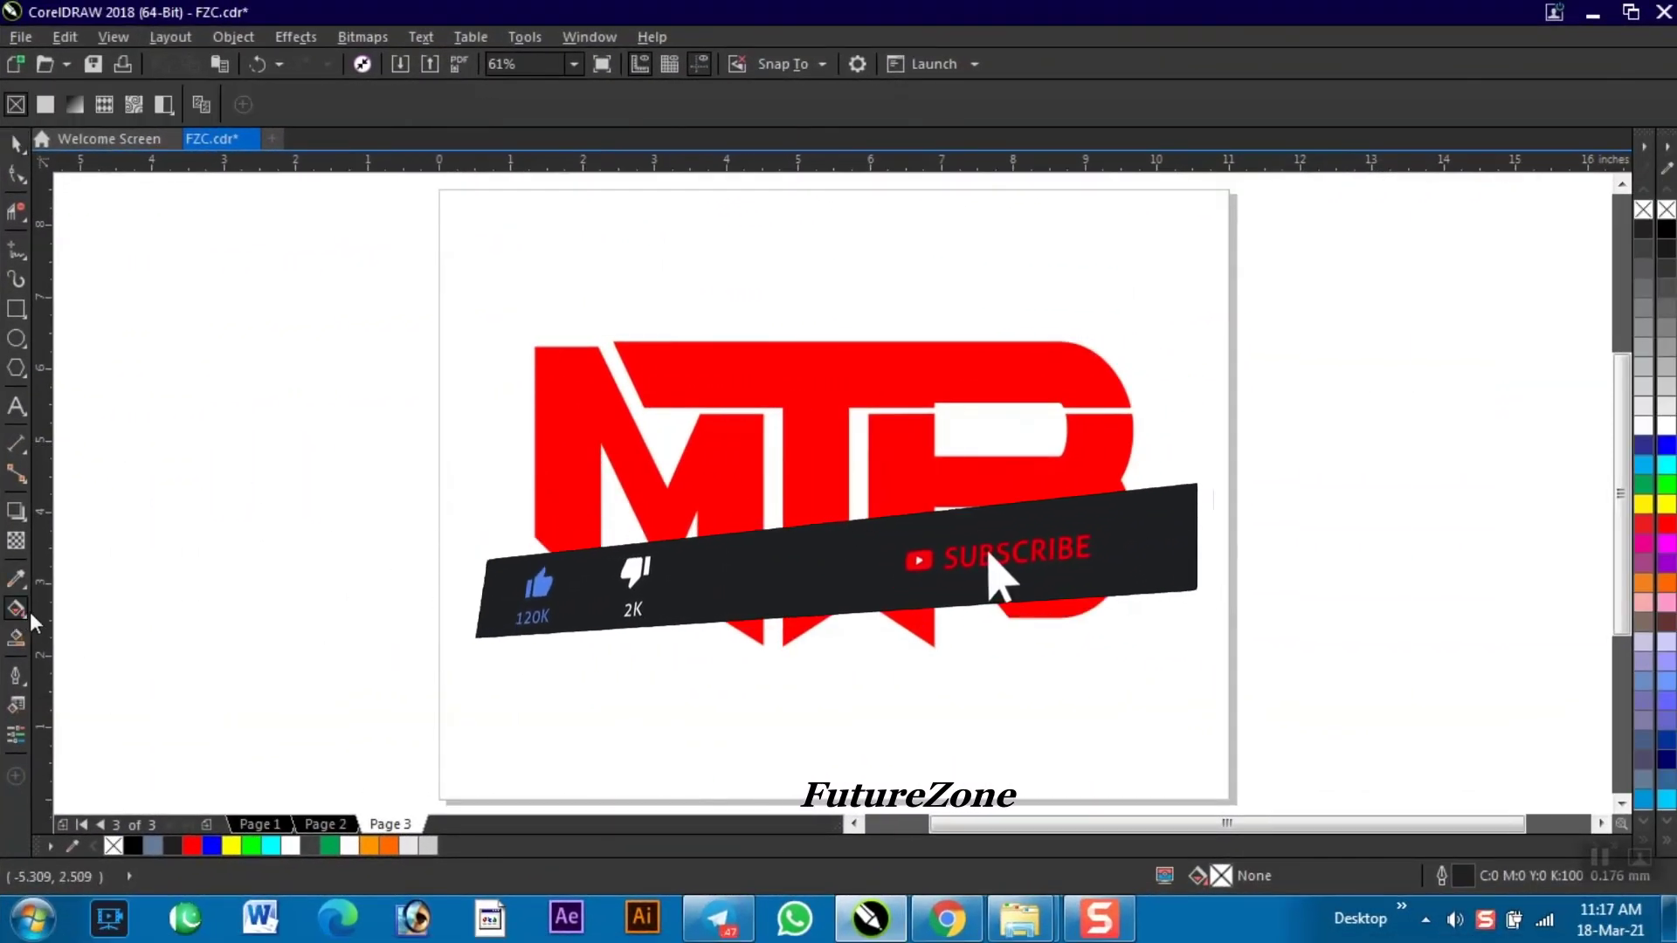
pyautogui.click(1045, 438)
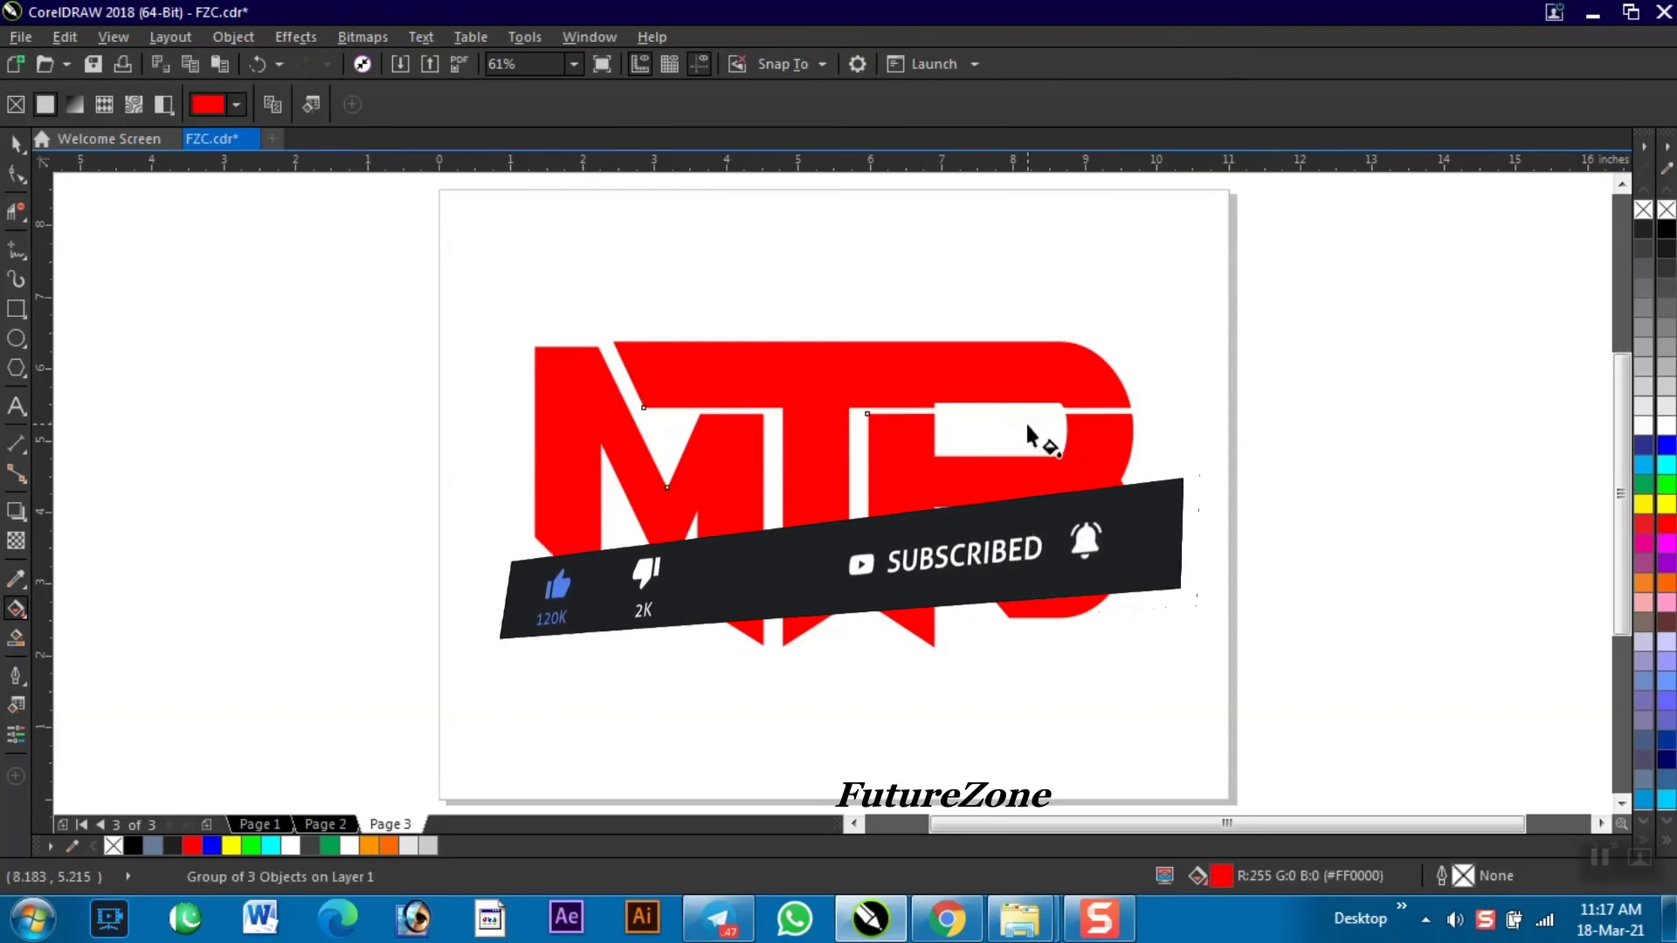
pyautogui.moveTo(542, 538); pyautogui.dragTo(1108, 395)
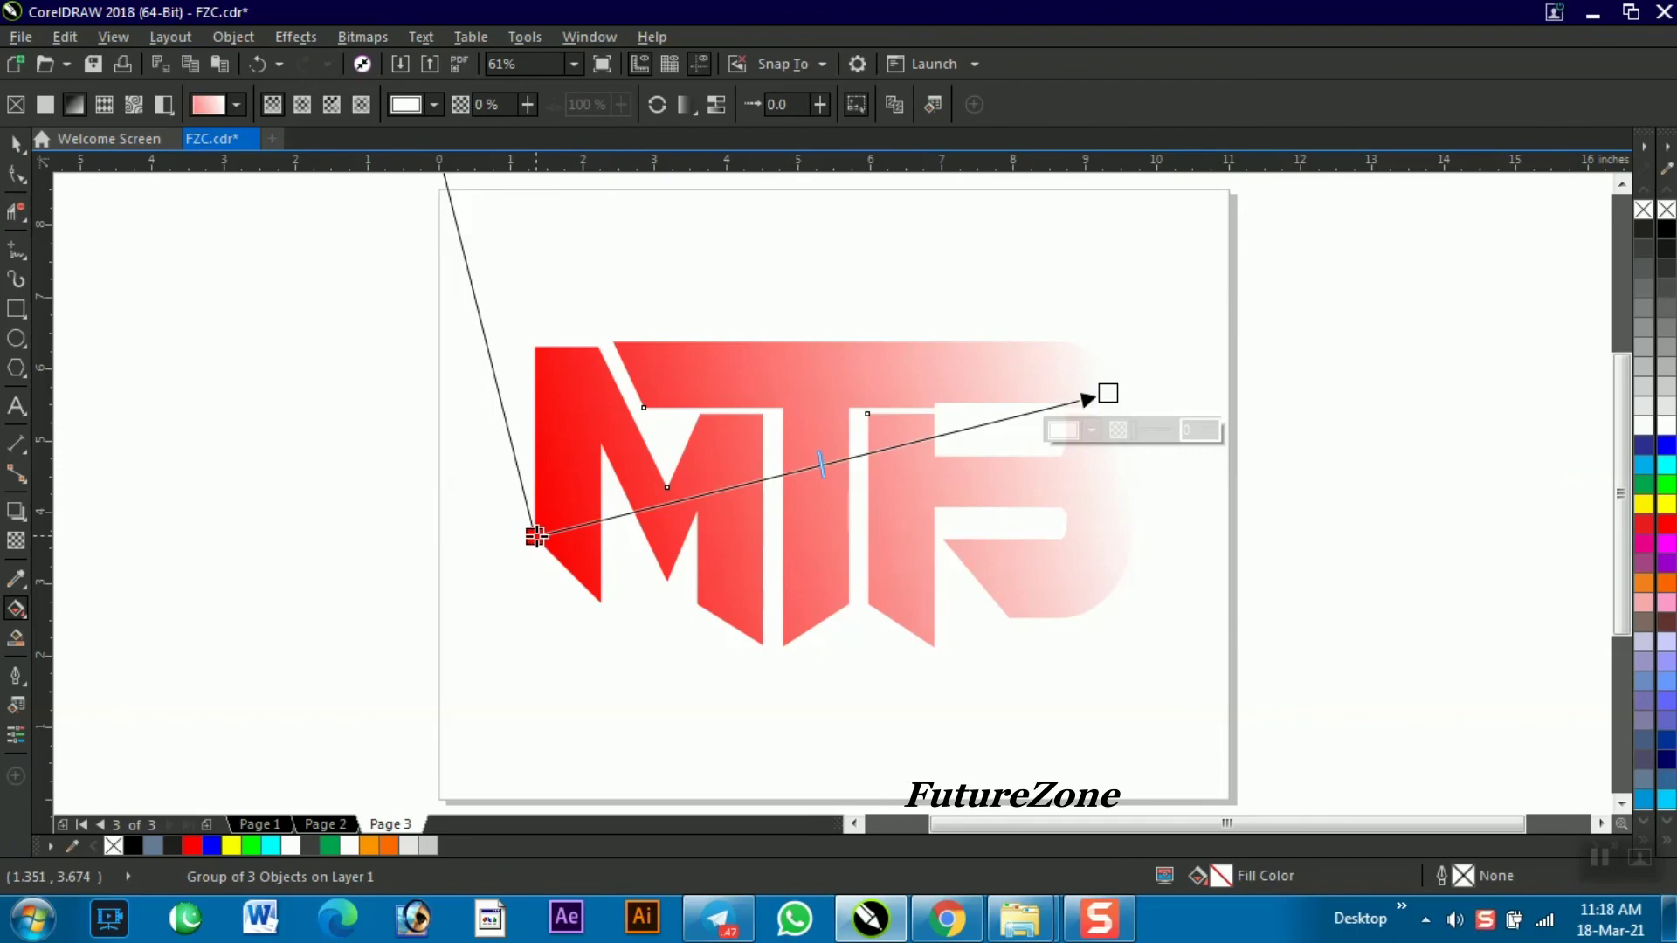
pyautogui.click(535, 536)
pyautogui.click(1109, 394)
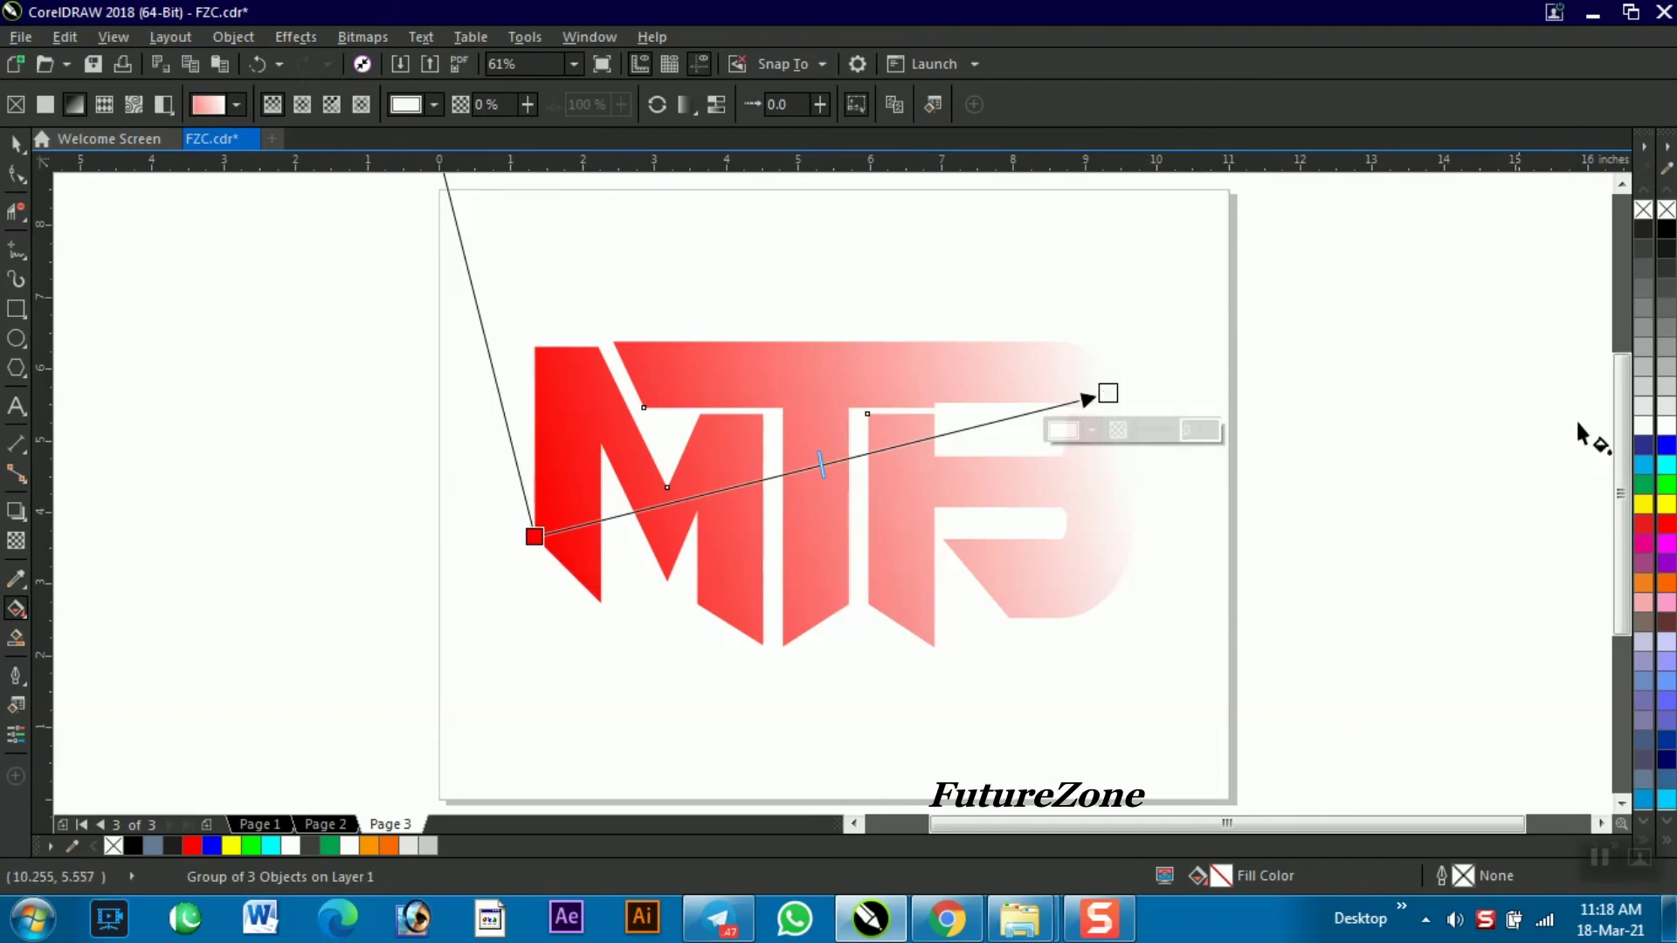
pyautogui.click(1667, 507)
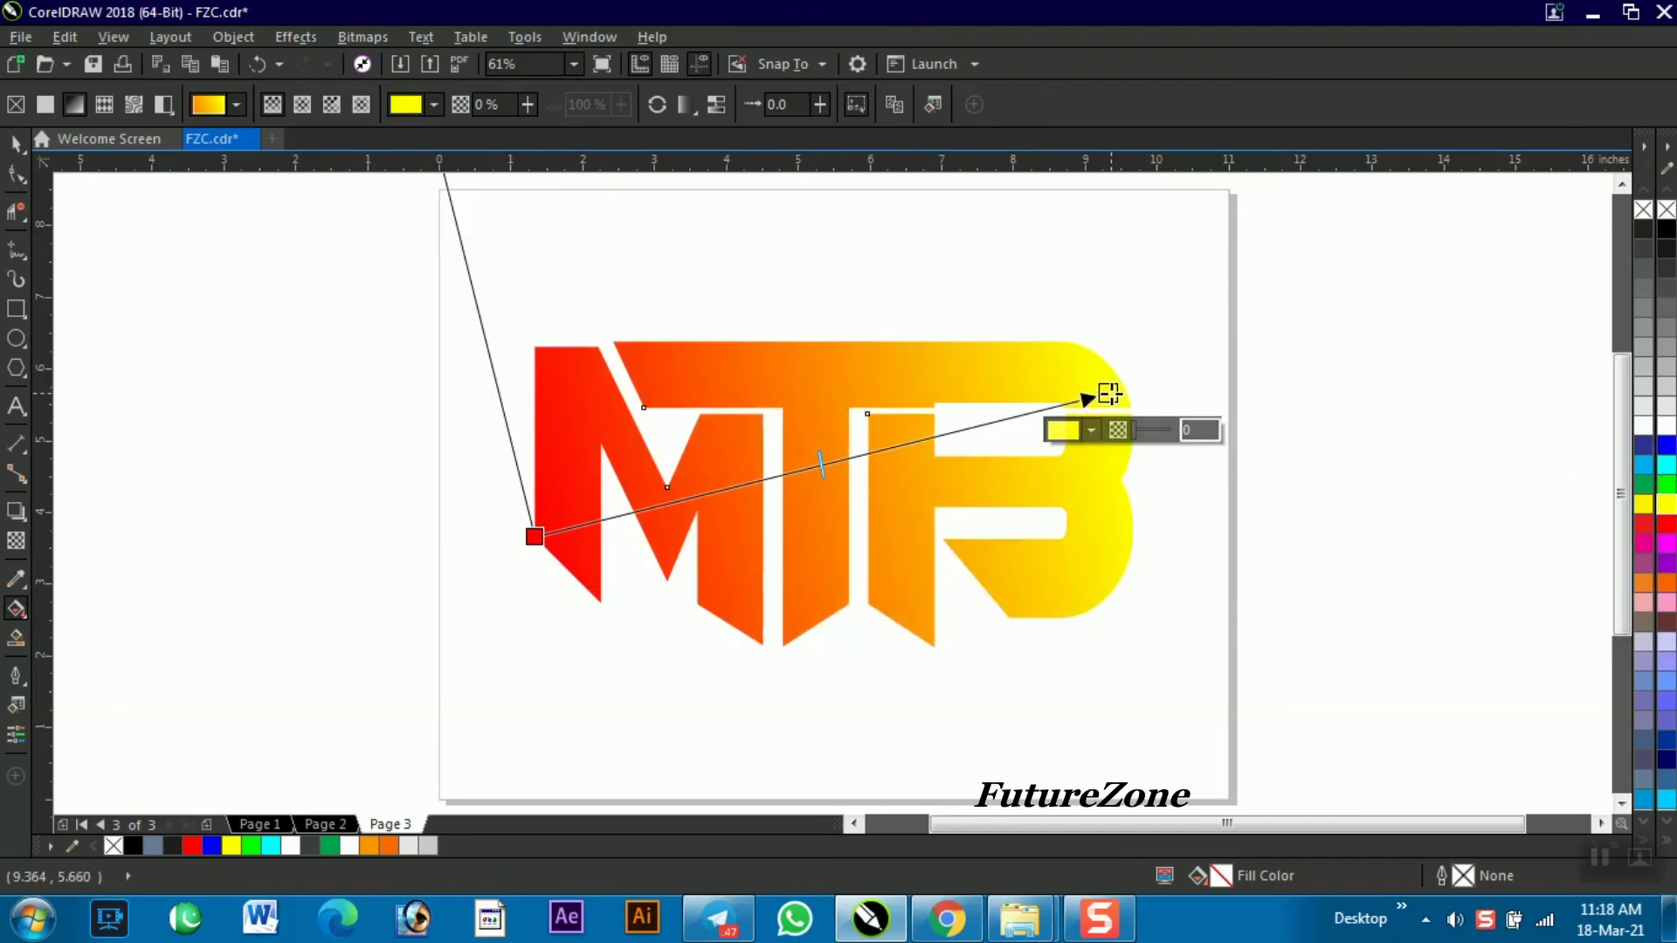
pyautogui.moveTo(1108, 393)
pyautogui.mouseDown()
pyautogui.moveTo(1142, 397)
pyautogui.moveTo(1101, 393)
pyautogui.mouseUp()
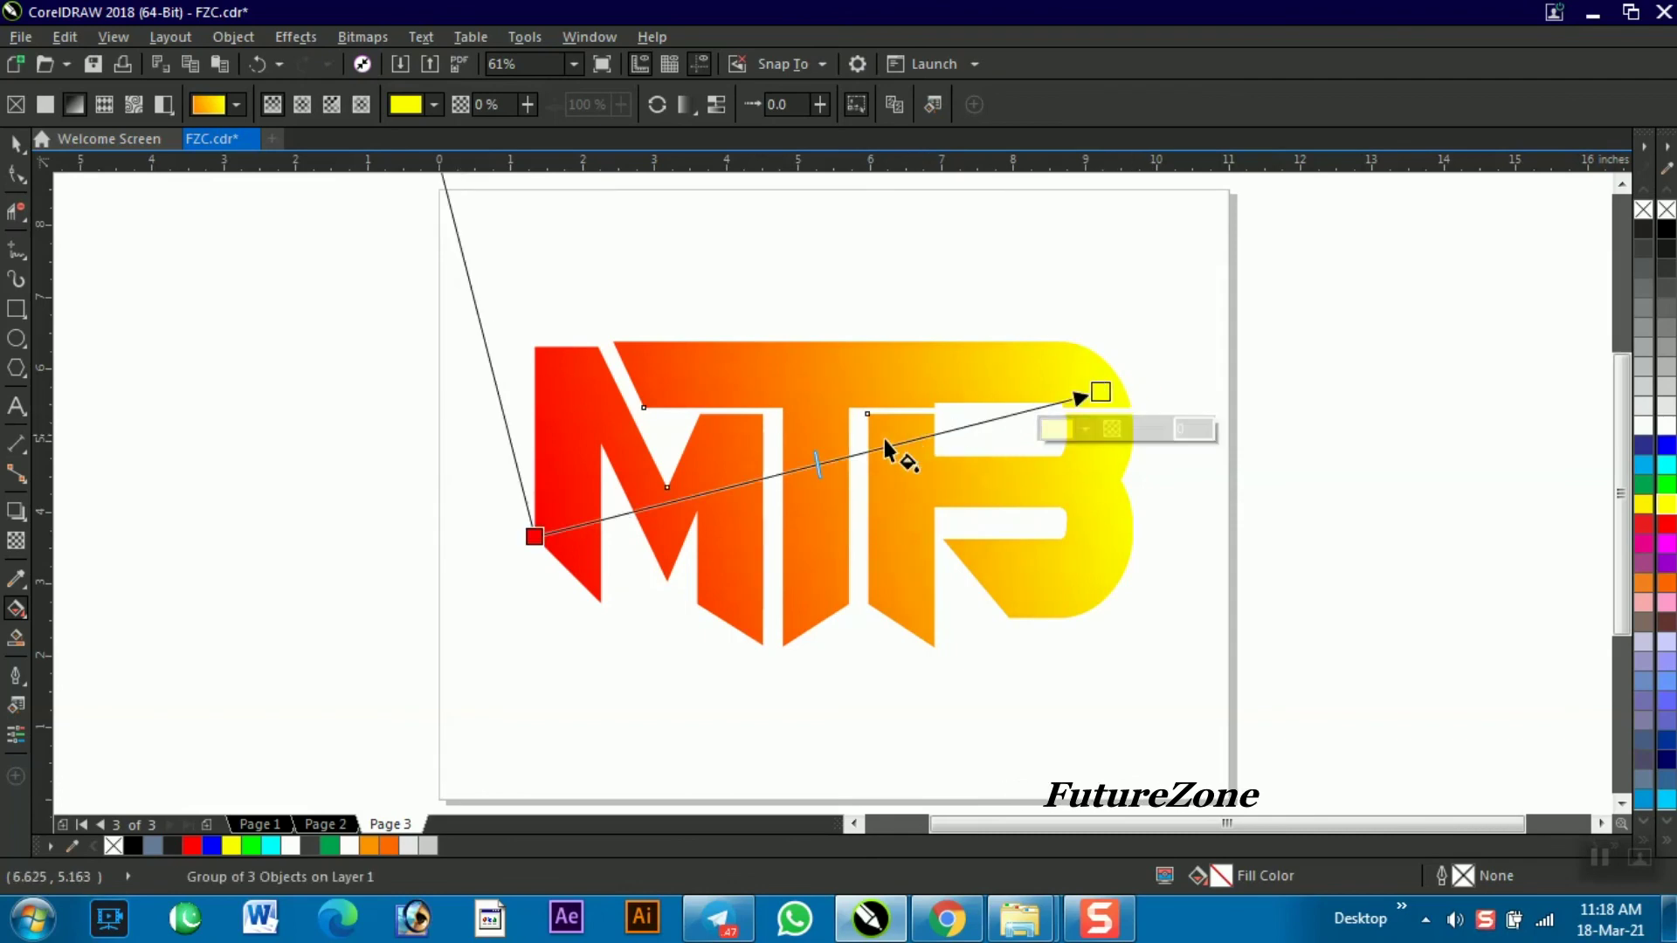
# Step: Add a middle colour stop to the gradient, place it at 43% and colour it yellow
pyautogui.click(823, 460)
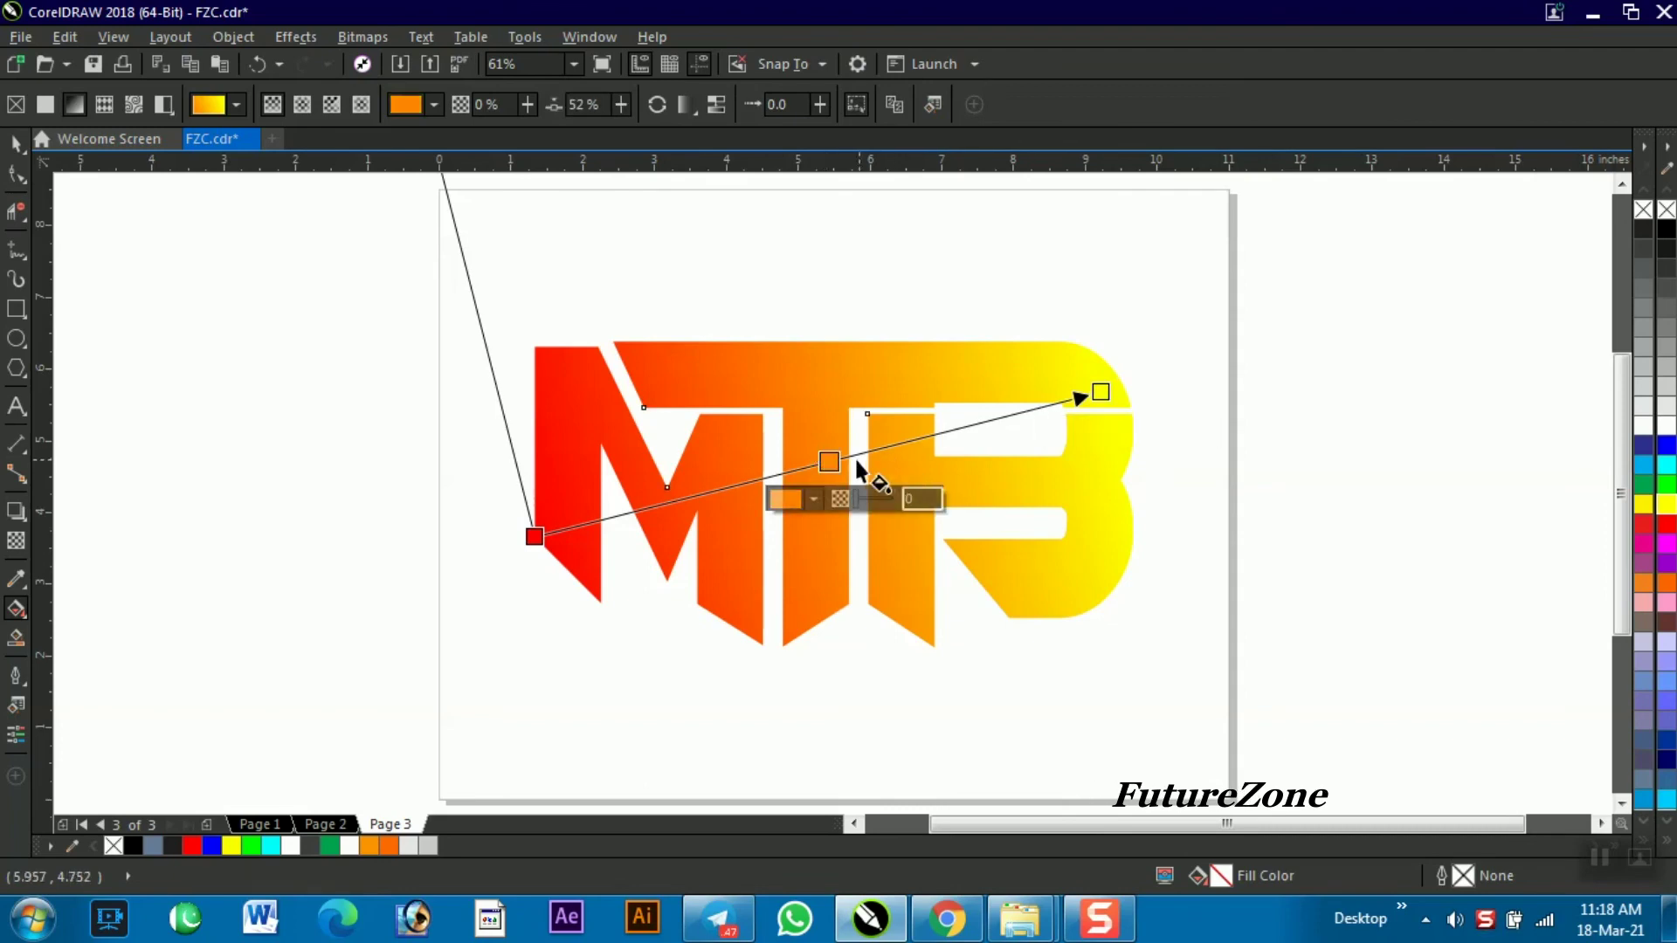
pyautogui.moveTo(830, 463); pyautogui.dragTo(777, 474)
pyautogui.click(1666, 505)
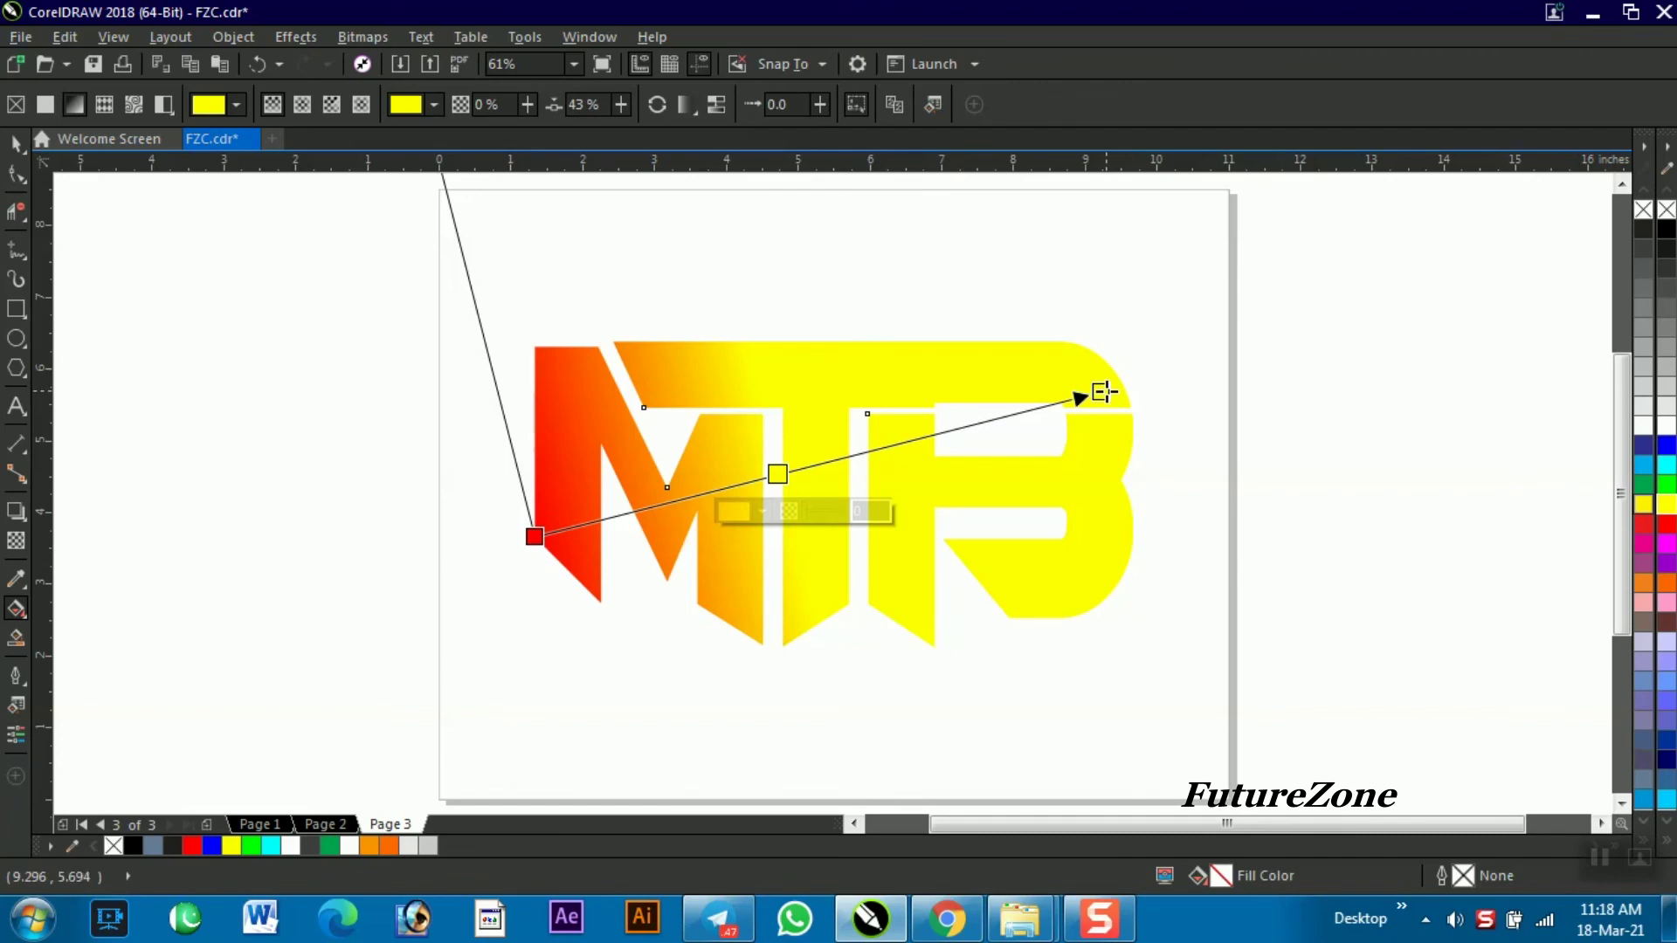
# Step: Colour the gradient's end stop at the B blue and move the yellow middle stop to 50%
pyautogui.click(1101, 393)
pyautogui.click(1667, 445)
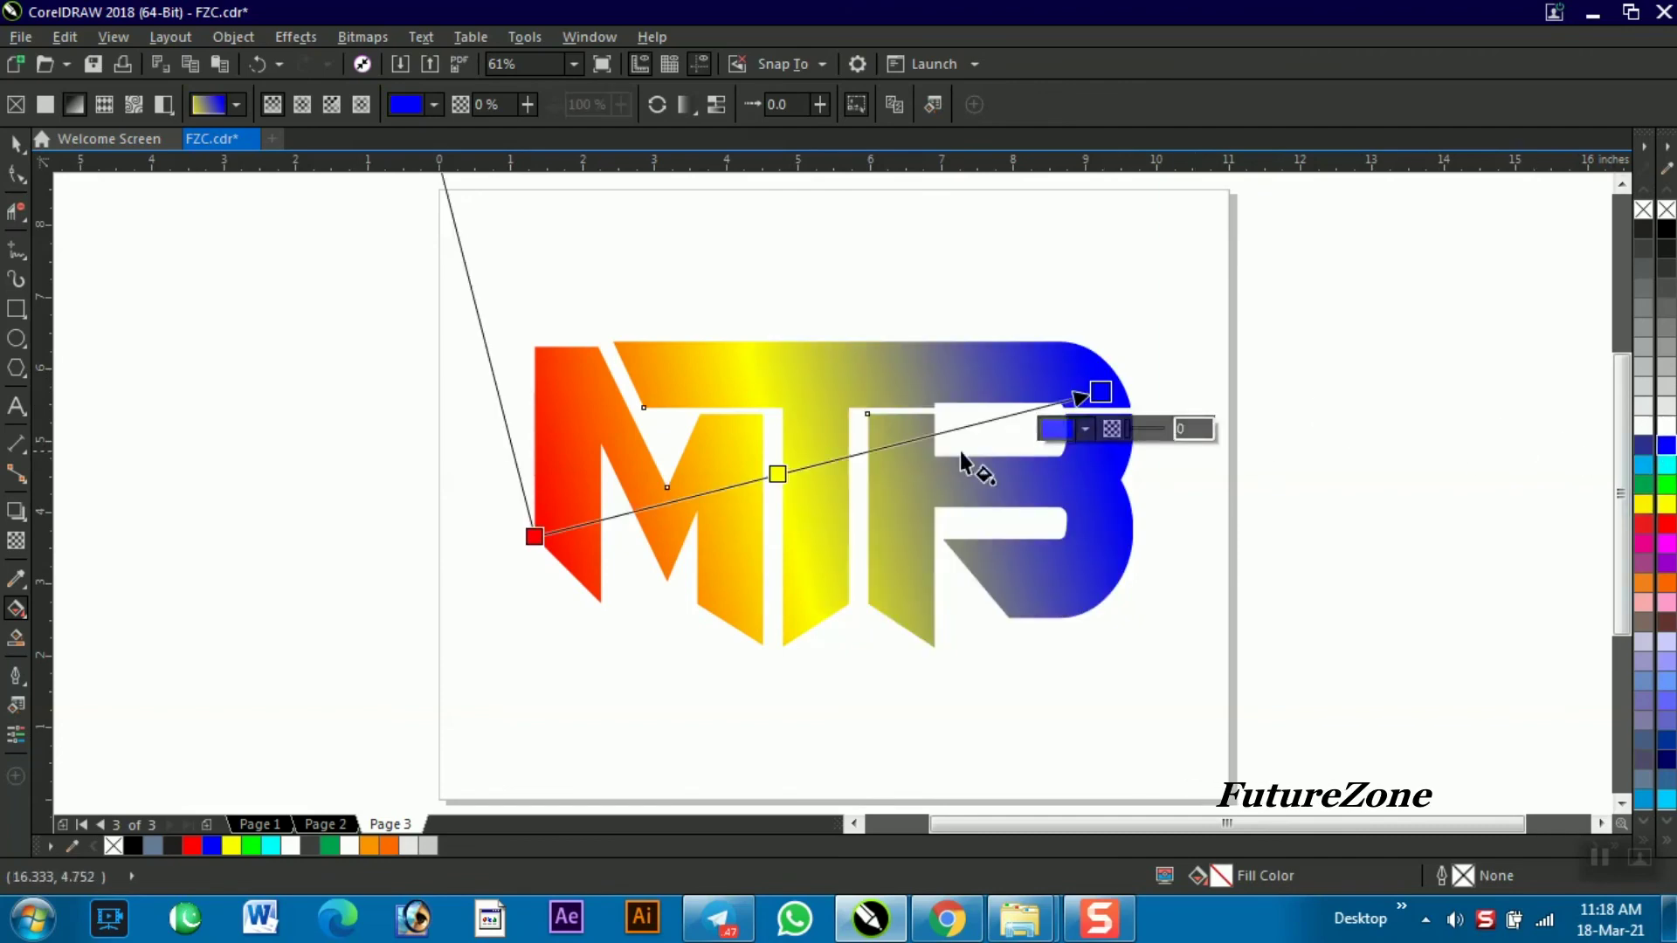
pyautogui.moveTo(778, 475); pyautogui.dragTo(817, 464)
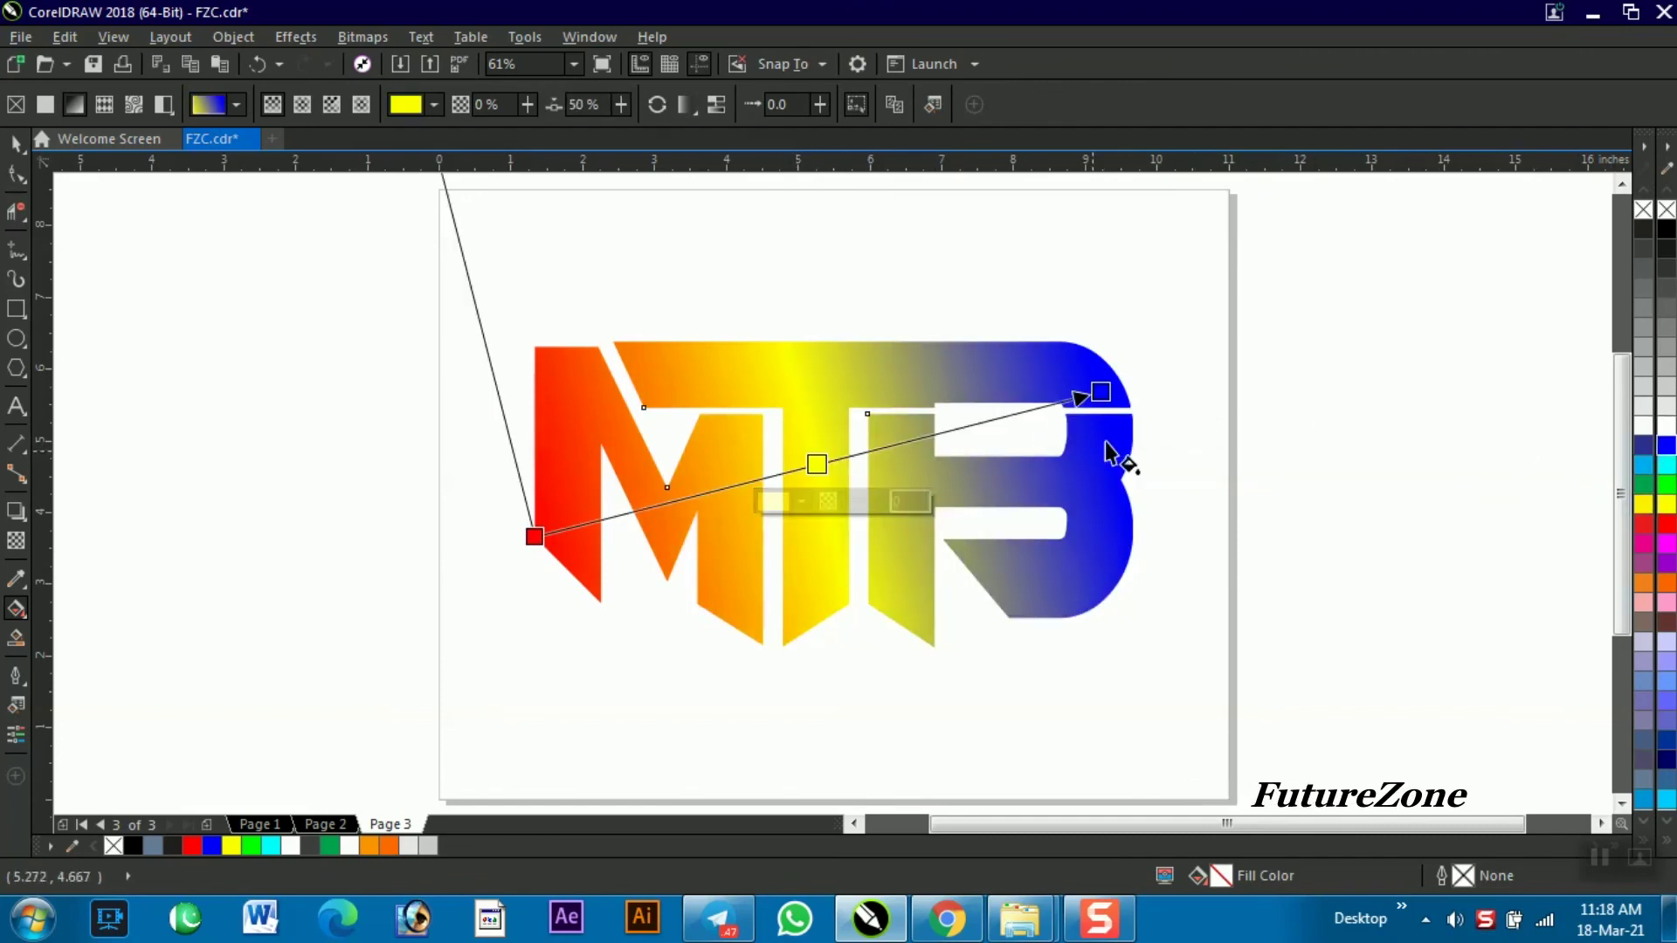
# Step: Recolour the gradient's end stop at the B red
pyautogui.click(1100, 392)
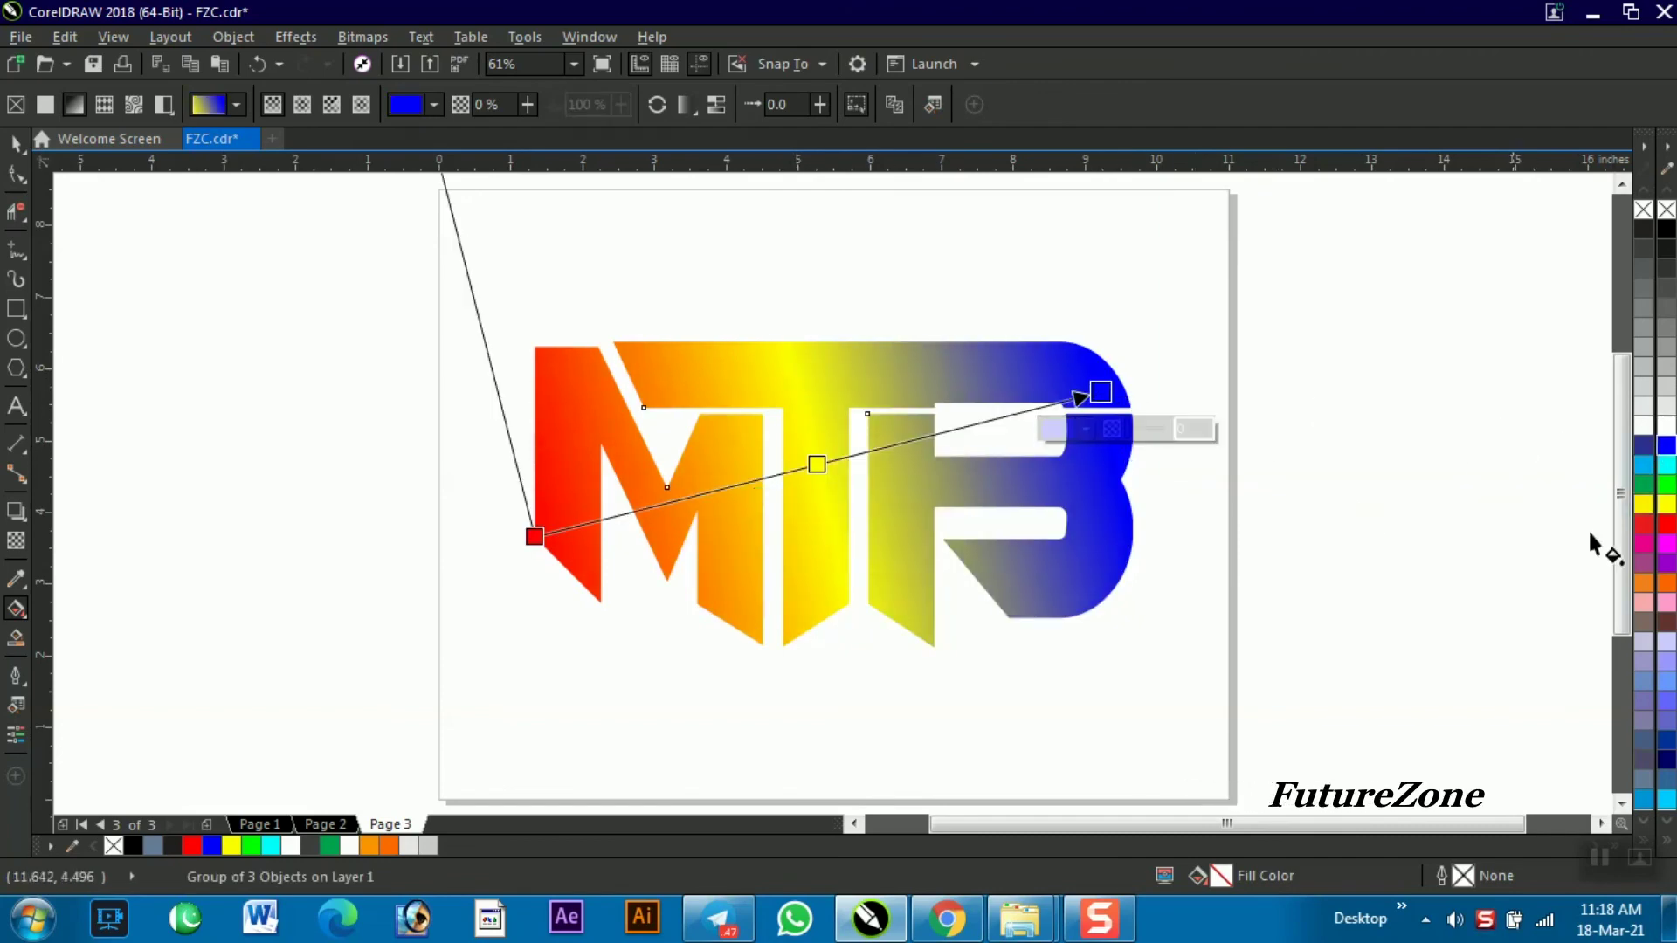
pyautogui.click(1667, 524)
pyautogui.press('space')
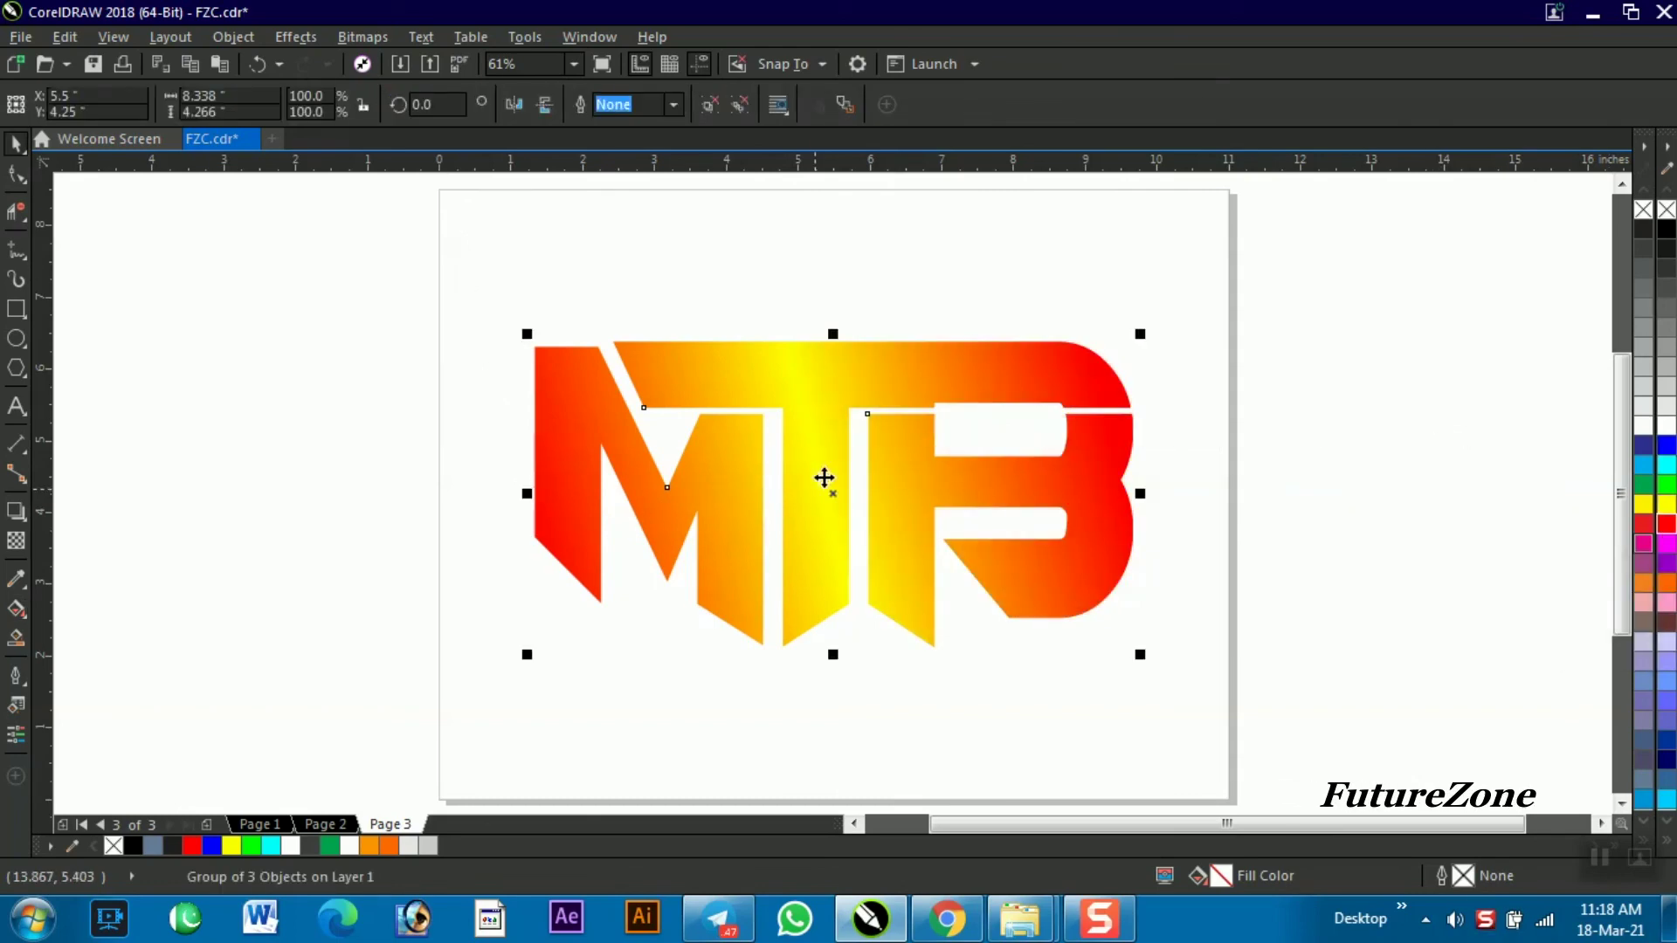
# Step: Steepen the gradient's diagonal by moving its start to the M's lower left tip and its end just above the B's upper curve
pyautogui.click(922, 390)
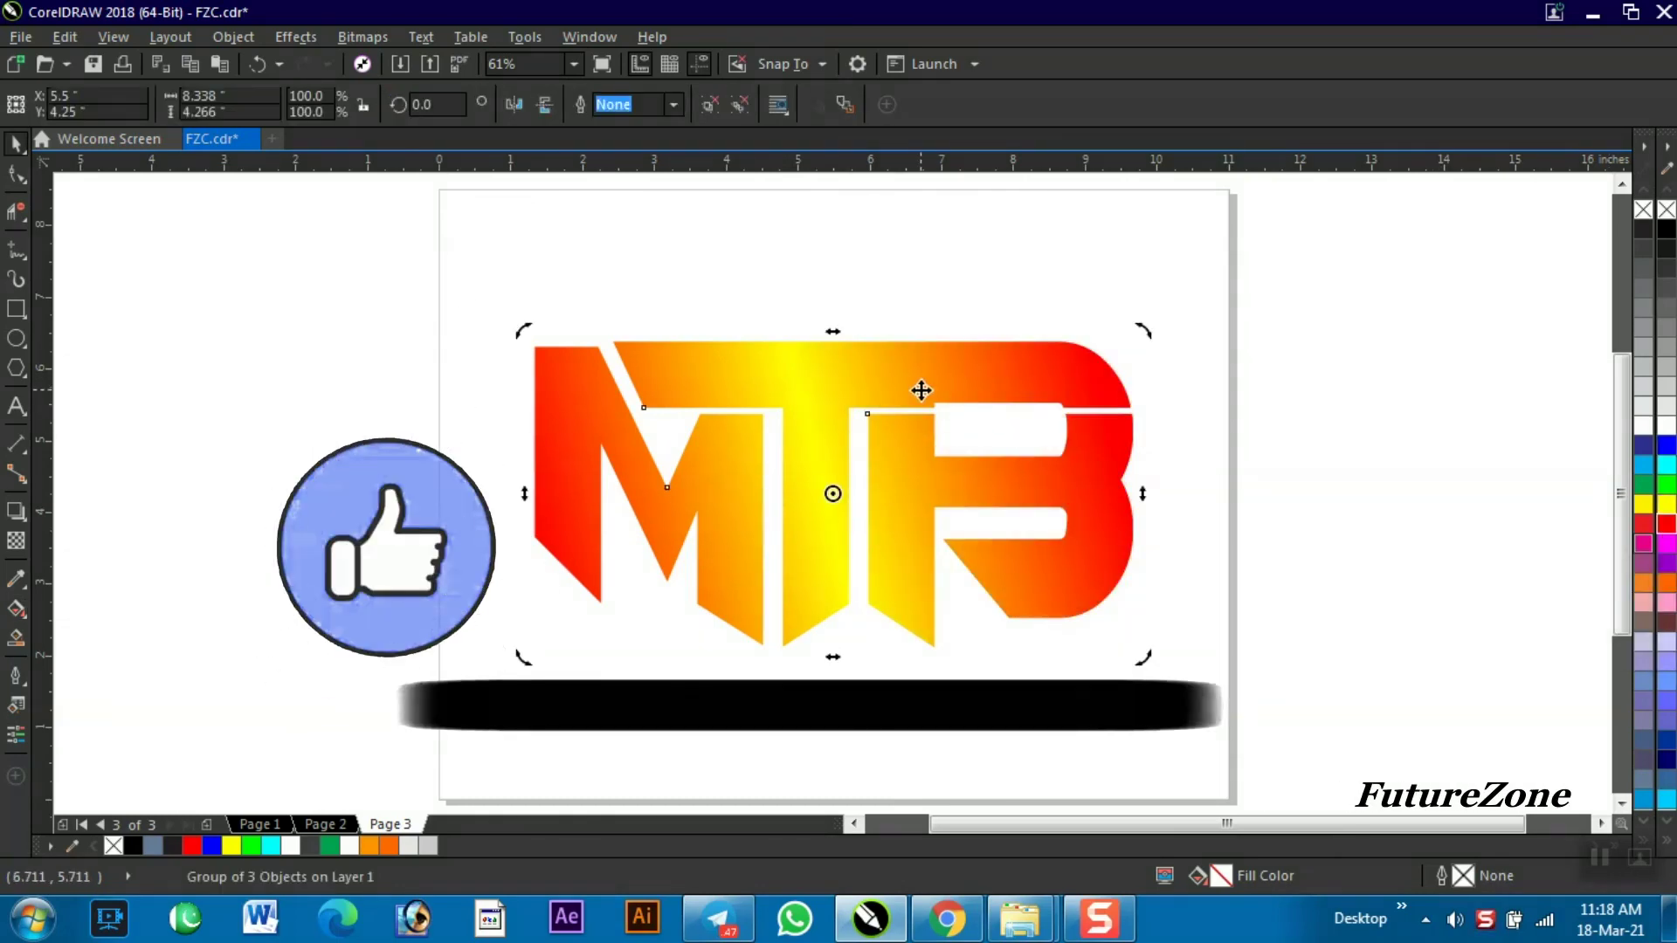
pyautogui.press('g')
pyautogui.moveTo(540, 543); pyautogui.dragTo(600, 603)
pyautogui.moveTo(1103, 390); pyautogui.dragTo(1094, 320)
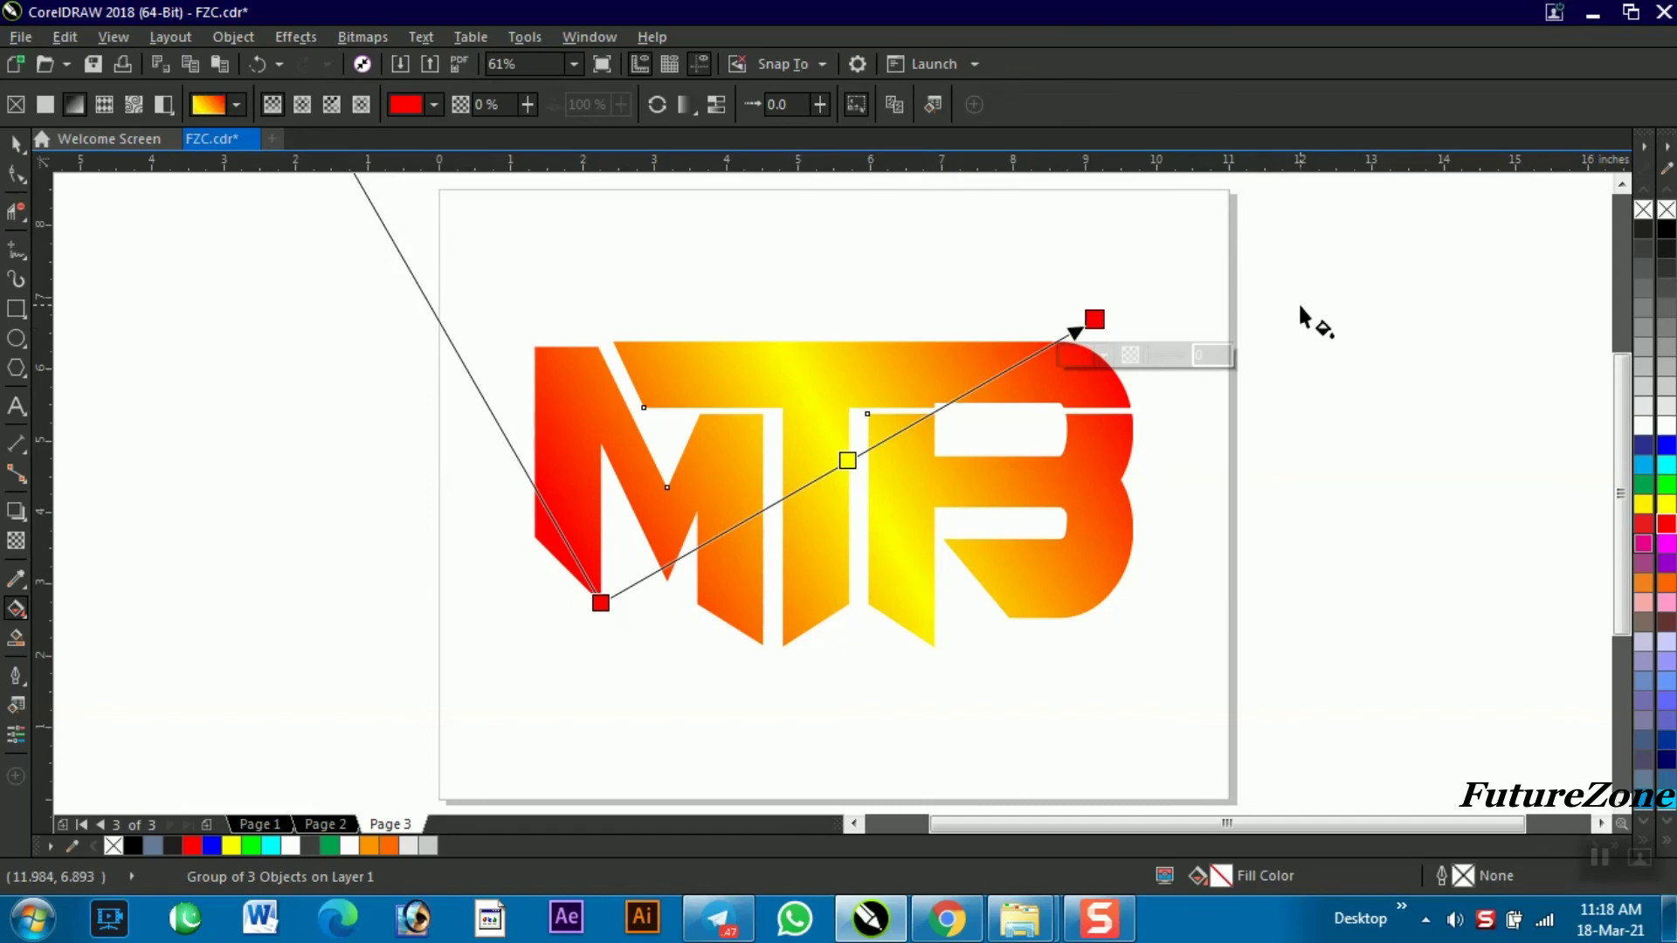
pyautogui.press('space')
pyautogui.click(1288, 254)
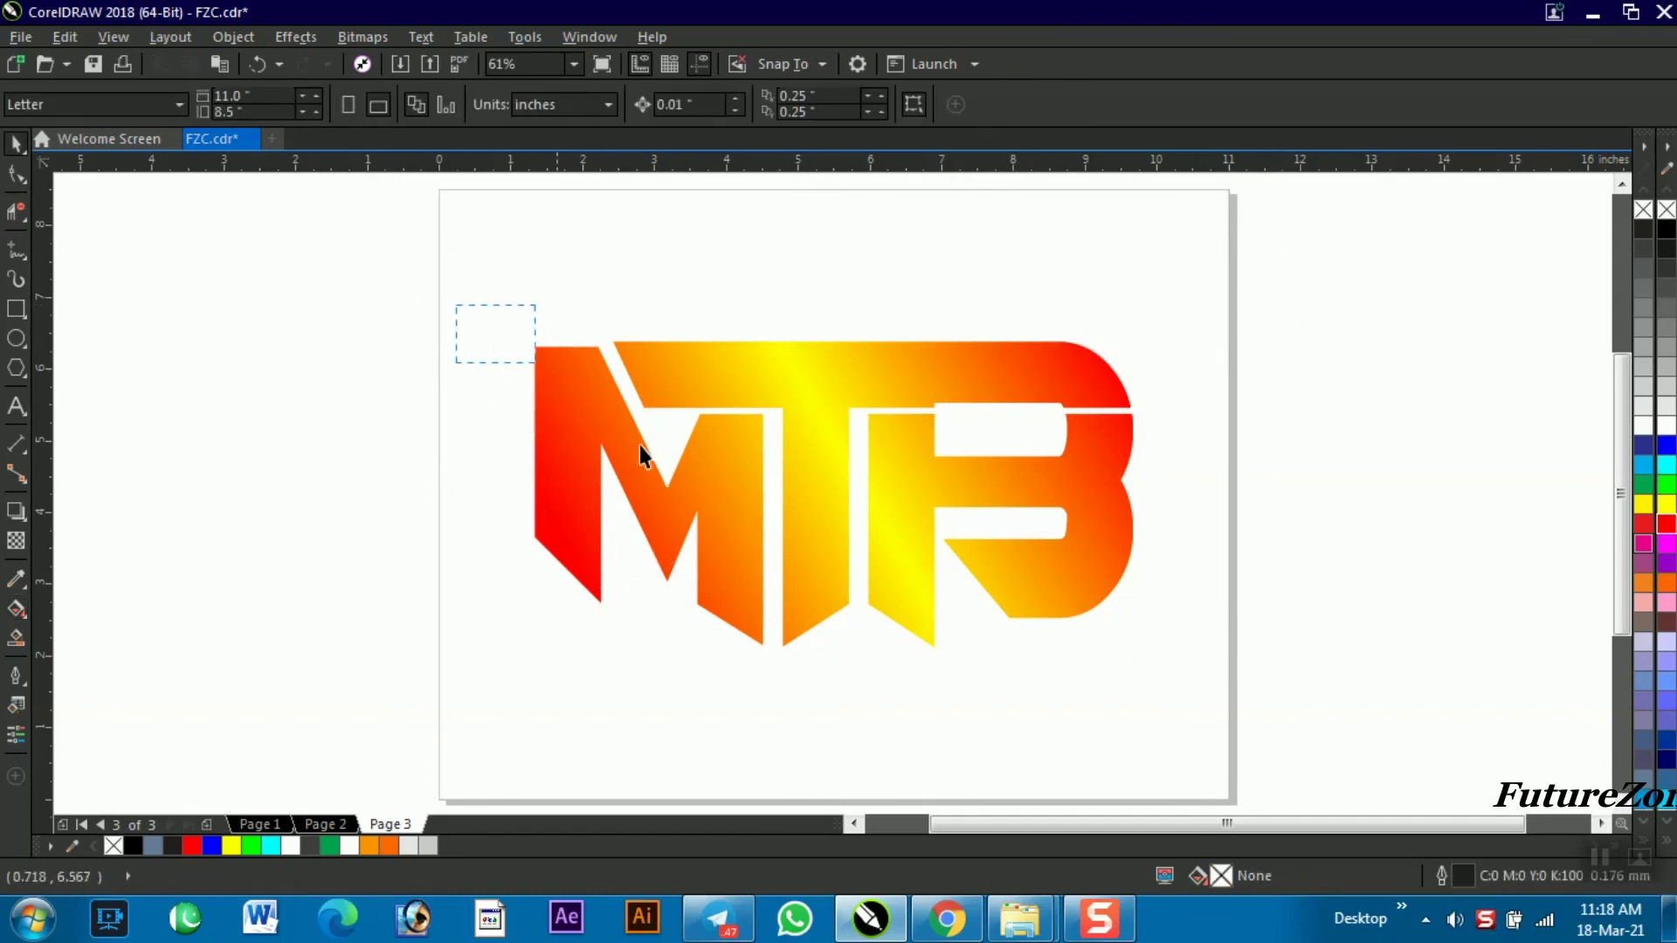
pyautogui.moveTo(640, 446); pyautogui.dragTo(1245, 603)
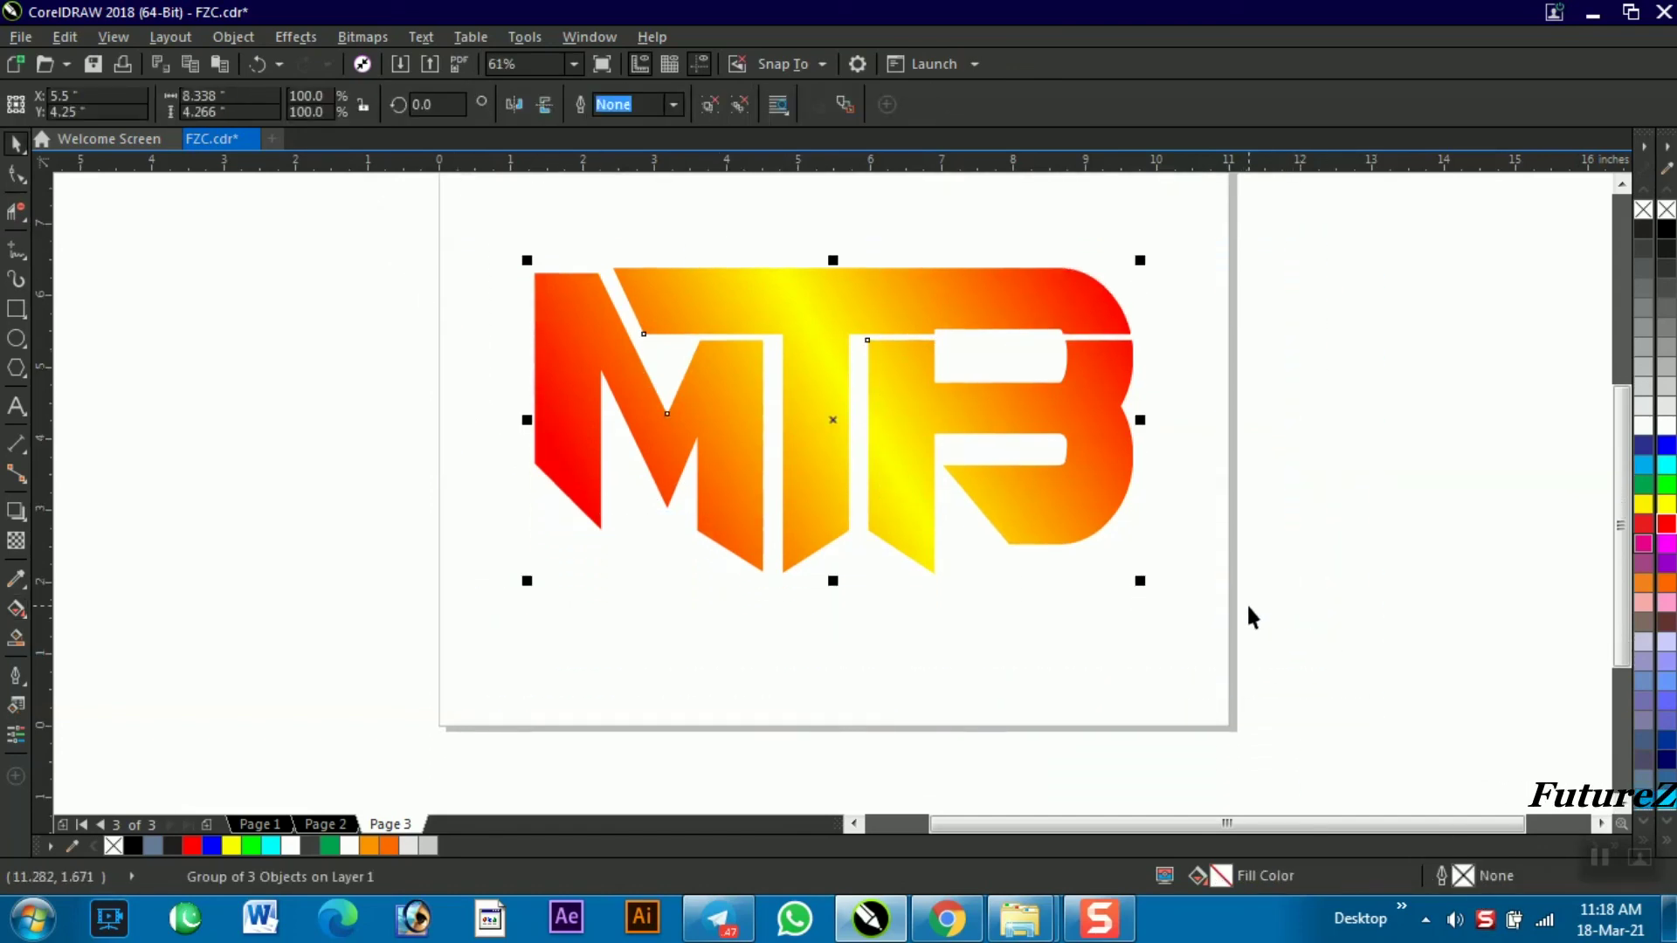
pyautogui.scroll(1, 1417, 441)
pyautogui.click(1394, 431)
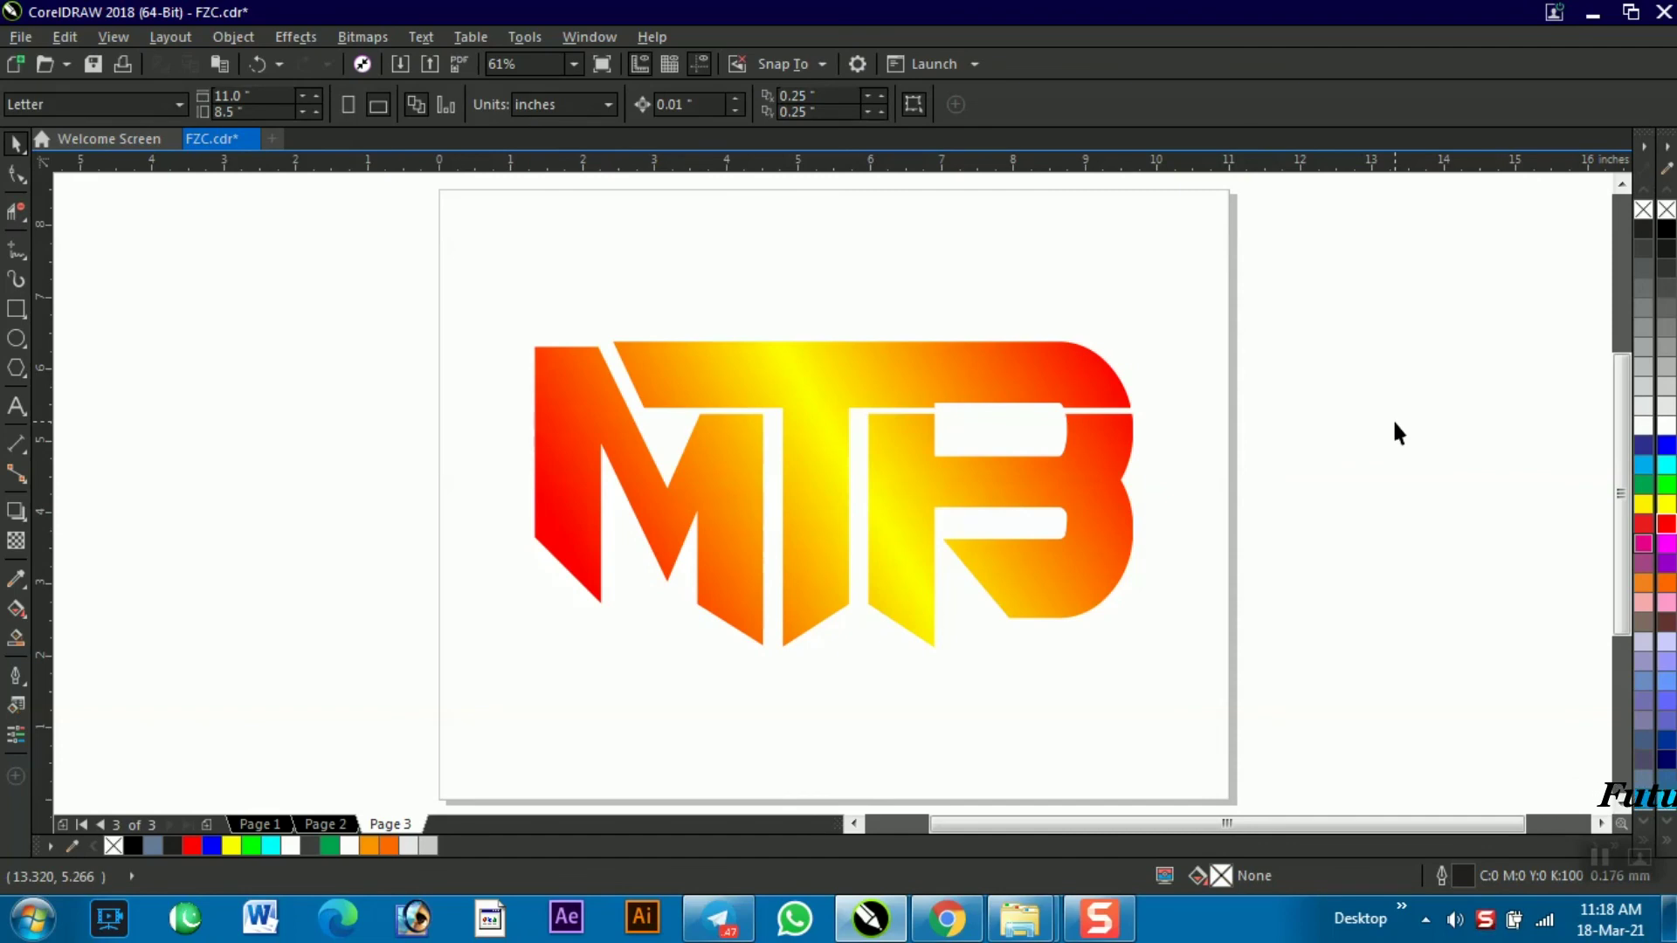
pyautogui.scroll(1, 1392, 418)
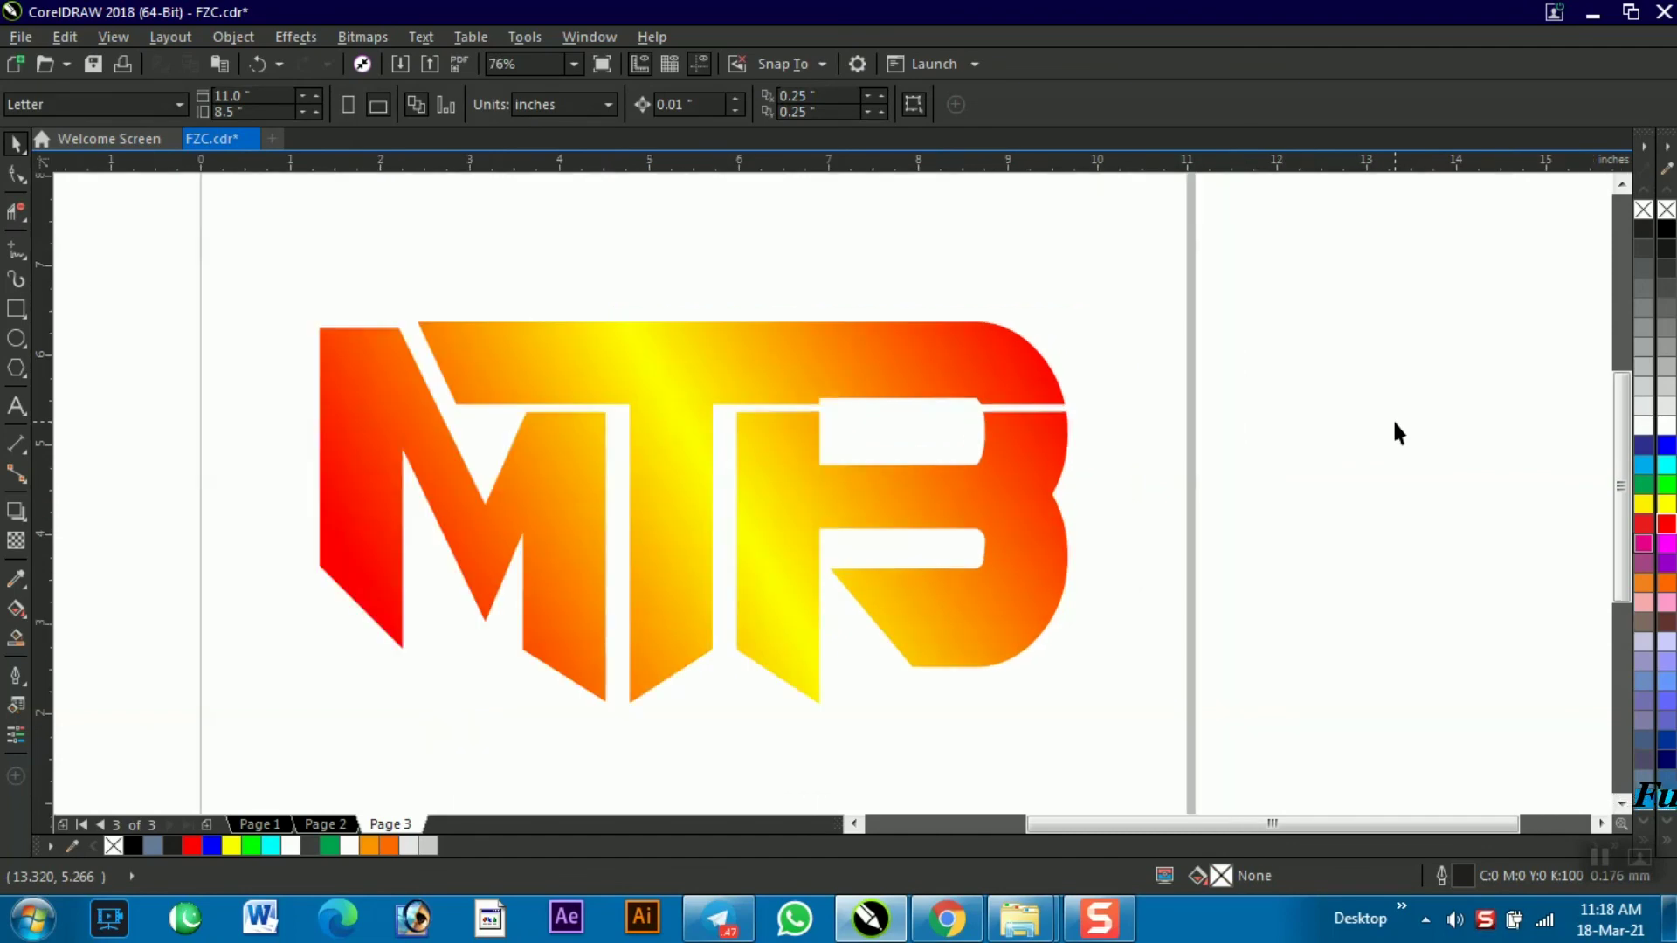